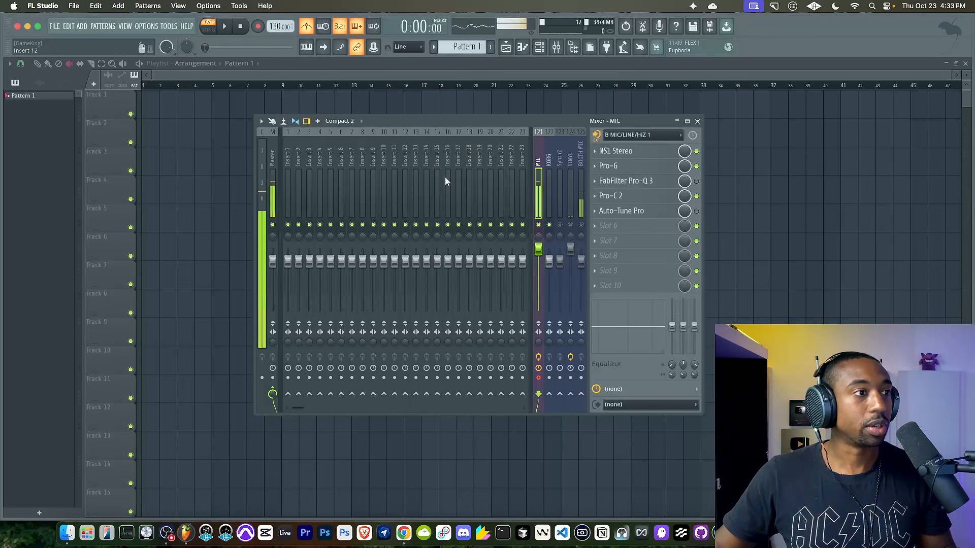
# Switch to Chrome, open Suno Studio and start a new project.
pyautogui.click(402, 531)
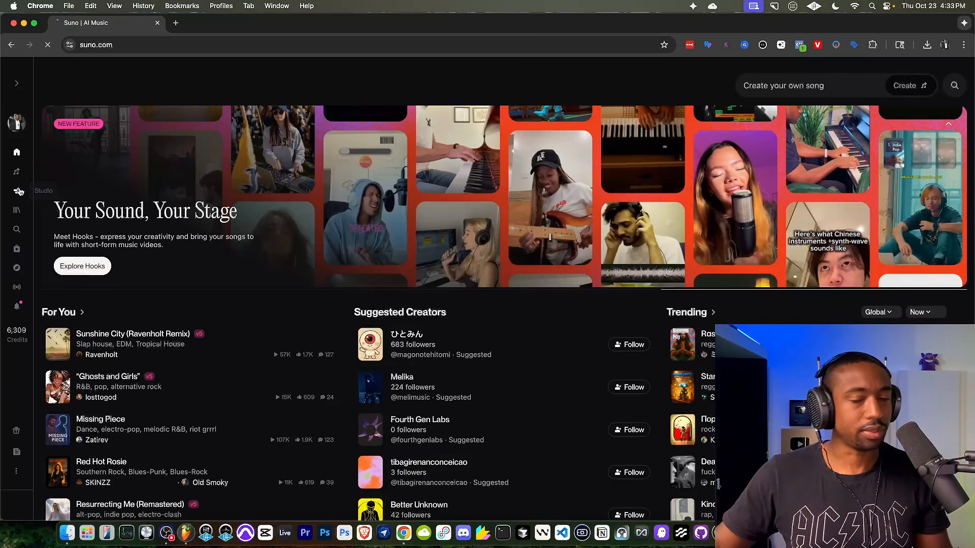
pyautogui.click(17, 191)
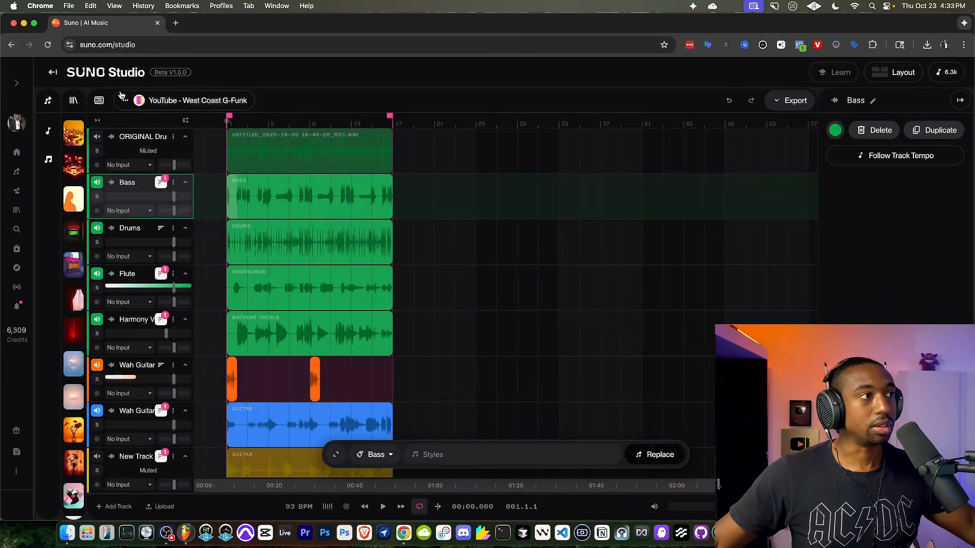
pyautogui.click(126, 100)
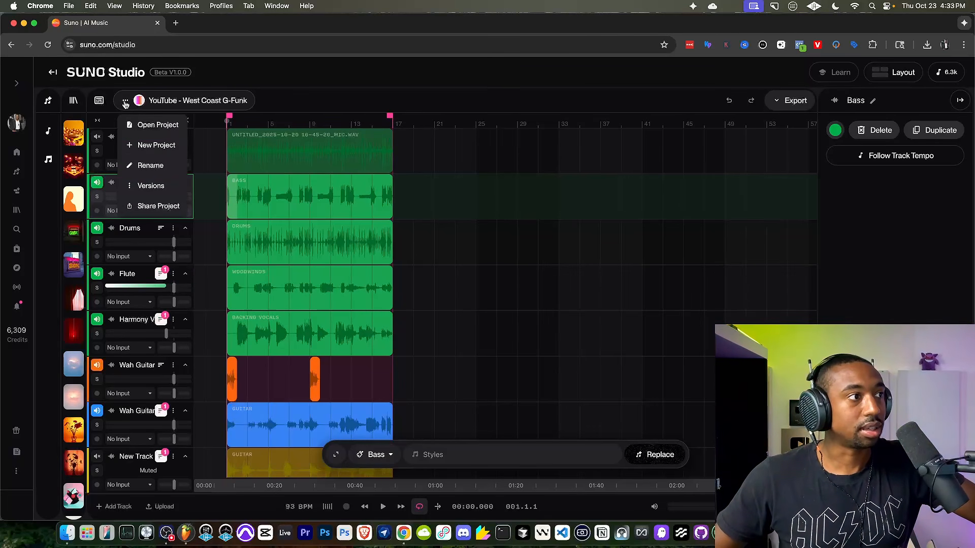
pyautogui.click(147, 144)
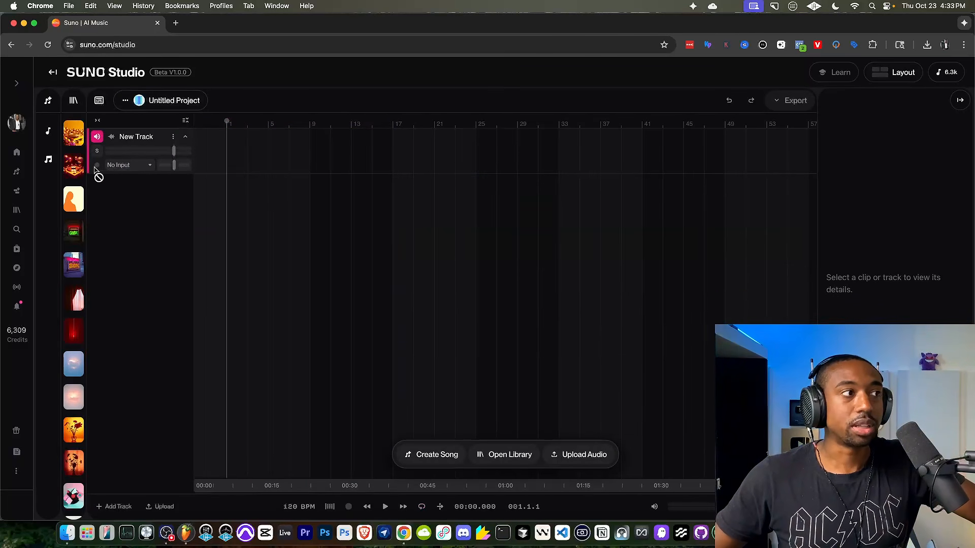
pyautogui.click(129, 168)
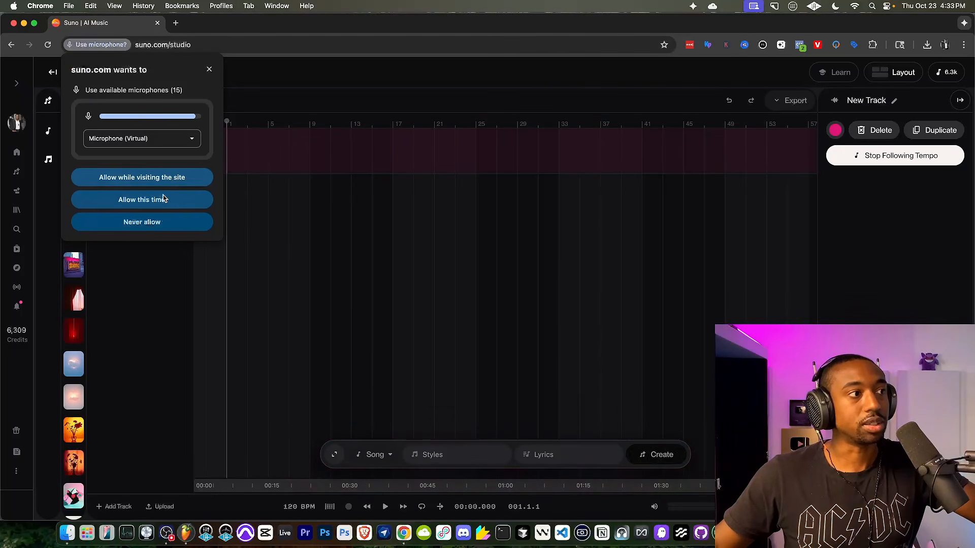
pyautogui.click(209, 69)
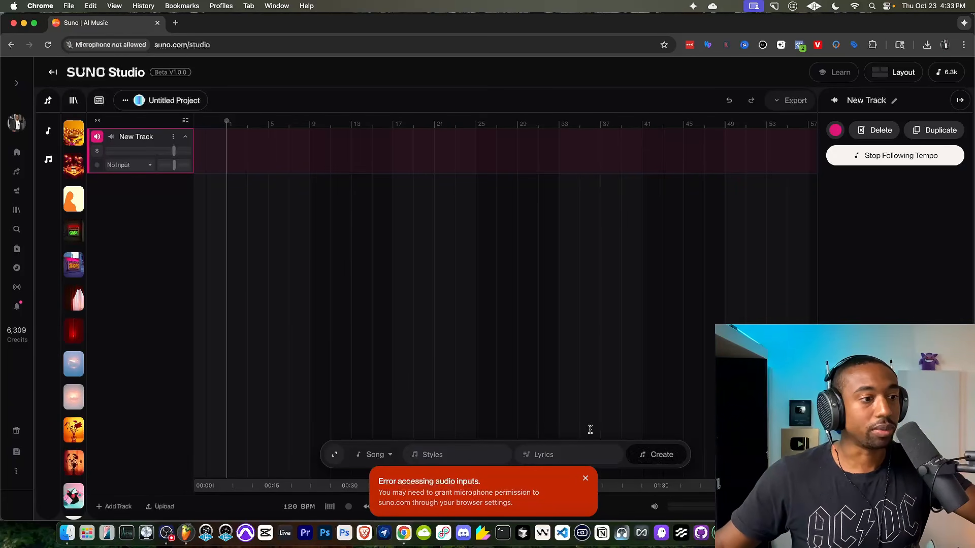
pyautogui.click(586, 480)
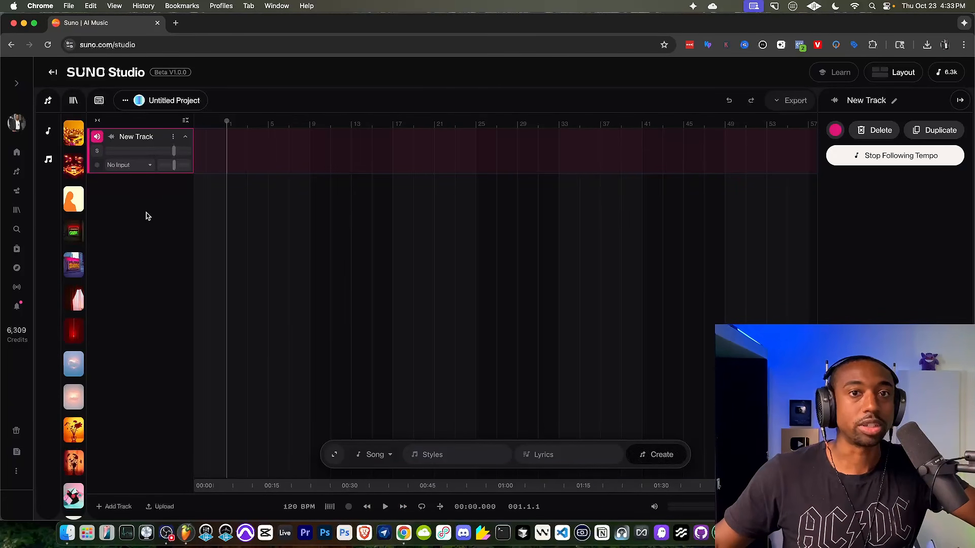
pyautogui.click(187, 532)
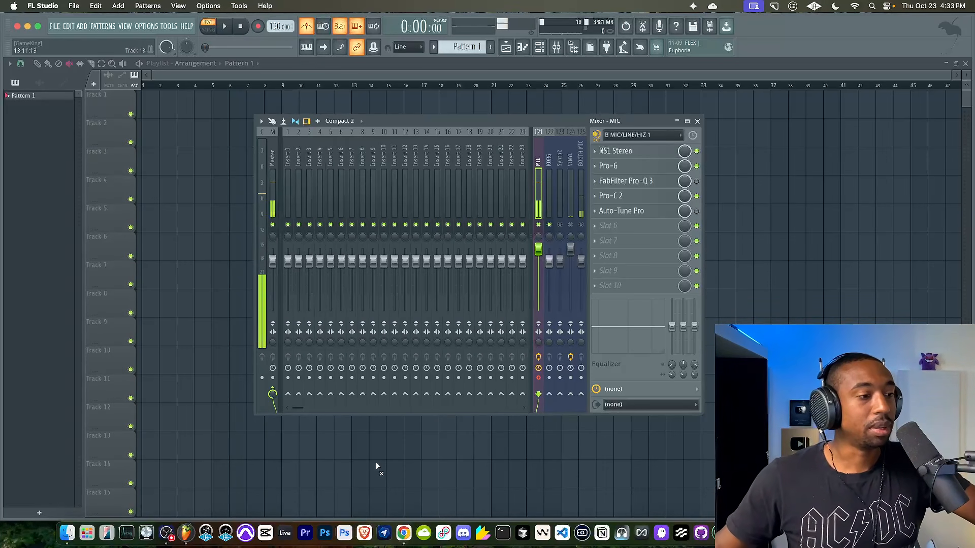
pyautogui.click(404, 532)
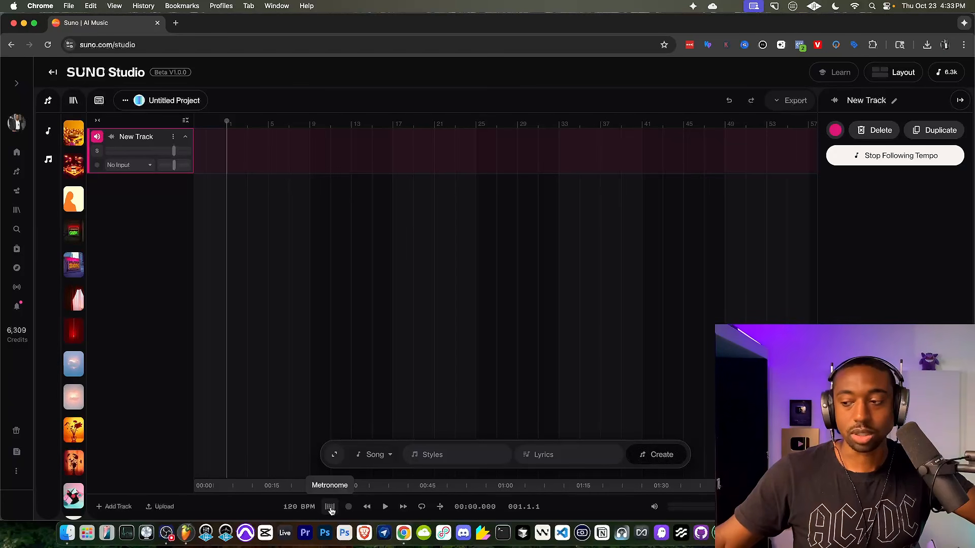
# Play the empty project with the metronome on and set a manual tempo of 130 BPM.
pyautogui.click(385, 507)
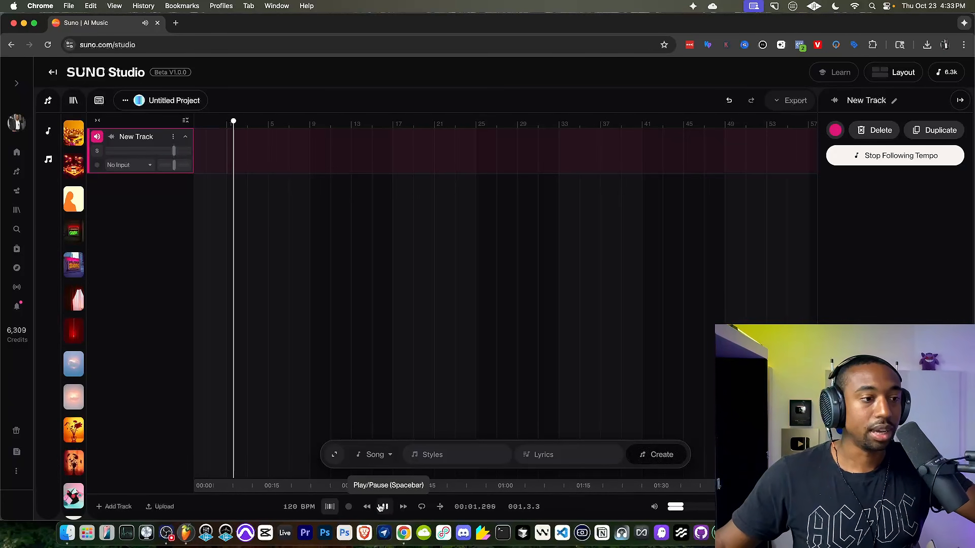
pyautogui.click(298, 507)
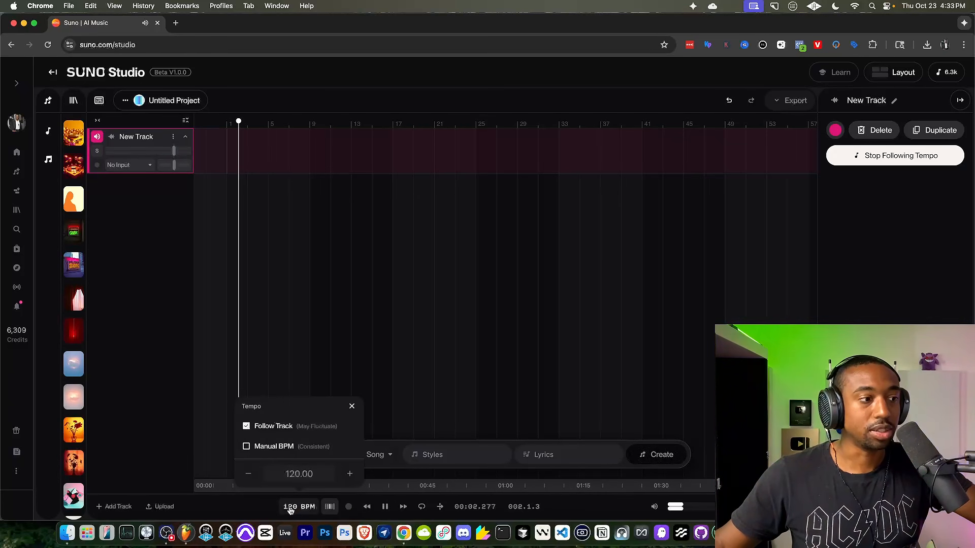
pyautogui.click(263, 447)
pyautogui.click(297, 476)
pyautogui.click(348, 474)
pyautogui.click(348, 473)
pyautogui.click(349, 473)
pyautogui.click(348, 474)
pyautogui.click(348, 474)
pyautogui.click(349, 473)
pyautogui.click(349, 474)
pyautogui.click(348, 474)
pyautogui.click(348, 473)
pyautogui.click(349, 474)
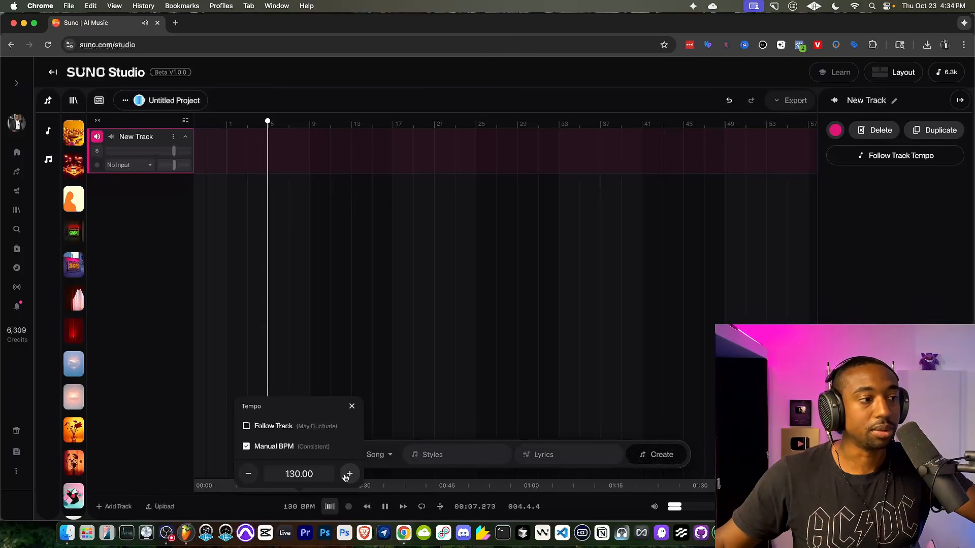
pyautogui.click(270, 499)
pyautogui.click(385, 506)
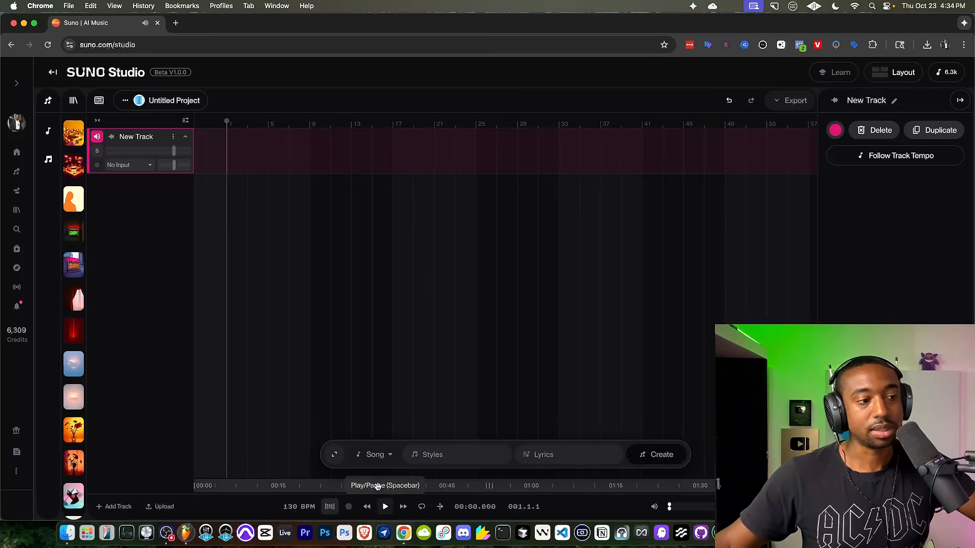
# Switch to FL Studio and record about eight bars of microphone audio into the playlist in song mode.
pyautogui.click(186, 531)
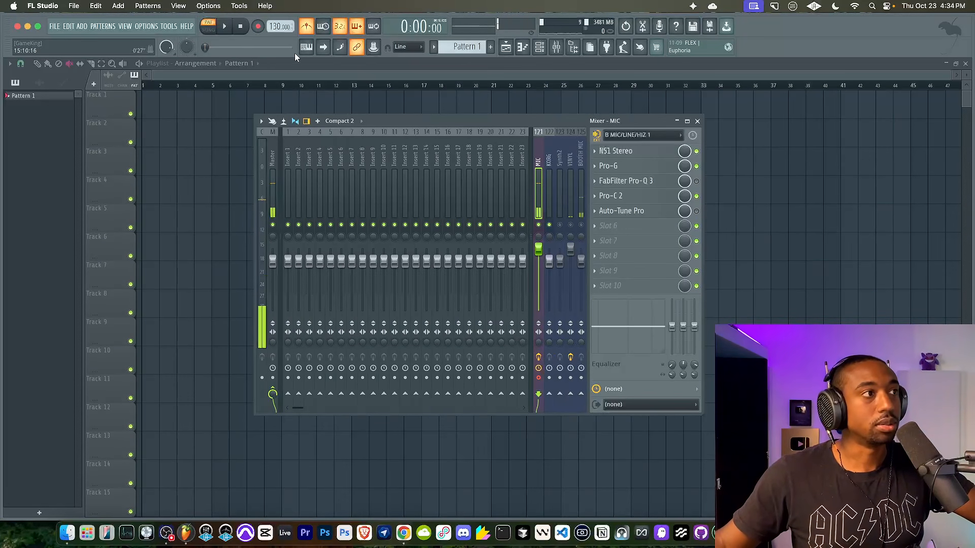
pyautogui.click(210, 30)
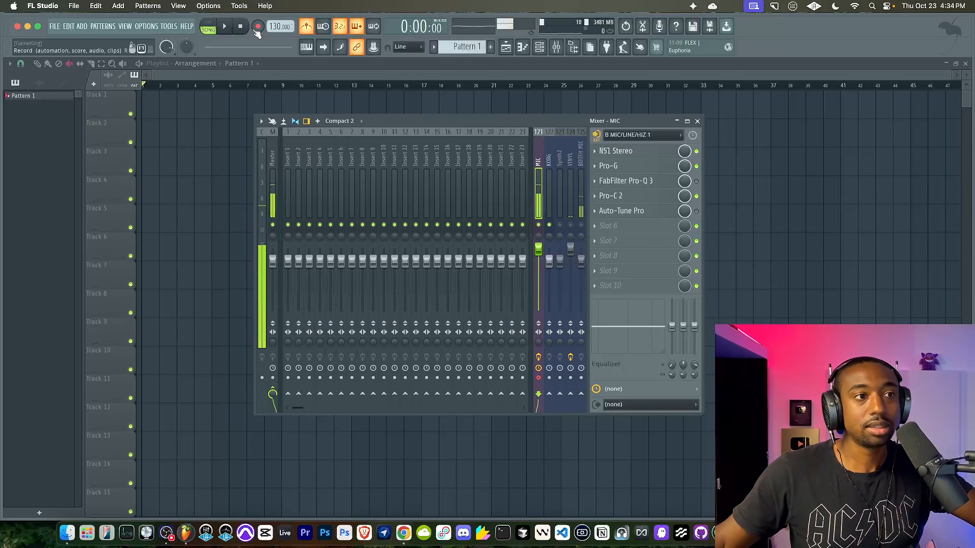
pyautogui.press('space')
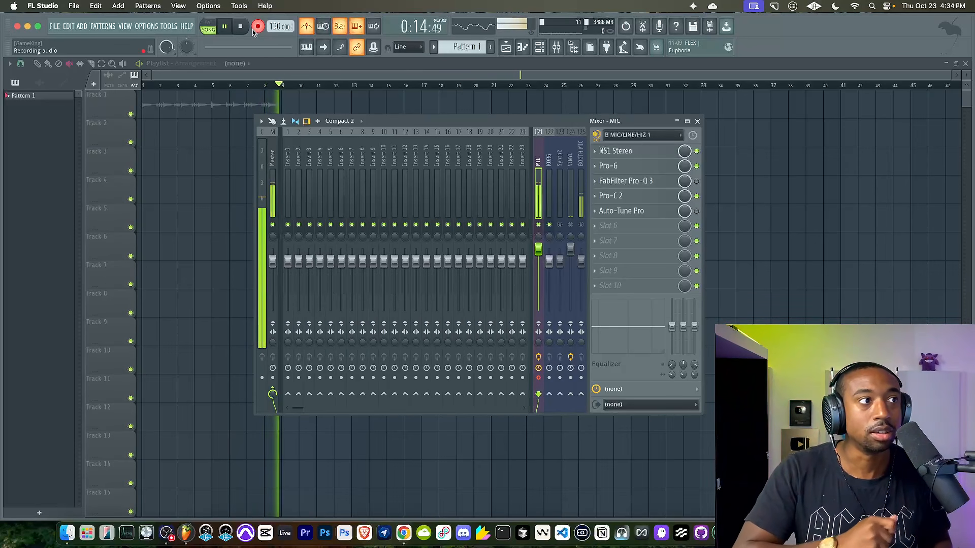
pyautogui.press('space')
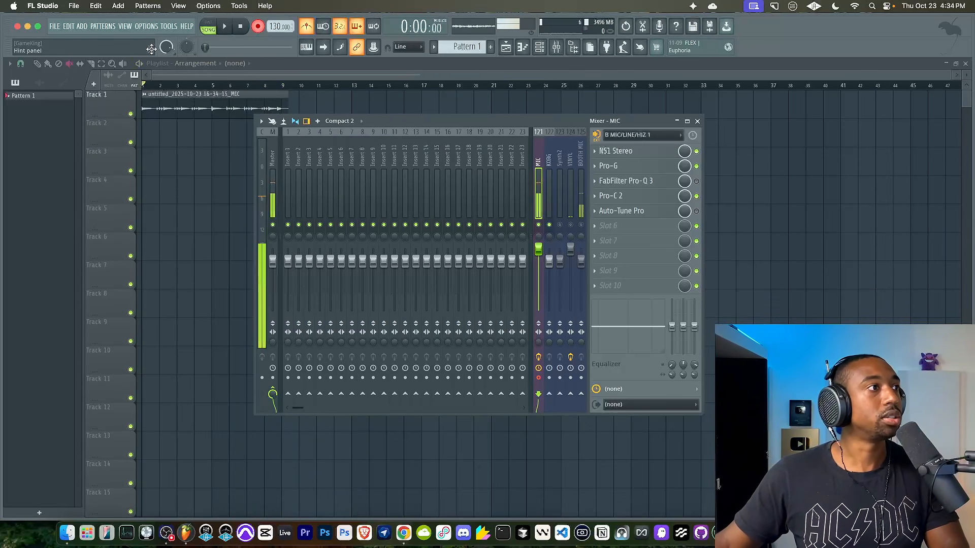
# Trim the recorded MIC clip to end at bar 9 and reveal its WAV file in Finder.
pyautogui.click(95, 63)
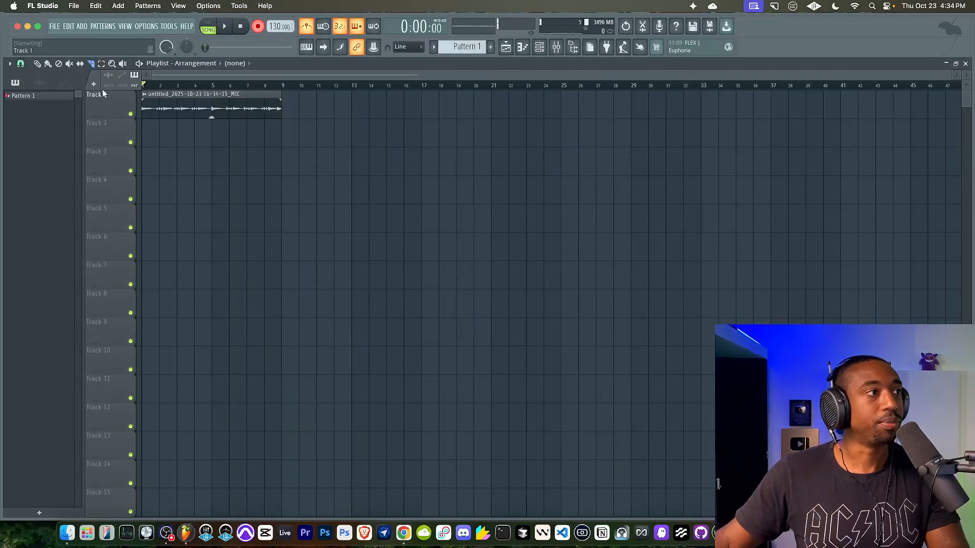
pyautogui.doubleClick(186, 103)
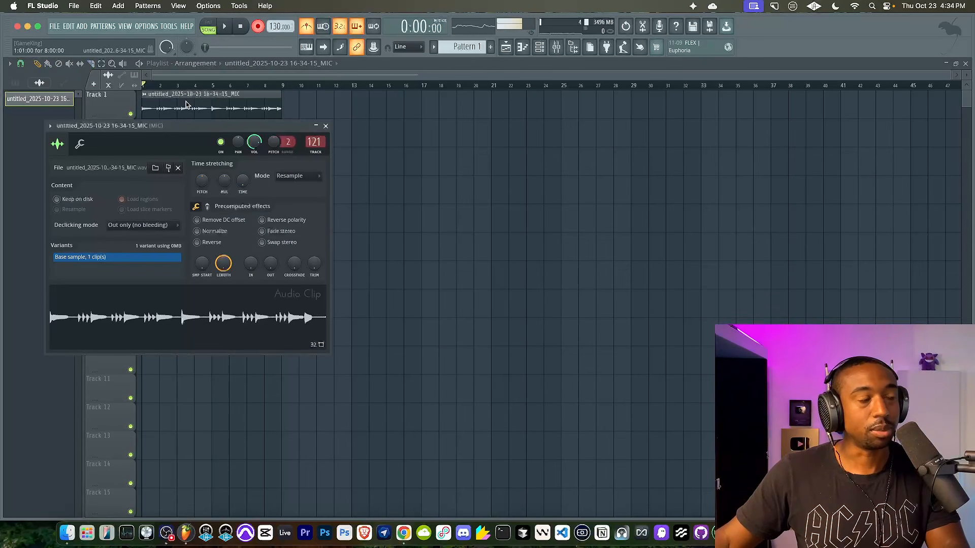
pyautogui.rightClick(179, 310)
pyautogui.click(208, 331)
pyautogui.press('space')
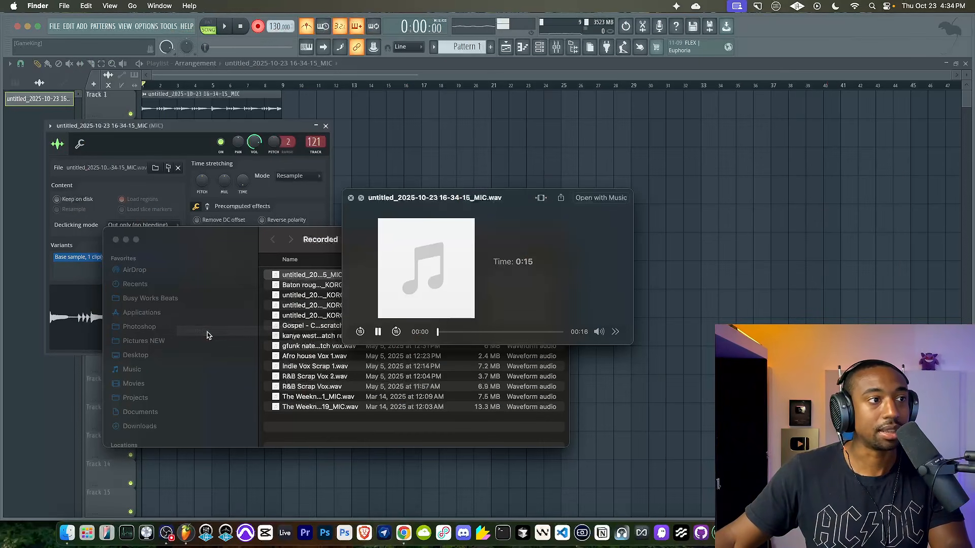
pyautogui.press('space')
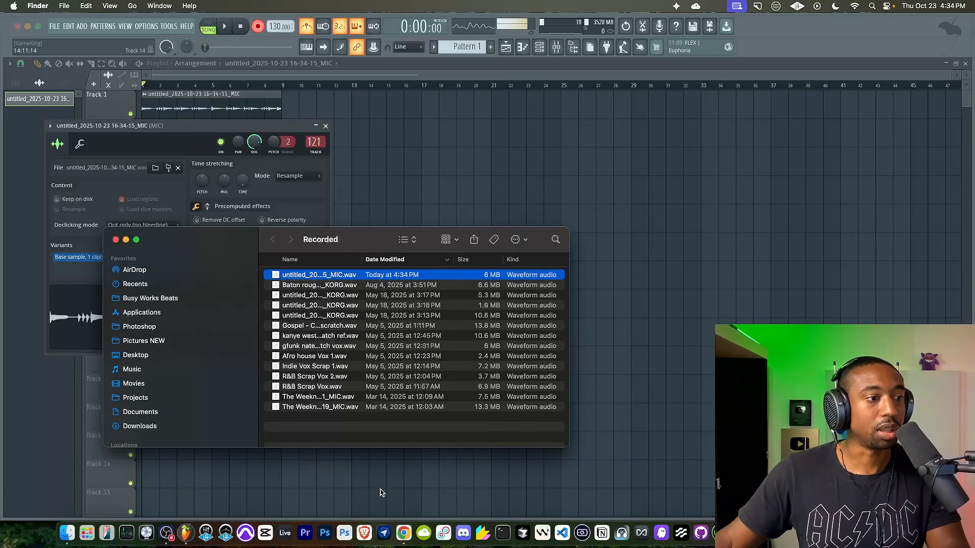
# Bring the recorded MIC WAV file from Finder into the Suno Studio timeline as its own track and delete the empty track.
pyautogui.click(404, 533)
pyautogui.click(67, 534)
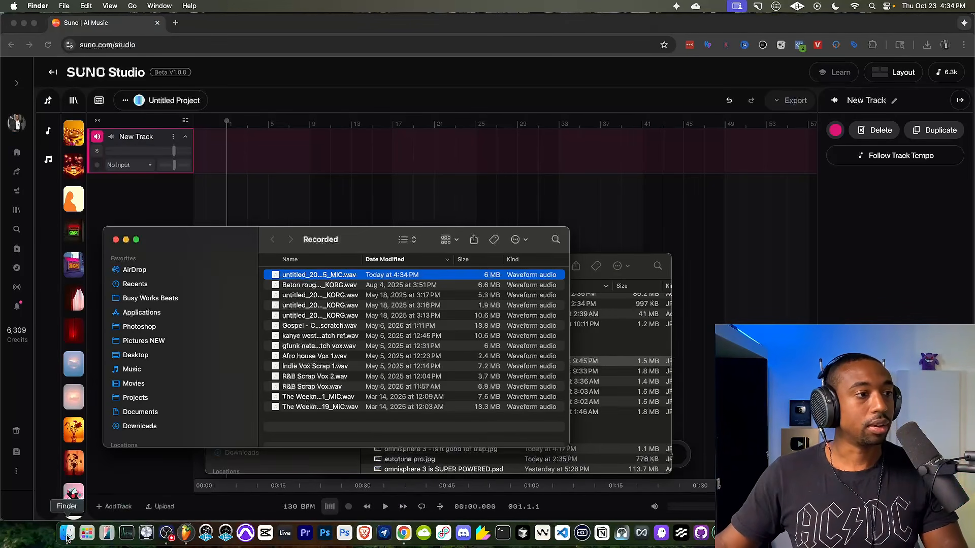
pyautogui.moveTo(317, 274); pyautogui.dragTo(202, 197)
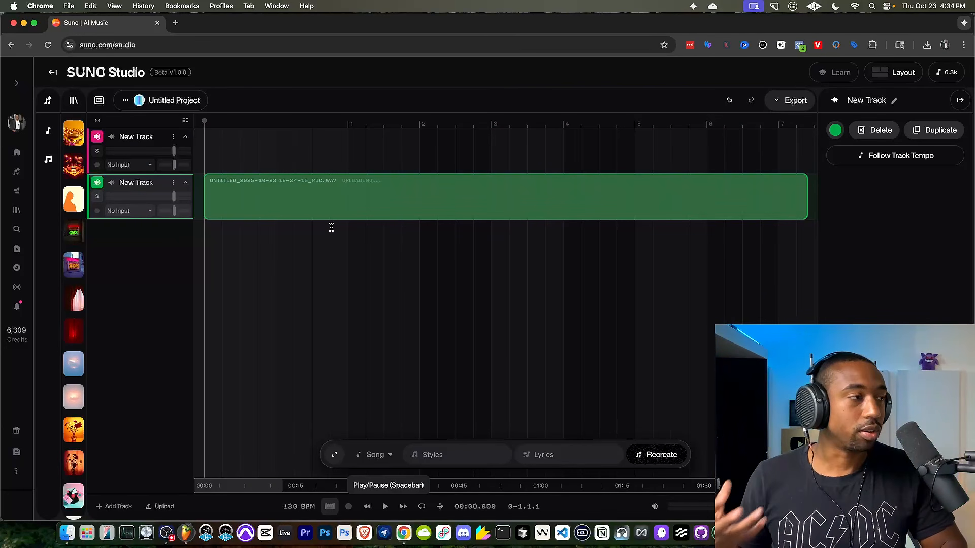
pyautogui.click(172, 139)
pyautogui.click(195, 177)
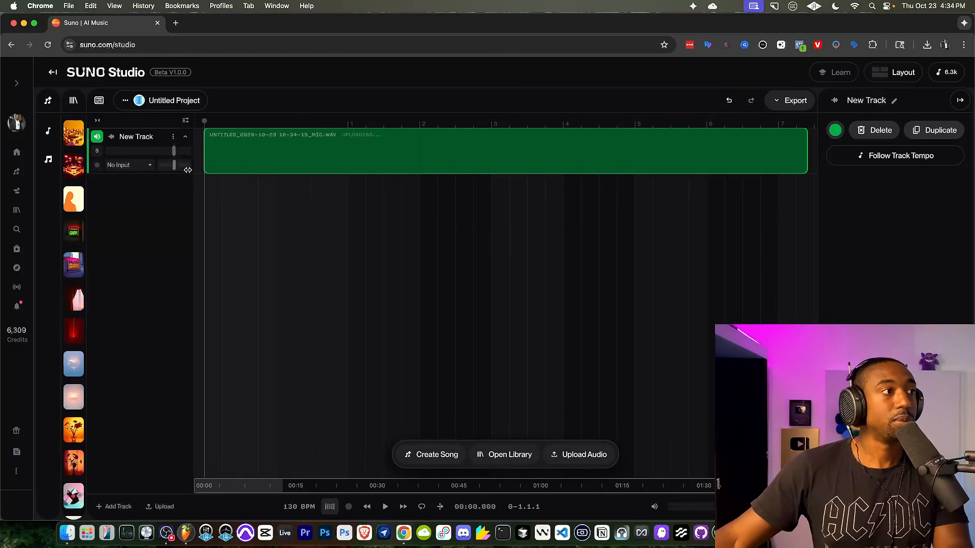
# Rename the remaining track as "MIC - ORIGINAL".
pyautogui.click(174, 139)
pyautogui.click(200, 217)
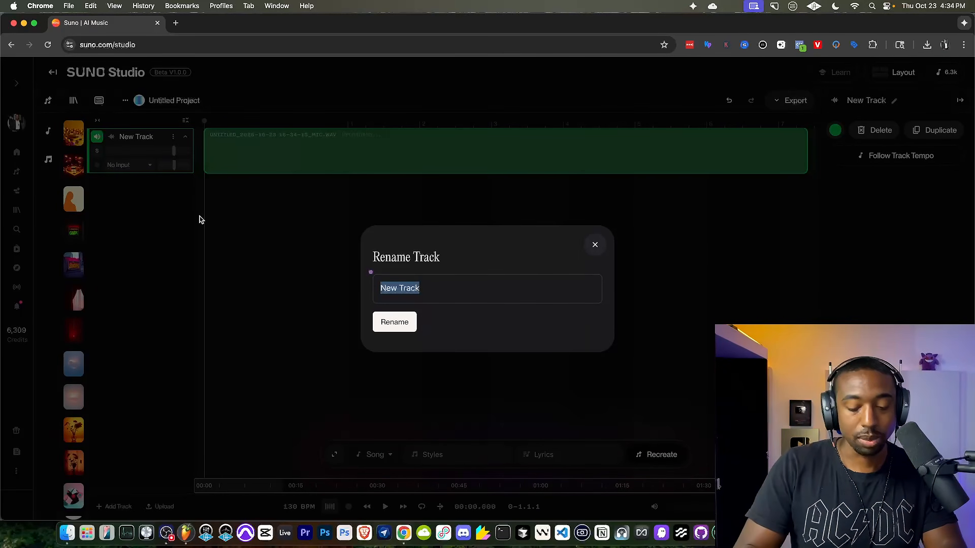
pyautogui.write('MIC')
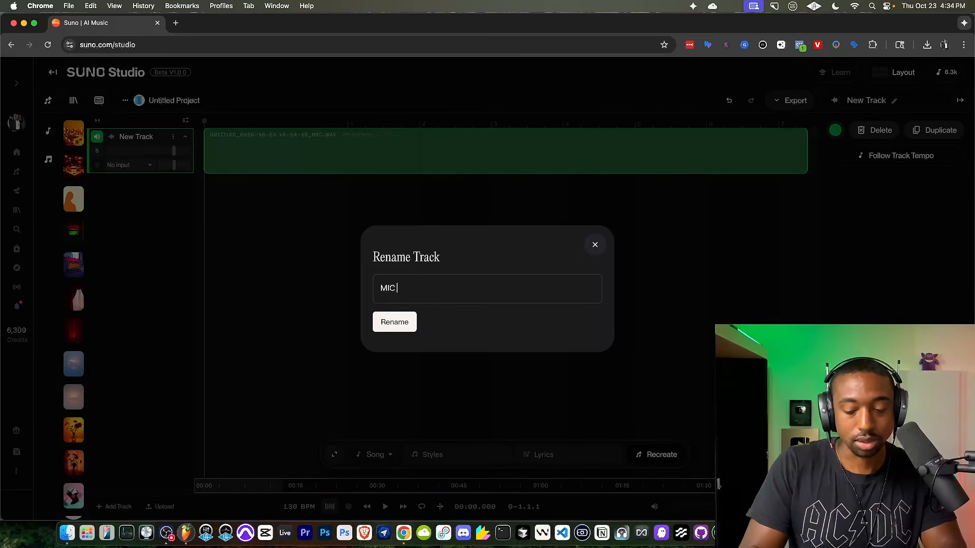
pyautogui.write(' - ORIGINAL')
pyautogui.press('Return')
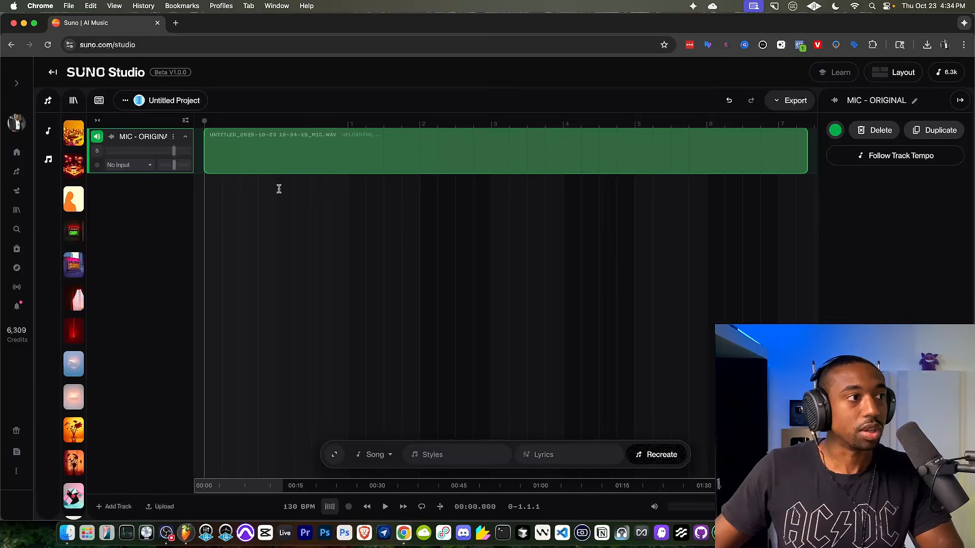
# Play the start of the imported recording and enable looping, with the loop ending at bar 7.
pyautogui.press('space')
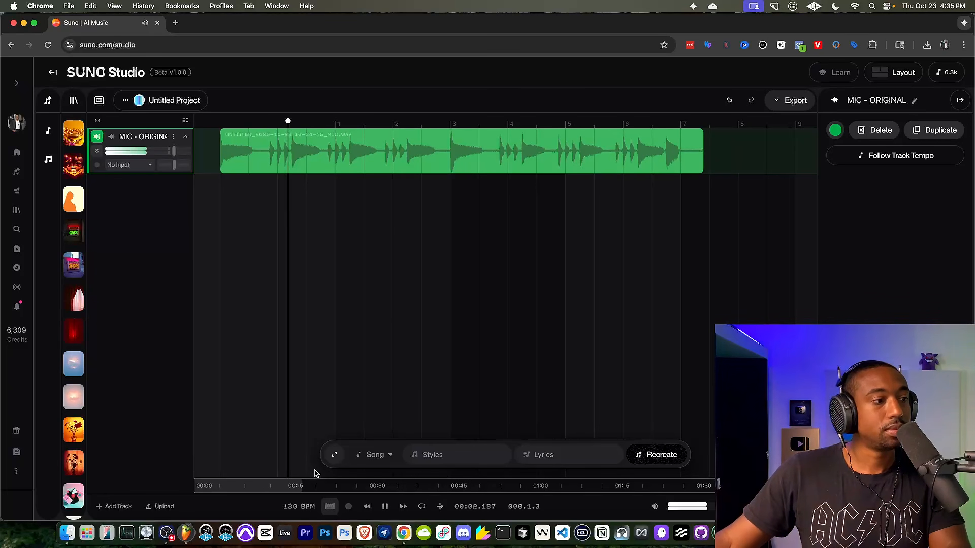
pyautogui.press('space')
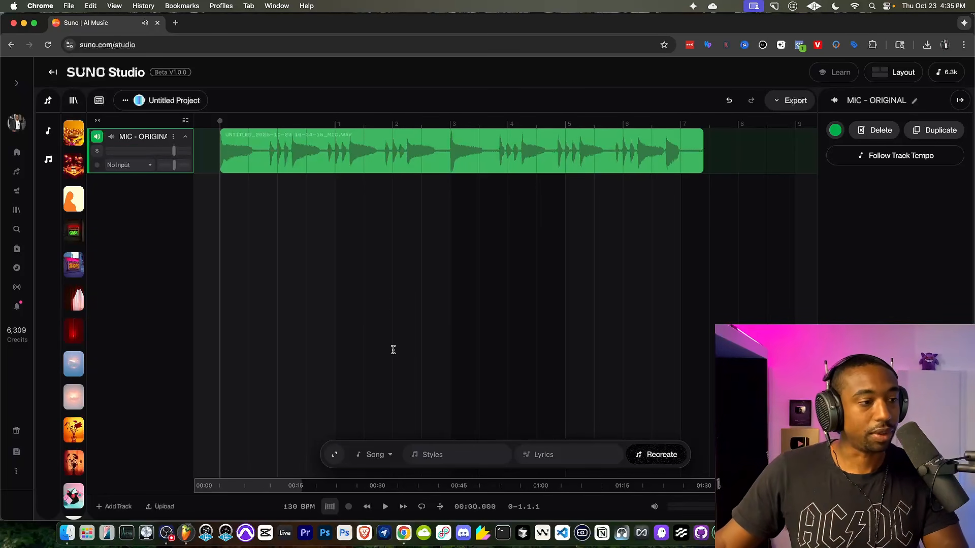
pyautogui.click(422, 507)
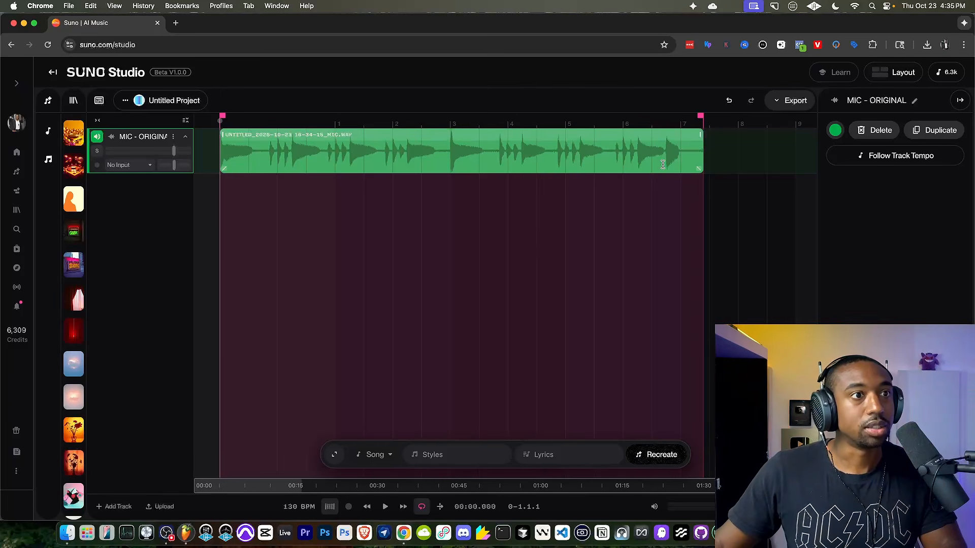
pyautogui.moveTo(702, 117); pyautogui.dragTo(681, 117)
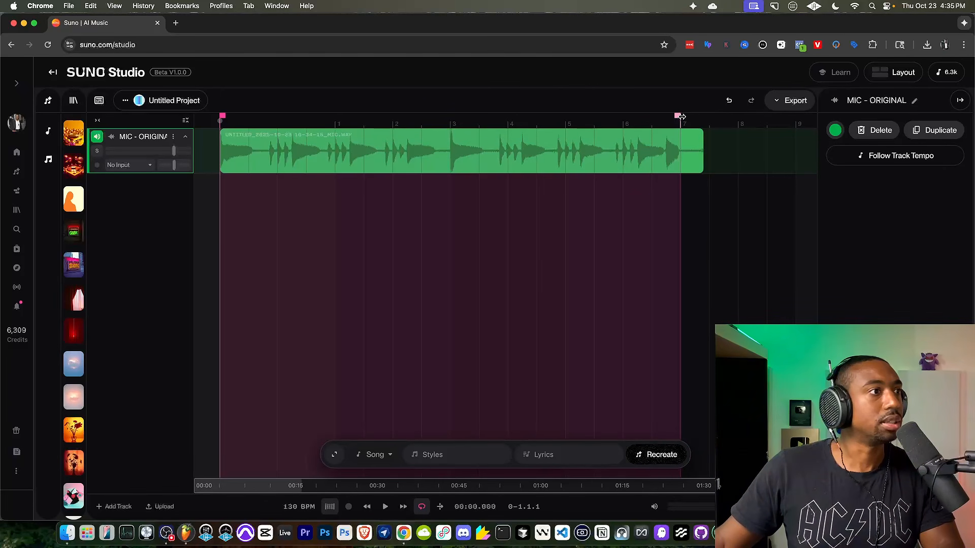
# Move the MIC clip to start at bar 1 and set the loop range from bar 1 to bar 9.
pyautogui.moveTo(243, 134); pyautogui.dragTo(352, 144)
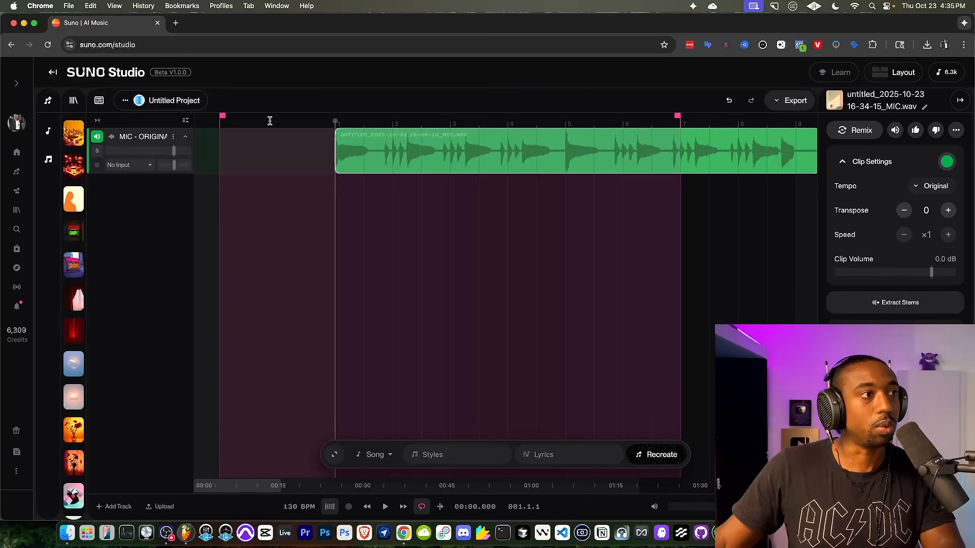
pyautogui.moveTo(222, 116); pyautogui.dragTo(335, 115)
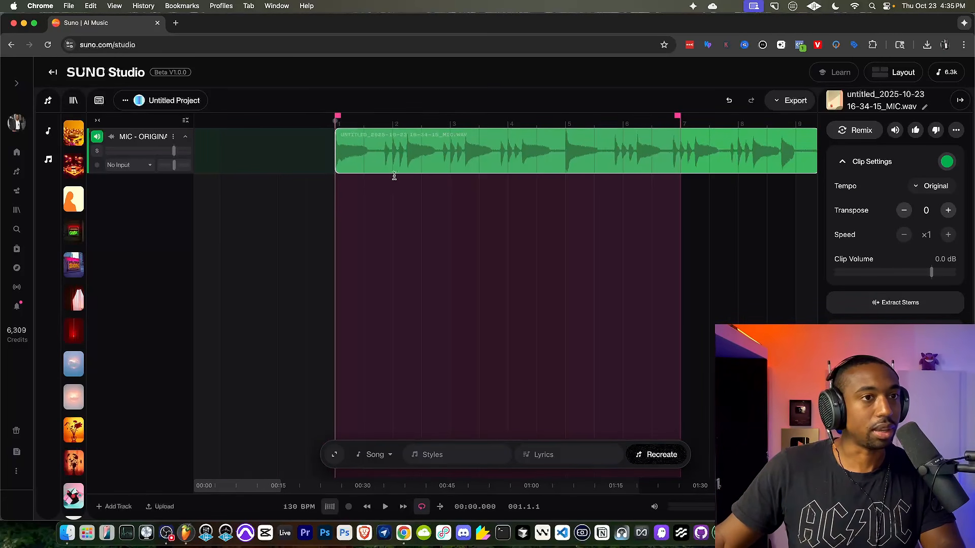
pyautogui.hscroll(5, 398, 192)
pyautogui.moveTo(479, 117); pyautogui.dragTo(594, 117)
# Remove the part of the MIC clip past bar 9, play back the loop to check it and select the clip.
pyautogui.moveTo(613, 152); pyautogui.dragTo(597, 153)
pyautogui.press('space')
pyautogui.hscroll(-3, 406, 175)
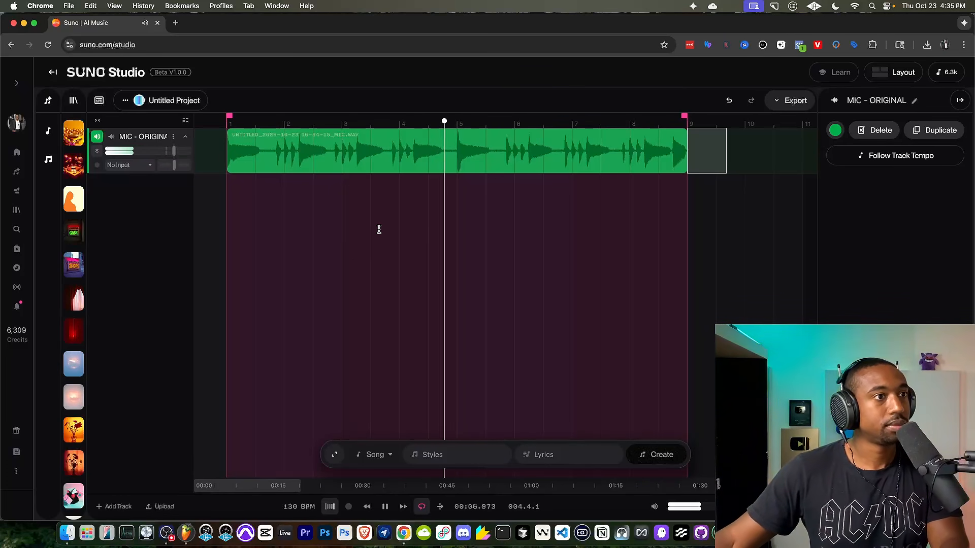
pyautogui.click(482, 155)
pyautogui.click(483, 133)
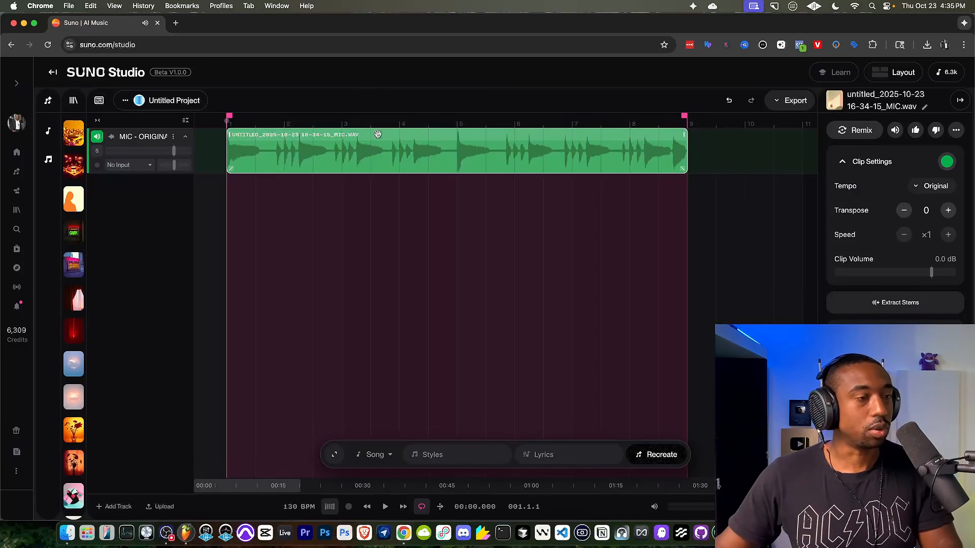
# Add a new track and generate a Brass part on it with the styles "cinematic, french horns".
pyautogui.click(116, 506)
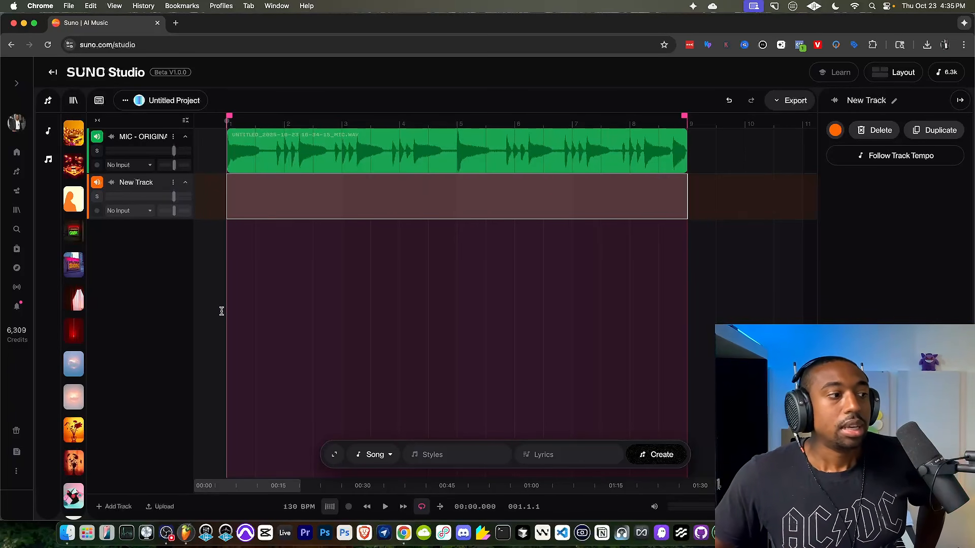
pyautogui.click(392, 462)
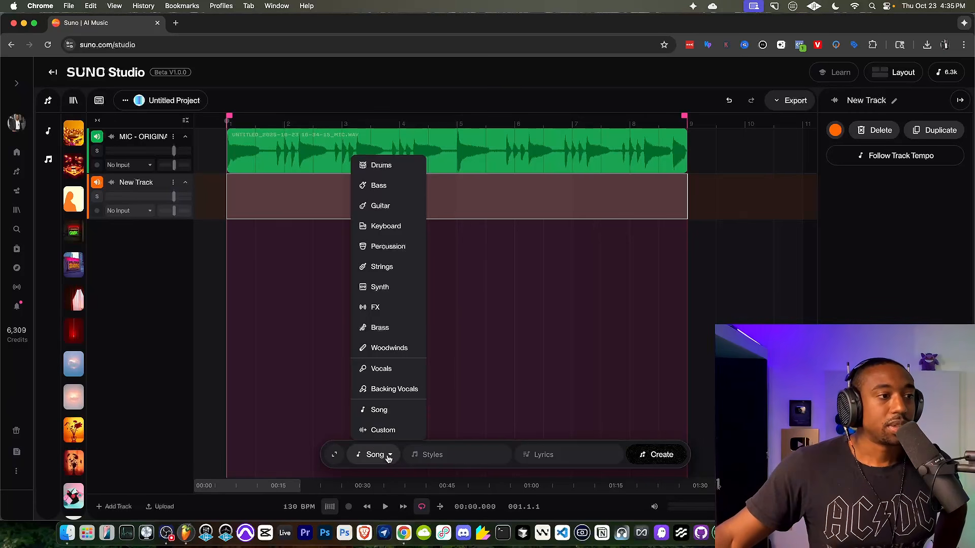
pyautogui.click(392, 327)
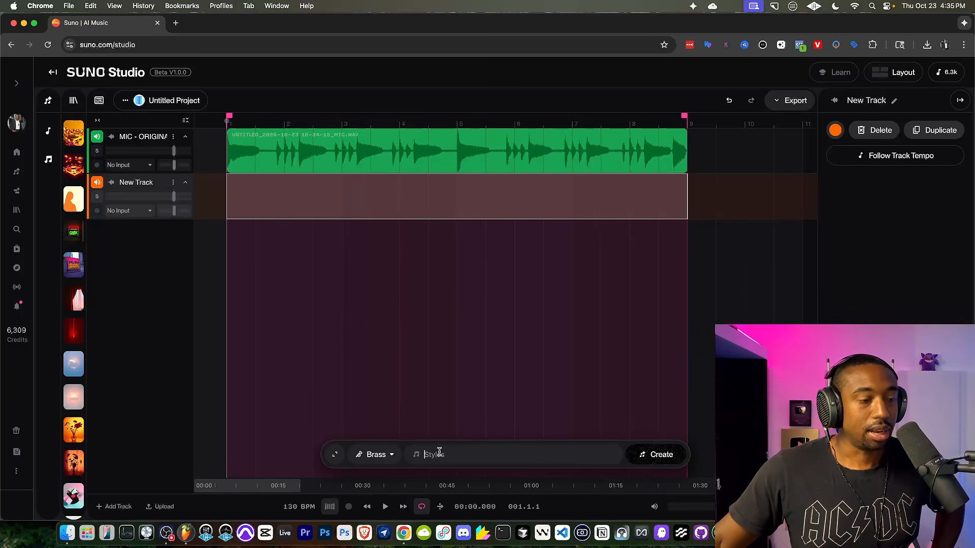
pyautogui.write('cinematic')
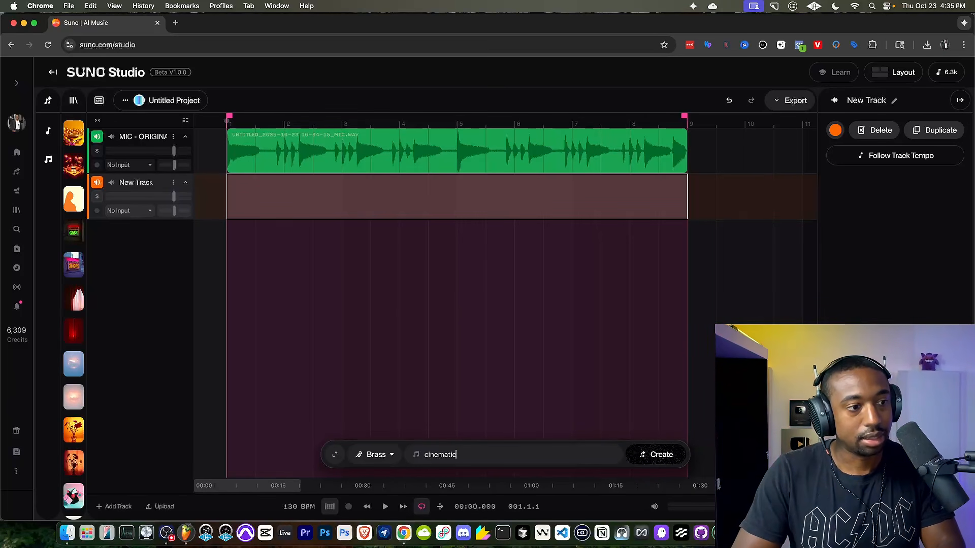
pyautogui.write(', french horns')
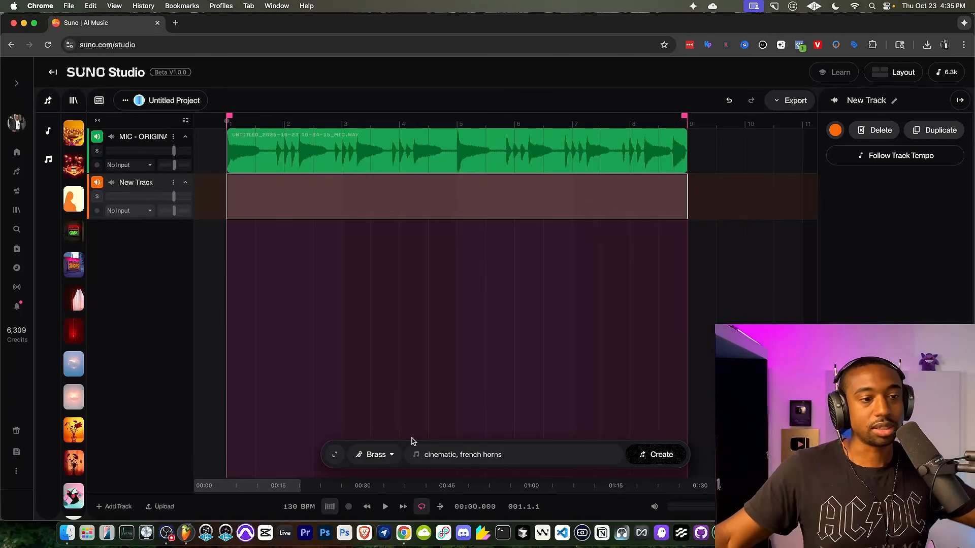
pyautogui.click(666, 456)
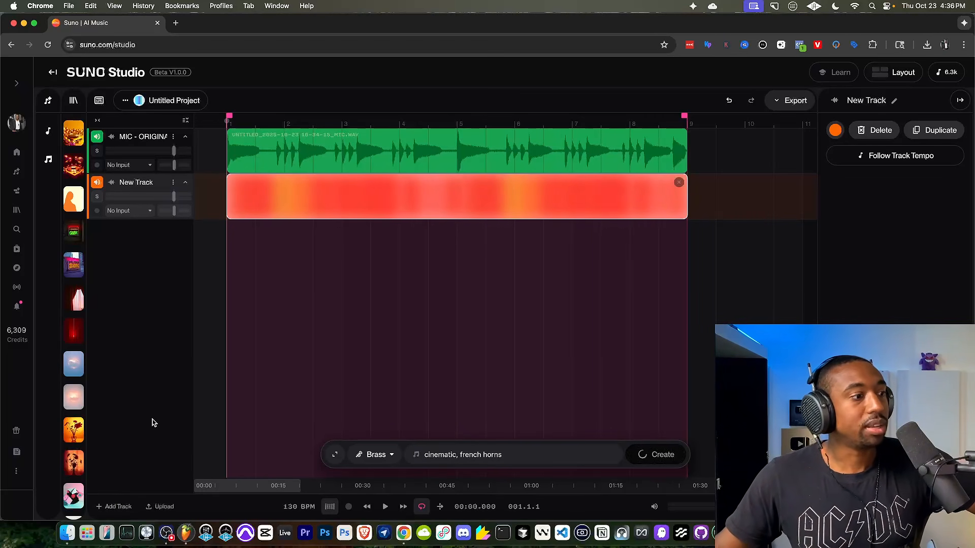
# Add another track and generate a second Brass part with the styles "cinematic, french horns, brass ensemble".
pyautogui.click(113, 507)
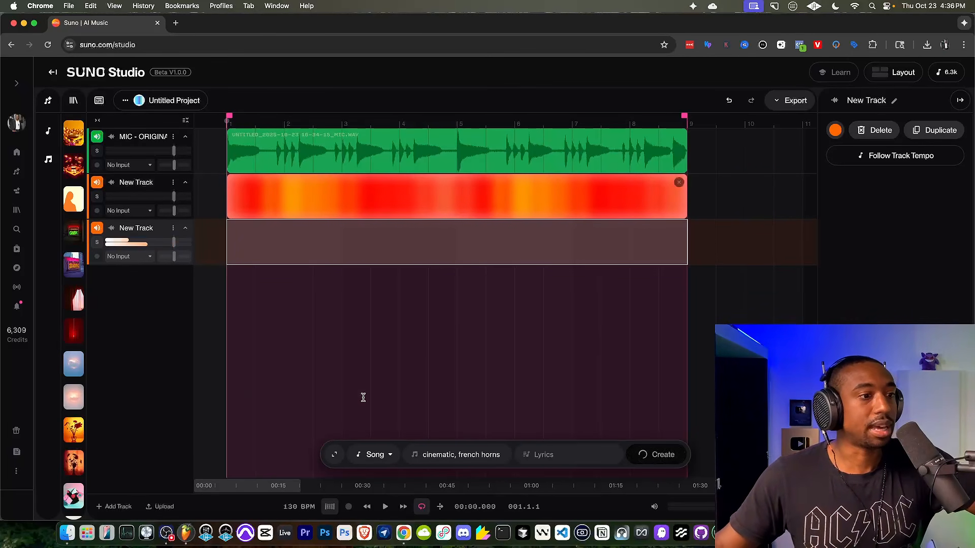
pyautogui.click(392, 456)
pyautogui.click(375, 455)
pyautogui.click(389, 456)
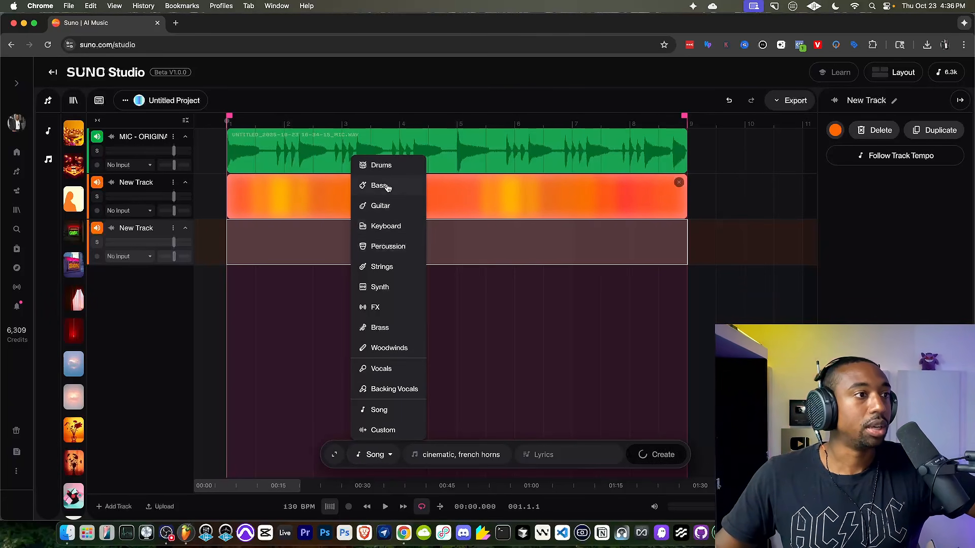
pyautogui.click(380, 327)
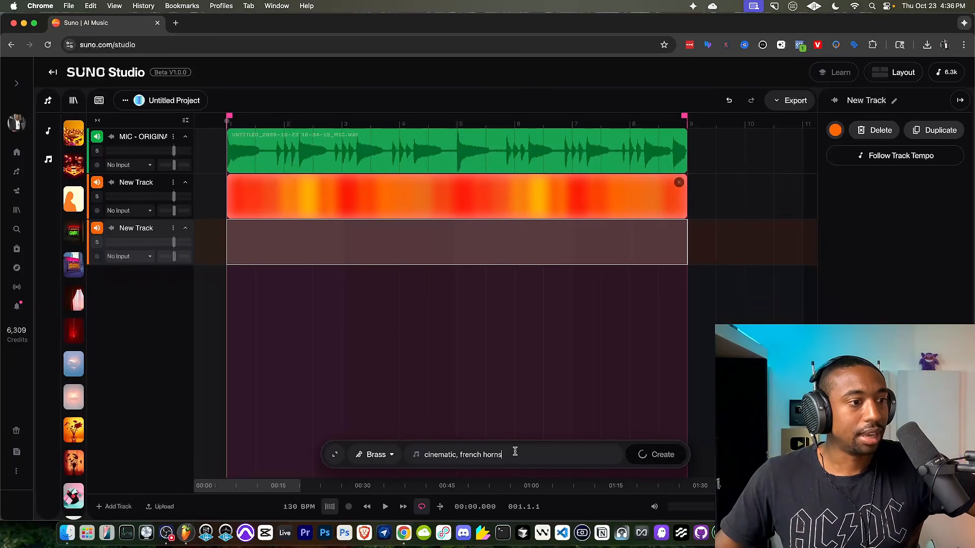
pyautogui.write(', brass')
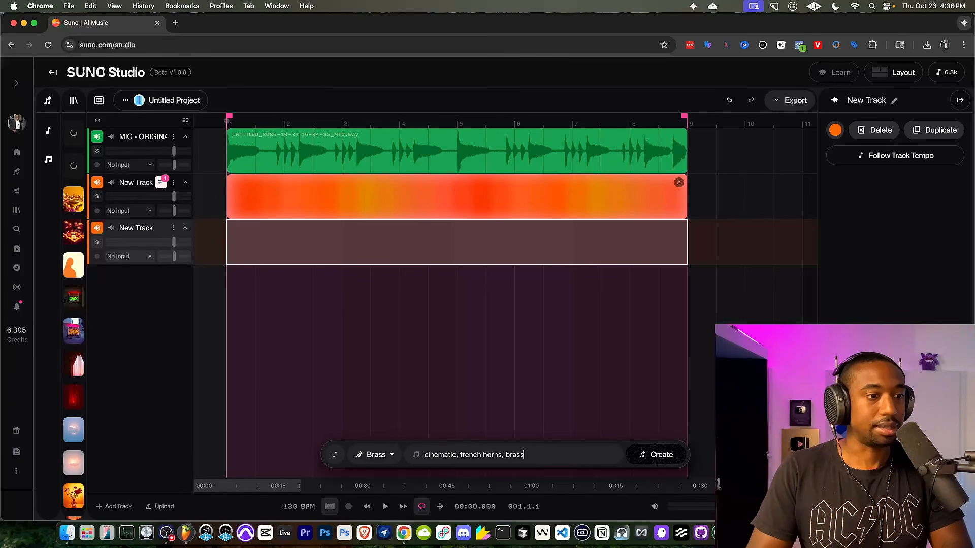
pyautogui.write(' ensemble')
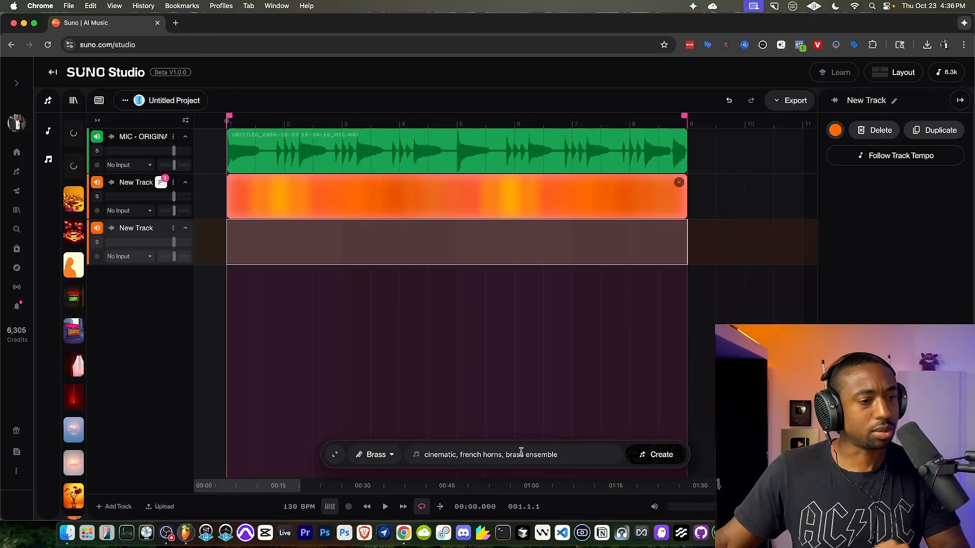
pyautogui.click(663, 457)
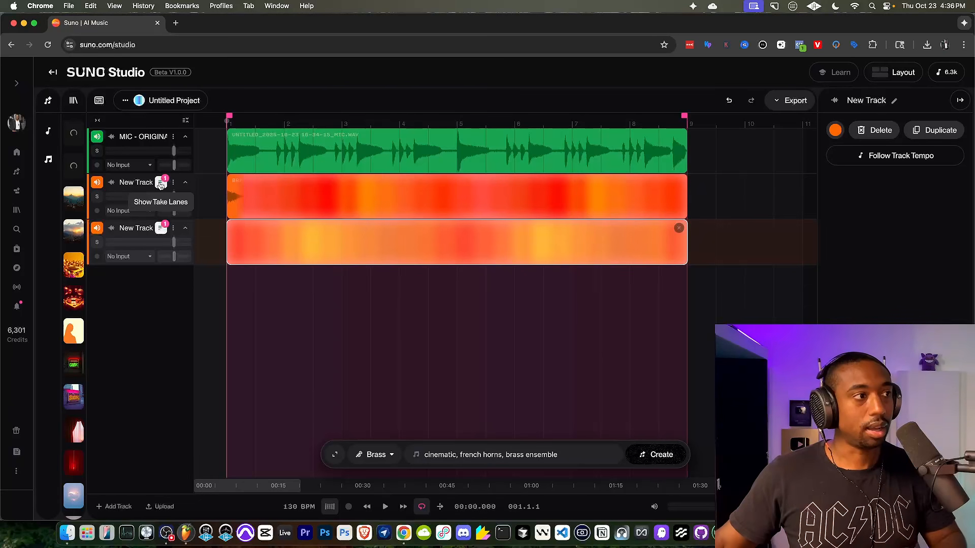
# Rename the first generated track, directly below the MIC track, as "Brass - 1".
pyautogui.click(173, 182)
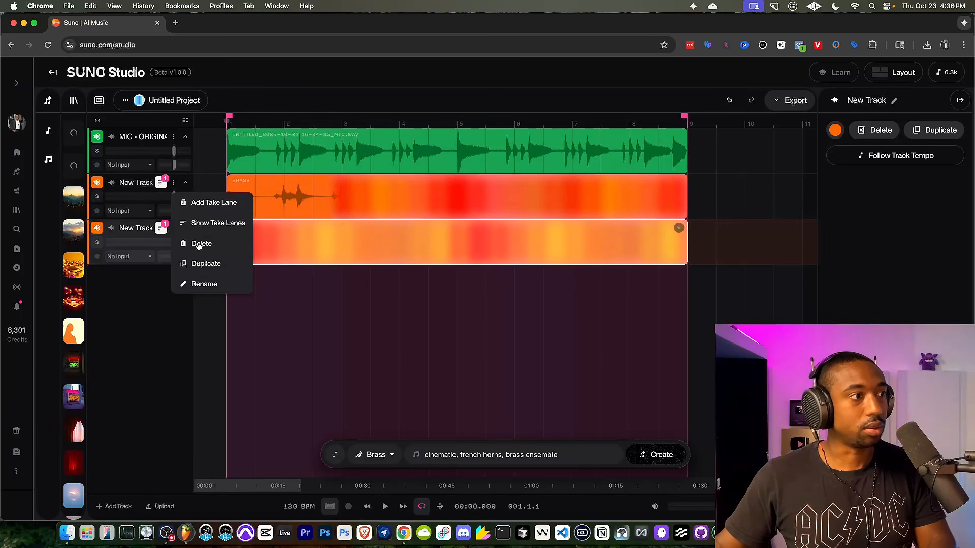
pyautogui.click(203, 285)
pyautogui.write('BR')
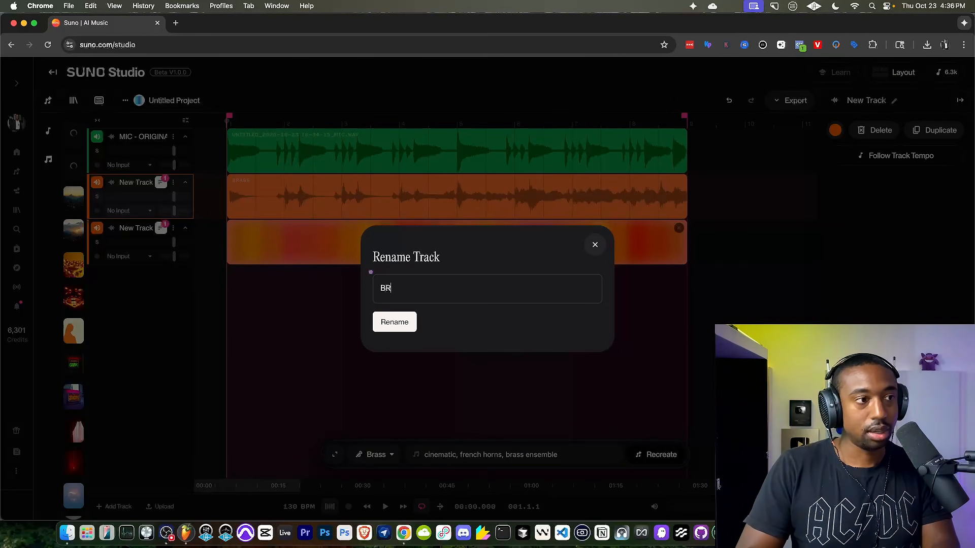
pyautogui.press('BackSpace')
pyautogui.write('rass')
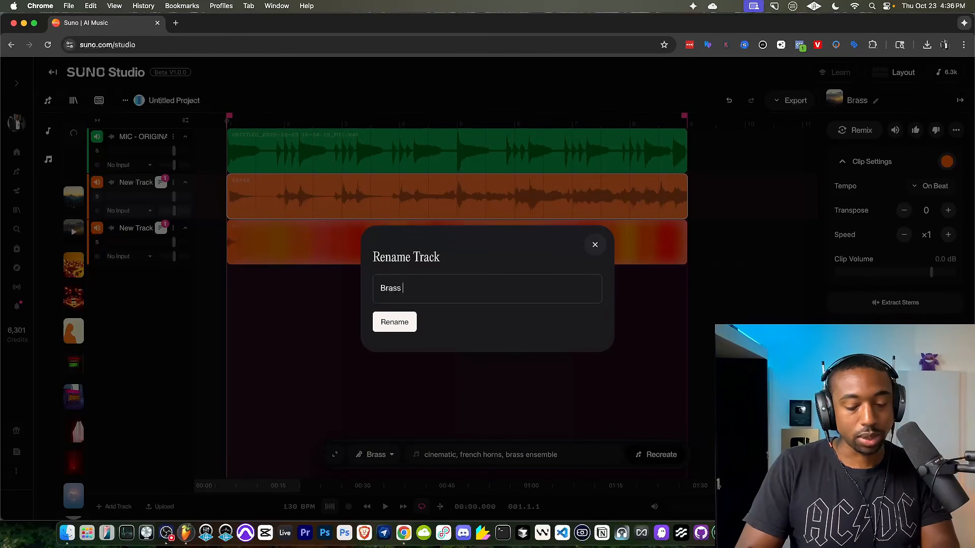
pyautogui.press('Return')
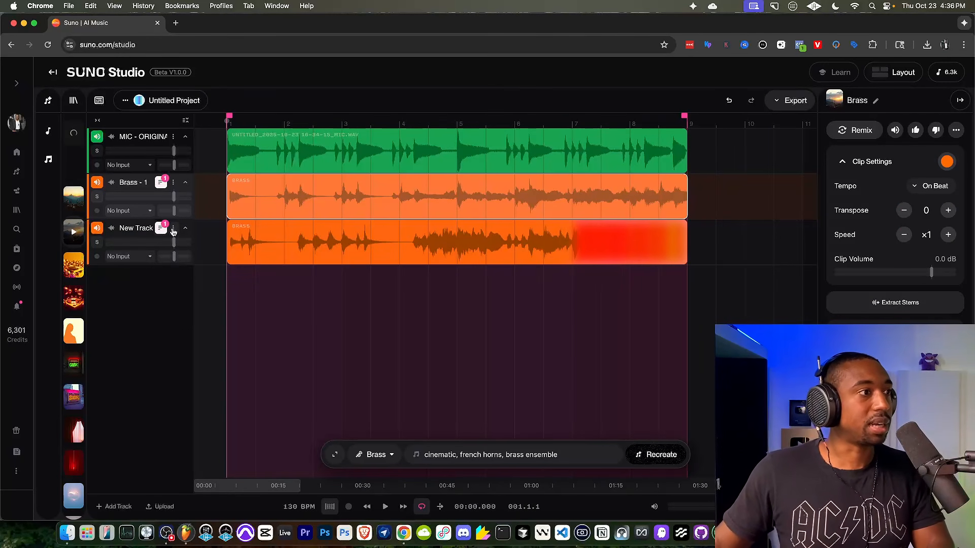
# Rename the second generated track as "Brass - 2".
pyautogui.click(173, 228)
pyautogui.click(205, 330)
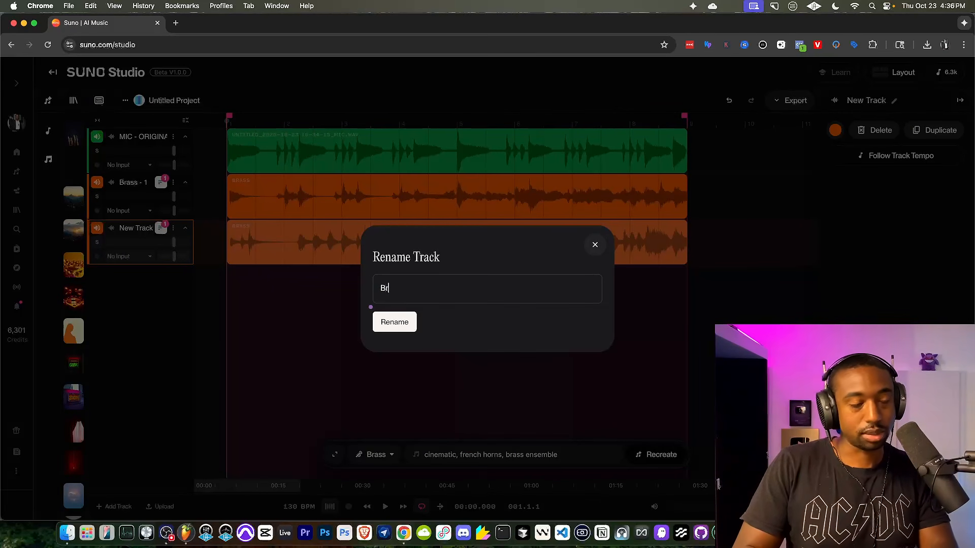
pyautogui.write('Brass -')
pyautogui.press('Return')
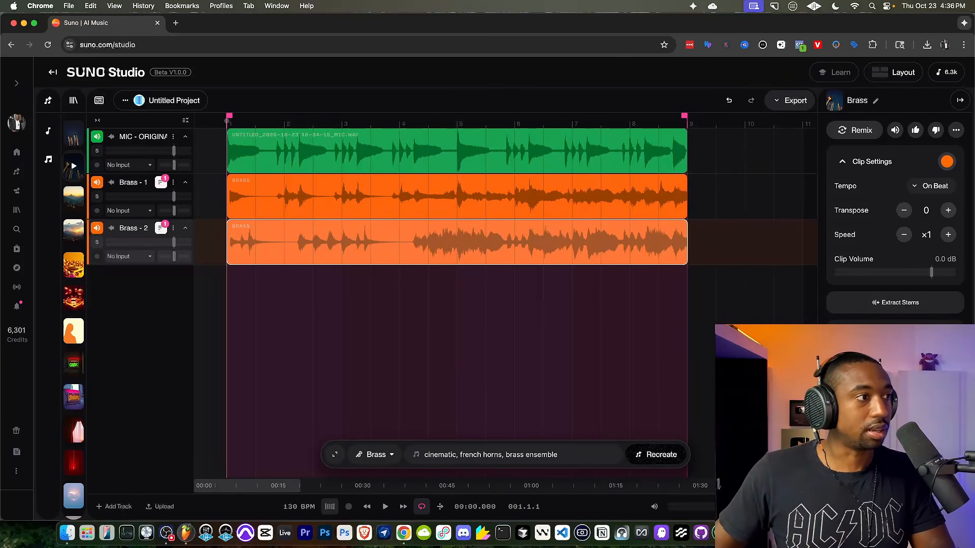
# Mute the Brass - 2 track and play the loop to hear Brass - 1 together with the original MIC recording.
pyautogui.click(97, 228)
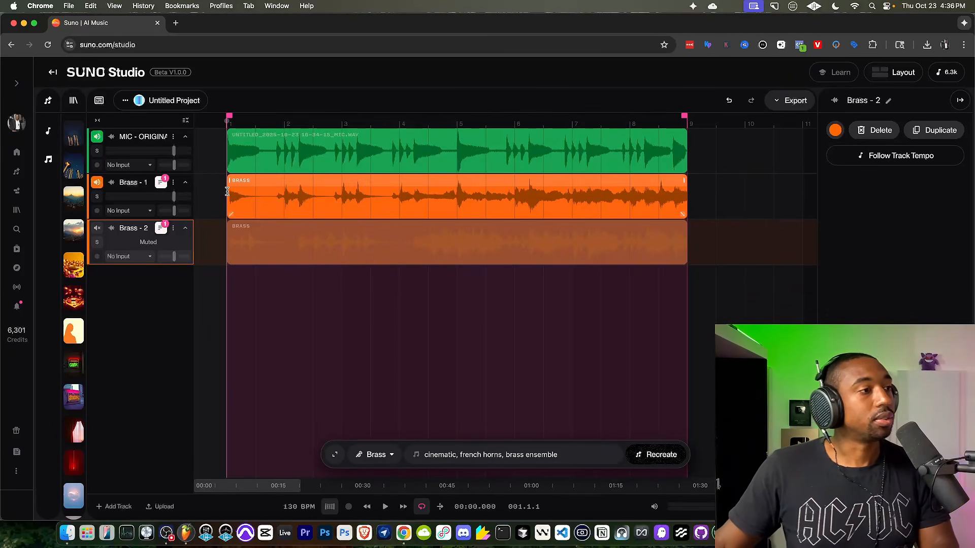
pyautogui.press('space')
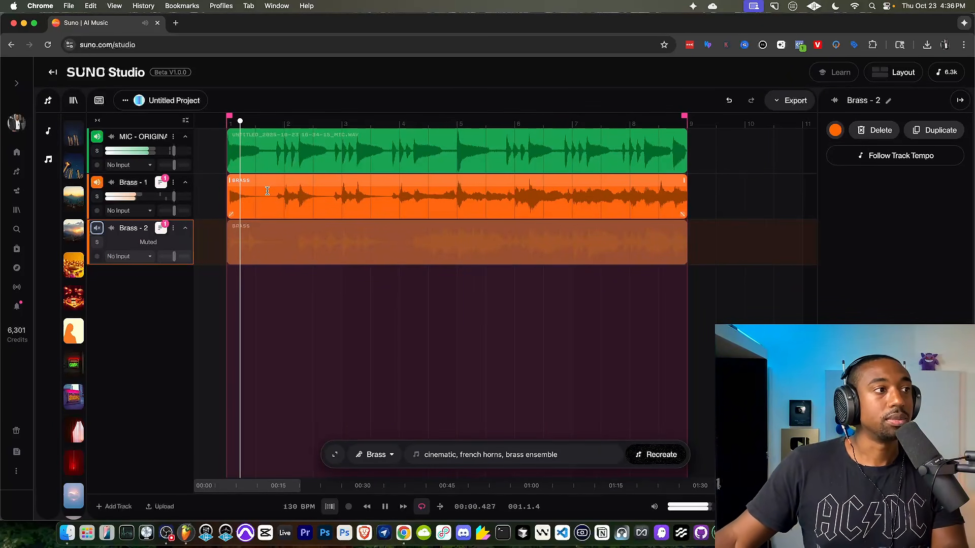
pyautogui.click(102, 145)
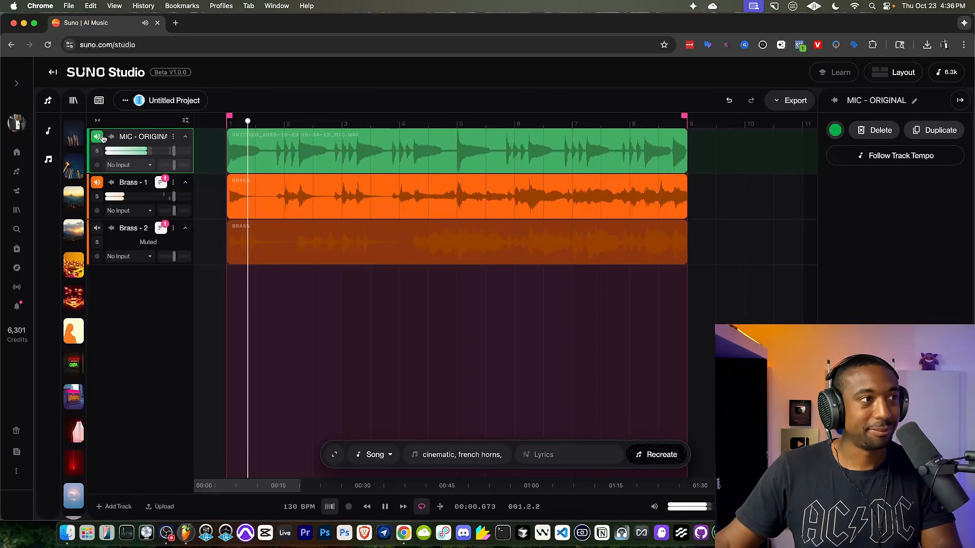
pyautogui.press('space')
# Examine how the starts of the brass clips line up with the MIC clip, briefly unmuting Brass - 2 for comparison.
pyautogui.scroll(5, 213, 196)
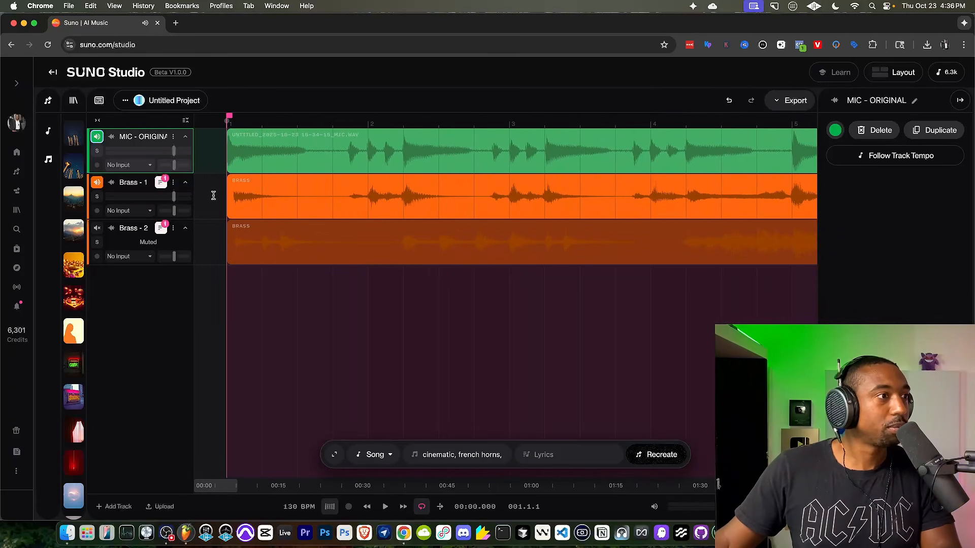
pyautogui.scroll(5, 213, 196)
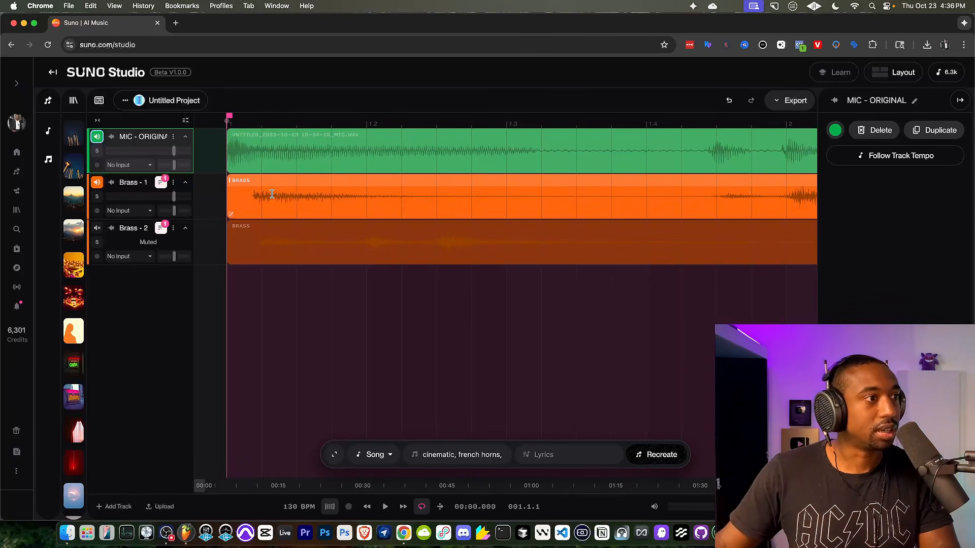
pyautogui.scroll(-10, 271, 194)
pyautogui.scroll(-3, 271, 194)
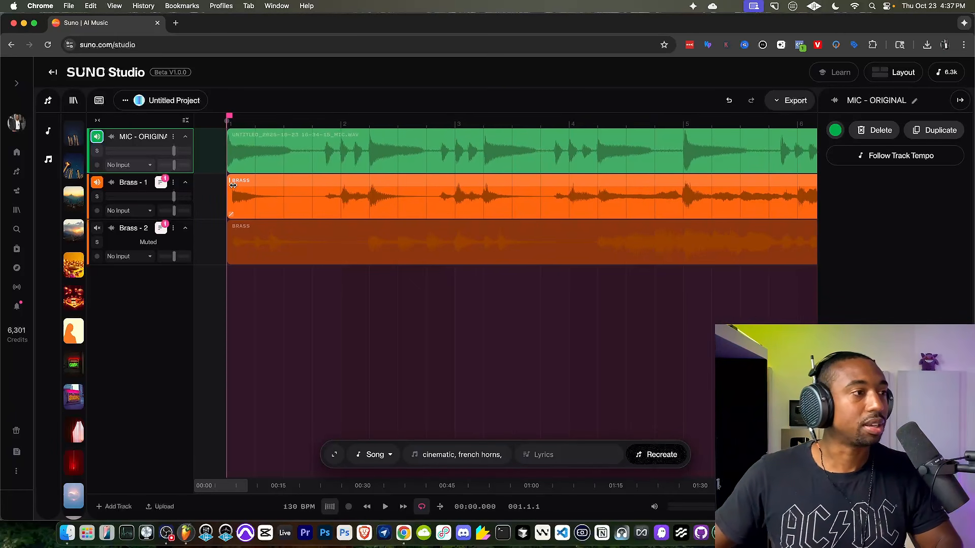
pyautogui.click(97, 228)
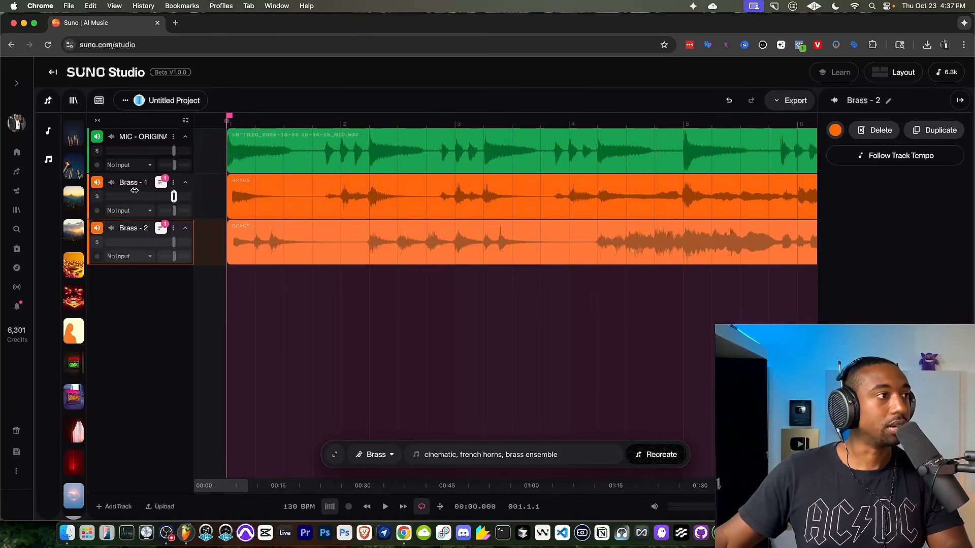
pyautogui.click(98, 227)
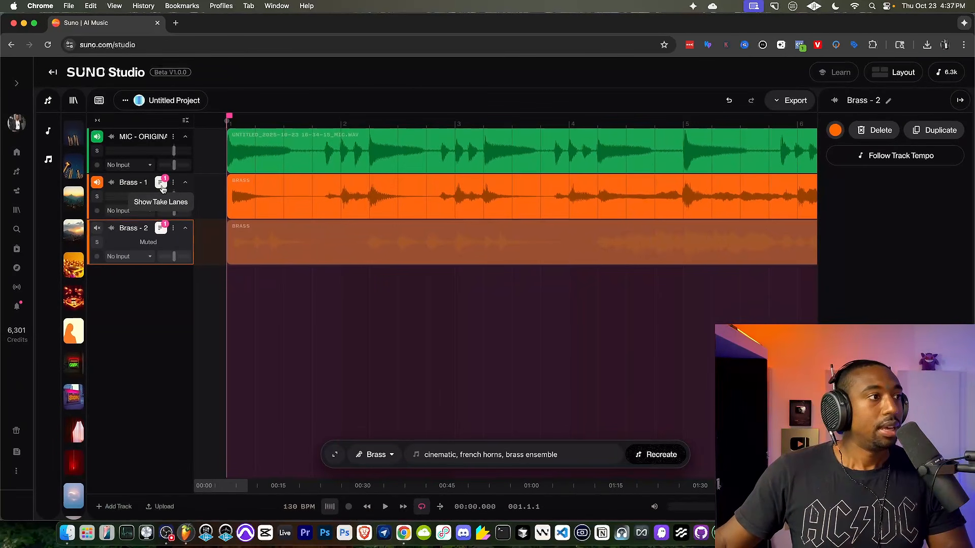
# Show the take lanes of Brass - 1, switch on Version 2 and inspect the start of its waveform.
pyautogui.click(163, 189)
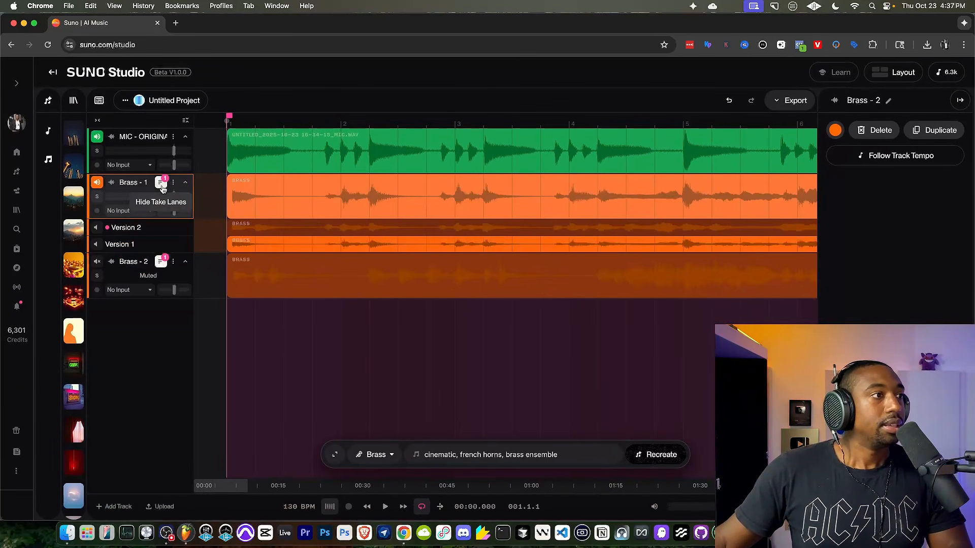
pyautogui.click(97, 229)
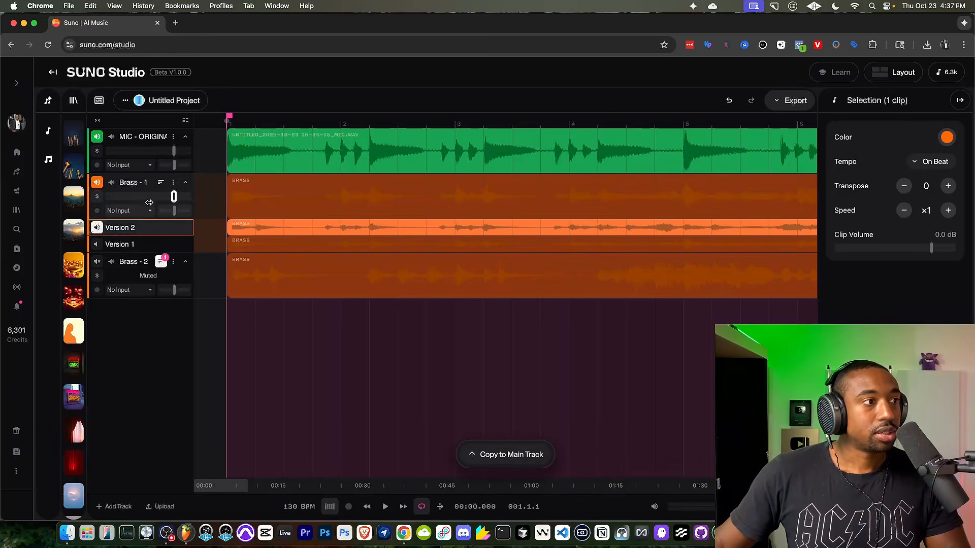
pyautogui.scroll(5, 247, 225)
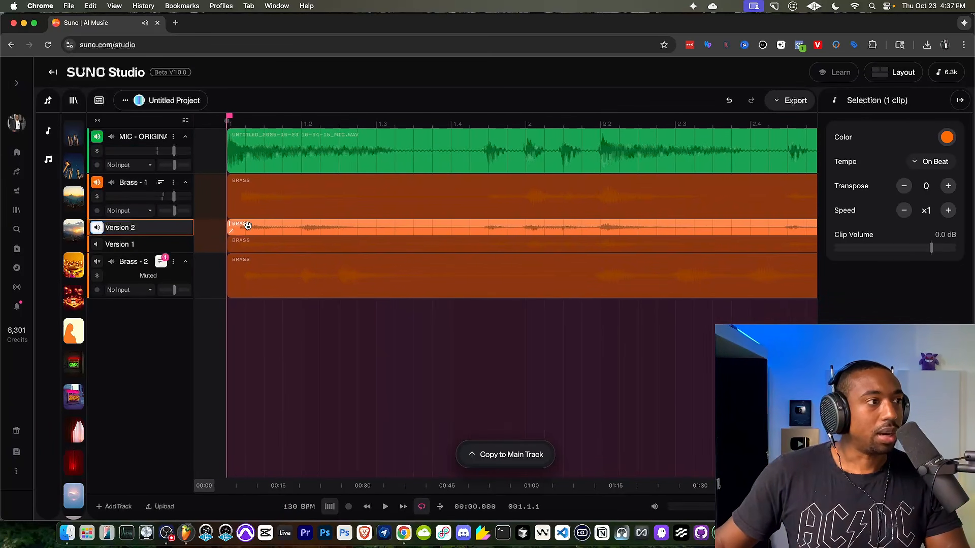
pyautogui.scroll(-5, 230, 237)
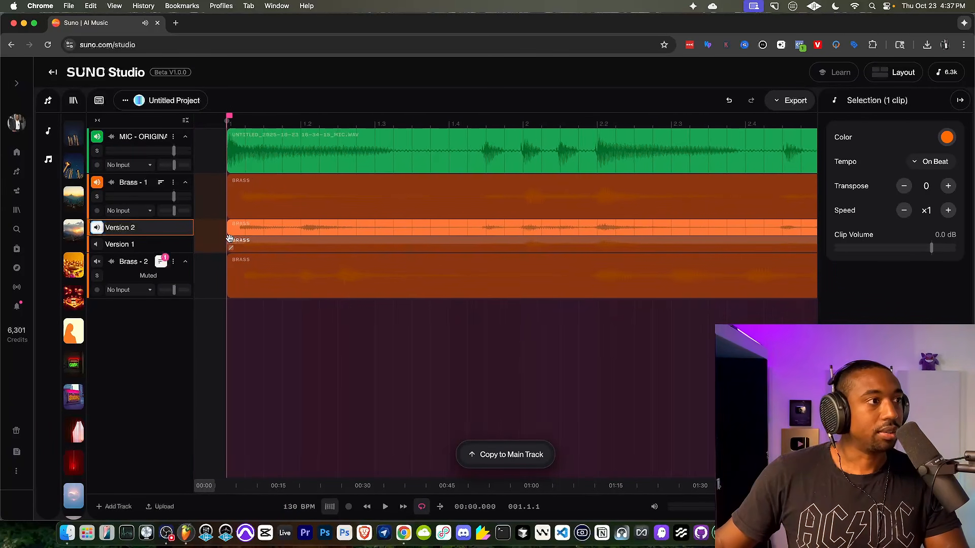
# Play the loop with Version 2 of Brass - 1 to audition it, stop playback and switch Version 2 off.
pyautogui.press('space')
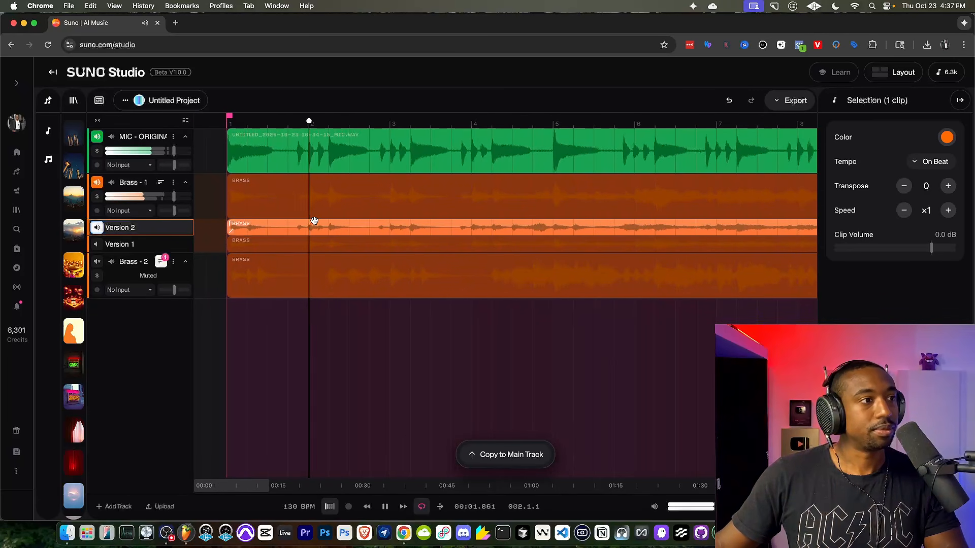
pyautogui.scroll(-2, 314, 221)
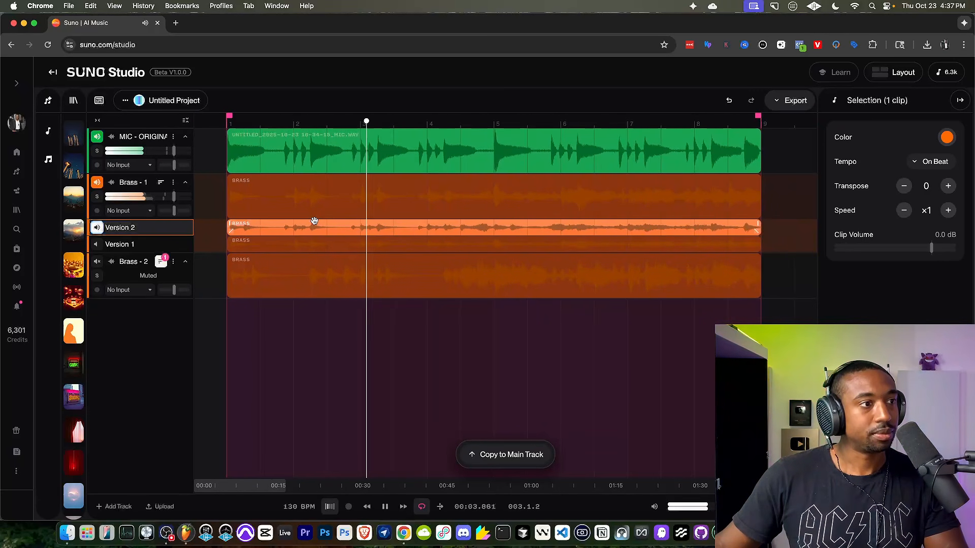
pyautogui.press('space')
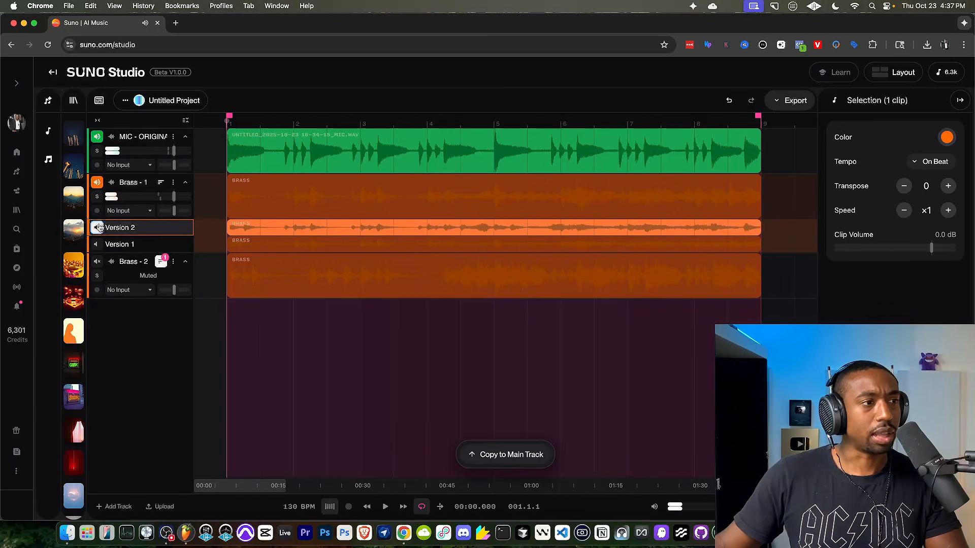
pyautogui.press('space')
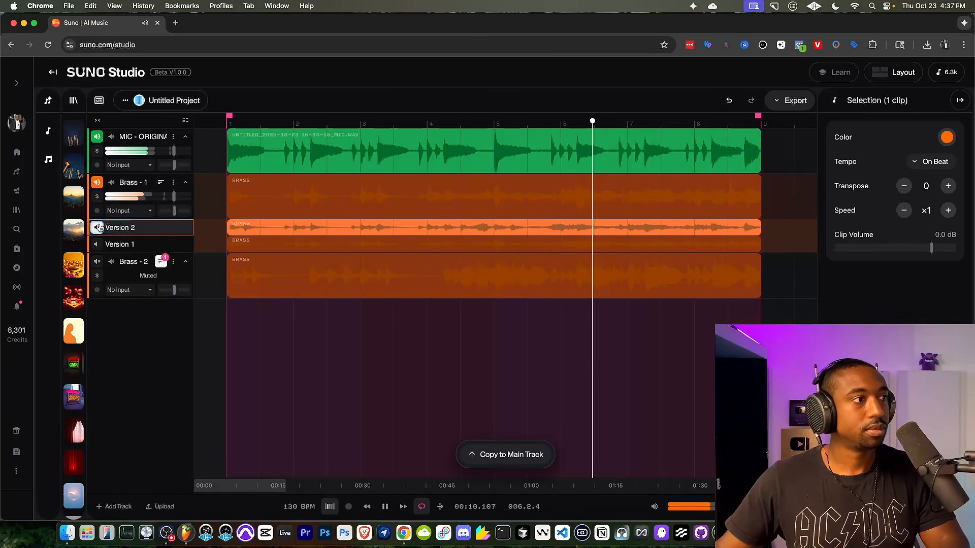
pyautogui.press('space')
pyautogui.click(98, 227)
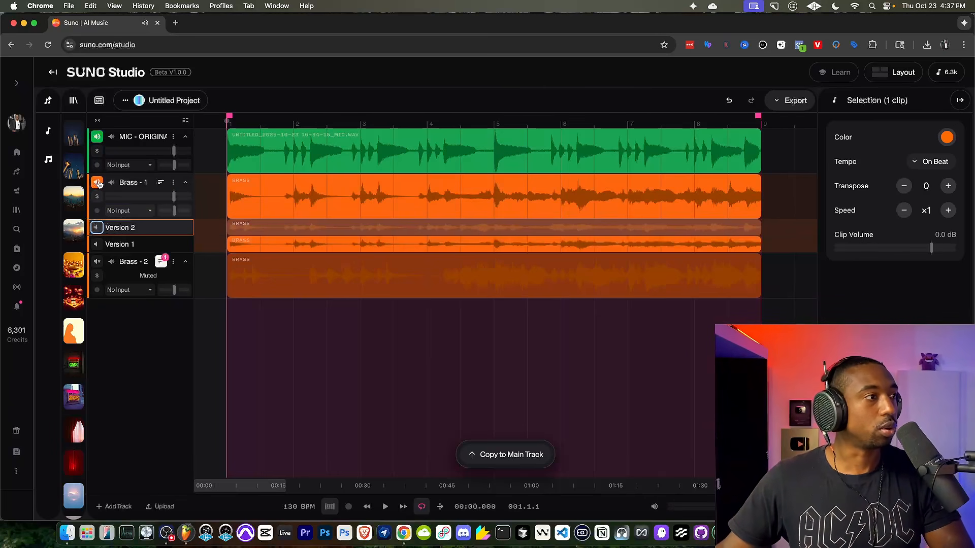
# Hide the take lanes of Brass - 1, mute that track and unmute Brass - 2.
pyautogui.click(98, 182)
pyautogui.click(98, 183)
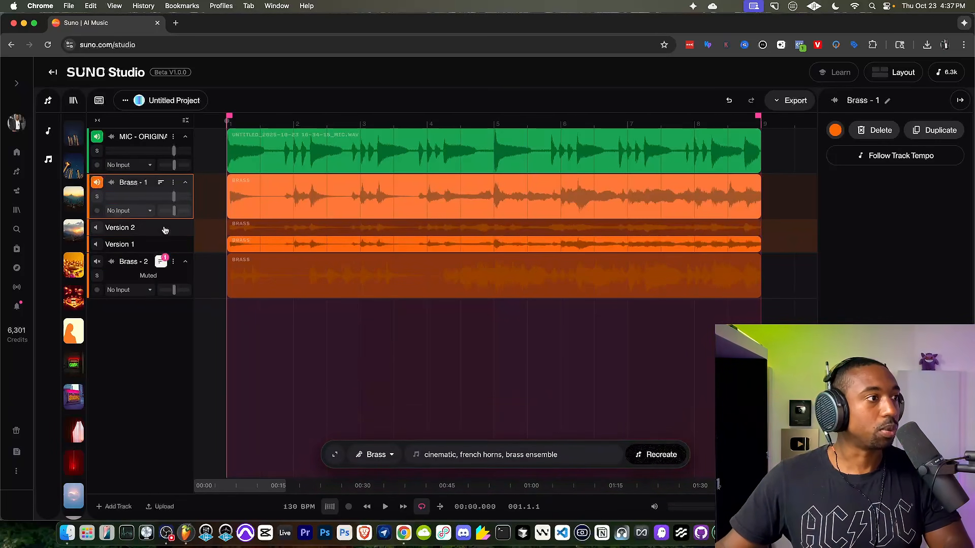
pyautogui.click(164, 183)
pyautogui.click(98, 228)
pyautogui.click(97, 228)
pyautogui.click(97, 182)
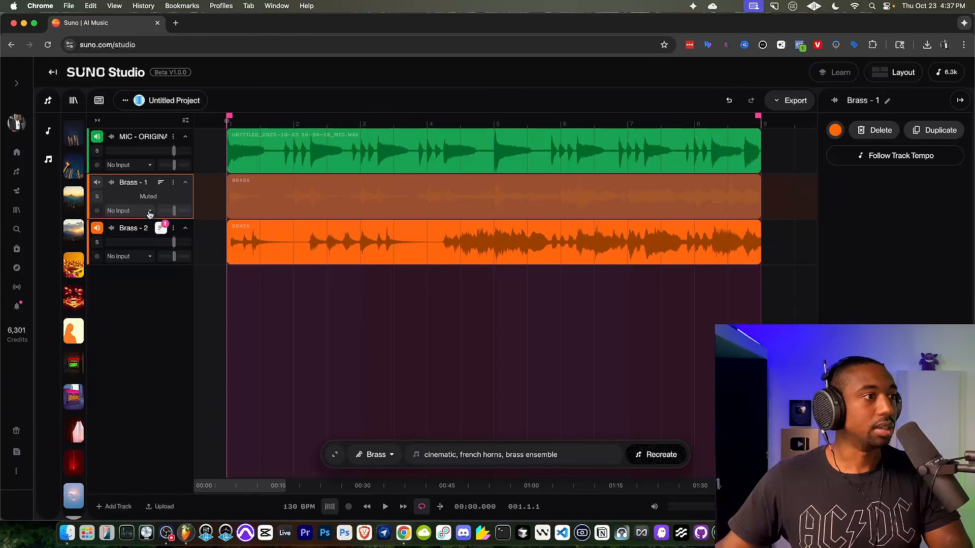
# Play the loop with Brass - 2, show its take lanes, audition Version 2 and switch that version off.
pyautogui.press('space')
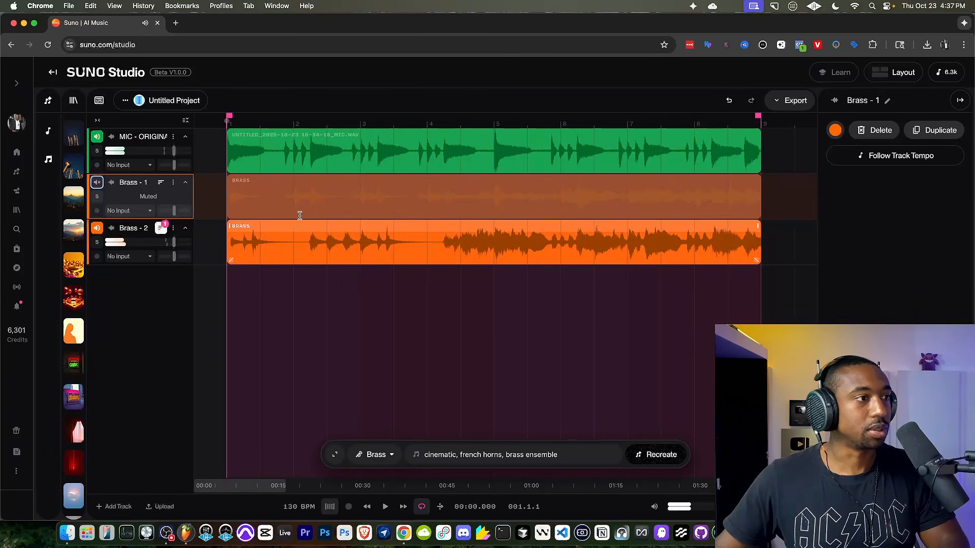
pyautogui.click(162, 229)
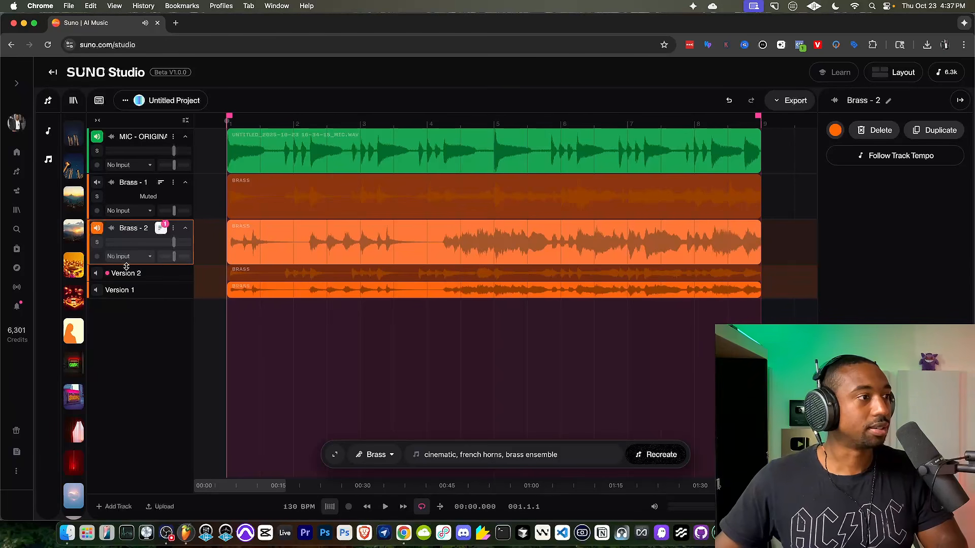
pyautogui.click(93, 275)
pyautogui.press('space')
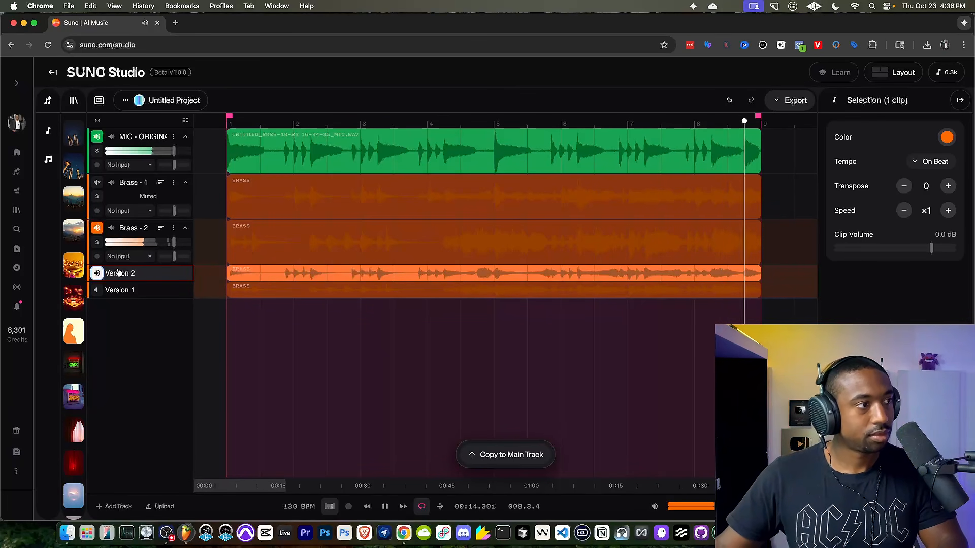
pyautogui.click(97, 273)
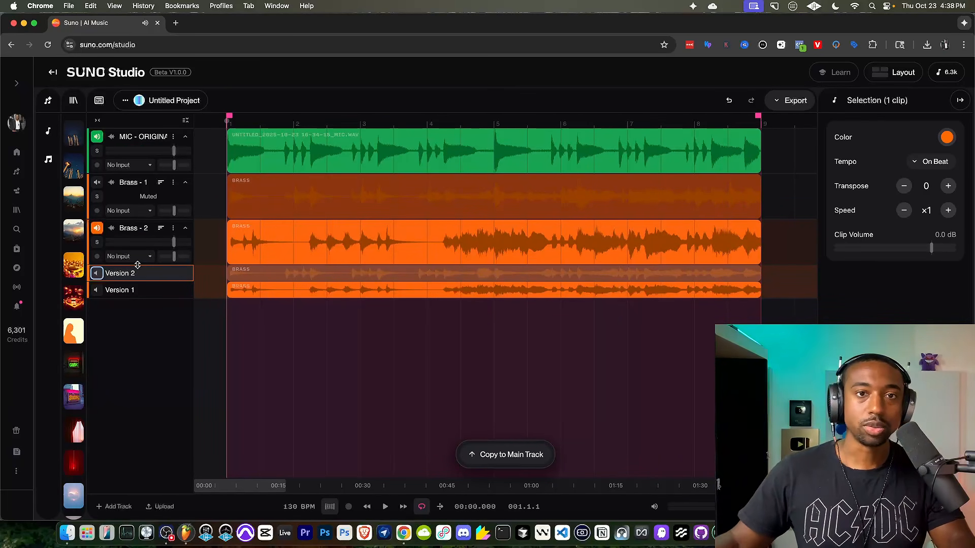
# Unmute Brass - 1, mute Brass - 2 and play the loop briefly, finishing with the Brass - 1 clip selected.
pyautogui.click(97, 183)
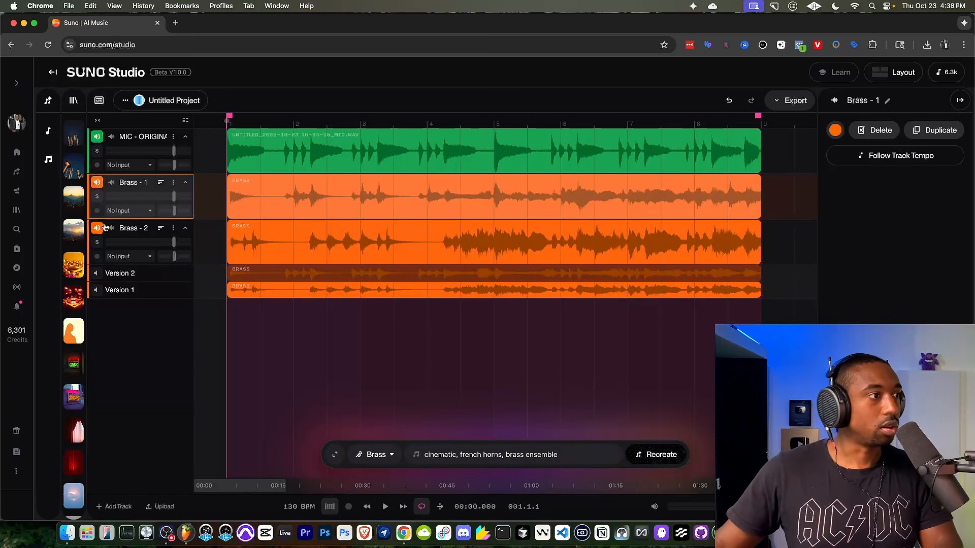
pyautogui.press('space')
pyautogui.click(97, 228)
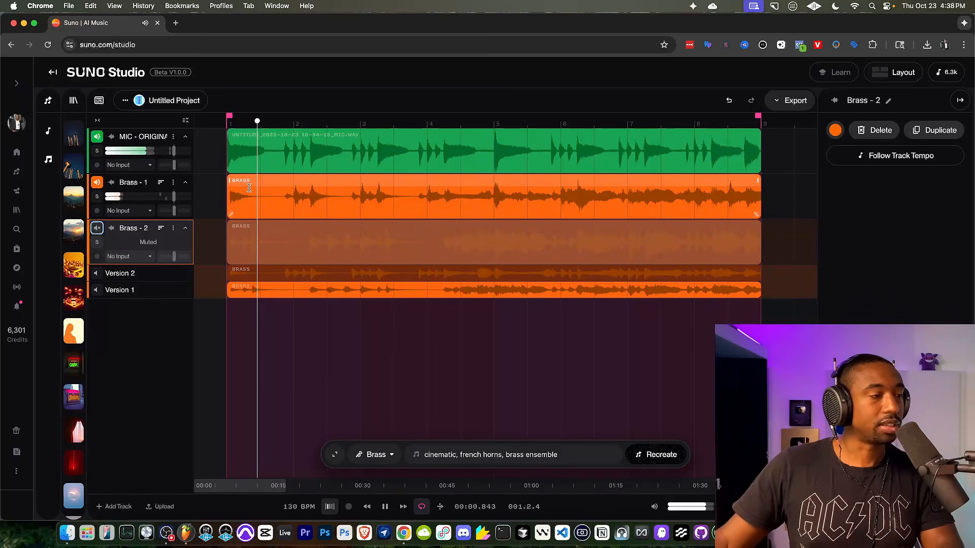
pyautogui.press('space')
pyautogui.click(284, 183)
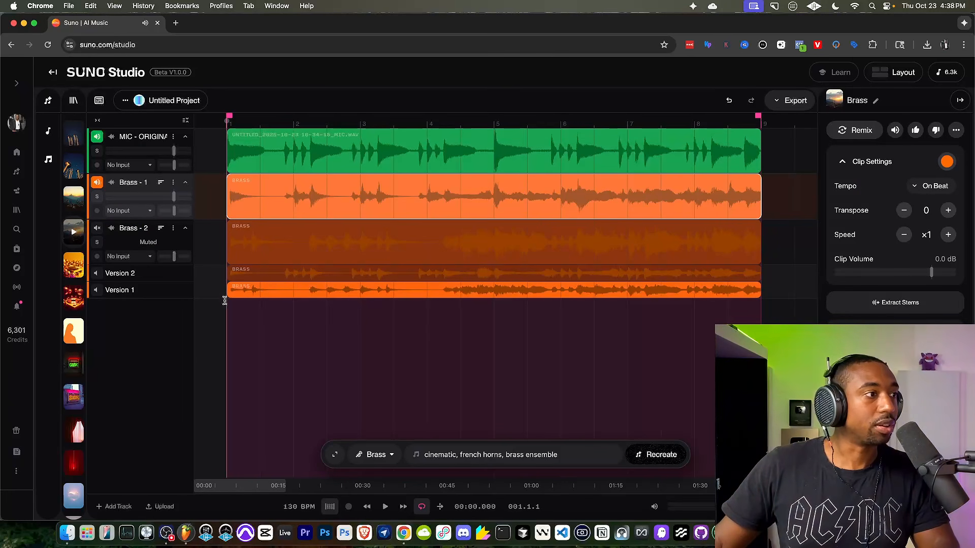
# Rename the Brass - 2 track to "Brass - 2 - DELETE" and delete that track from the project.
pyautogui.click(173, 228)
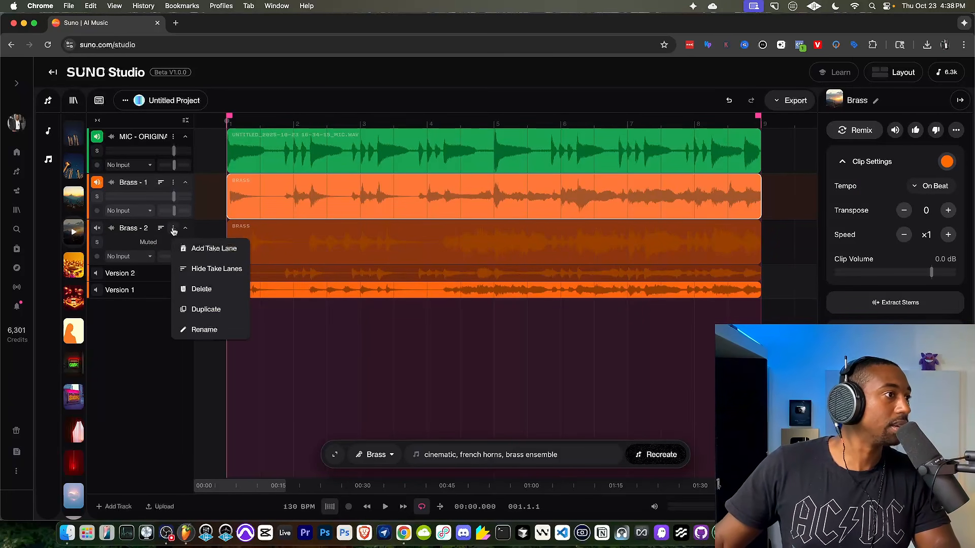
pyautogui.click(205, 330)
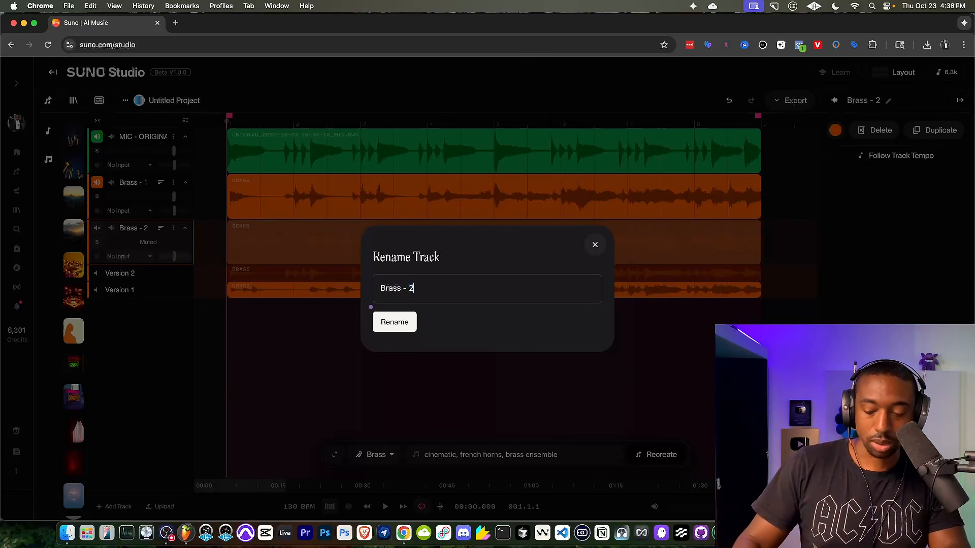
pyautogui.press('Return')
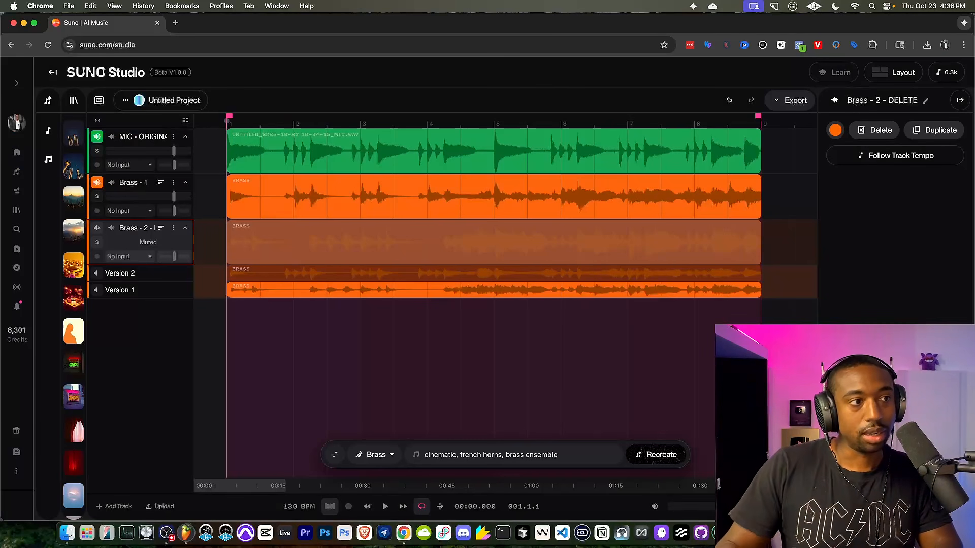
pyautogui.click(186, 229)
pyautogui.click(176, 229)
pyautogui.click(203, 289)
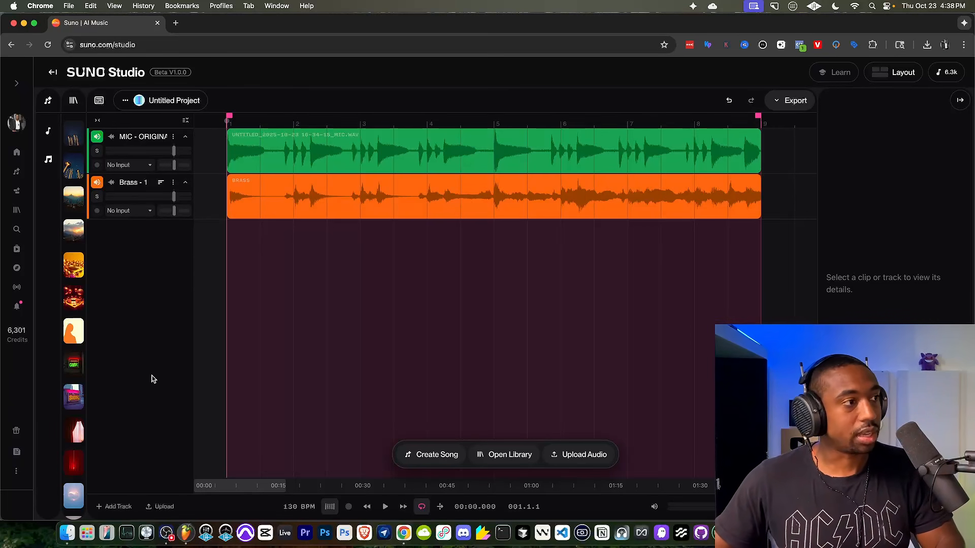
# Add a new track and generate a Woodwinds layer on it with the prompt "flute".
pyautogui.click(115, 506)
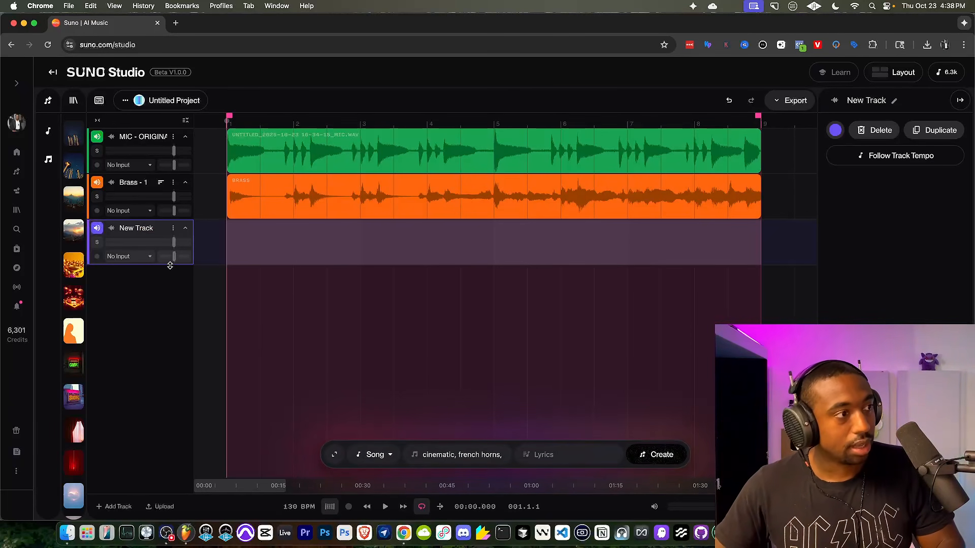
pyautogui.click(376, 455)
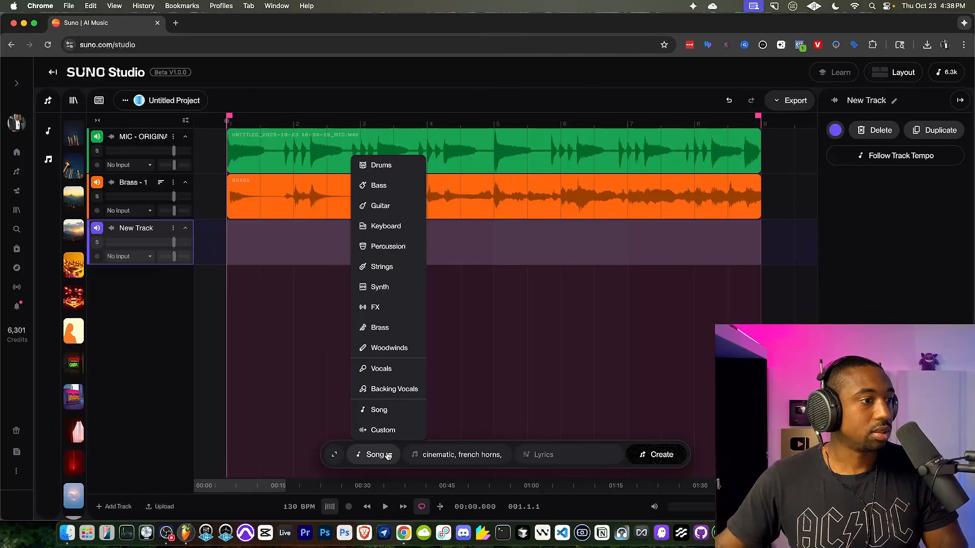
pyautogui.click(389, 349)
pyautogui.tripleClick(452, 455)
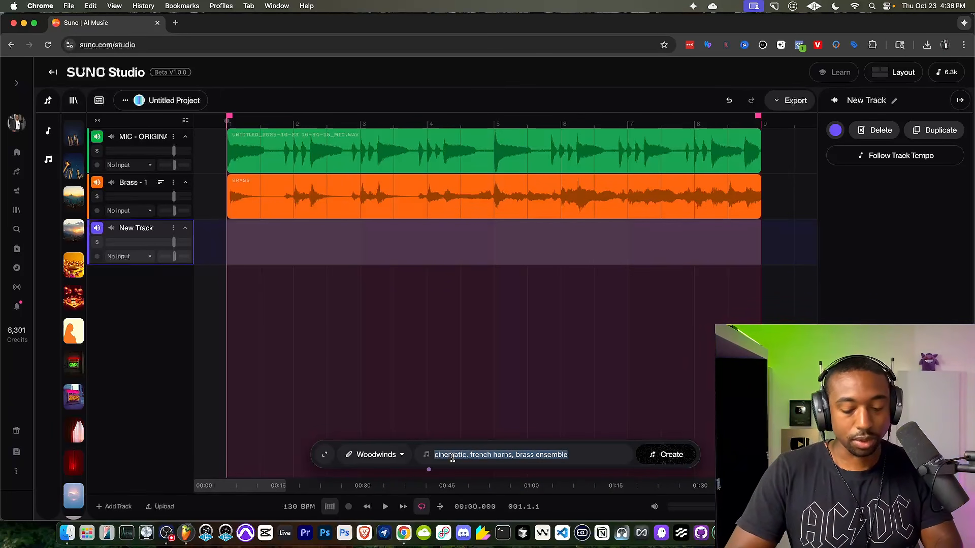
pyautogui.click(672, 455)
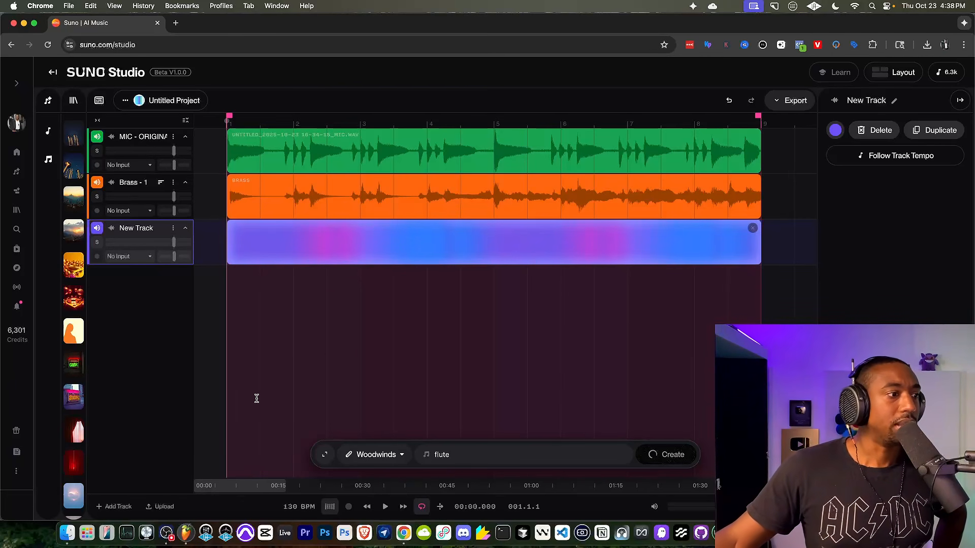
# Add another track and generate a Percussion layer on it with the prompt "bongos congas".
pyautogui.click(115, 507)
pyautogui.click(375, 455)
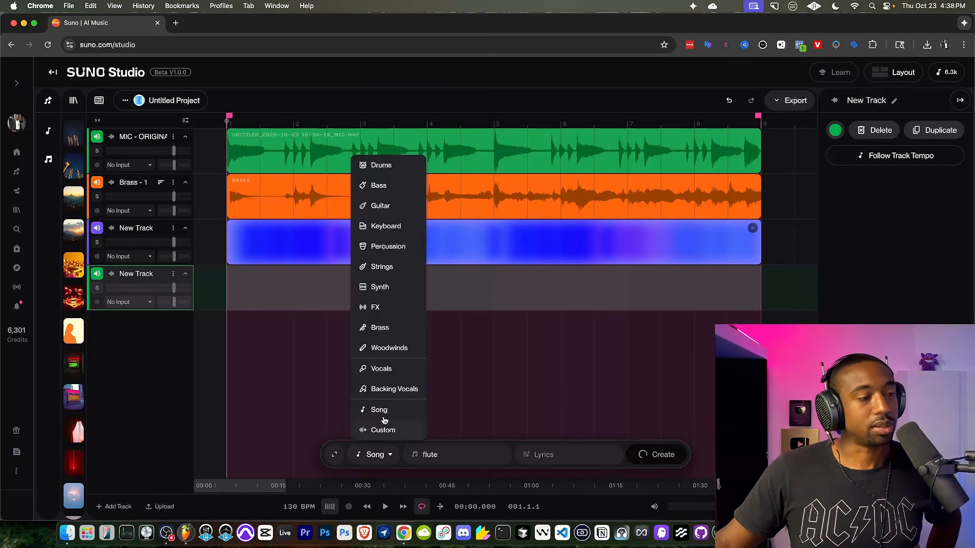
pyautogui.click(388, 247)
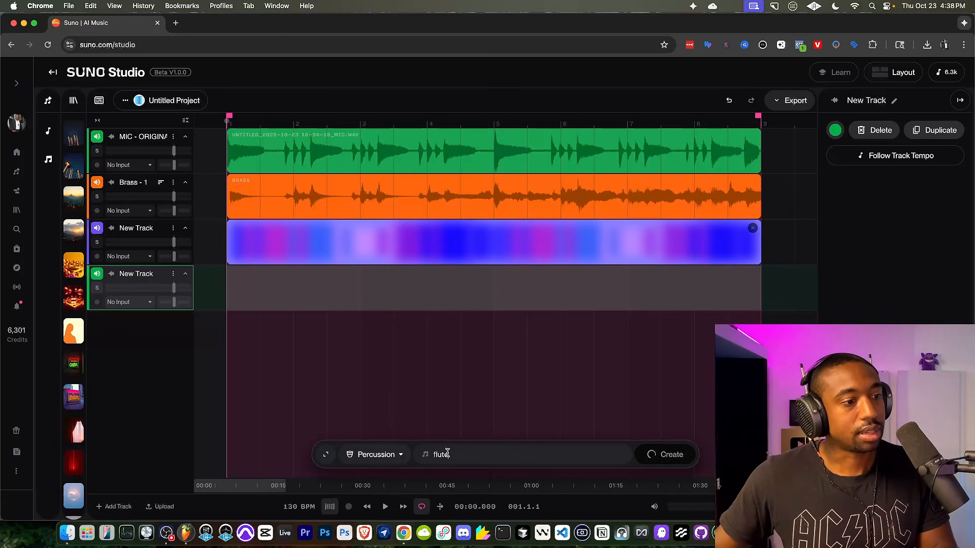
pyautogui.write('bongos ')
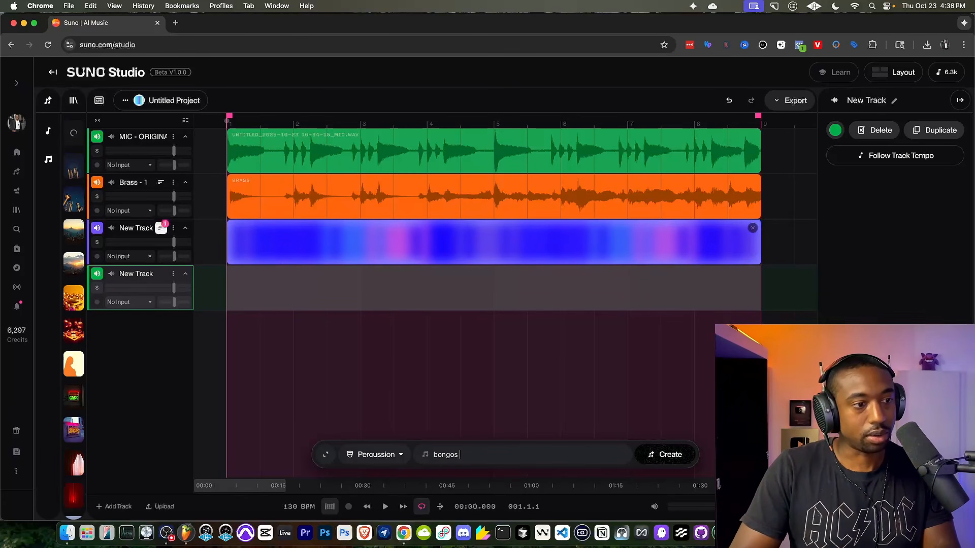
pyautogui.write('congas')
pyautogui.click(683, 451)
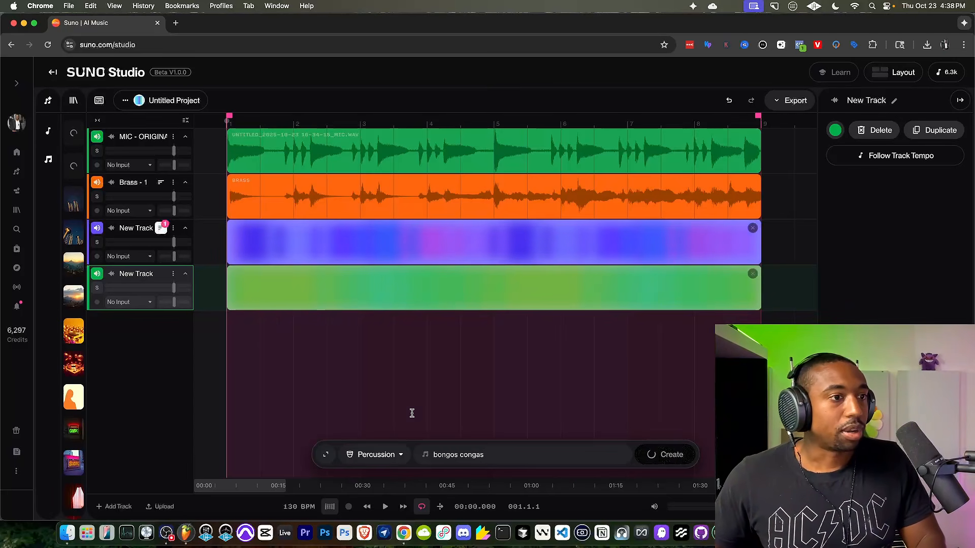
# Add another track and generate a Percussion layer on it with the prompt "taiko drums".
pyautogui.click(113, 507)
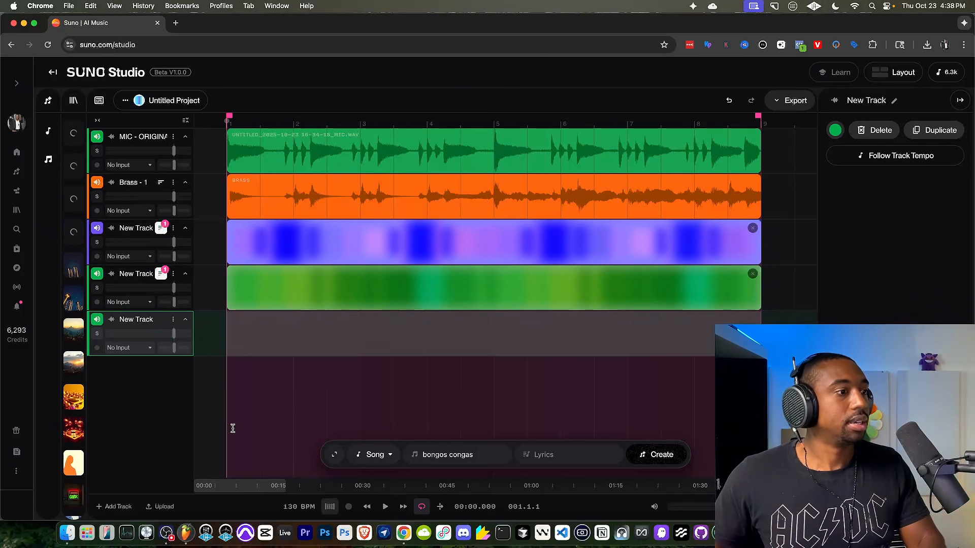
pyautogui.click(375, 455)
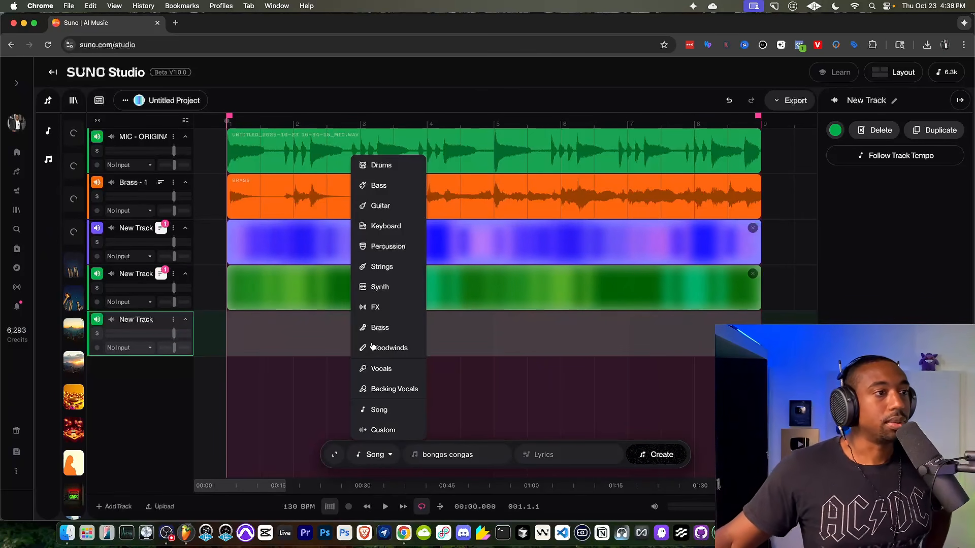
pyautogui.click(395, 245)
pyautogui.tripleClick(457, 455)
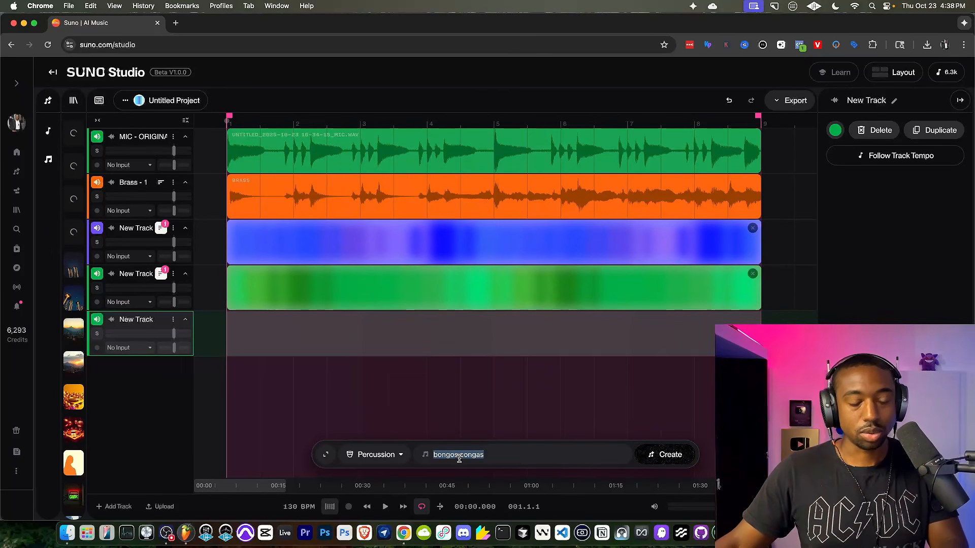
pyautogui.write('taiko drums')
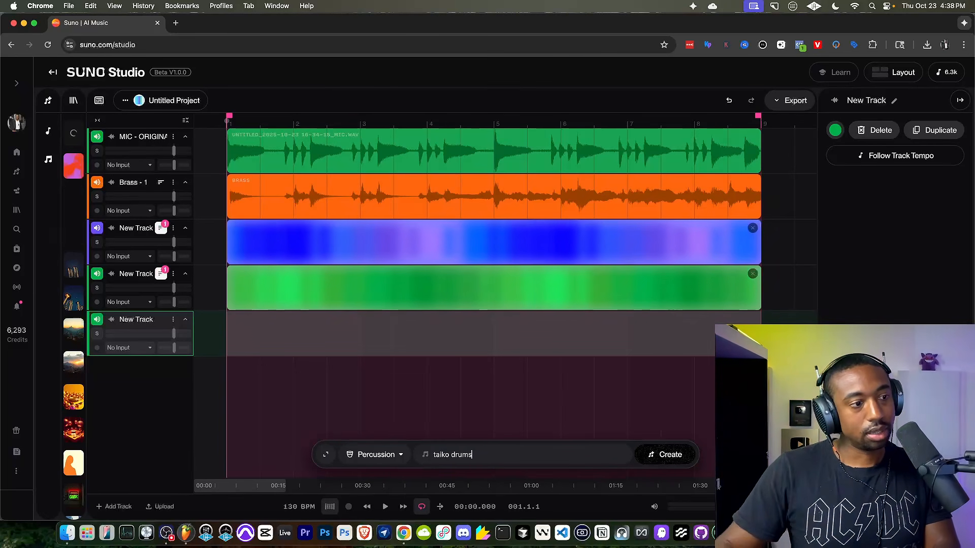
pyautogui.click(665, 455)
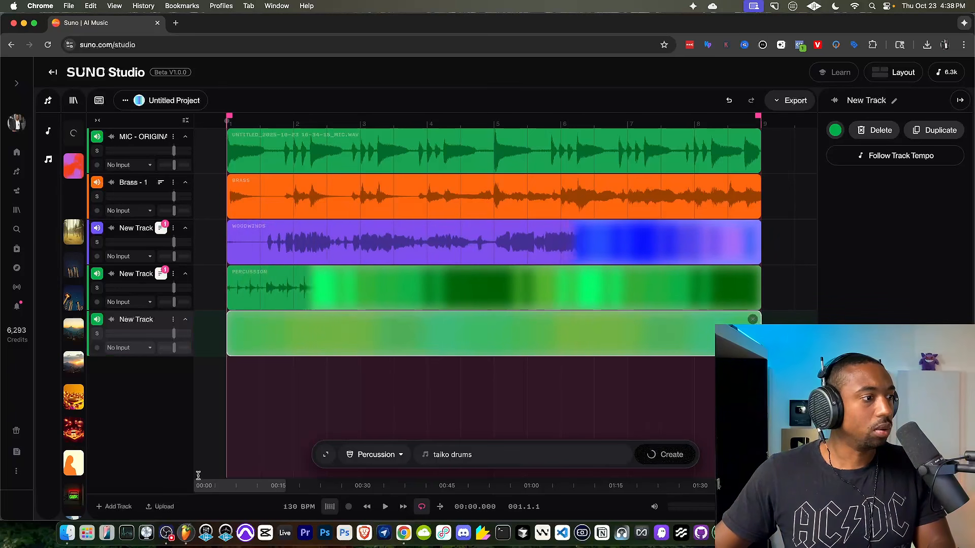
# Add another track and generate a Percussion layer on it with the prompt "tutti drums".
pyautogui.click(109, 506)
pyautogui.click(375, 454)
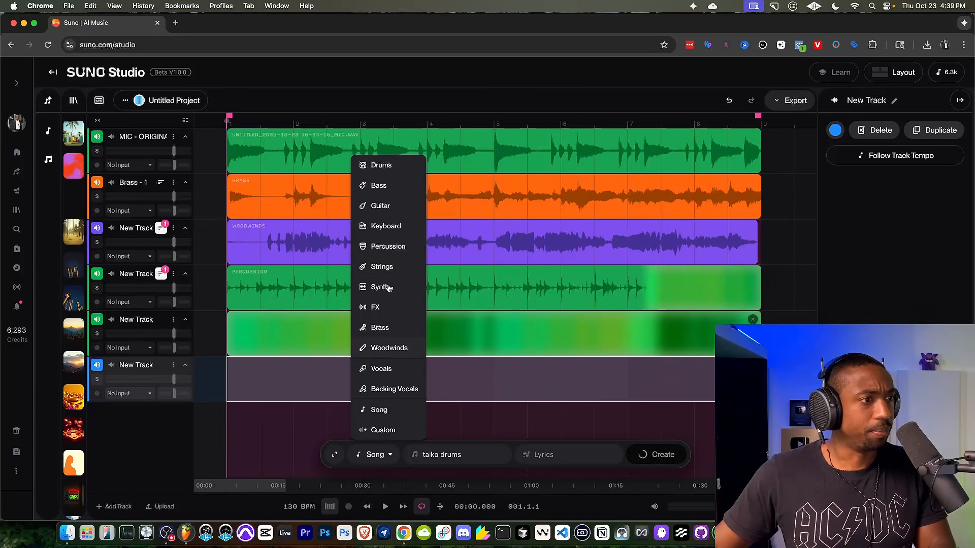
pyautogui.click(396, 247)
pyautogui.doubleClick(462, 454)
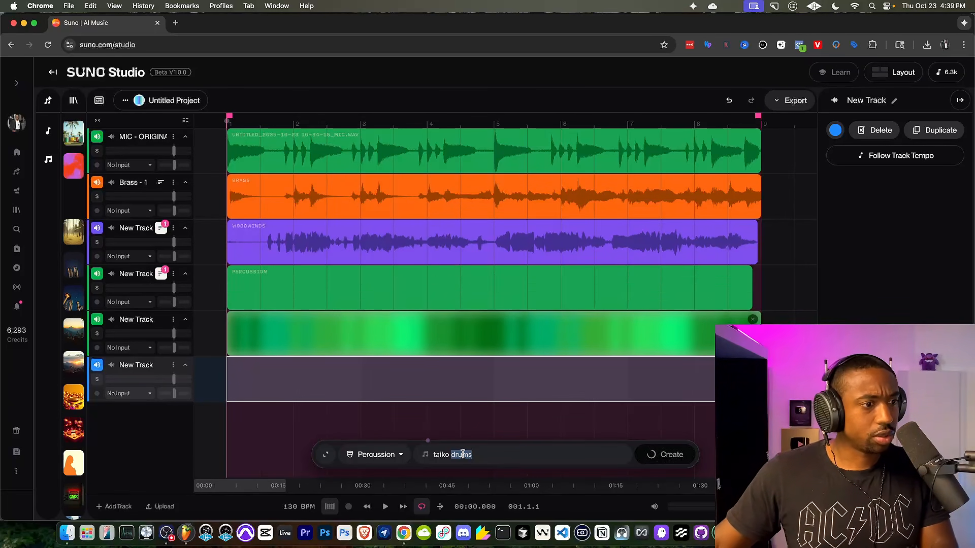
pyautogui.press('super+a')
pyautogui.write('tutt')
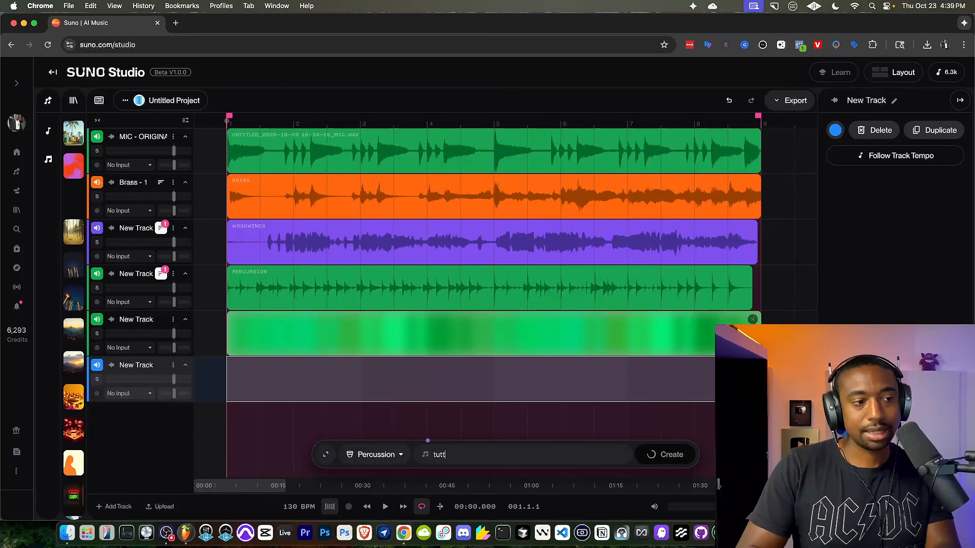
pyautogui.write('i drums')
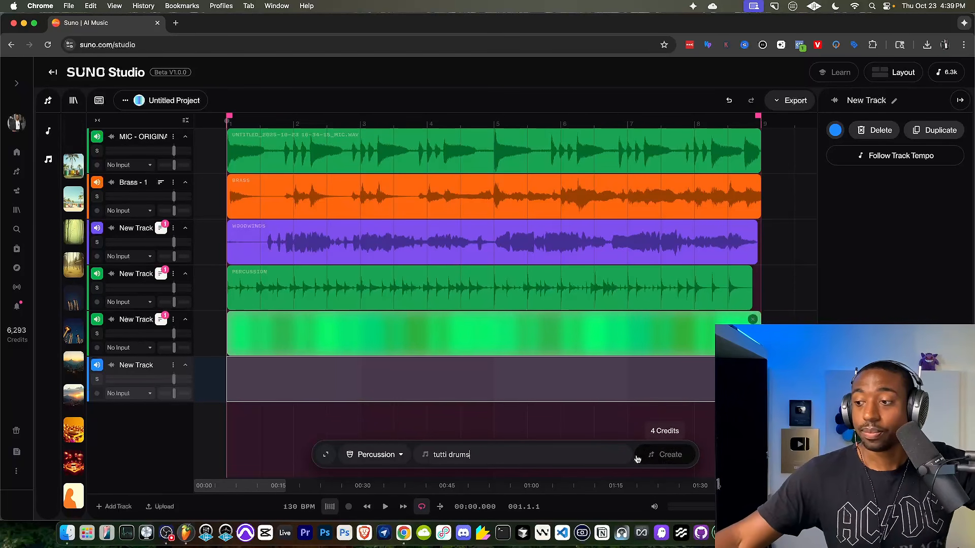
pyautogui.click(637, 456)
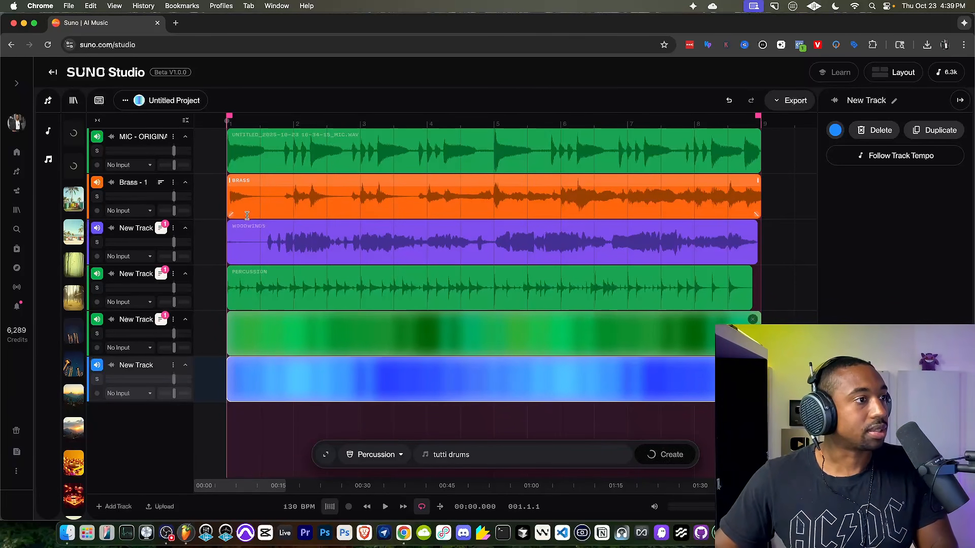
# Play the loop to audition the new layers, mute the taiko drums track and play again from the start.
pyautogui.press('space')
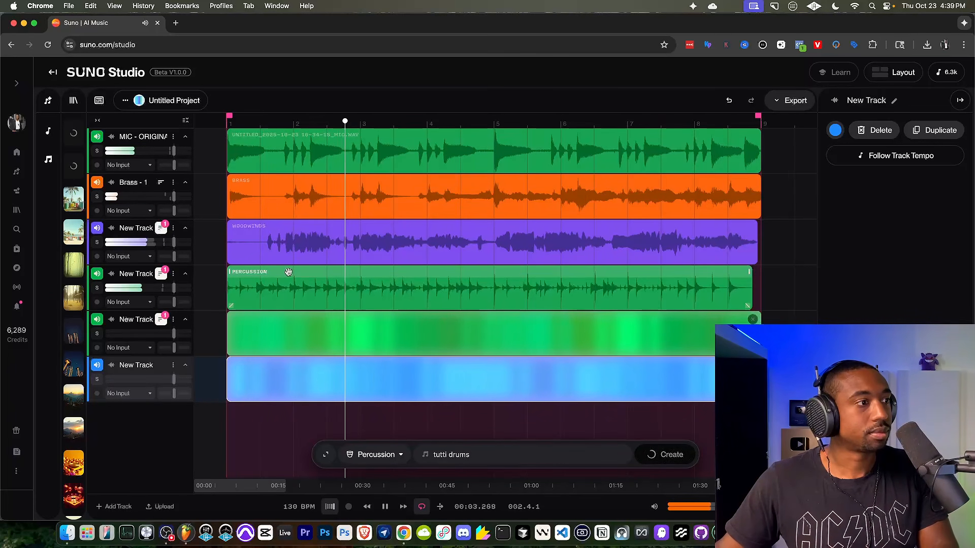
pyautogui.press('space')
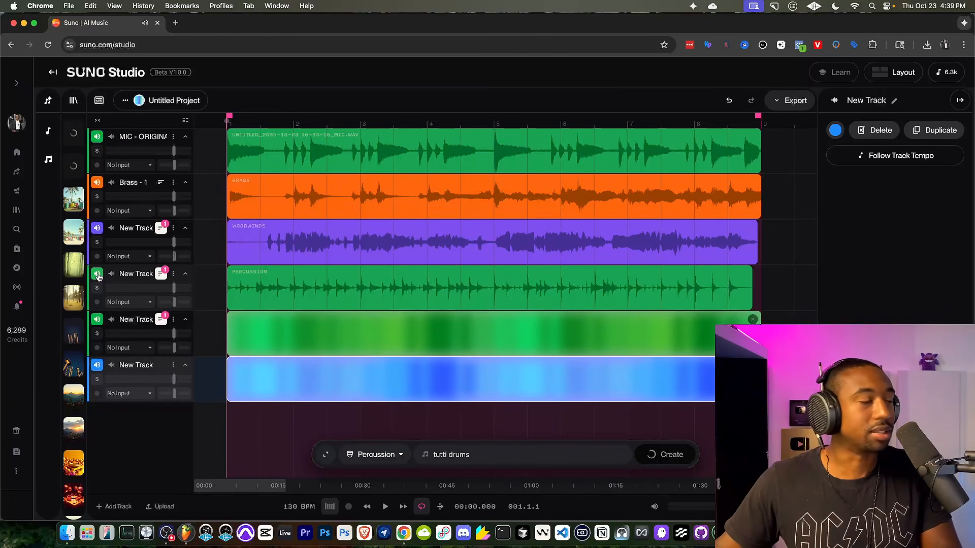
pyautogui.press('space')
pyautogui.press('space')
pyautogui.press('space')
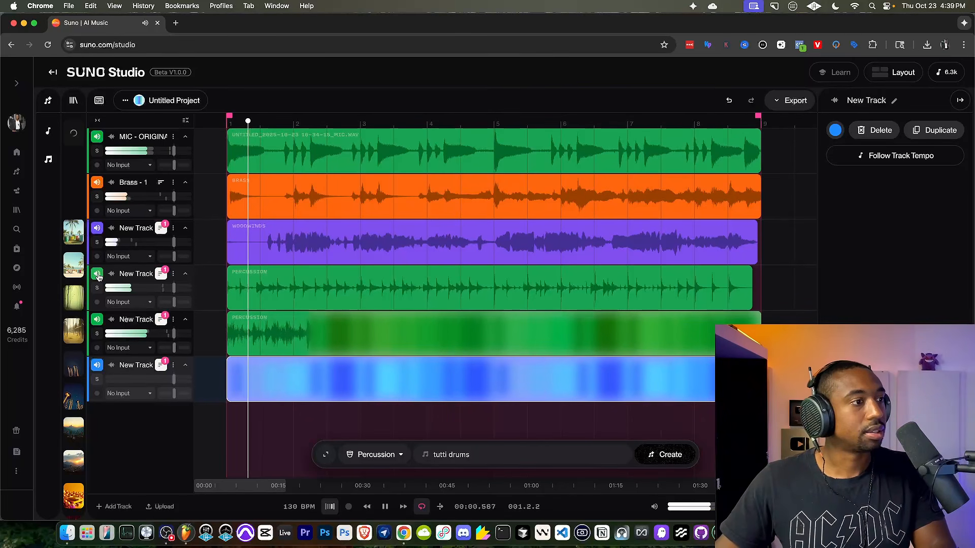
pyautogui.press('space')
pyautogui.click(97, 319)
pyautogui.press('space')
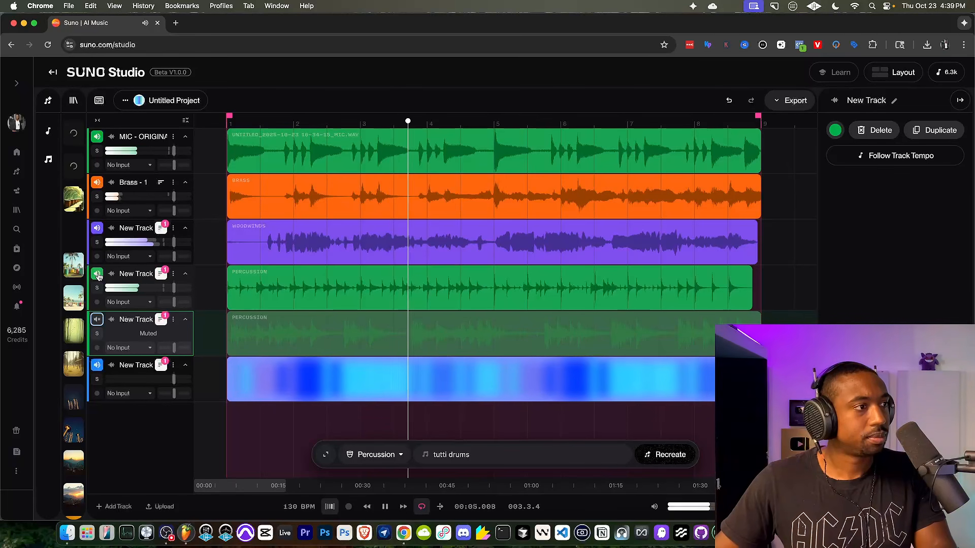
# Lower the woodwinds track's volume, then show its take lanes and switch playback to the Version 2 take.
pyautogui.moveTo(175, 245); pyautogui.dragTo(159, 244)
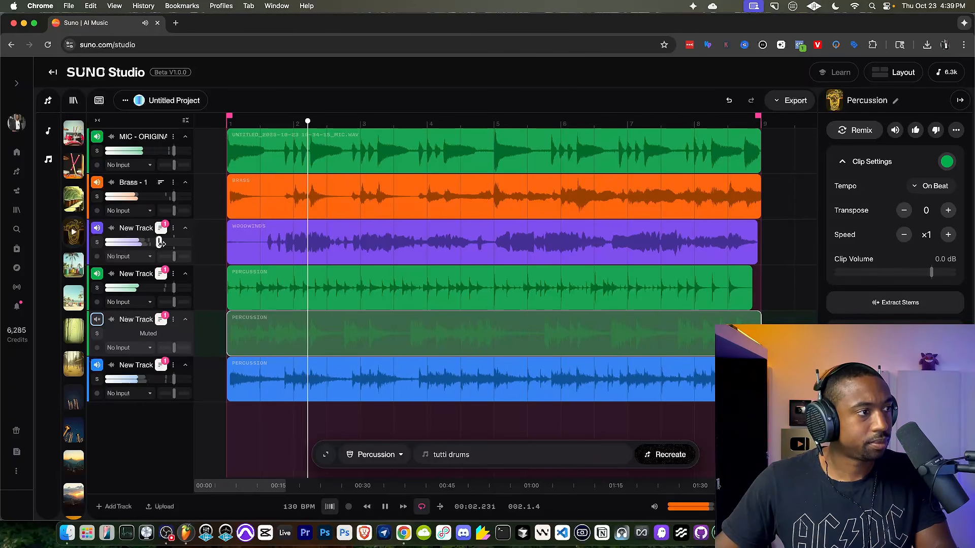
pyautogui.click(174, 228)
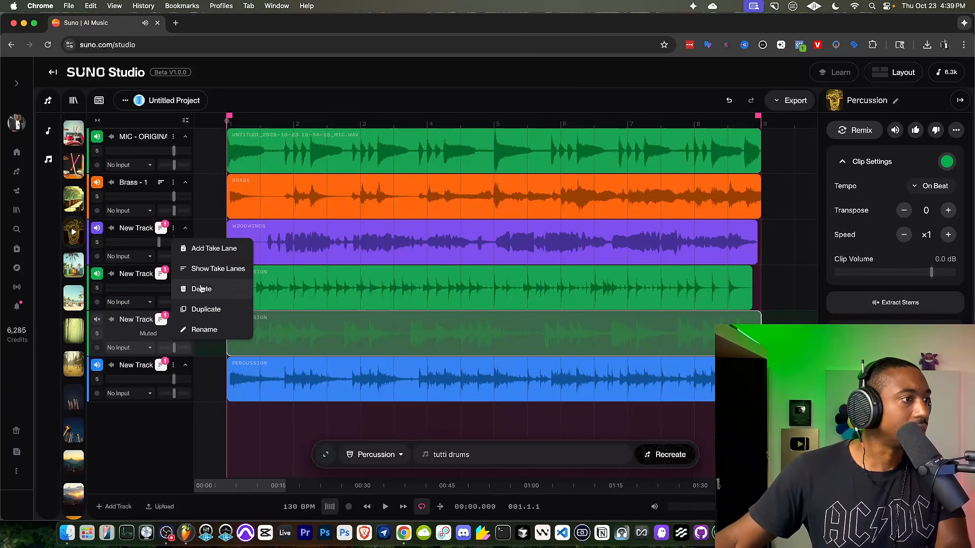
pyautogui.click(165, 233)
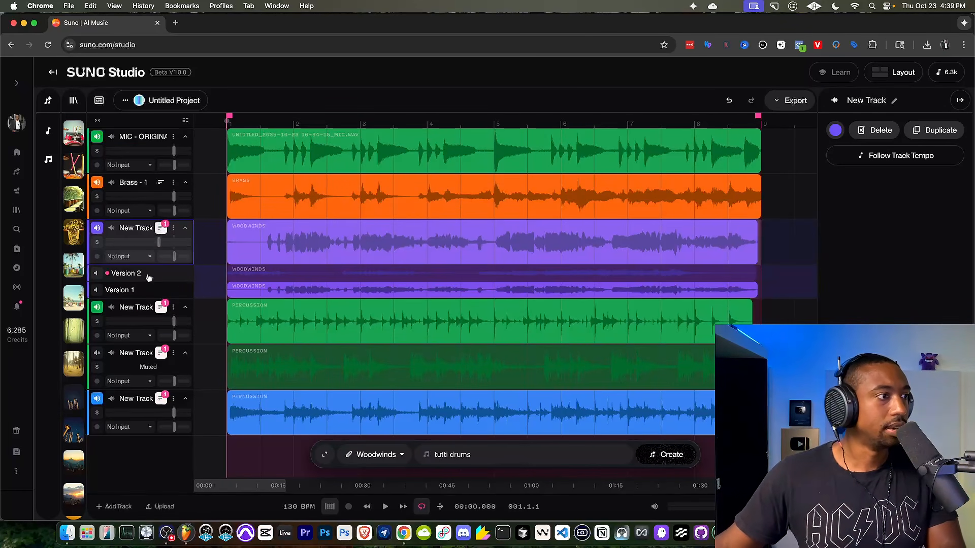
pyautogui.click(98, 273)
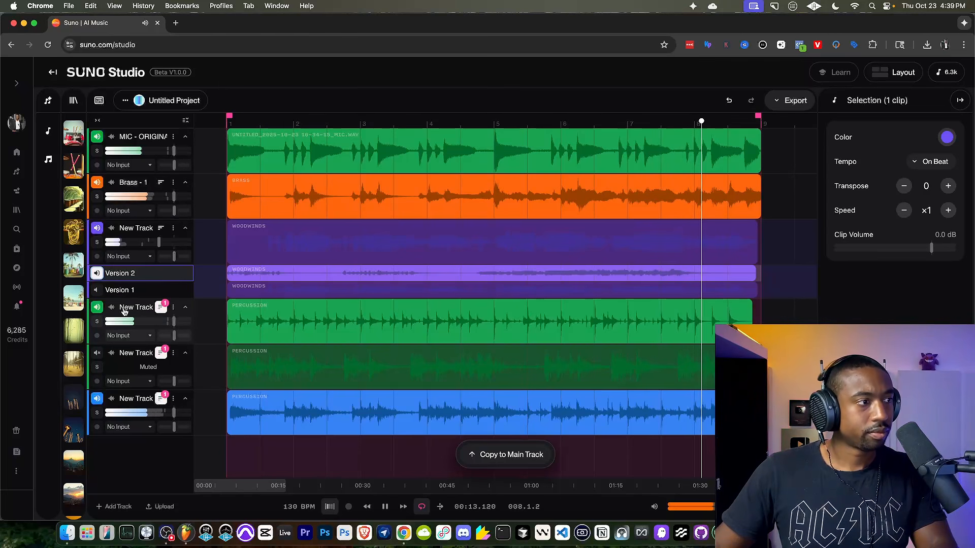
# Compare the percussion layers during playback by muting the bongos, soloing the tutti drums, then swapping them for the taiko drums.
pyautogui.click(97, 308)
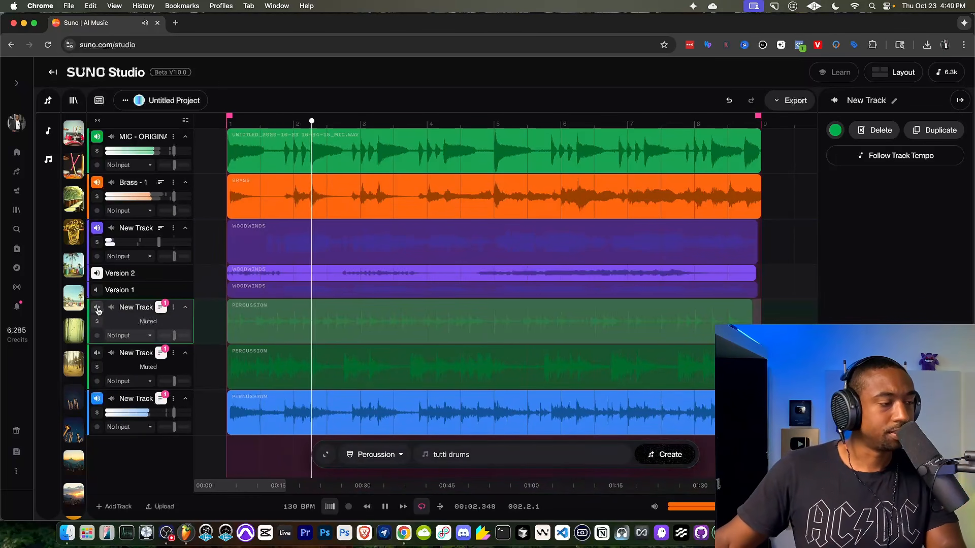
pyautogui.press('space')
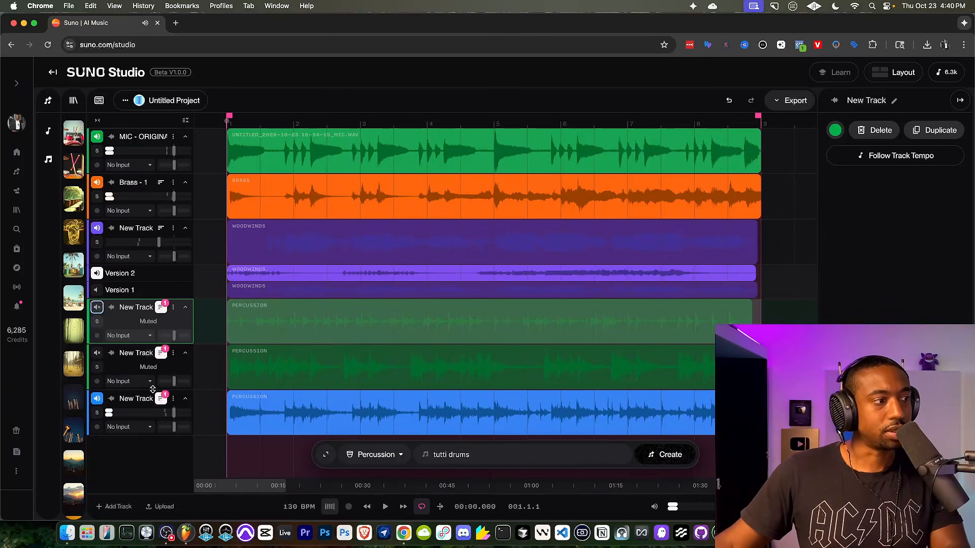
pyautogui.press('space')
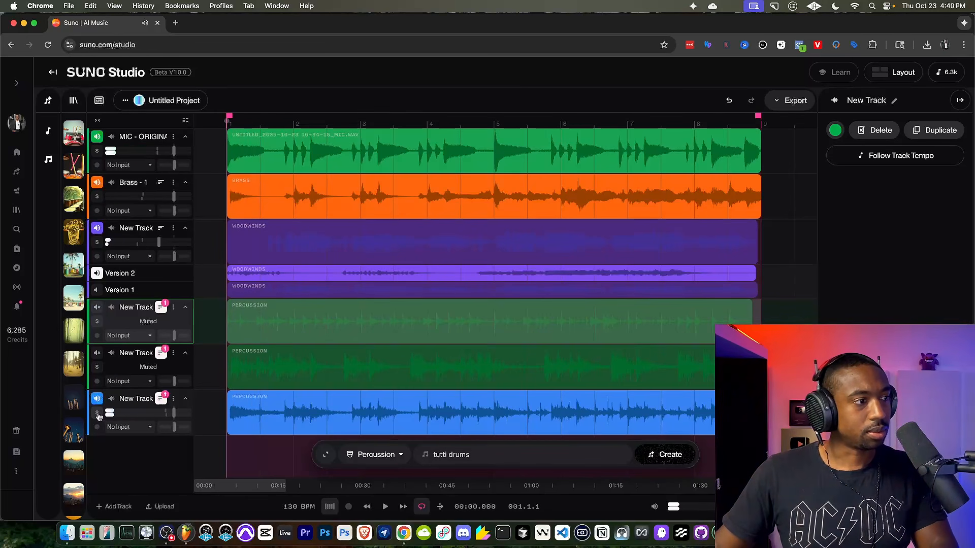
pyautogui.click(97, 413)
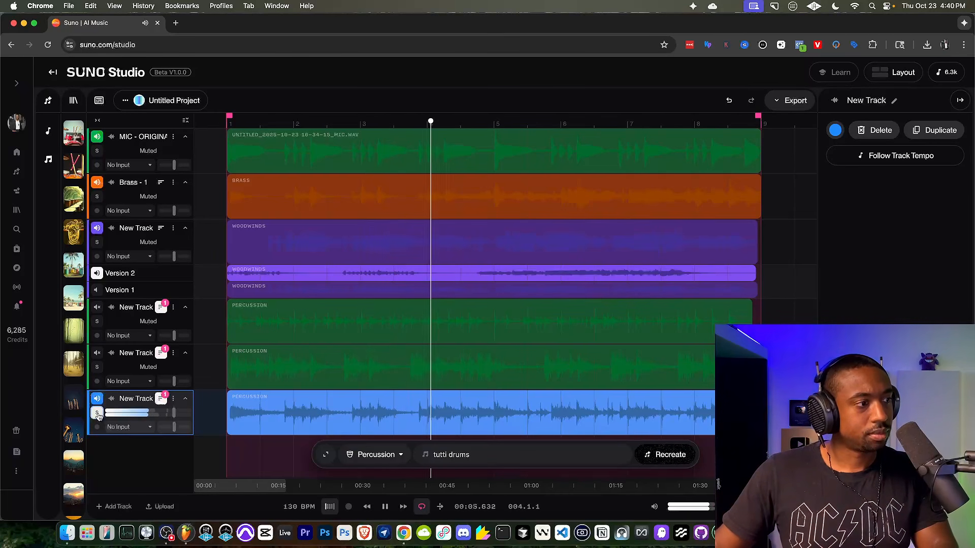
pyautogui.click(97, 414)
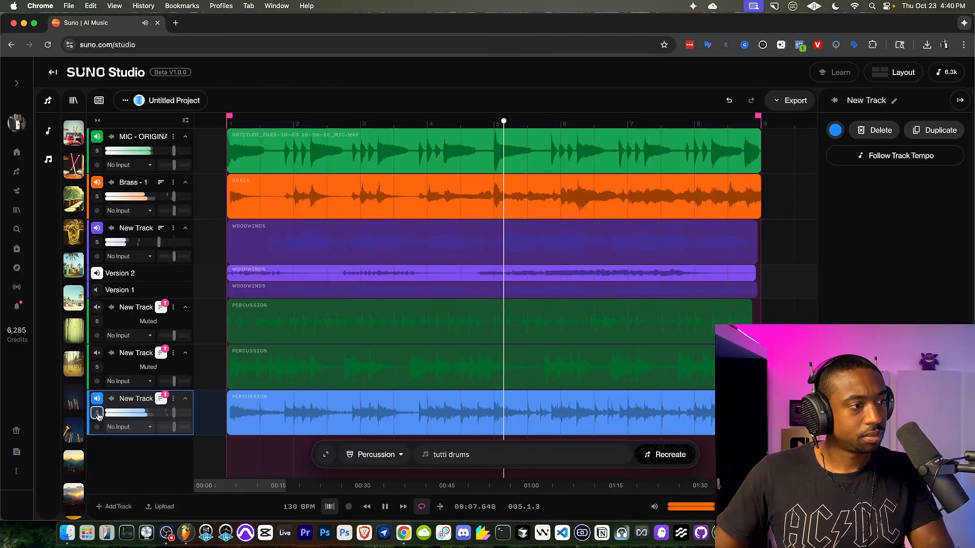
pyautogui.click(97, 354)
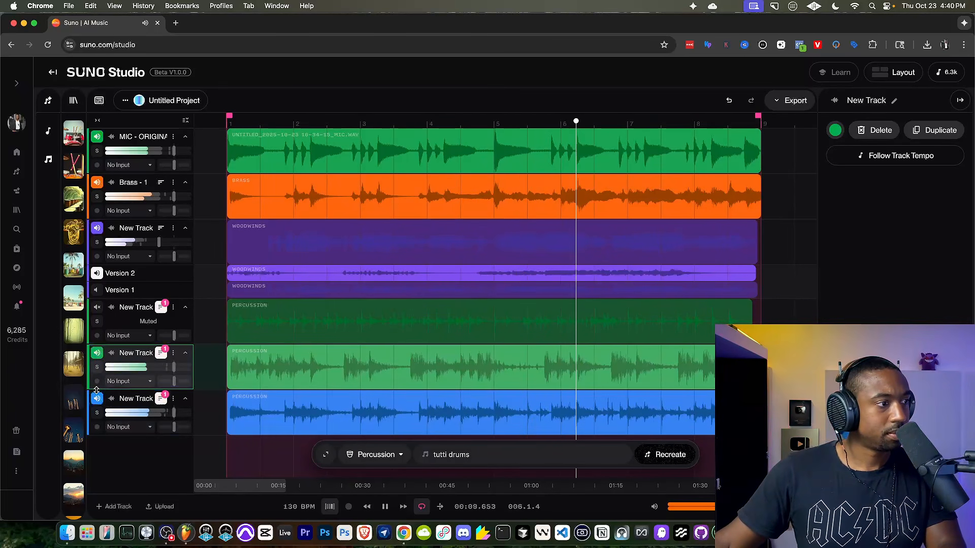
pyautogui.click(97, 398)
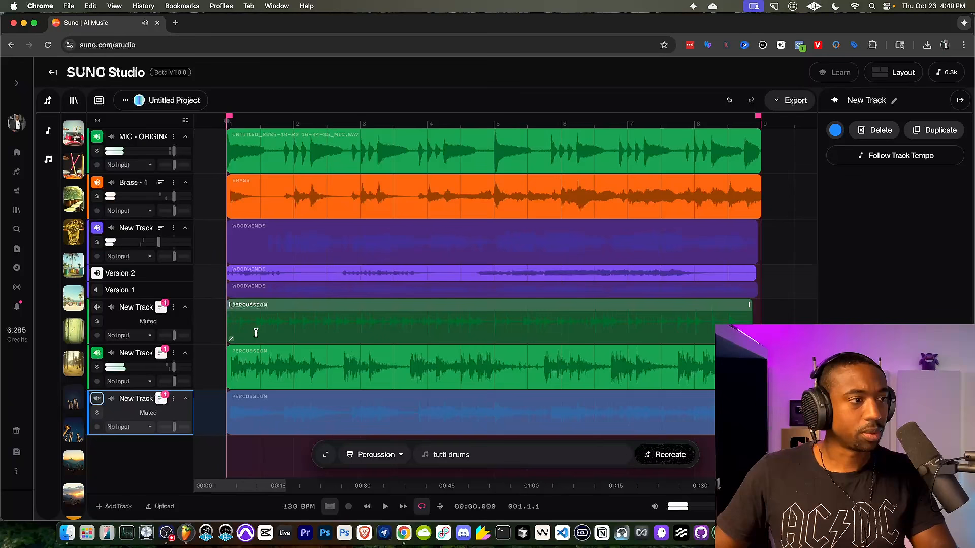
# Examine the start of the percussion clips up close, replay the loop and mute the taiko drums track.
pyautogui.press('space')
pyautogui.scroll(-1, 244, 365)
pyautogui.scroll(-1, 244, 366)
pyautogui.scroll(5, 244, 366)
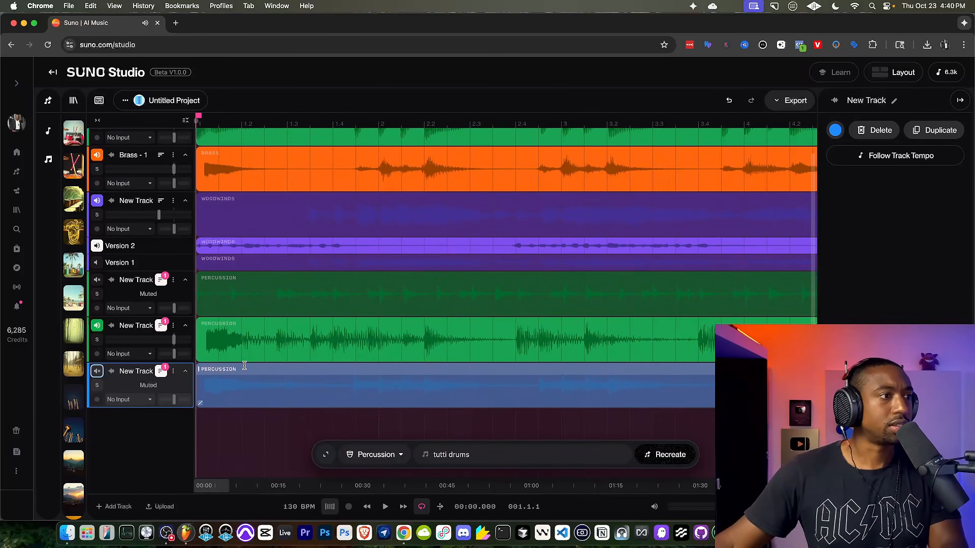
pyautogui.hscroll(-2, 242, 366)
pyautogui.scroll(3, 243, 366)
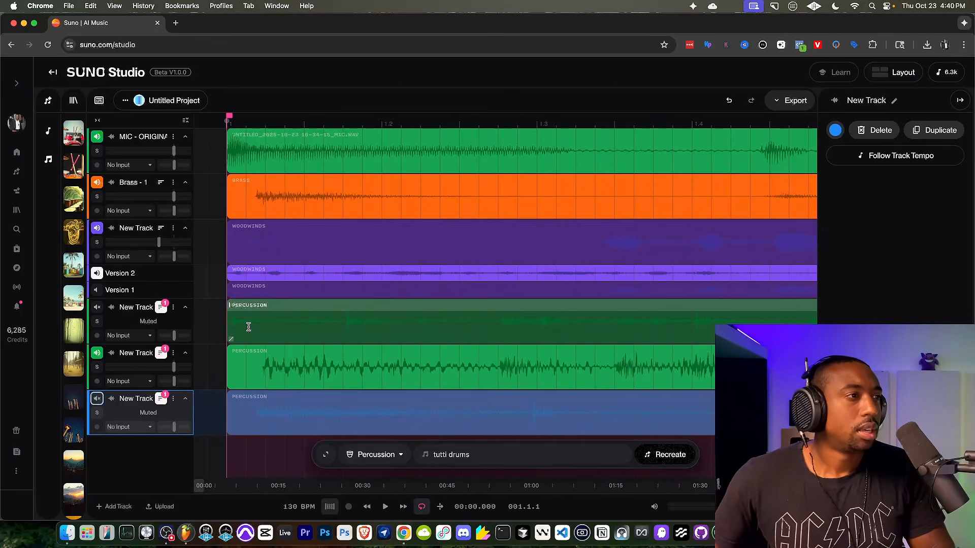
pyautogui.scroll(-6, 248, 327)
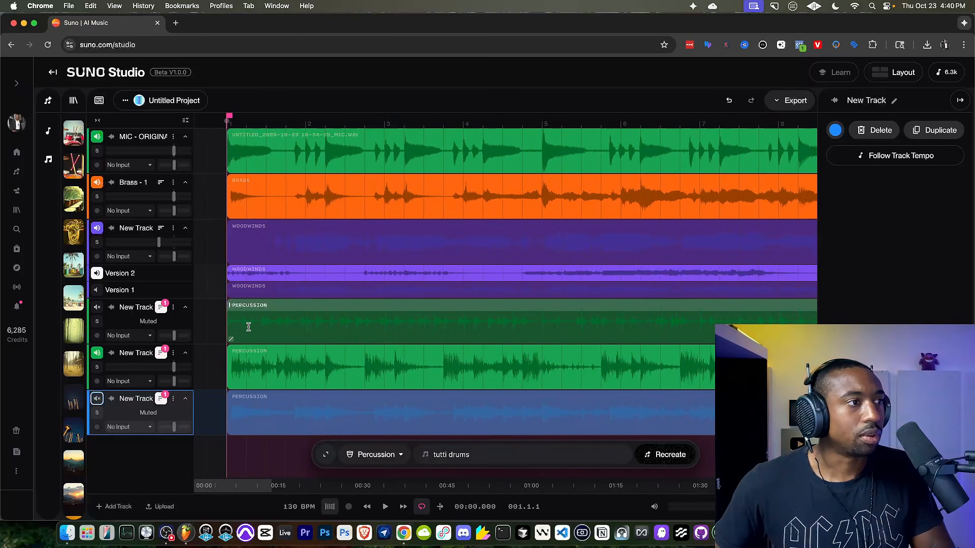
pyautogui.press('space')
pyautogui.scroll(-2, 252, 271)
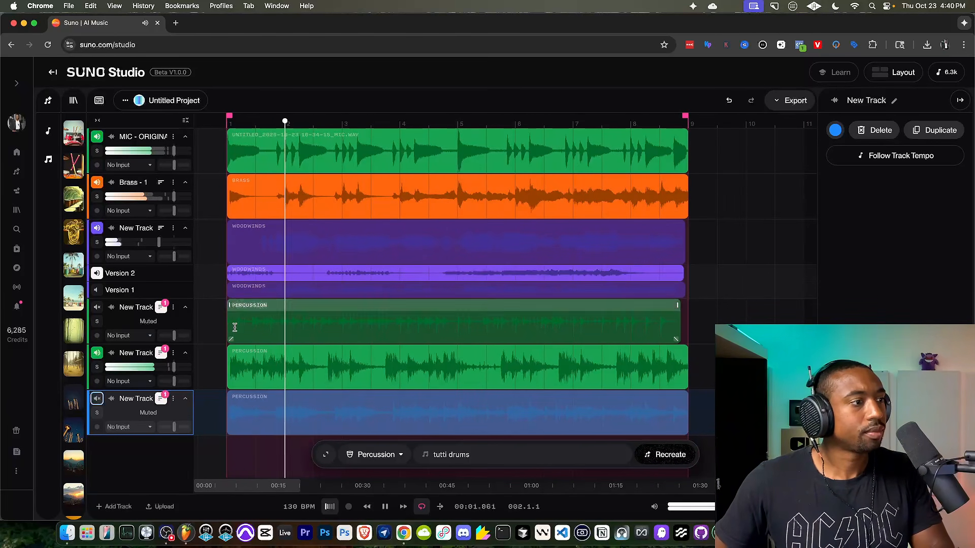
pyautogui.click(97, 353)
pyautogui.press('space')
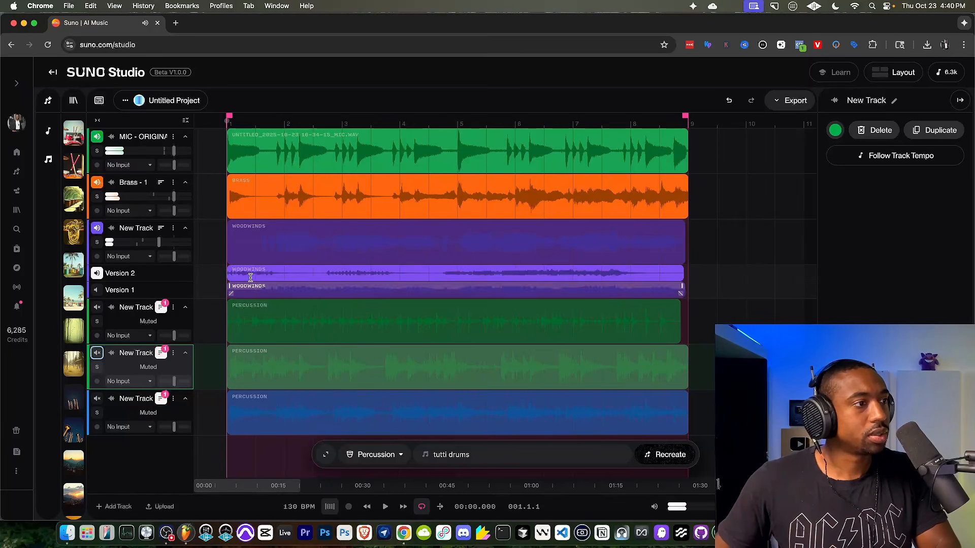
# Move the woodwinds Version 2 clip up to the main track and hide the take lanes.
pyautogui.click(280, 272)
pyautogui.doubleClick(252, 271)
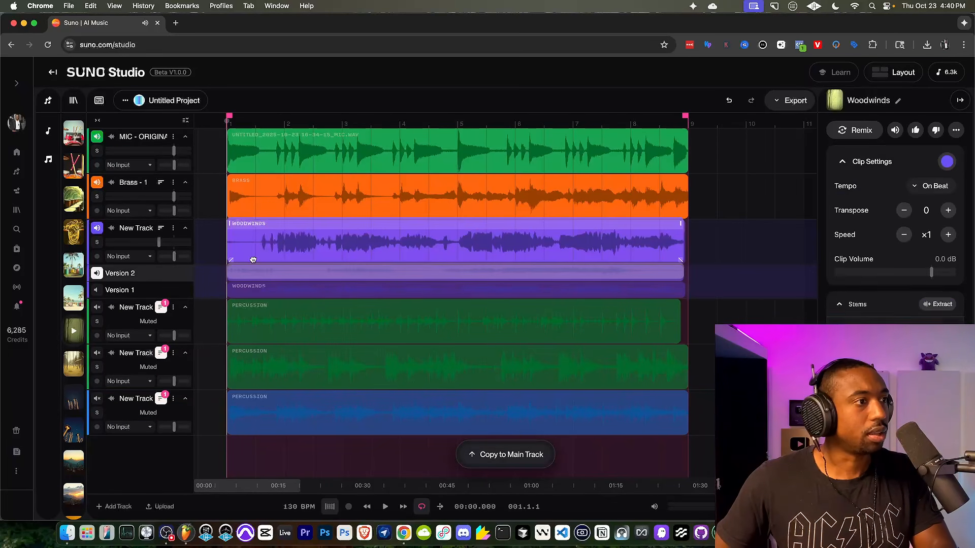
pyautogui.press('space')
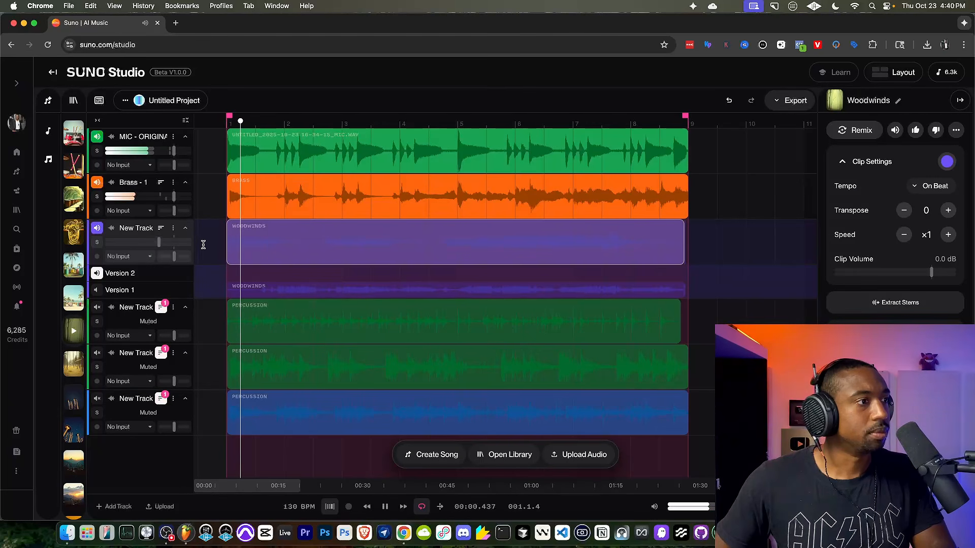
pyautogui.click(161, 229)
pyautogui.press('space')
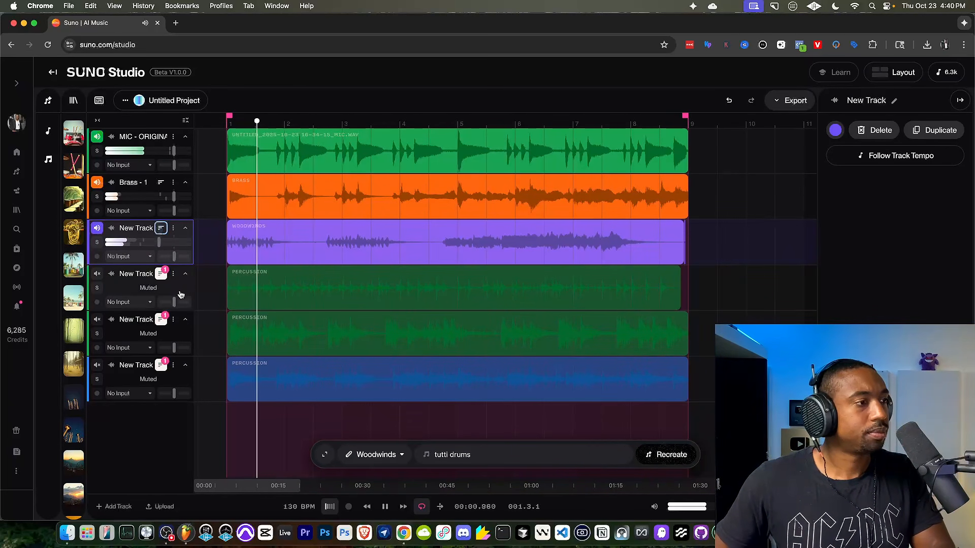
# Delete the three percussion tracks and play back the remaining microphone, brass and woodwinds tracks.
pyautogui.click(173, 365)
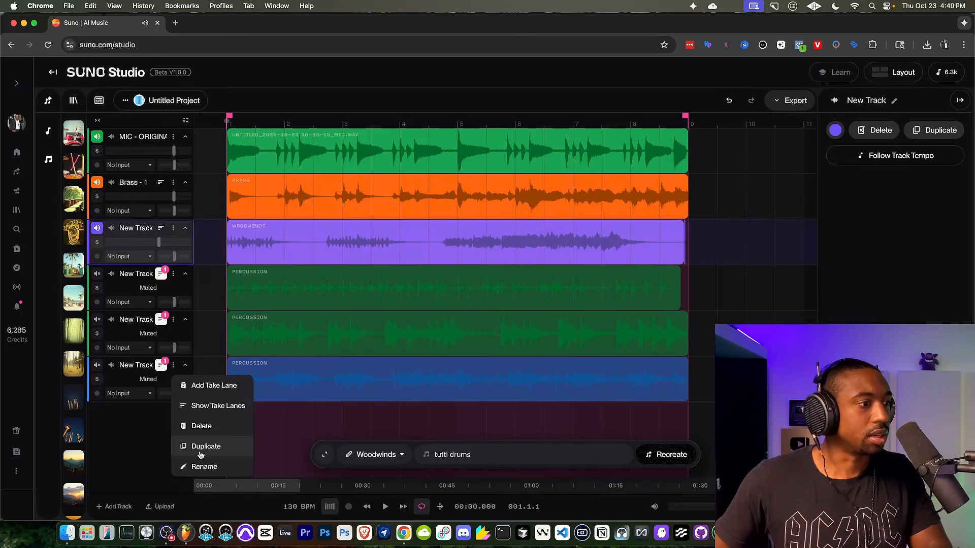
pyautogui.click(201, 426)
pyautogui.click(174, 319)
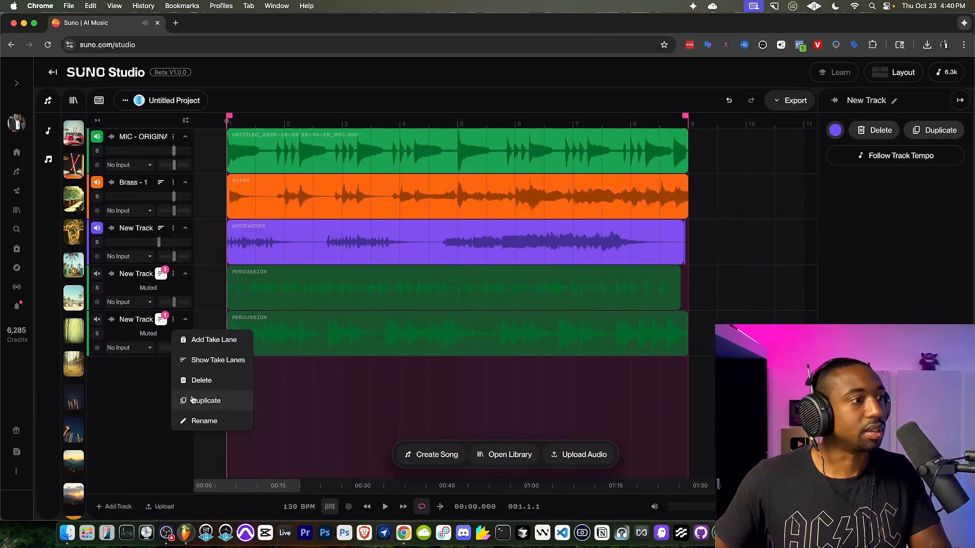
pyautogui.click(202, 379)
pyautogui.click(173, 274)
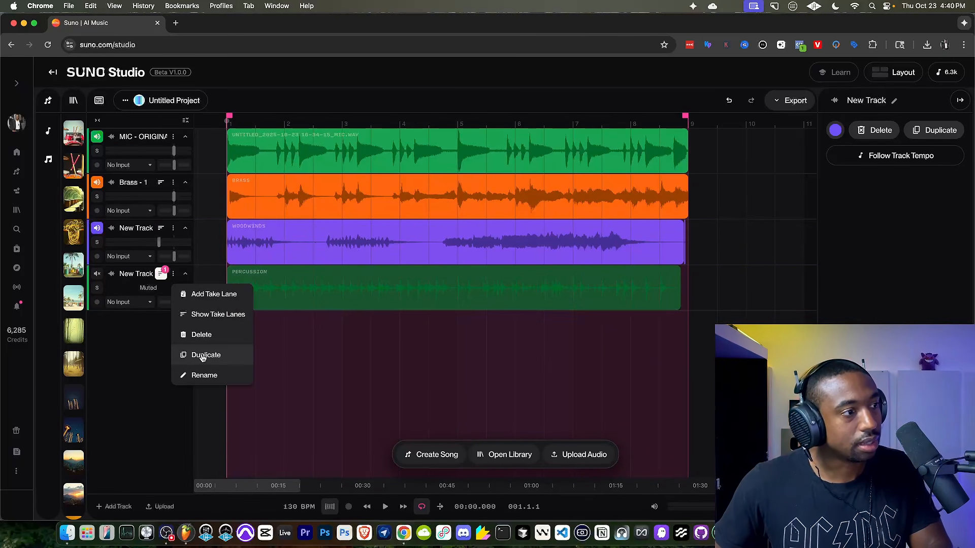
pyautogui.click(198, 334)
pyautogui.press('space')
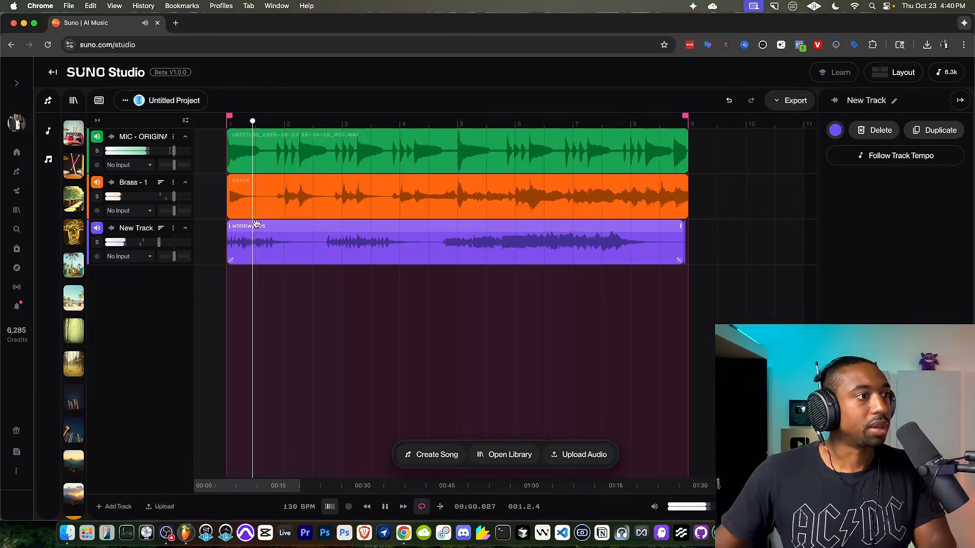
pyautogui.click(487, 146)
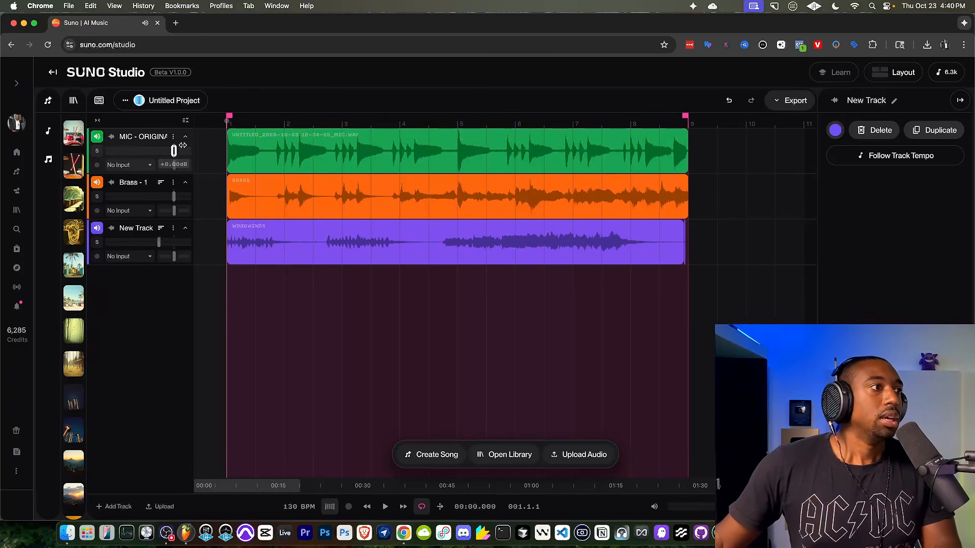
# Rename the project as "Suno Studio - Metro Boomin".
pyautogui.click(141, 108)
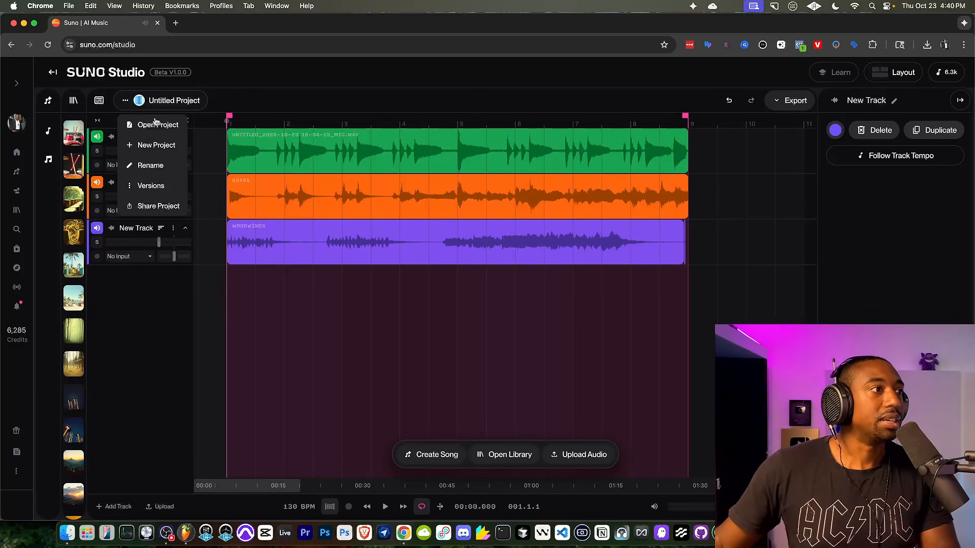
pyautogui.click(152, 163)
pyautogui.moveTo(187, 103); pyautogui.dragTo(104, 104)
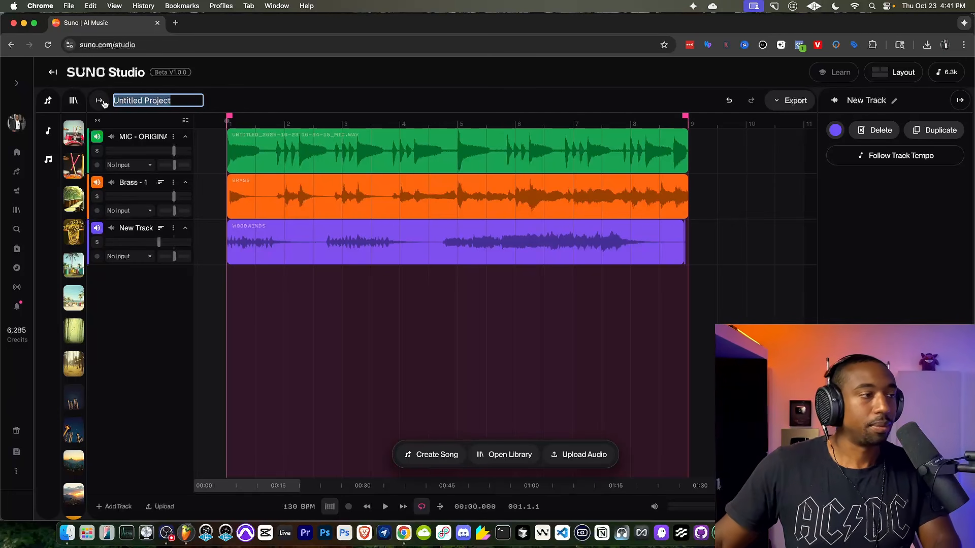
pyautogui.write('Suno Studio')
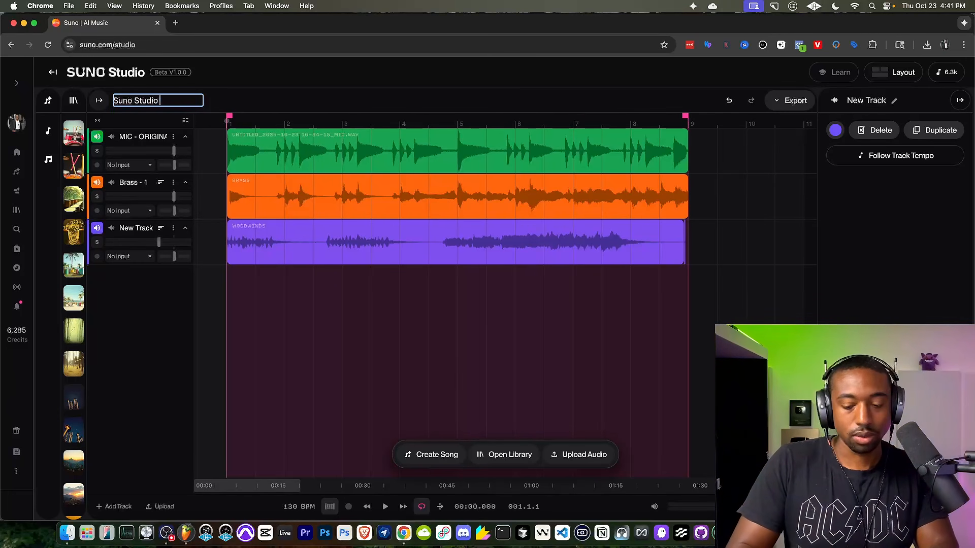
pyautogui.write(' - Metro Boomin')
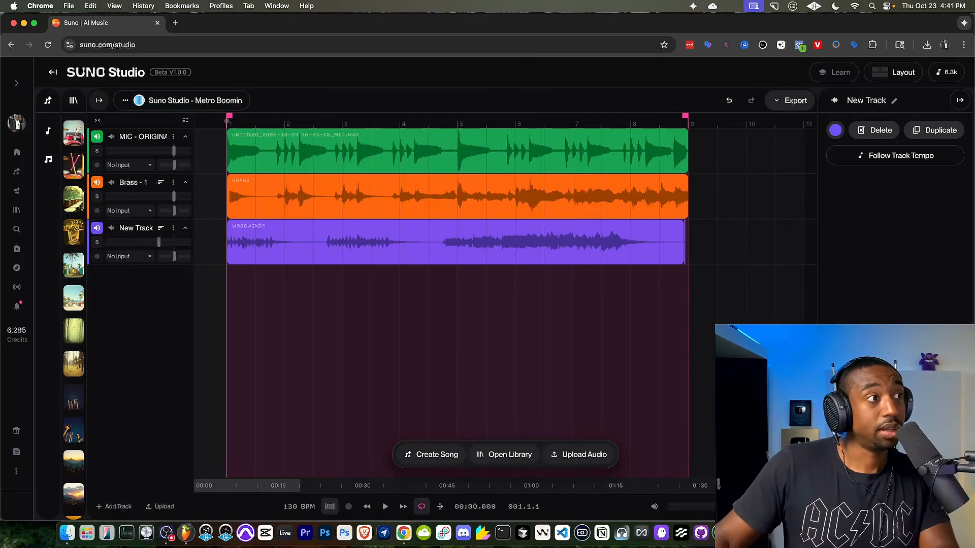
# Mute the MIC - ORIGINAL track and export the project as Multitrack.
pyautogui.click(112, 139)
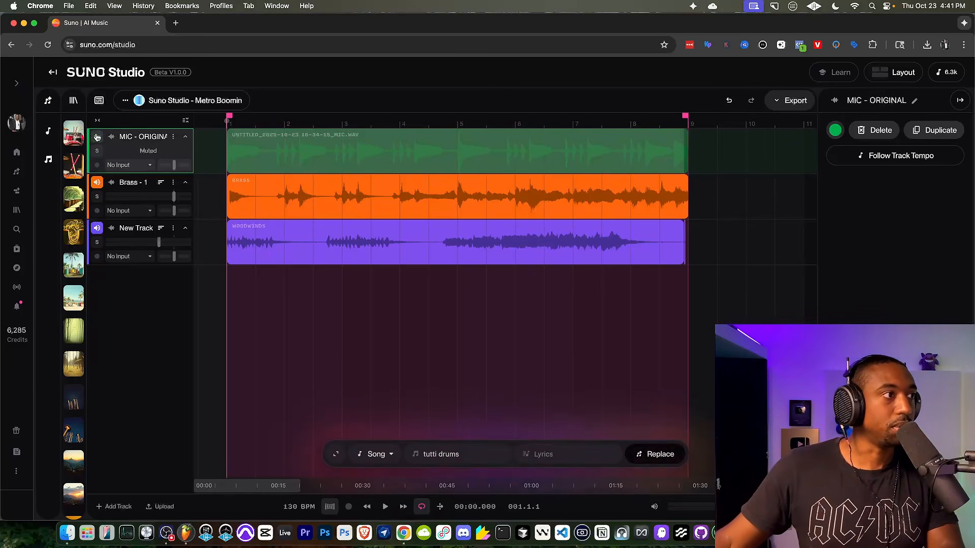
pyautogui.click(792, 101)
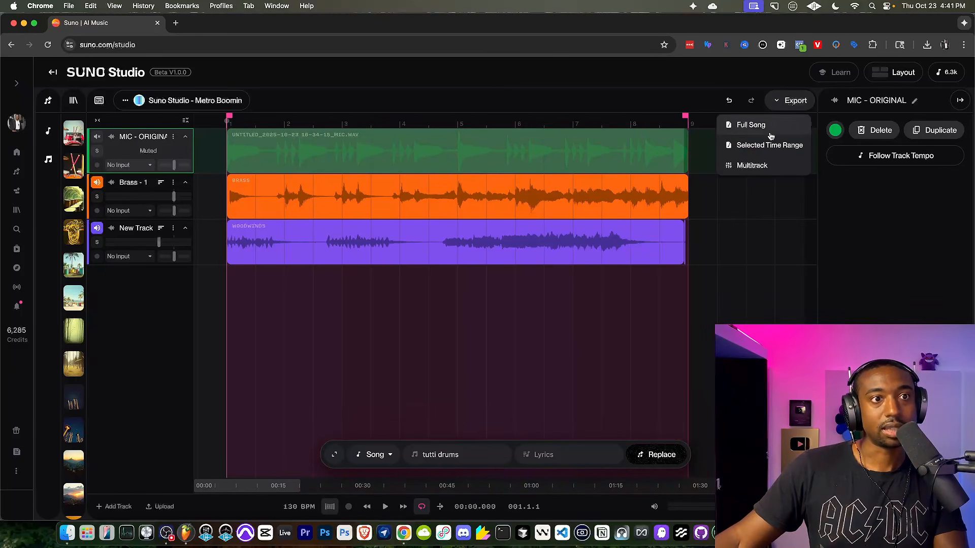
pyautogui.click(754, 161)
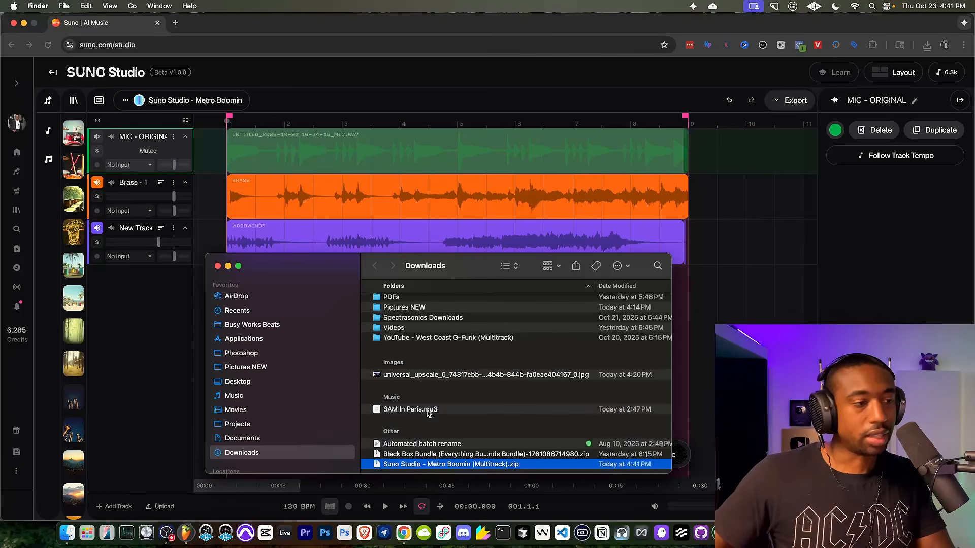
# Extract the downloaded multitrack zip in Finder and place its three WAV files on tracks 2 to 4 of the FL Studio playlist.
pyautogui.doubleClick(409, 465)
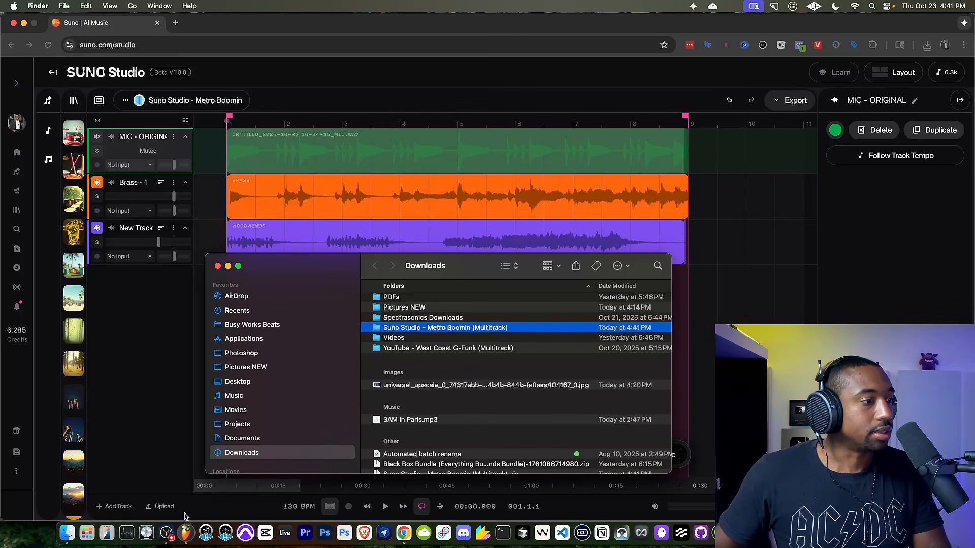
pyautogui.click(186, 531)
pyautogui.click(67, 532)
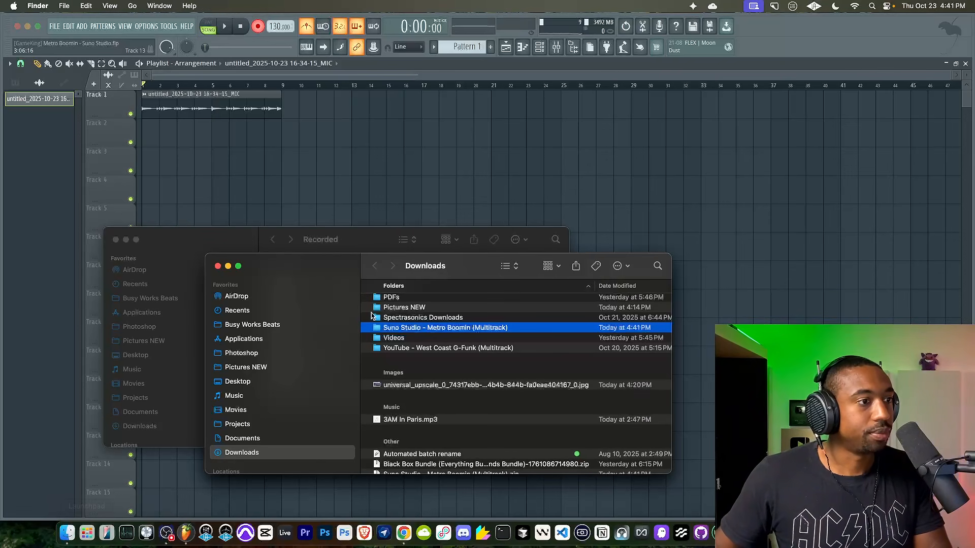
pyautogui.doubleClick(408, 329)
pyautogui.moveTo(420, 334); pyautogui.dragTo(148, 137)
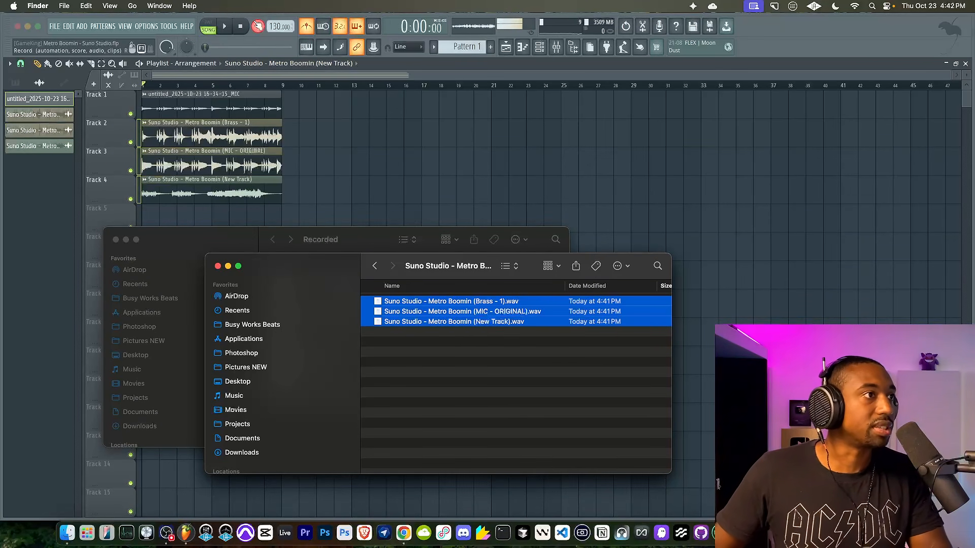
# Mute track 1 with the original microphone recording in the FL Studio playlist.
pyautogui.click(307, 154)
pyautogui.click(131, 113)
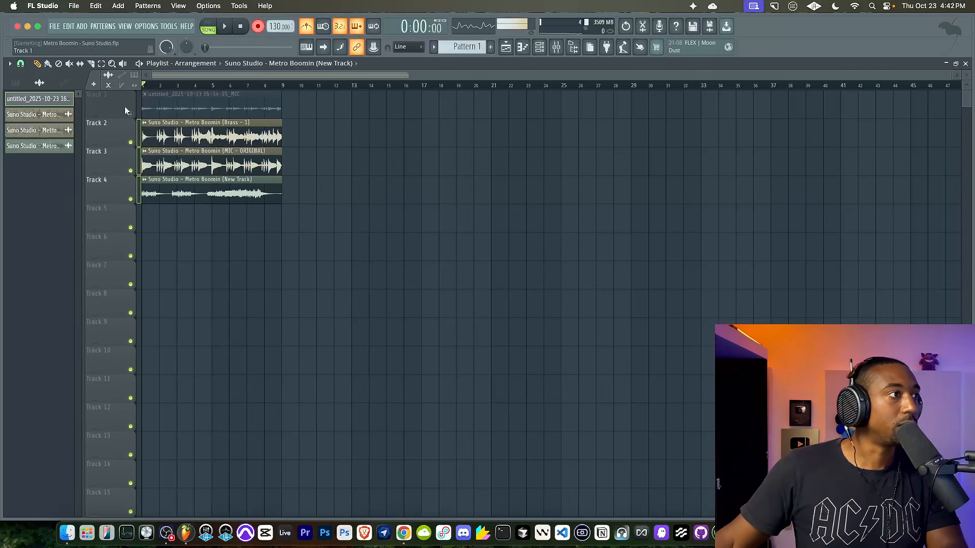
# Slice the Brass clip on track 2 just before its first note and in the gap before bar 2, and delete the silent start.
pyautogui.click(131, 114)
pyautogui.press('space')
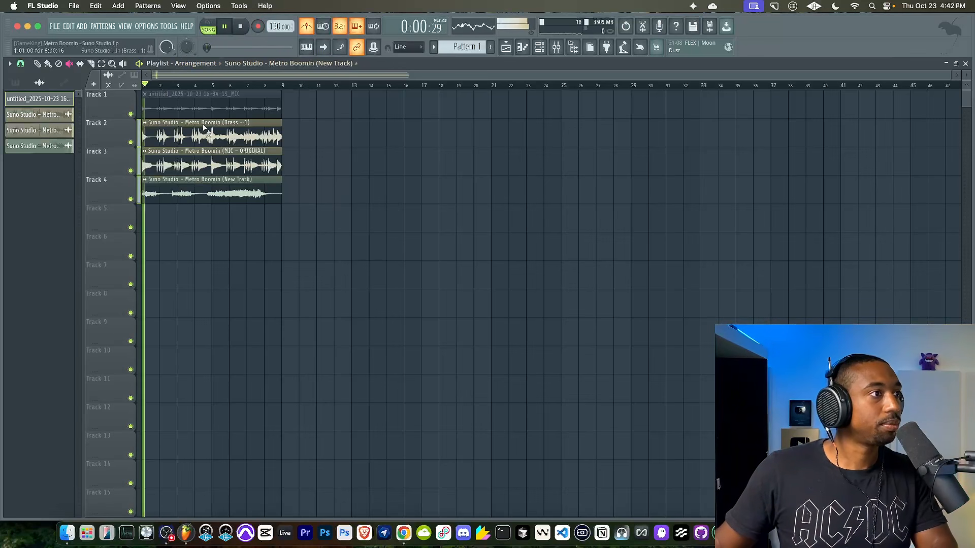
pyautogui.scroll(5, 193, 137)
pyautogui.scroll(2, 193, 137)
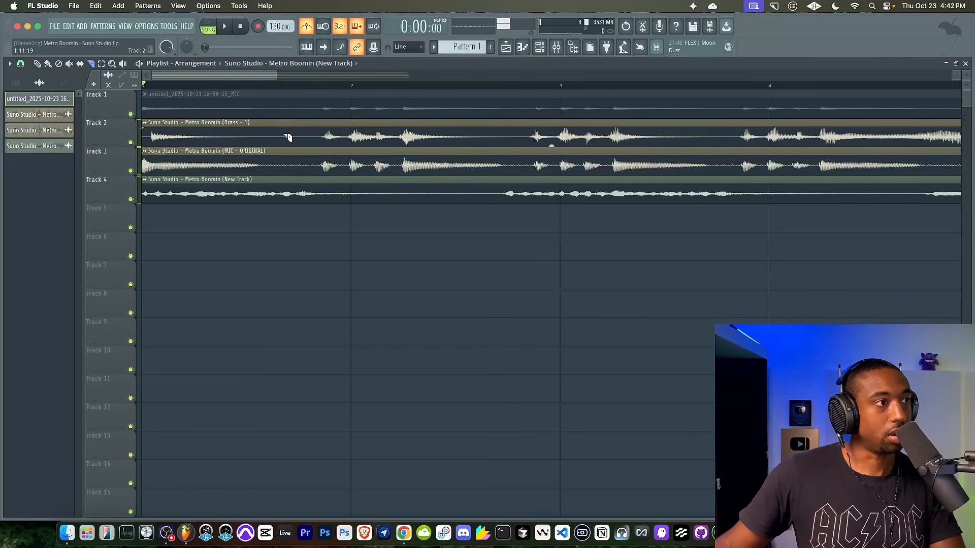
pyautogui.scroll(5, 172, 133)
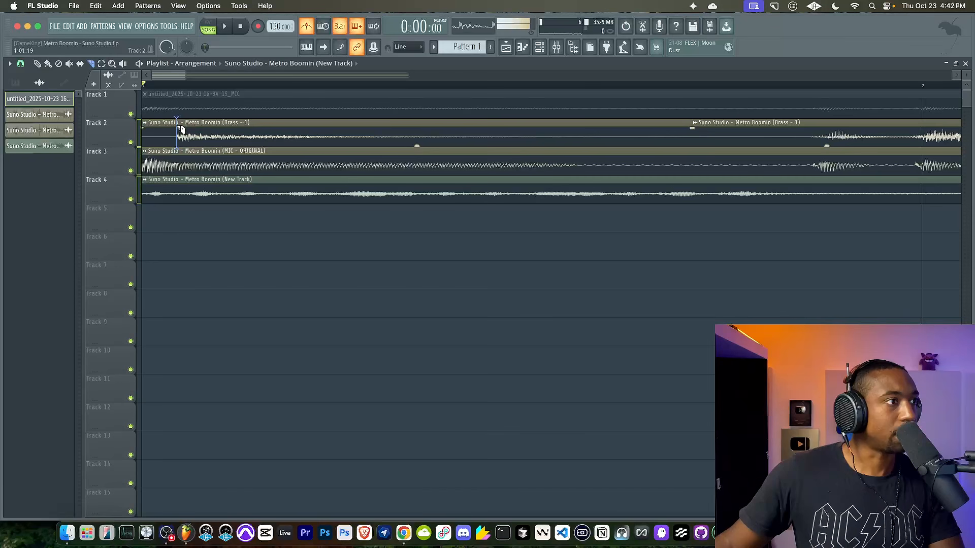
pyautogui.keyDown('ctrl'); pyautogui.click(162, 129); pyautogui.keyUp('ctrl')
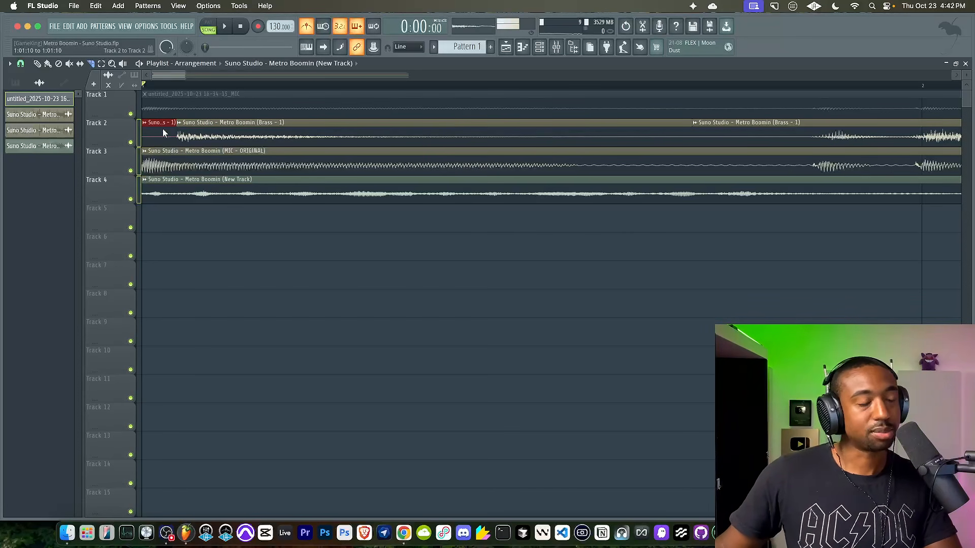
pyautogui.press('Delete')
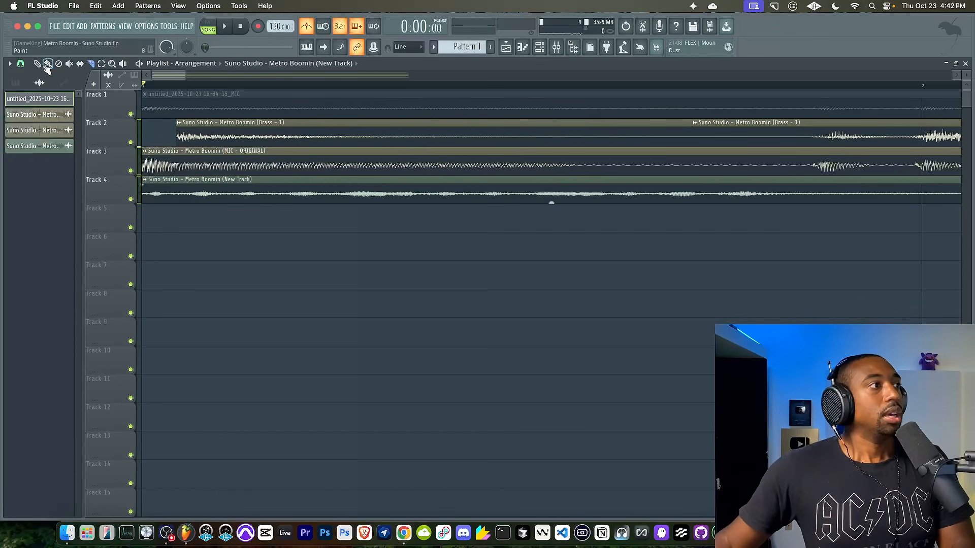
# Make the first Brass slice unique as a sample, move it to the start of bar 1 and extend its end to the next slice.
pyautogui.rightClick(179, 123)
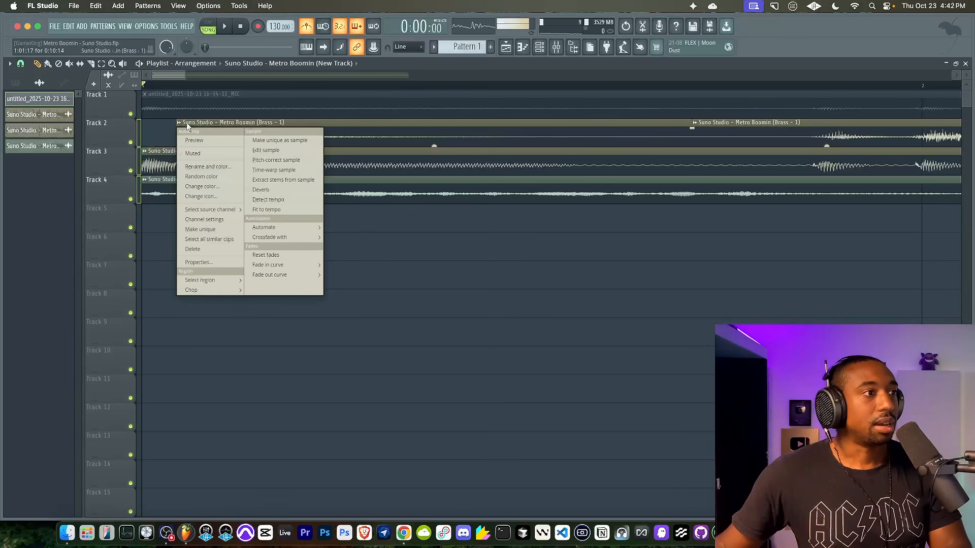
pyautogui.click(285, 140)
pyautogui.keyDown('ctrl'); pyautogui.click(272, 127); pyautogui.keyUp('ctrl')
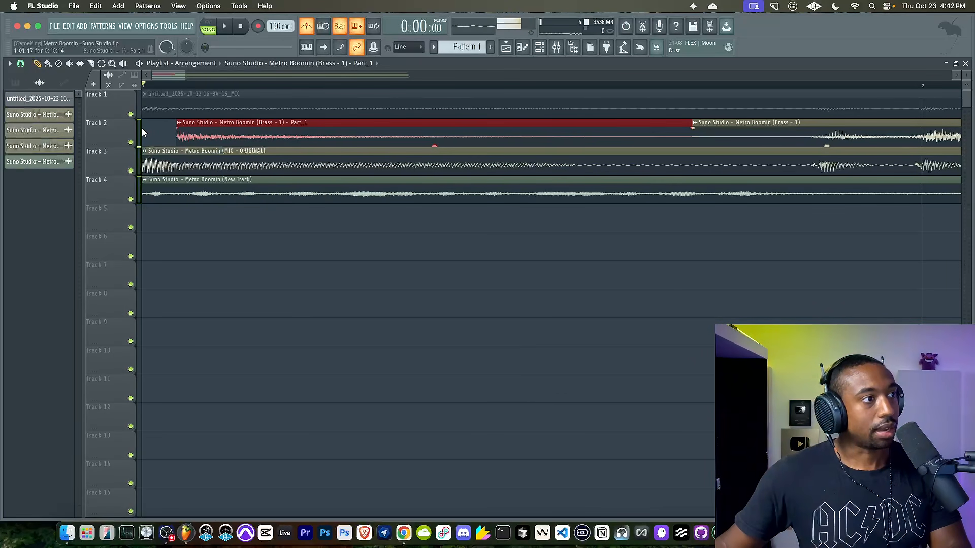
pyautogui.moveTo(187, 129); pyautogui.dragTo(167, 129)
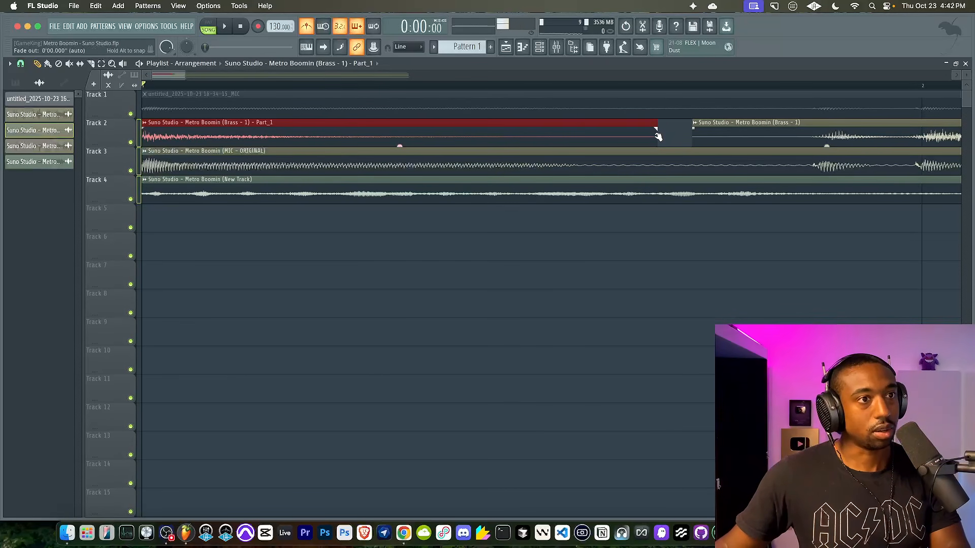
pyautogui.moveTo(688, 141); pyautogui.dragTo(689, 140)
# Play the arrangement from the start to check the timing of the shifted Brass slice against the other layers.
pyautogui.press('space')
pyautogui.scroll(-3, 530, 125)
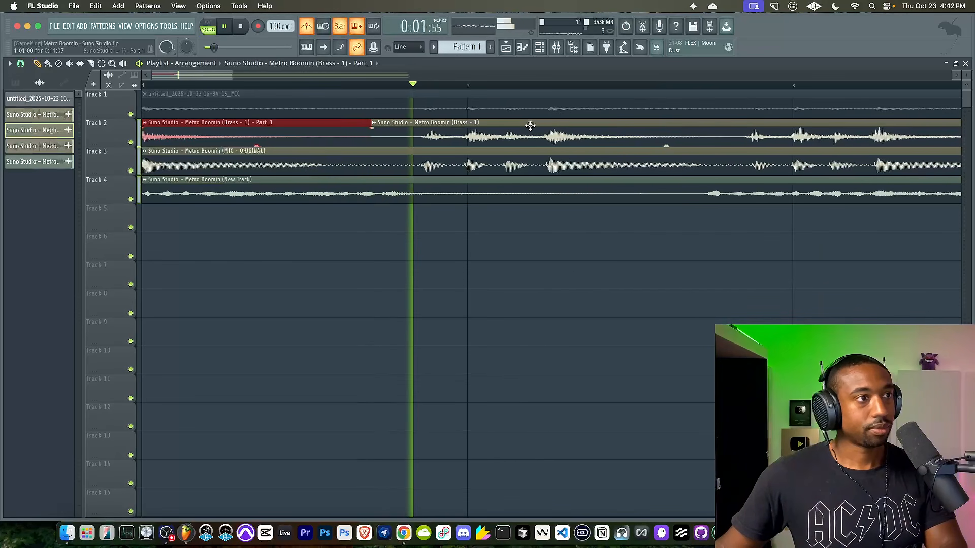
pyautogui.scroll(-3, 296, 126)
pyautogui.press('space')
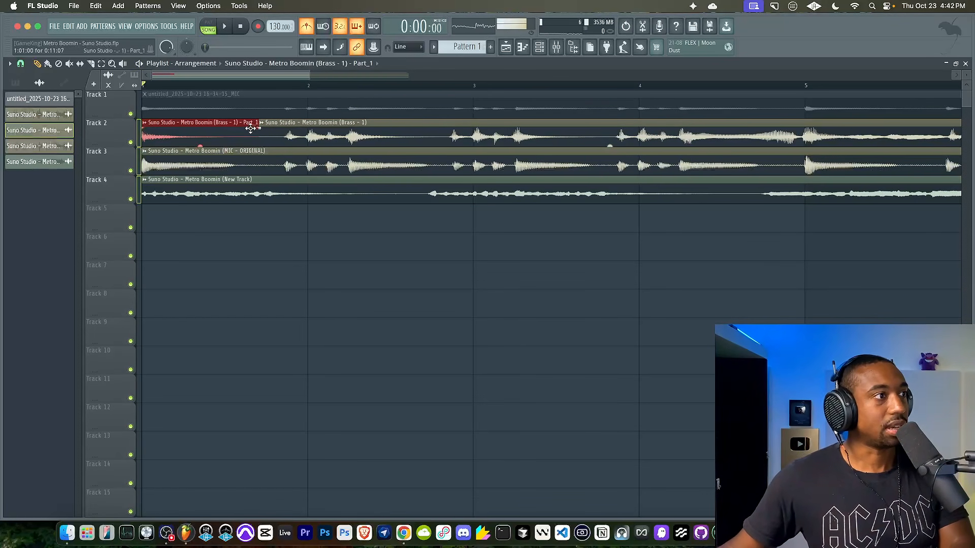
pyautogui.press('space')
pyautogui.press('space')
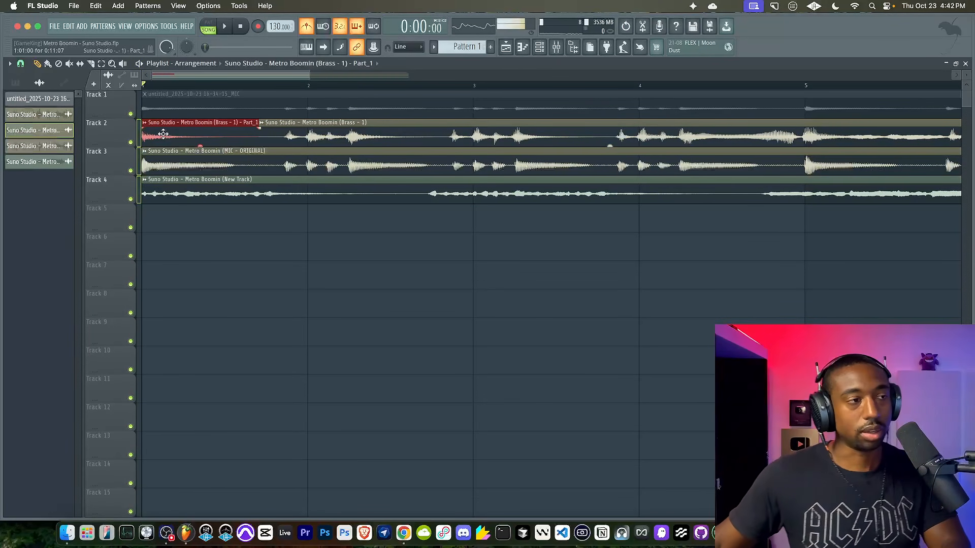
pyautogui.press('space')
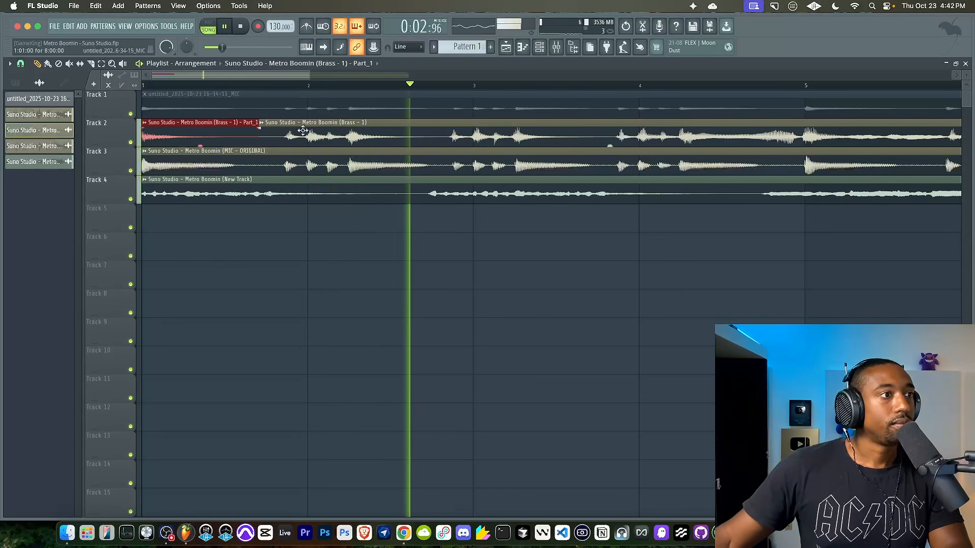
pyautogui.scroll(-2, 199, 217)
pyautogui.scroll(-2, 200, 218)
pyautogui.press('space')
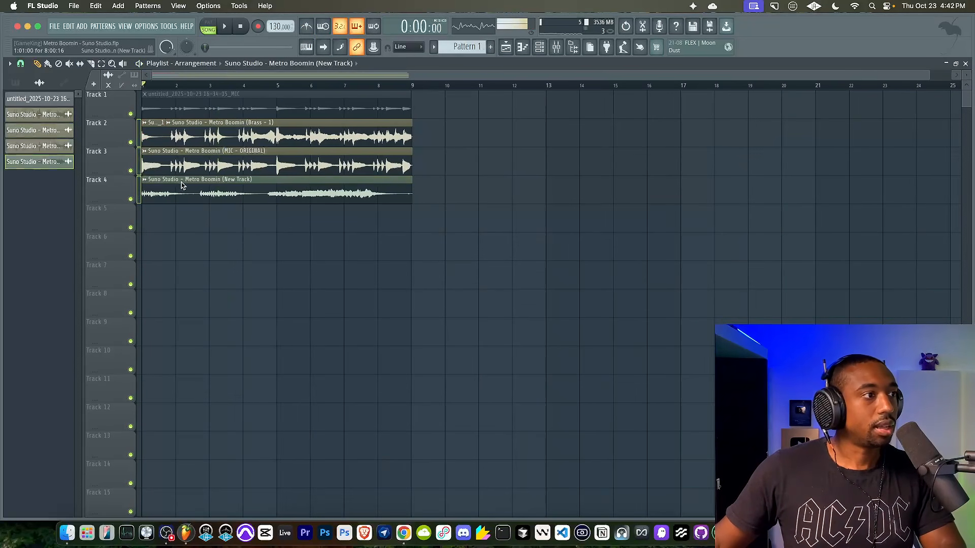
# Route the Suno audio clip channels to their own mixer tracks 2 to 5.
pyautogui.doubleClick(182, 191)
pyautogui.click(539, 48)
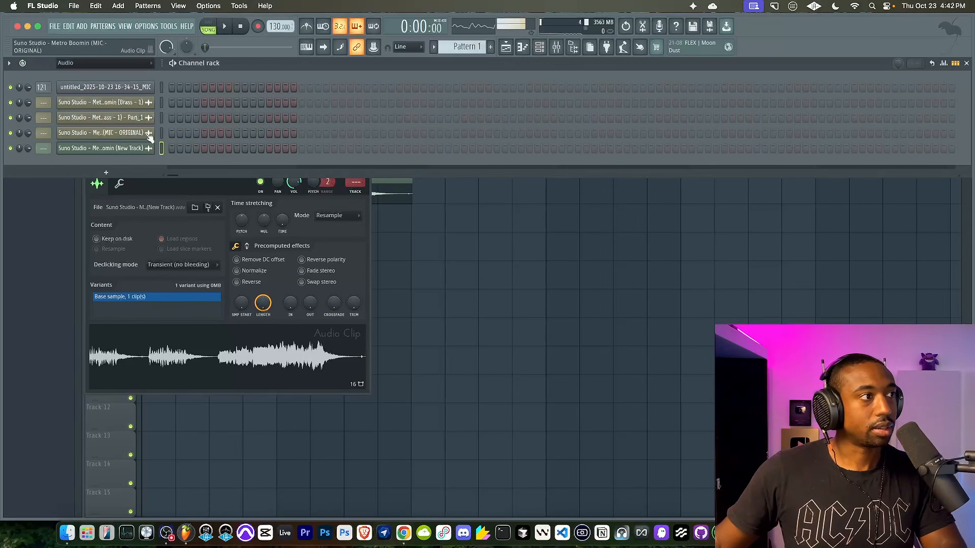
pyautogui.doubleClick(161, 134)
pyautogui.press('super+l')
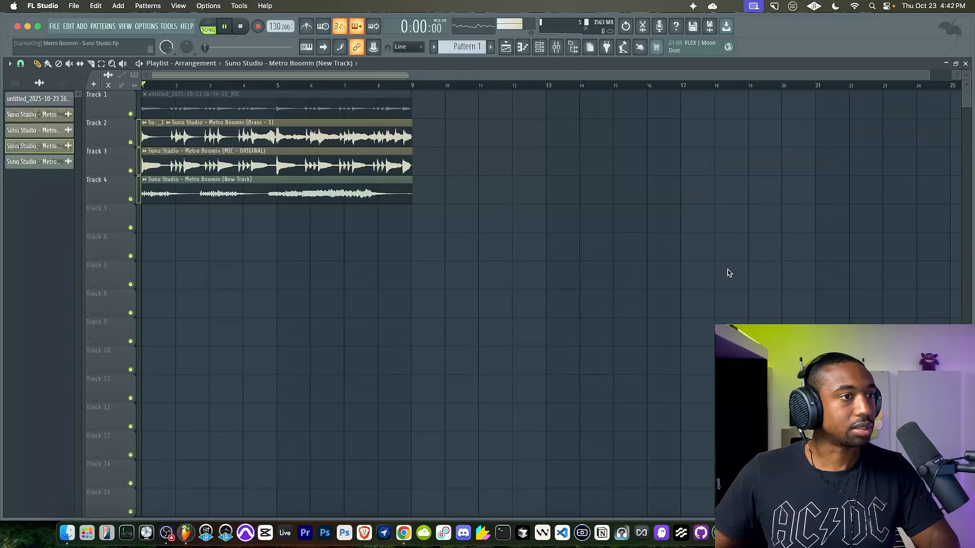
# Load FX-Omnisphere into the first effect slot of the New Track mixer insert.
pyautogui.press('space')
pyautogui.click(556, 47)
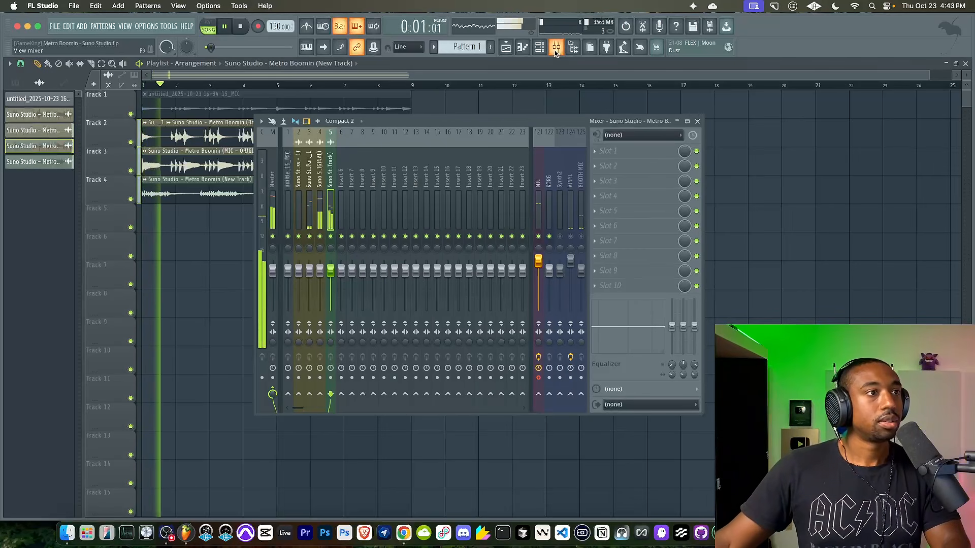
pyautogui.press('space')
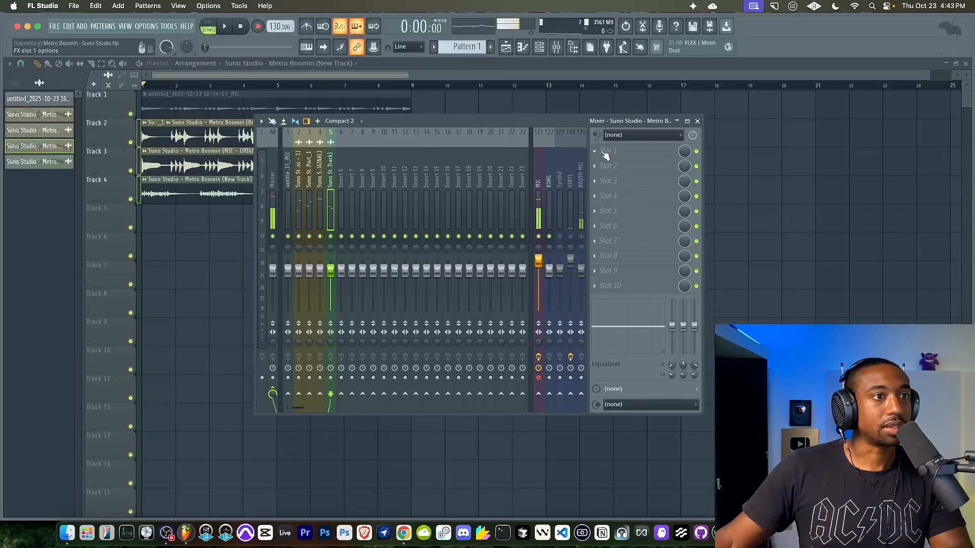
pyautogui.click(606, 155)
pyautogui.click(297, 489)
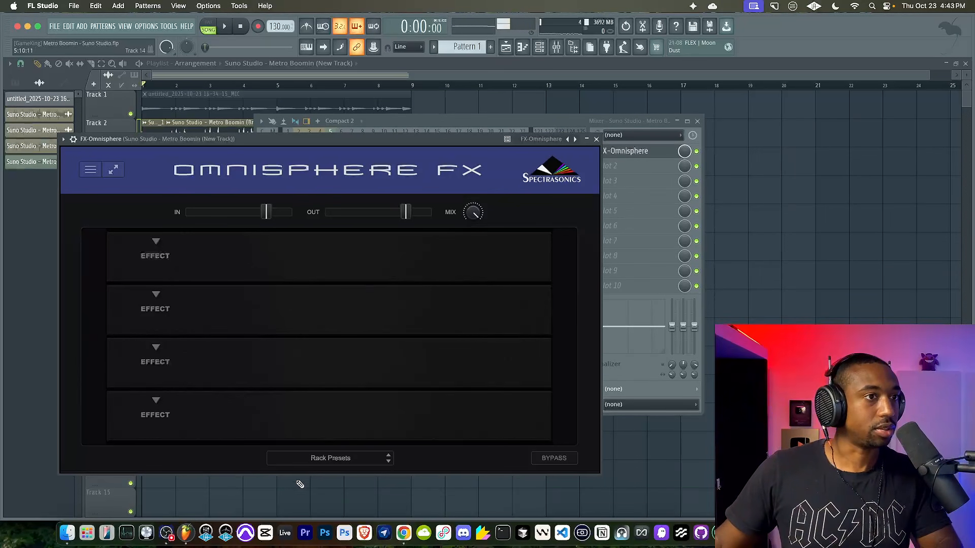
# Add the Half Speeder creative effect to the first Omnisphere rack slot with Capture at Quarter.
pyautogui.click(156, 242)
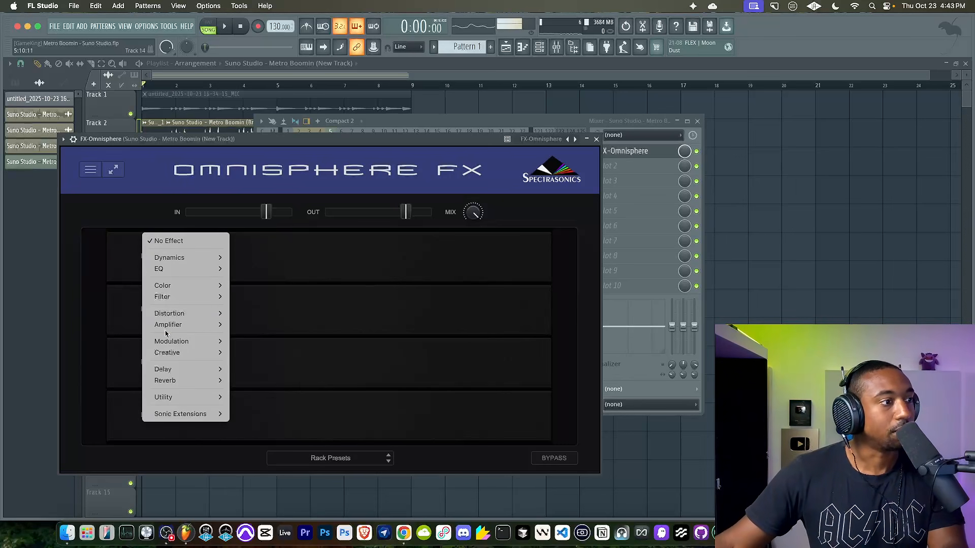
pyautogui.moveTo(203, 353)
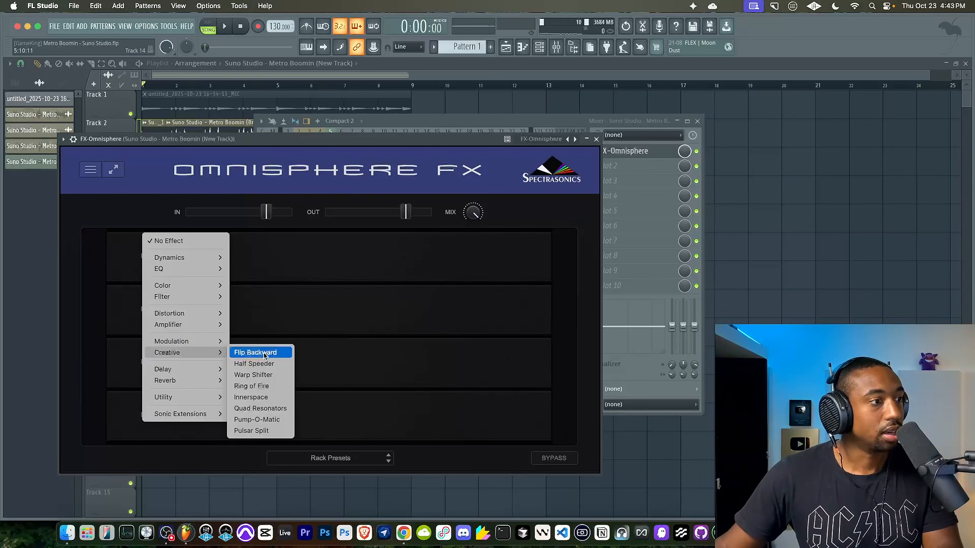
pyautogui.click(254, 364)
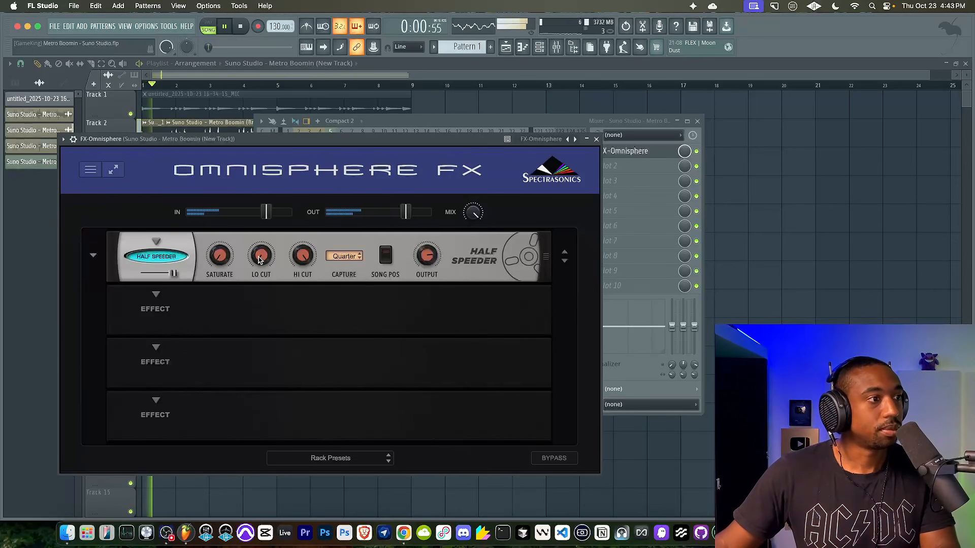
pyautogui.click(345, 257)
pyautogui.click(353, 291)
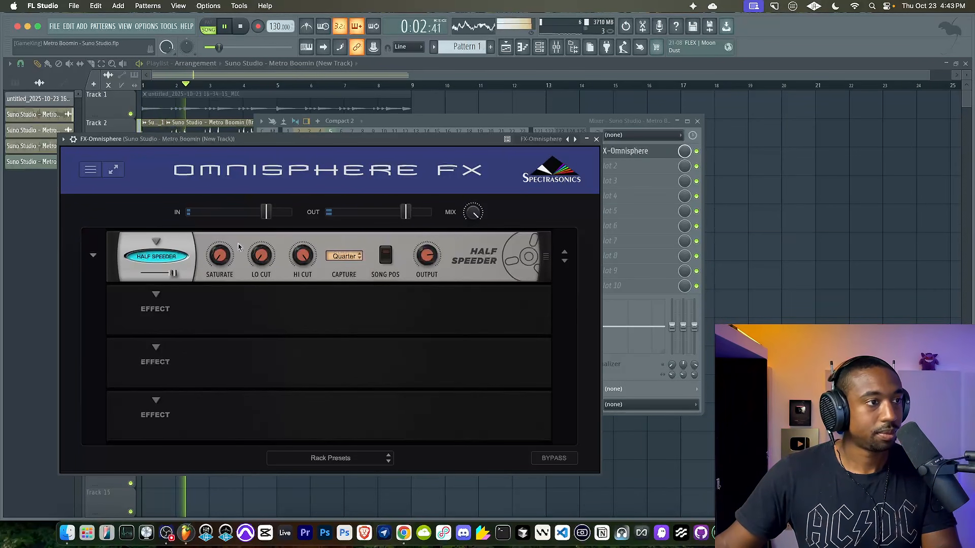
# Add the Velvet Verb reverb to the second rack slot, set its mix to 0.70 and close the plugin.
pyautogui.click(155, 302)
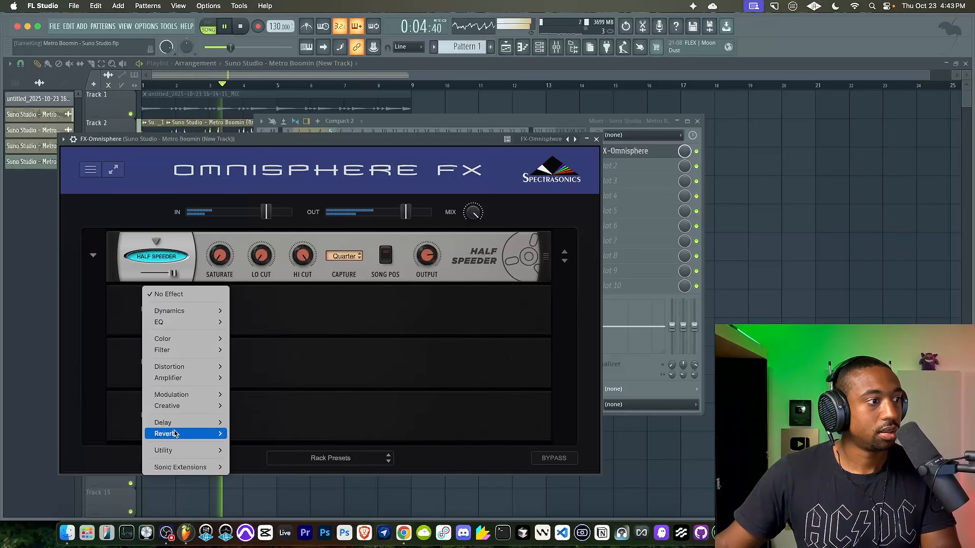
pyautogui.moveTo(176, 434)
pyautogui.click(249, 445)
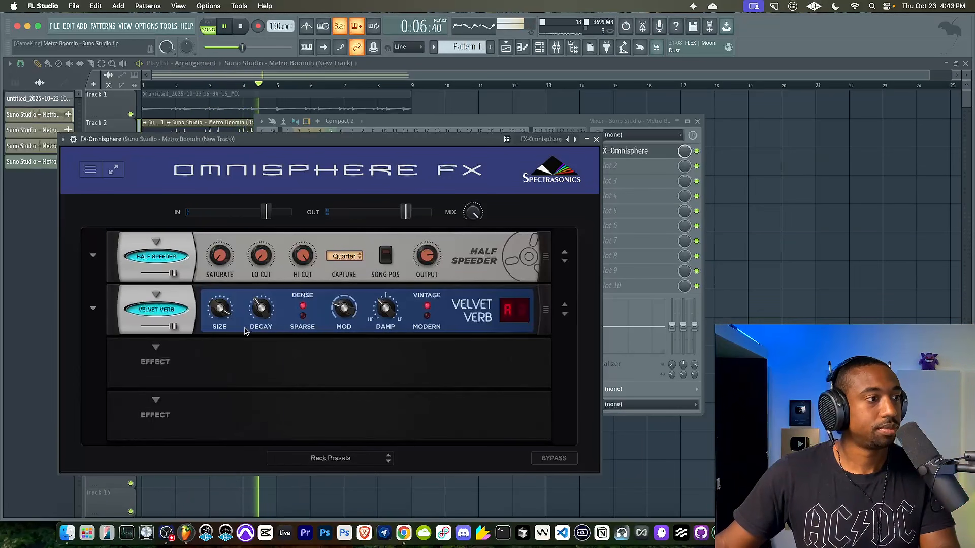
pyautogui.moveTo(173, 327); pyautogui.dragTo(164, 328)
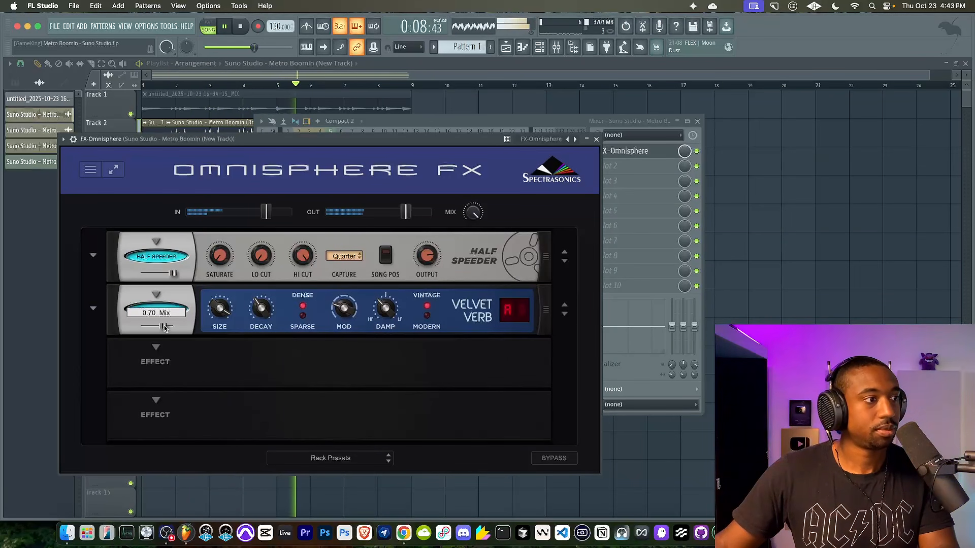
pyautogui.click(596, 138)
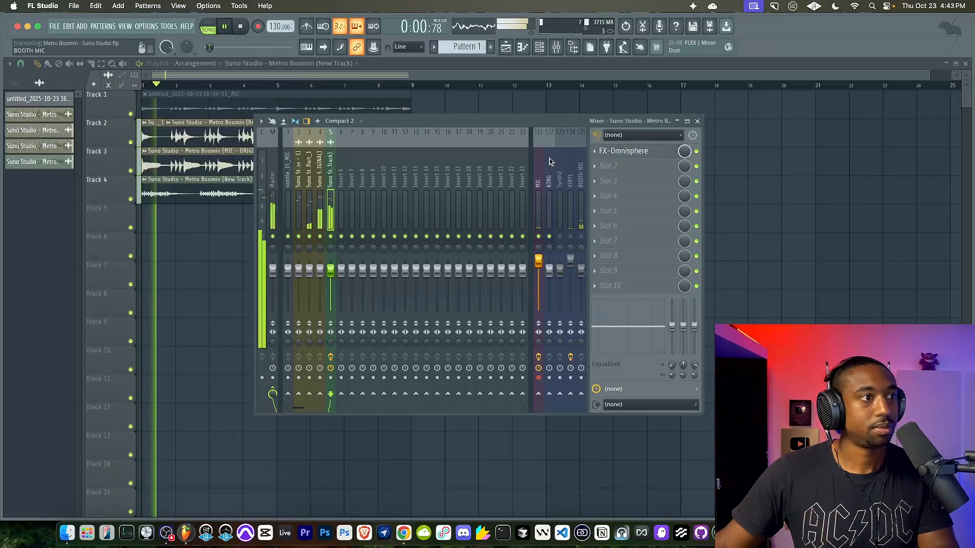
# Delete the MIC - ORIGINAL clip on track 3 and the muted microphone recording on track 1 from the playlist.
pyautogui.rightClick(744, 281)
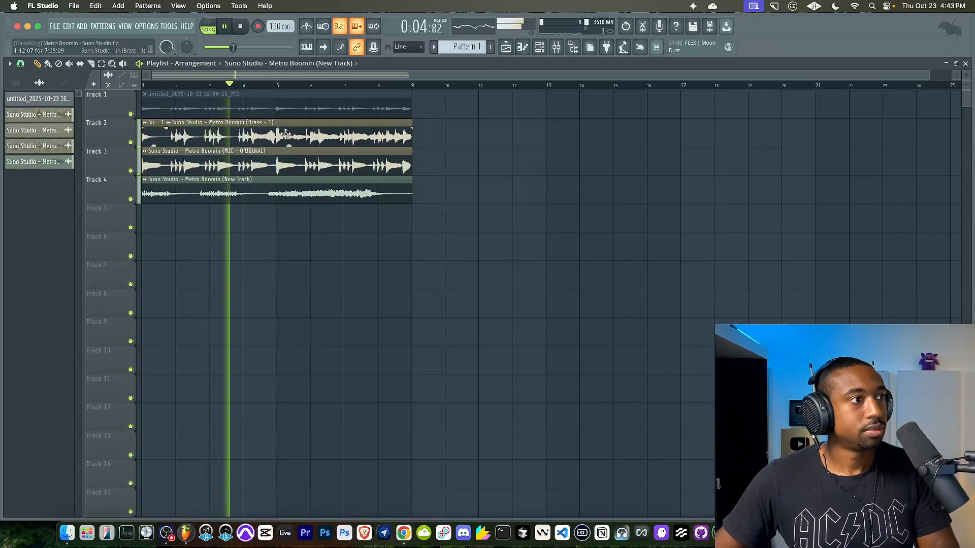
pyautogui.rightClick(272, 156)
pyautogui.rightClick(221, 106)
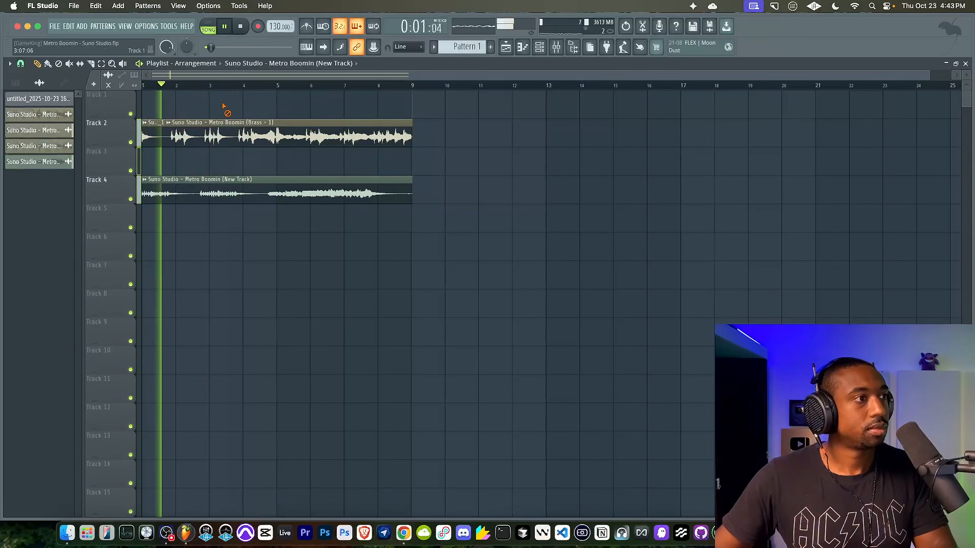
# Lower the New Track insert's volume in the mixer and set the Brass insert's volume to about 91% (-2.1 dB).
pyautogui.moveTo(201, 127); pyautogui.dragTo(147, 131)
pyautogui.doubleClick(235, 122)
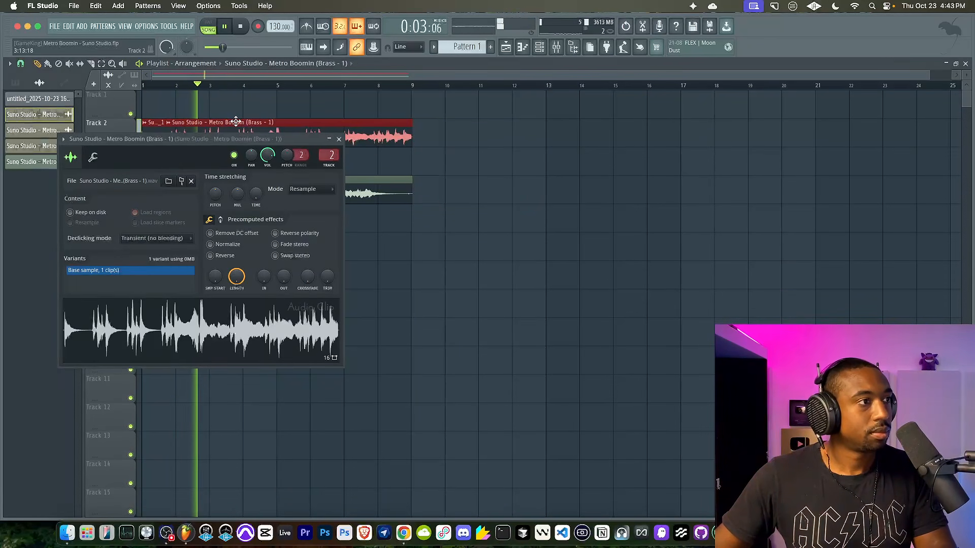
pyautogui.click(556, 46)
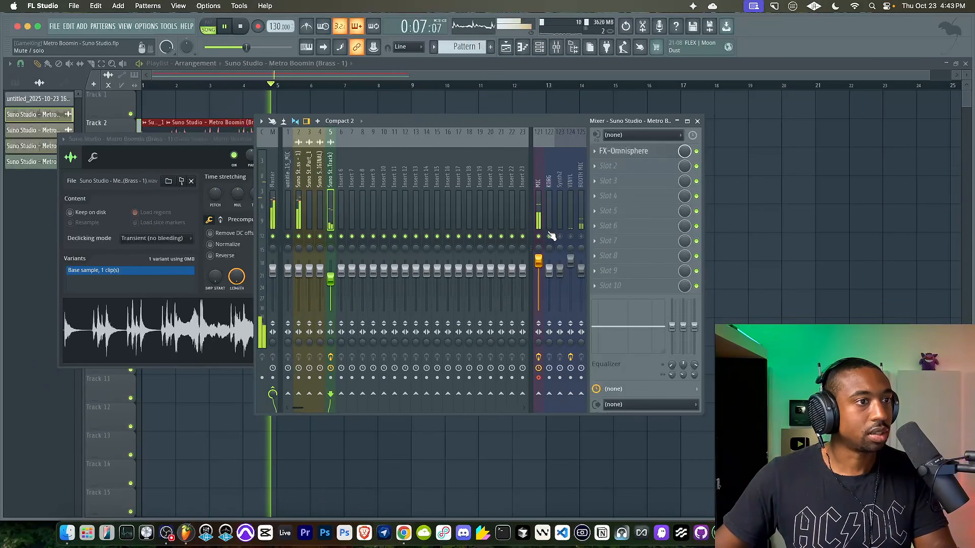
pyautogui.click(299, 289)
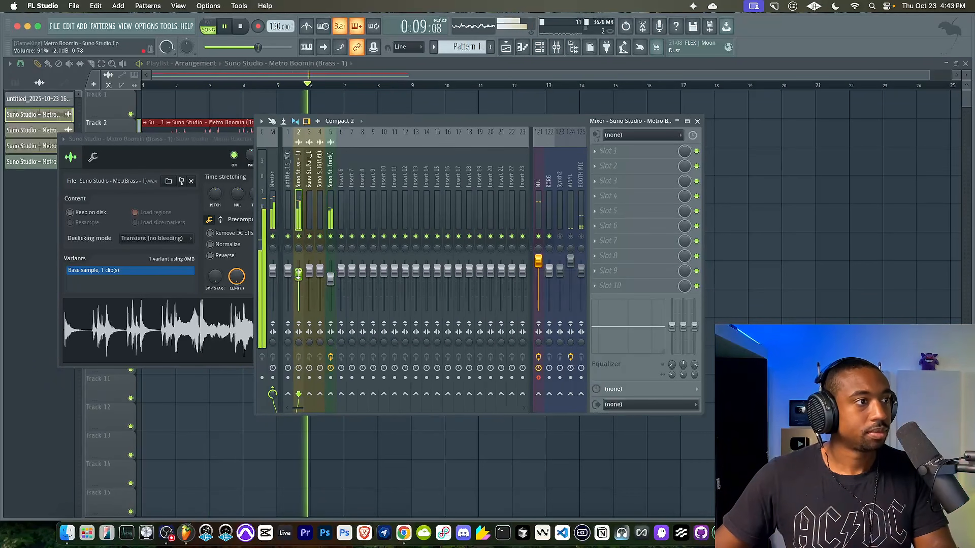
pyautogui.press('F12')
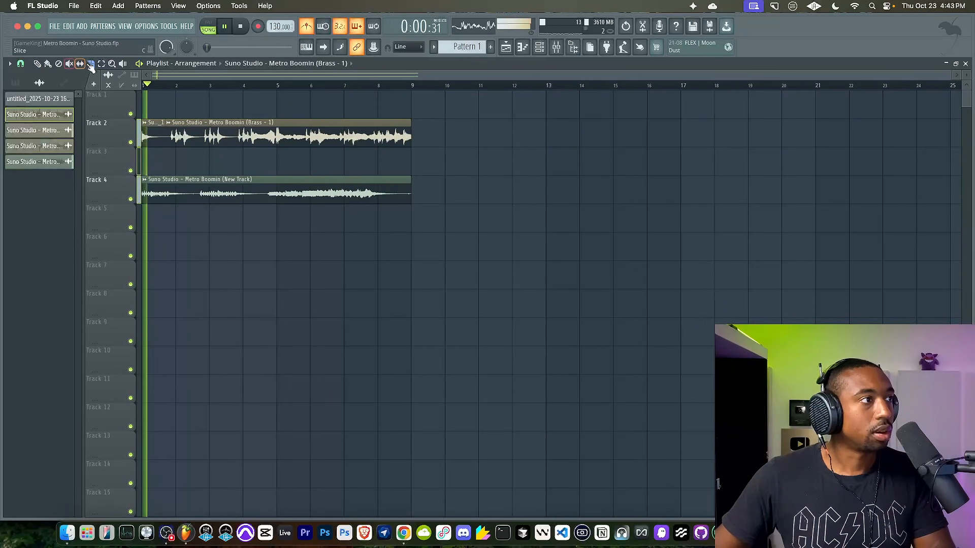
# Duplicate the track 2 brass clips and the track 4 New Track clip three times, filling the playlist to bar 33.
pyautogui.press('space')
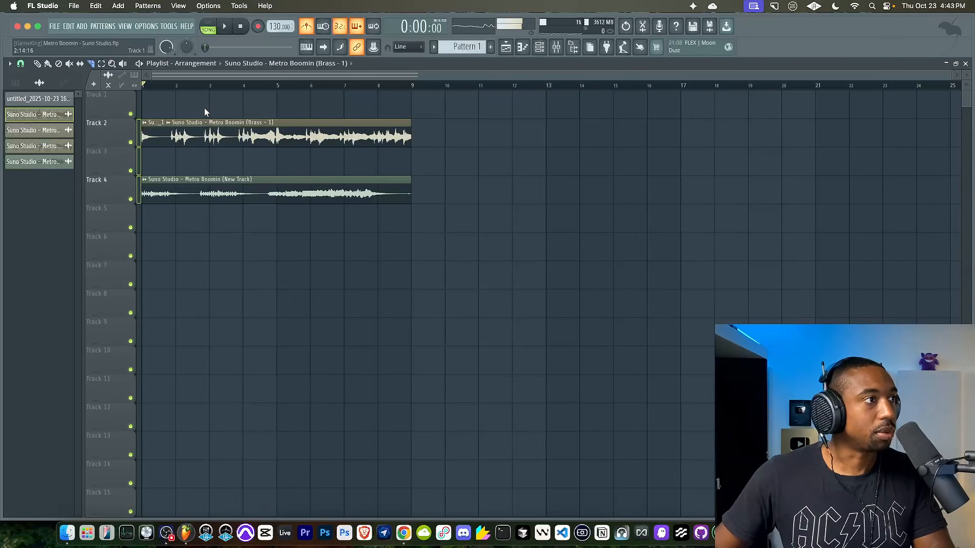
pyautogui.press('space')
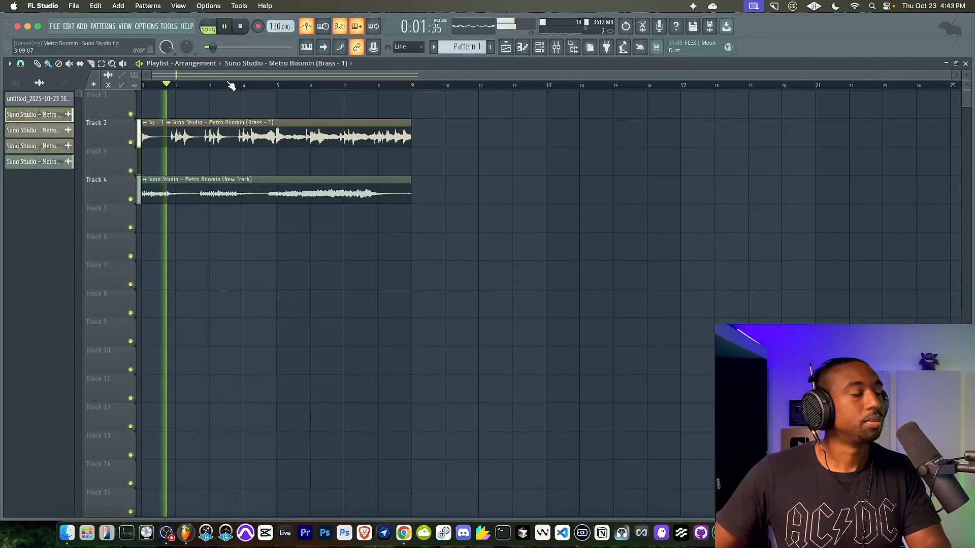
pyautogui.moveTo(463, 122); pyautogui.dragTo(168, 184)
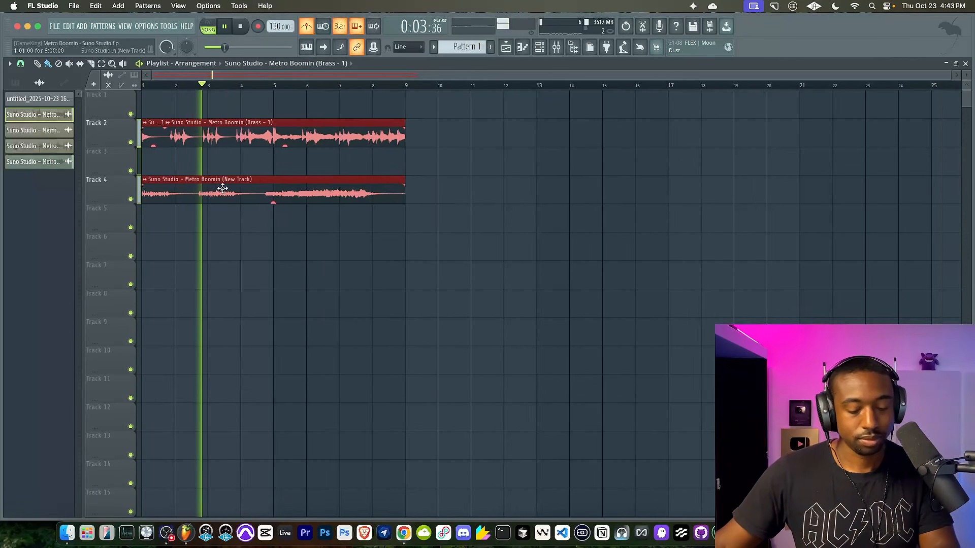
pyautogui.scroll(-3, 218, 190)
pyautogui.hotkey('ctrl', 'b')
pyautogui.hotkey('ctrl', 'b')
pyautogui.hotkey('ctrl', 'b')
pyautogui.hotkey('ctrl', 'd')
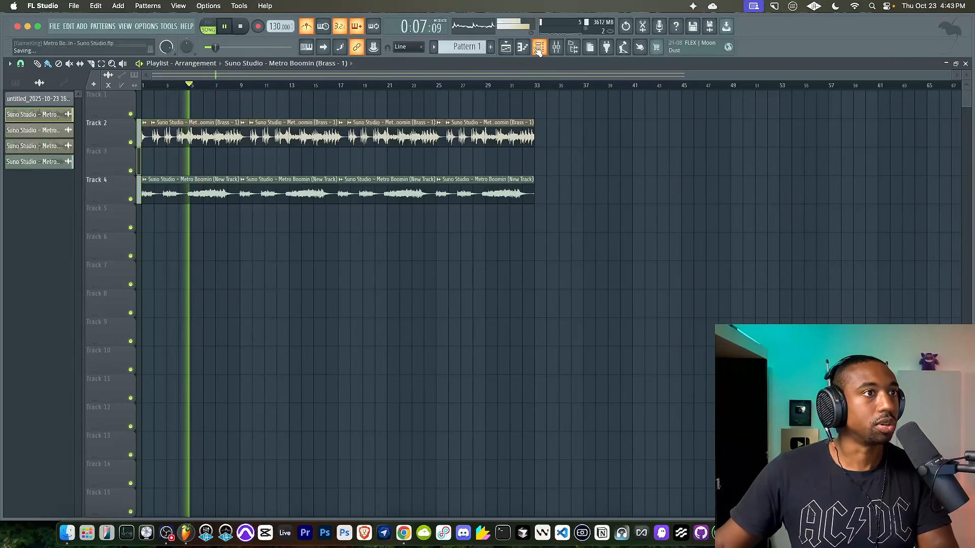
# Show the Unsorted group in the channel rack and add a BusyWorksBeats - HALO3D instrument channel.
pyautogui.click(557, 46)
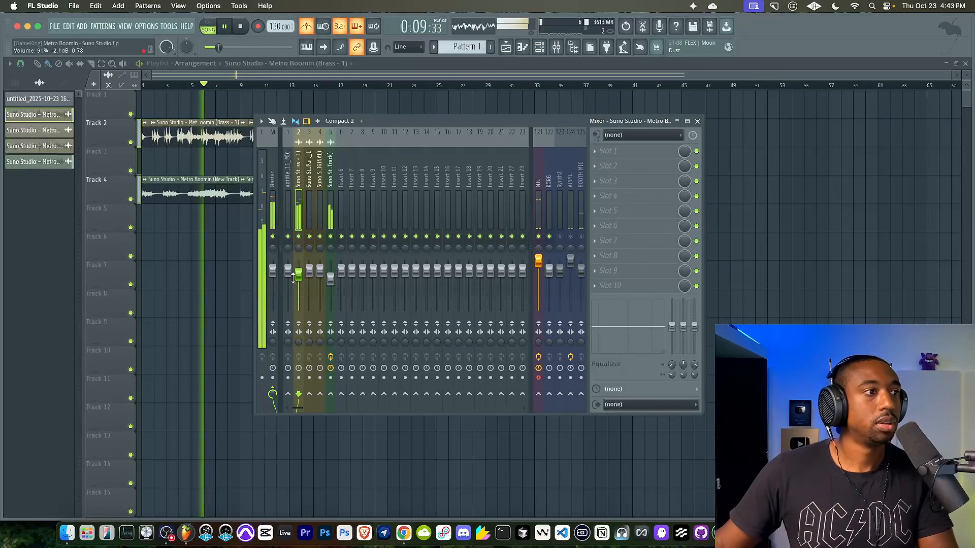
pyautogui.press('F9')
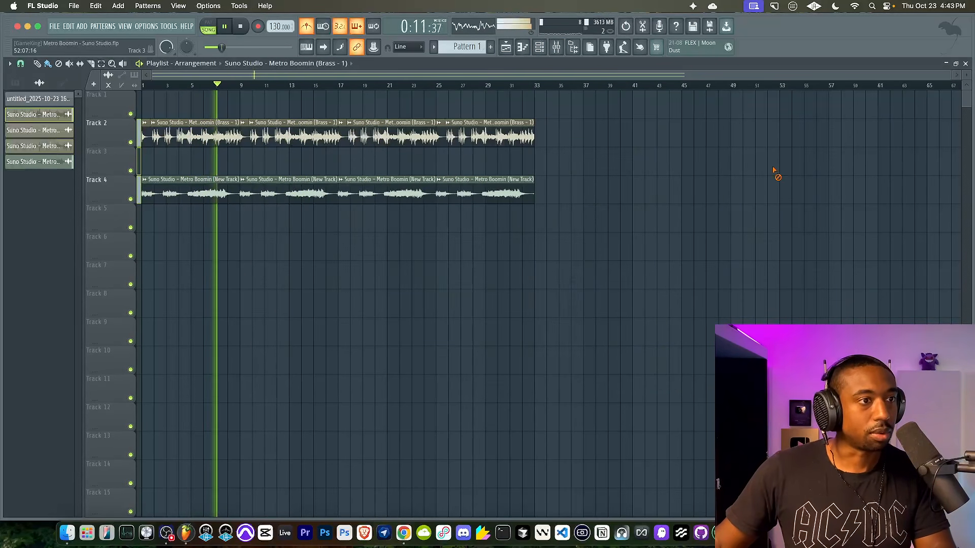
pyautogui.press('F9')
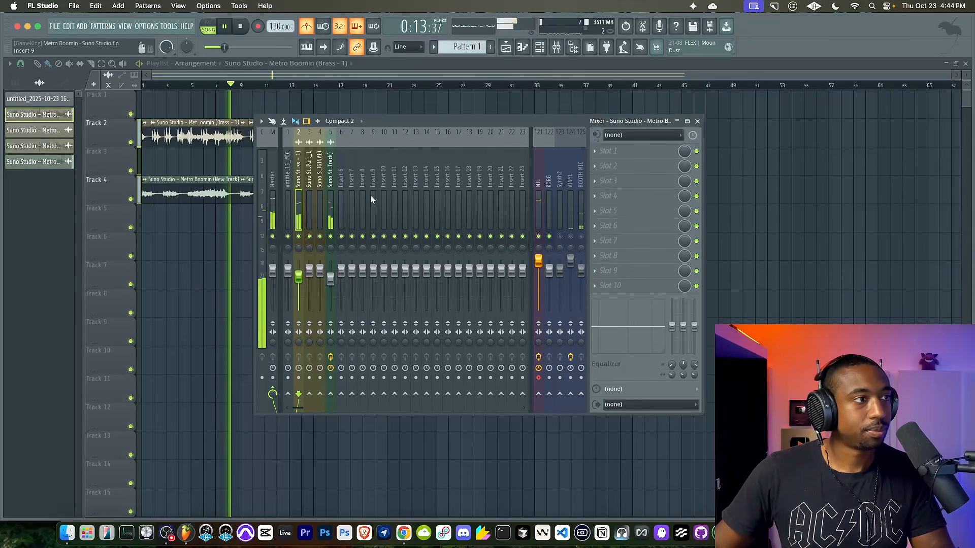
pyautogui.press('F6')
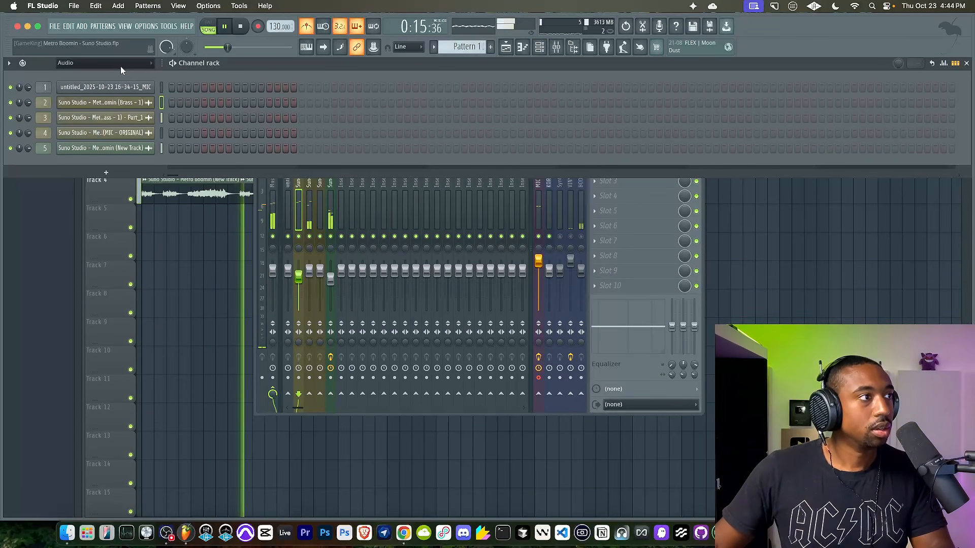
pyautogui.click(104, 63)
pyautogui.click(104, 99)
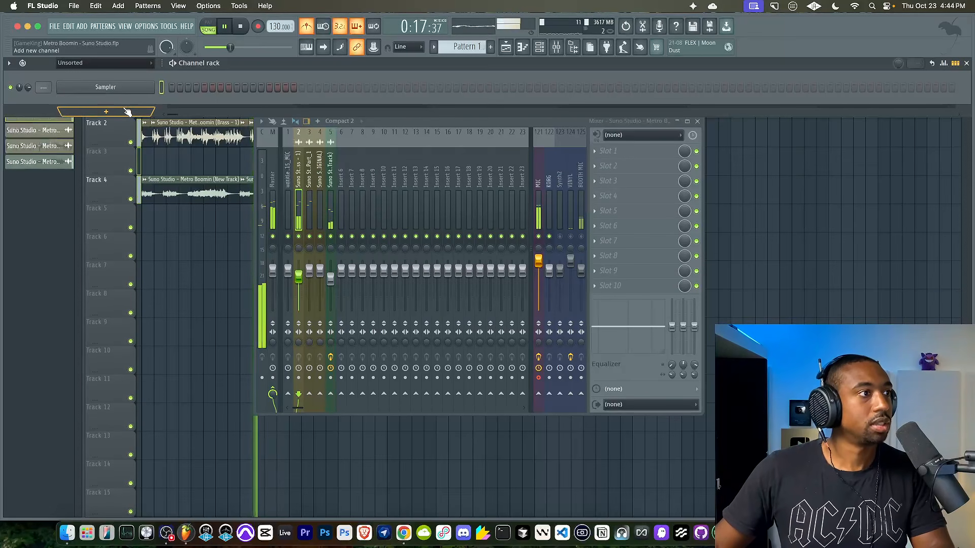
pyautogui.click(122, 111)
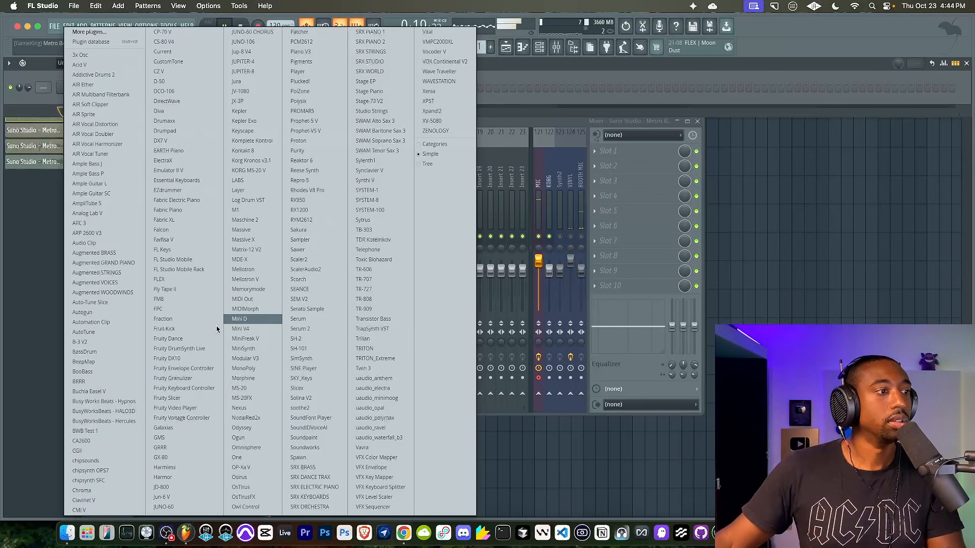
pyautogui.click(132, 411)
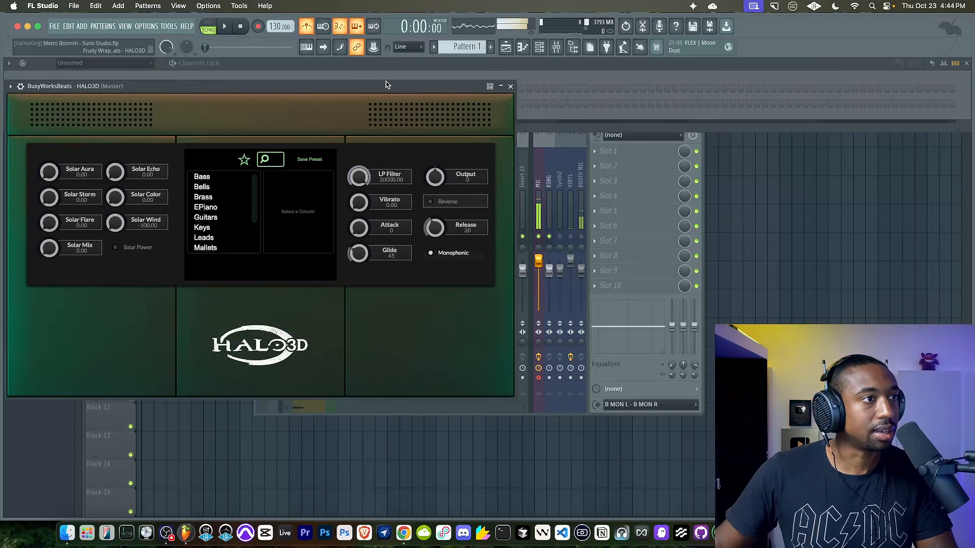
# Audition HALO3D's Brass presets over the beat, load the one beginning "Control Roo" and close the plugin.
pyautogui.moveTo(385, 85); pyautogui.dragTo(494, 113)
pyautogui.scroll(-3, 328, 246)
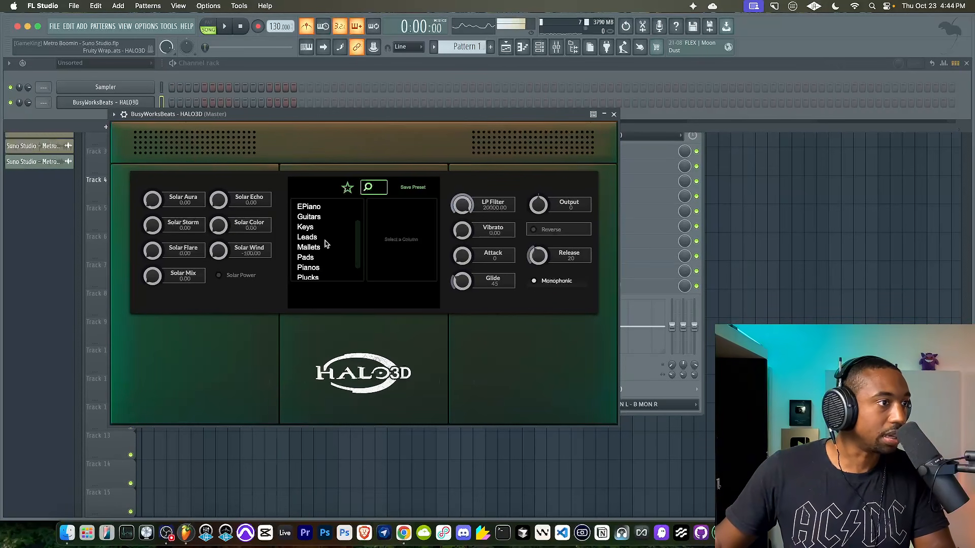
pyautogui.click(315, 249)
pyautogui.scroll(3, 317, 241)
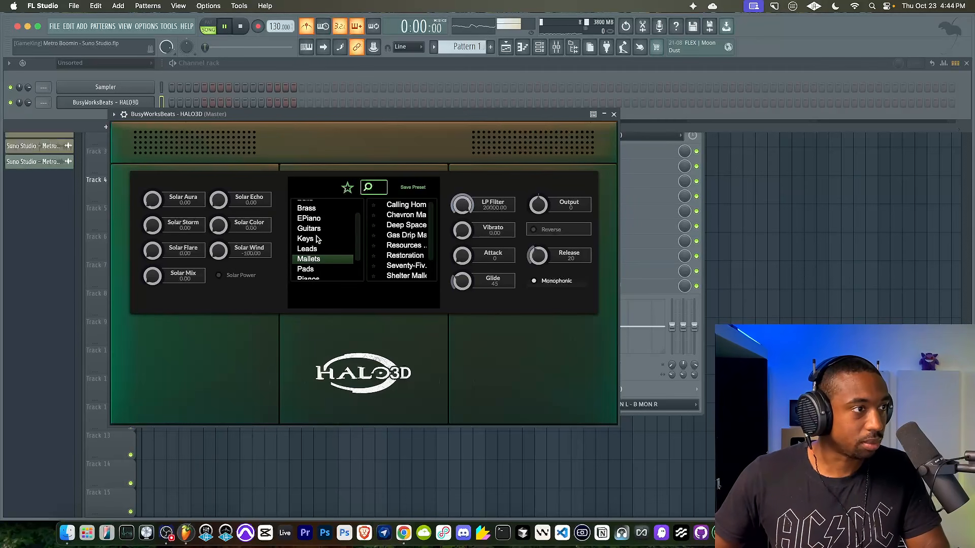
pyautogui.press('space')
pyautogui.click(319, 225)
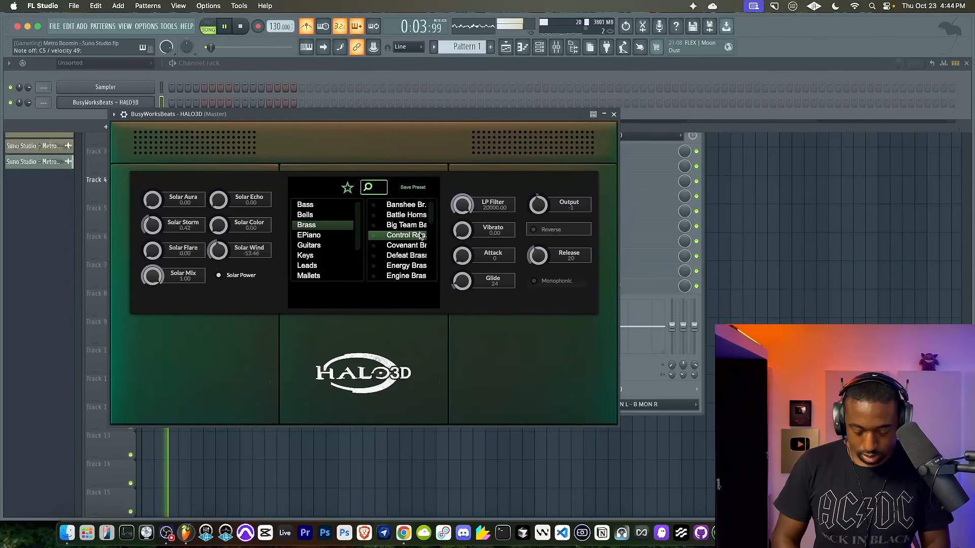
pyautogui.click(614, 114)
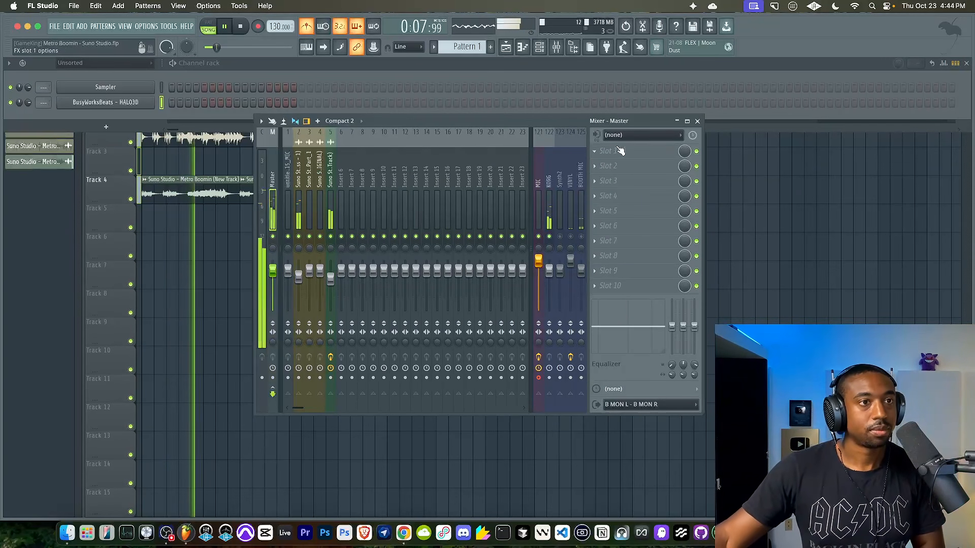
pyautogui.click(697, 122)
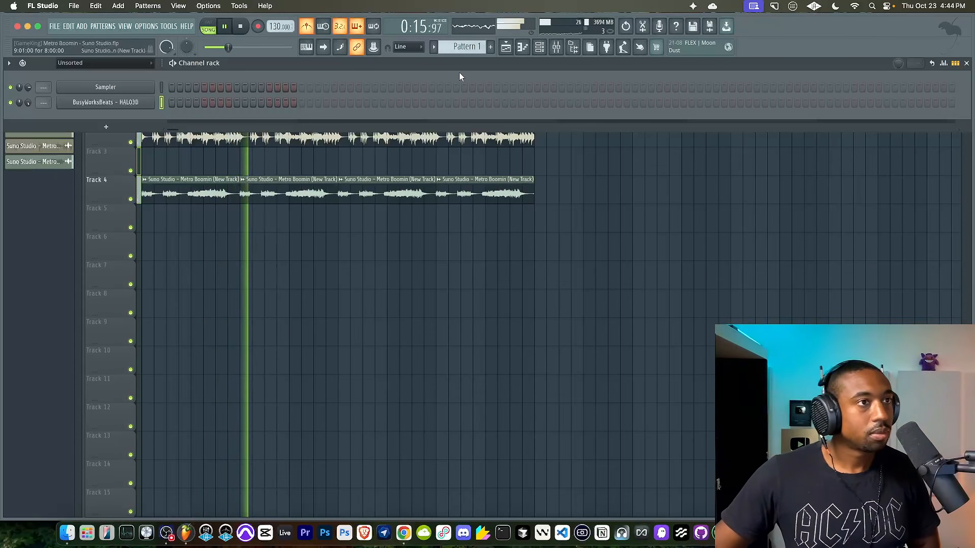
pyautogui.click(556, 46)
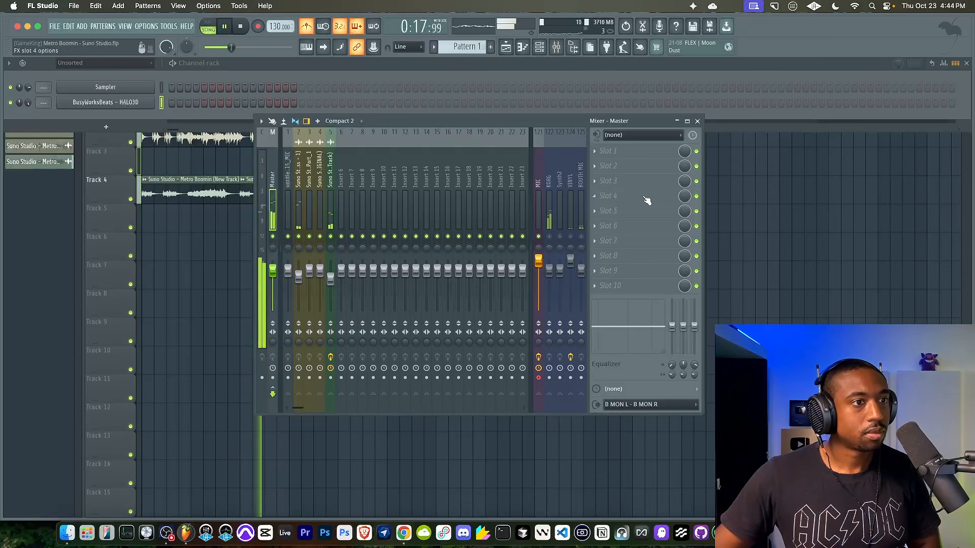
pyautogui.click(699, 121)
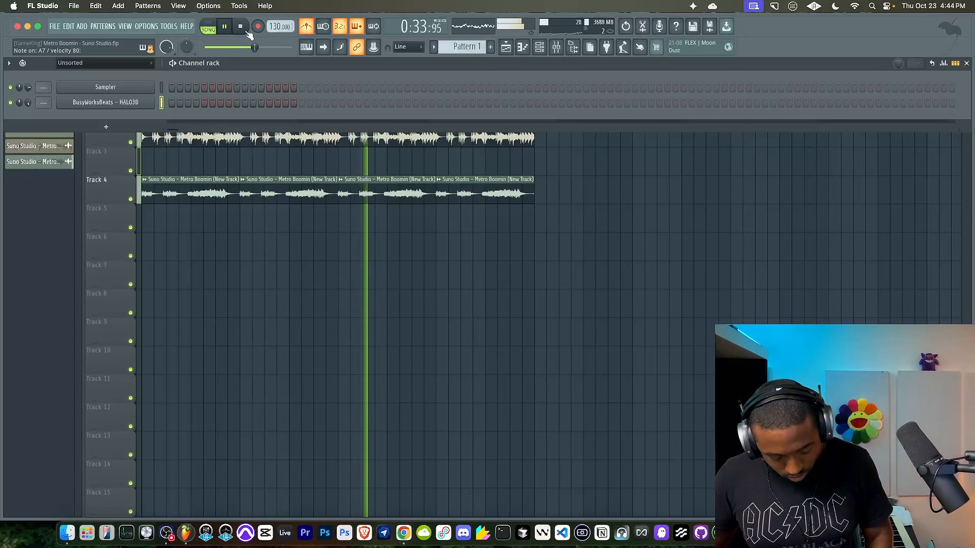
# Load HALO3D's "Covenant Br" brass preset and record an eight-bar MIDI performance into Pattern 1 over the playing beat.
pyautogui.click(141, 100)
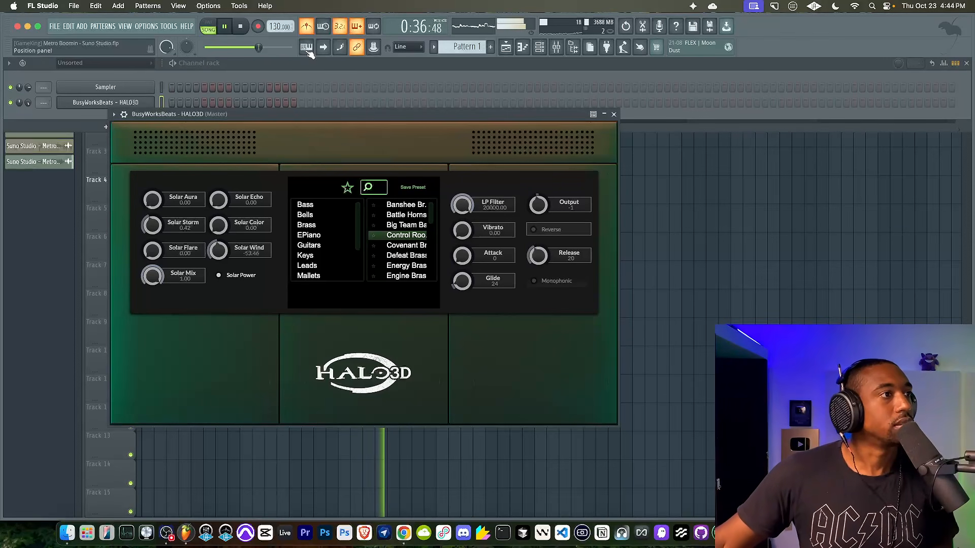
pyautogui.click(409, 227)
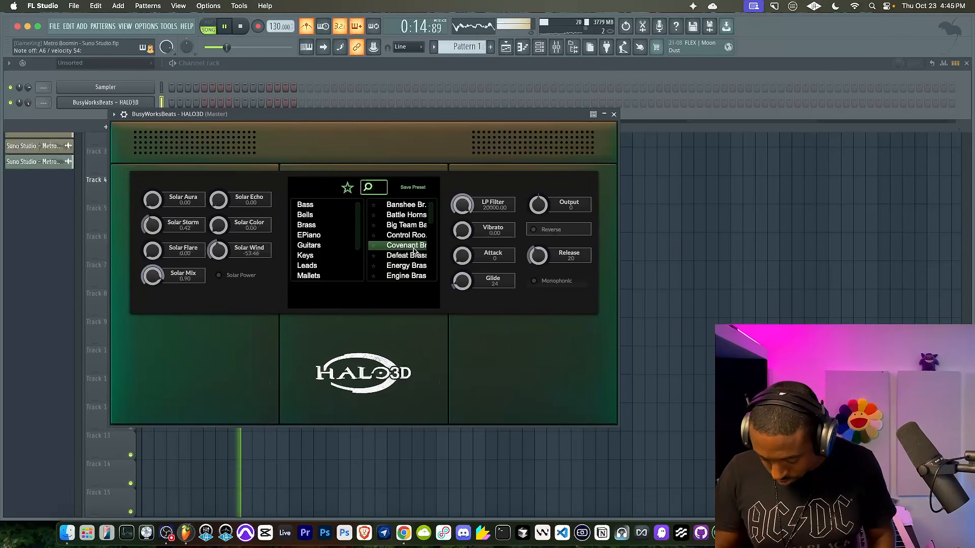
pyautogui.press('space')
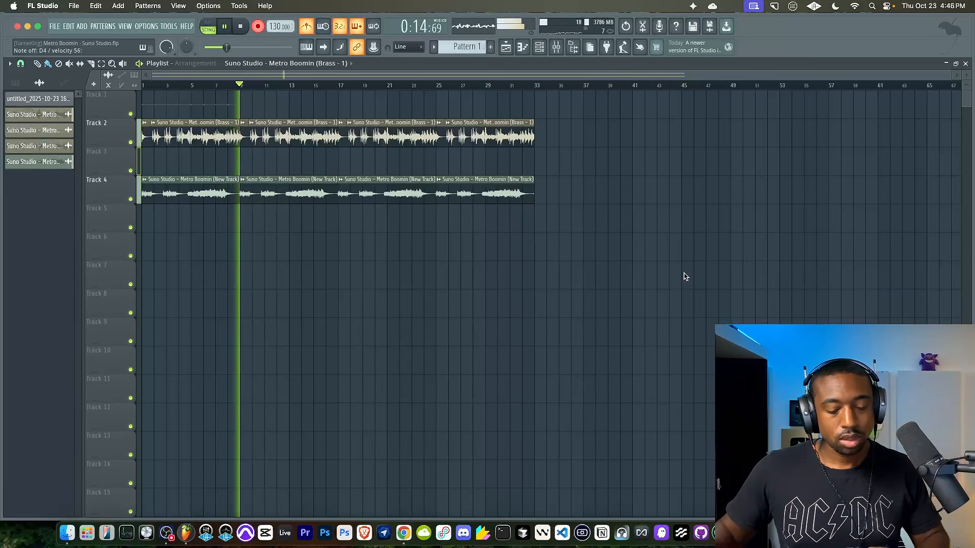
pyautogui.press('space')
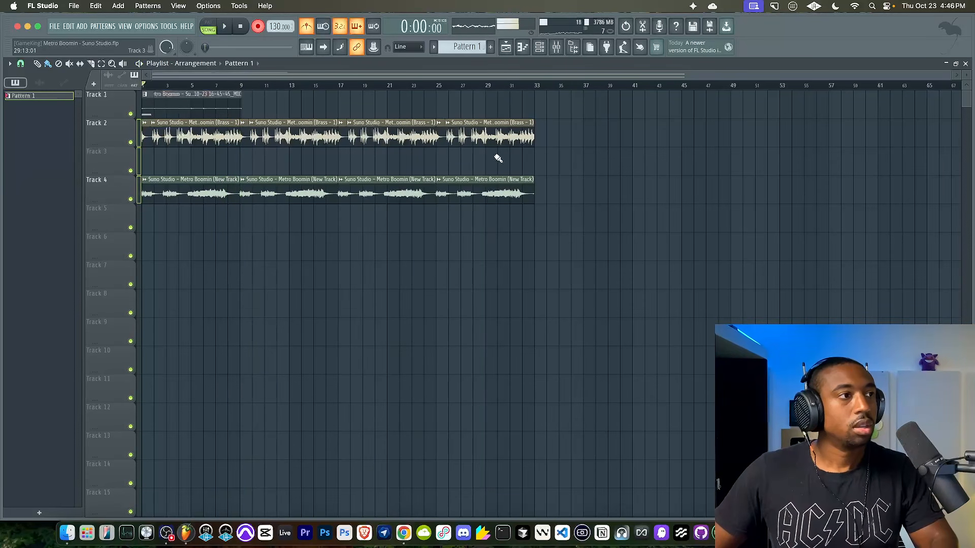
# Disarm recording on the MIC insert and delete the new microphone audio clip from track 1, keeping the Pattern 1 clip.
pyautogui.click(571, 49)
pyautogui.click(538, 378)
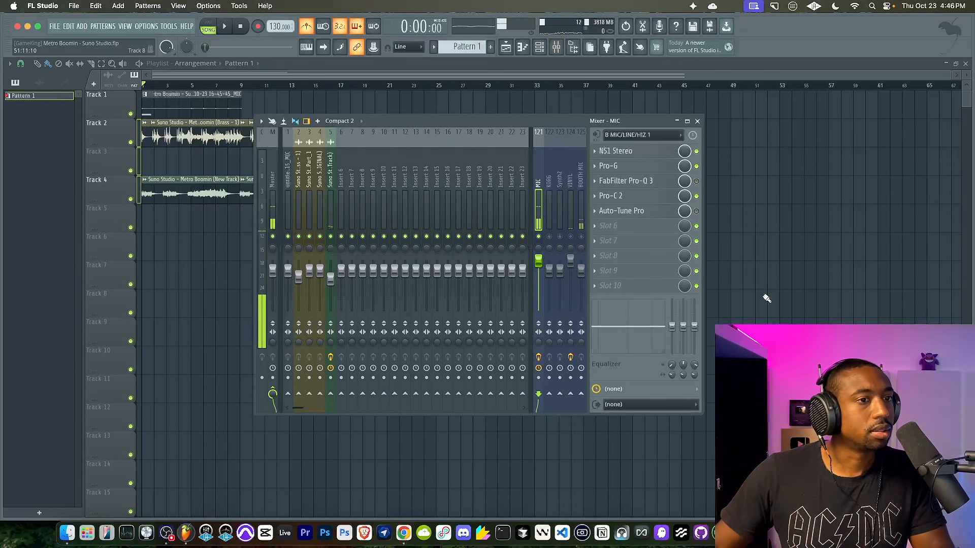
pyautogui.rightClick(765, 296)
pyautogui.rightClick(226, 106)
pyautogui.press('space')
pyautogui.click(240, 30)
pyautogui.moveTo(147, 104)
pyautogui.mouseDown()
pyautogui.moveTo(326, 104)
pyautogui.moveTo(264, 110)
pyautogui.mouseUp()
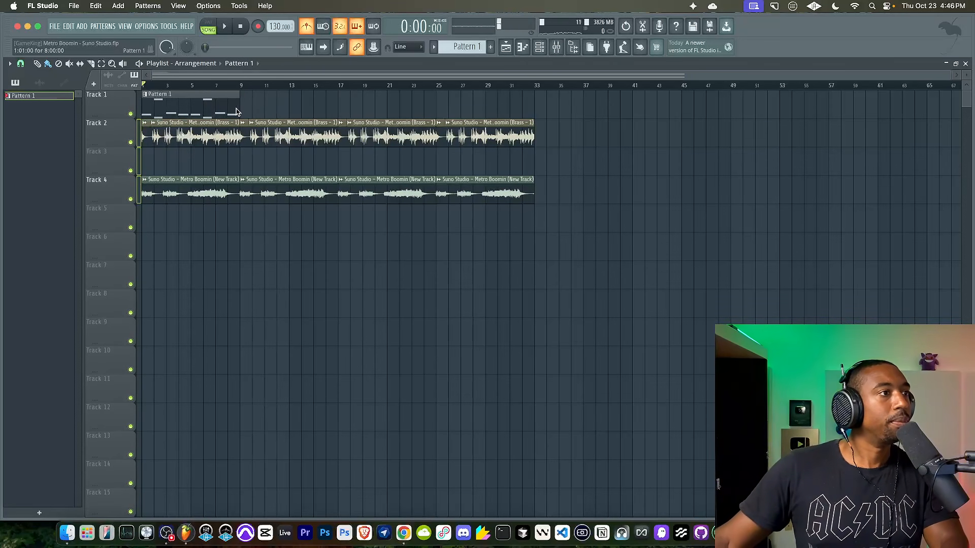
# Turn off the metronome and solo the track 2 brass group for playback without Pattern 1.
pyautogui.press('space')
pyautogui.click(306, 26)
pyautogui.press('space')
pyautogui.keyDown('ctrl'); pyautogui.click(130, 143); pyautogui.keyUp('ctrl')
pyautogui.press('space')
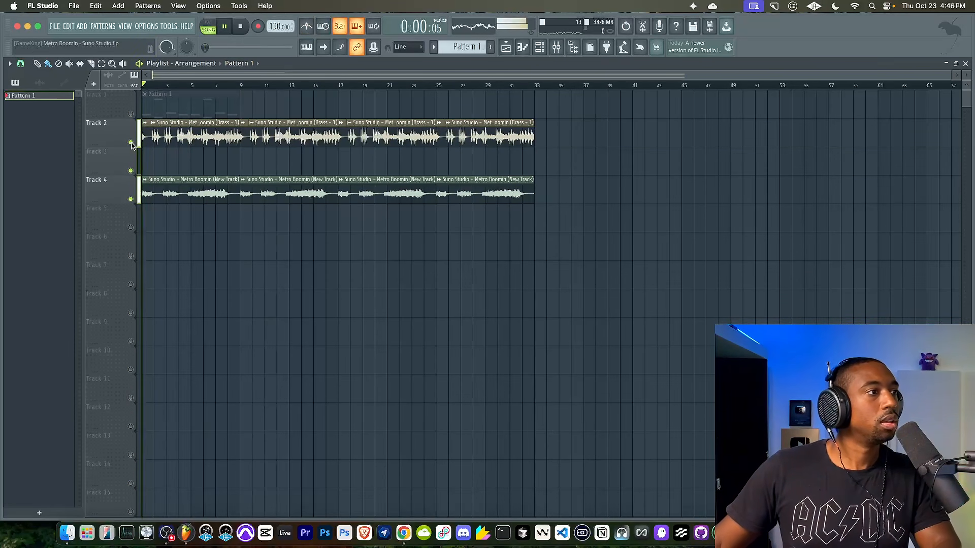
# Delete the short brass clip at the start of track 2, audition track 1 in solo and reactivate all tracks.
pyautogui.press('space')
pyautogui.press('space')
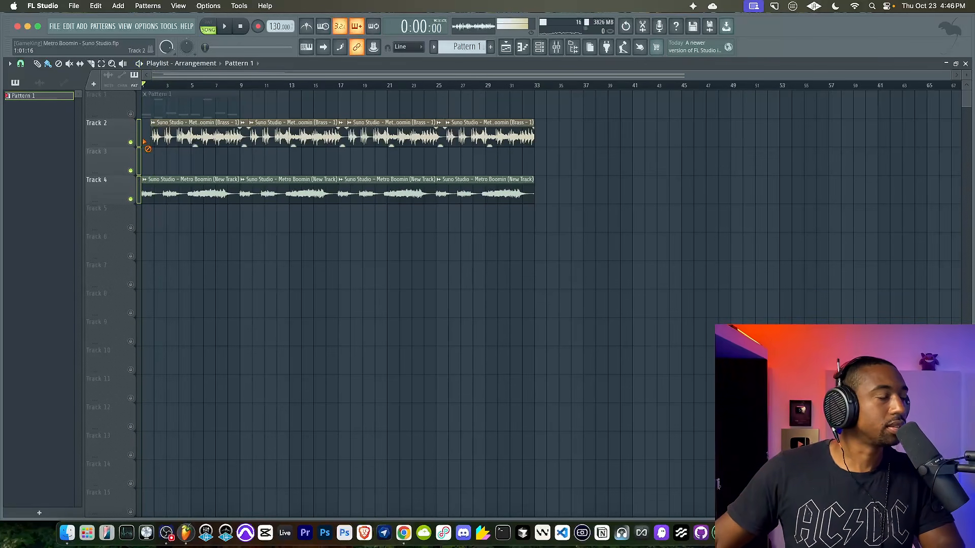
pyautogui.keyDown('ctrl'); pyautogui.click(131, 116); pyautogui.keyUp('ctrl')
pyautogui.press('space')
pyautogui.press('space')
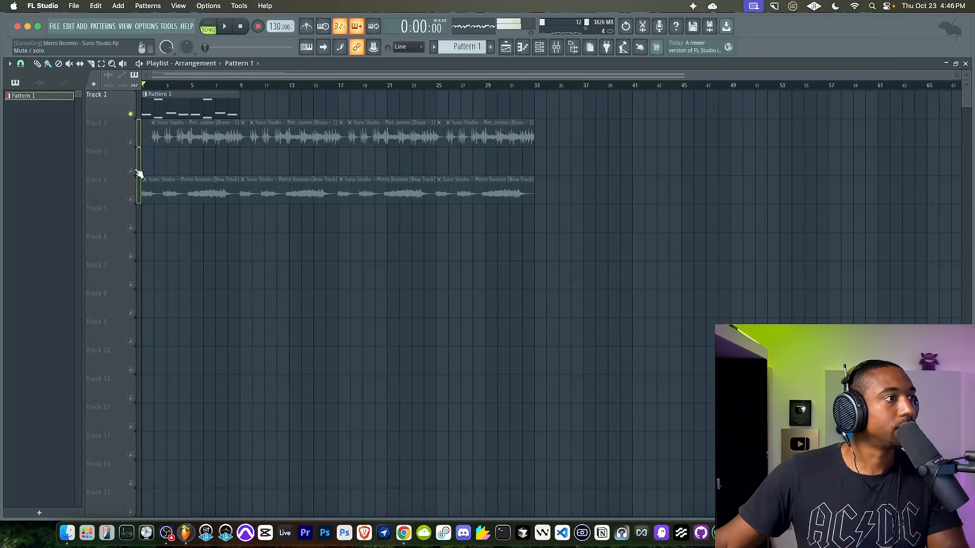
pyautogui.keyDown('ctrl'); pyautogui.click(133, 171); pyautogui.keyUp('ctrl')
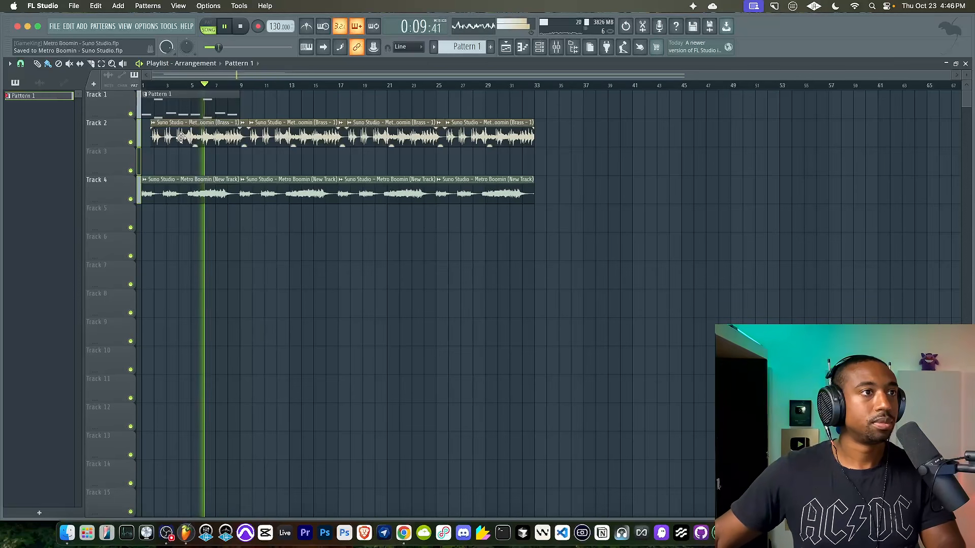
# Lower the Brass and New Track insert volumes in the mixer and switch the channel rack to the Unsorted group.
pyautogui.click(556, 47)
pyautogui.moveTo(299, 276); pyautogui.dragTo(331, 287)
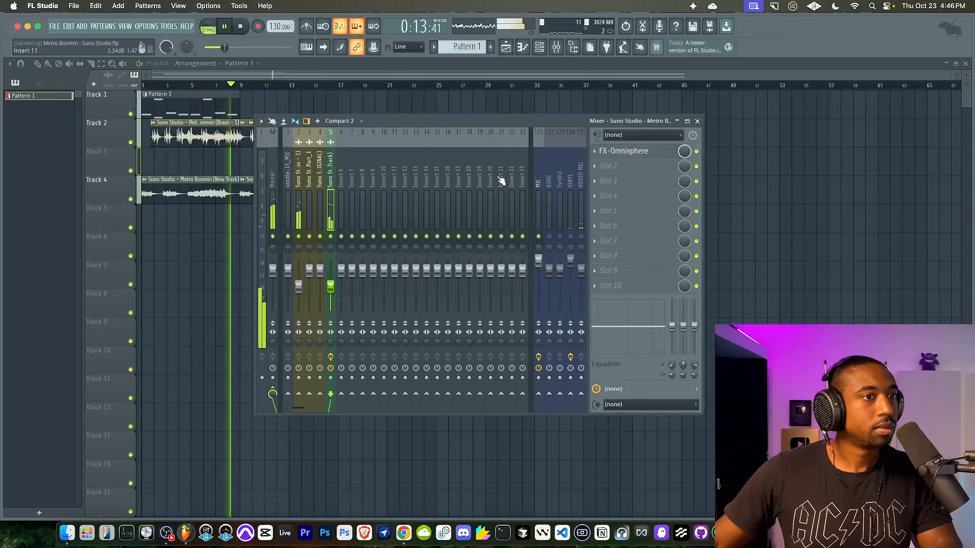
pyautogui.click(540, 48)
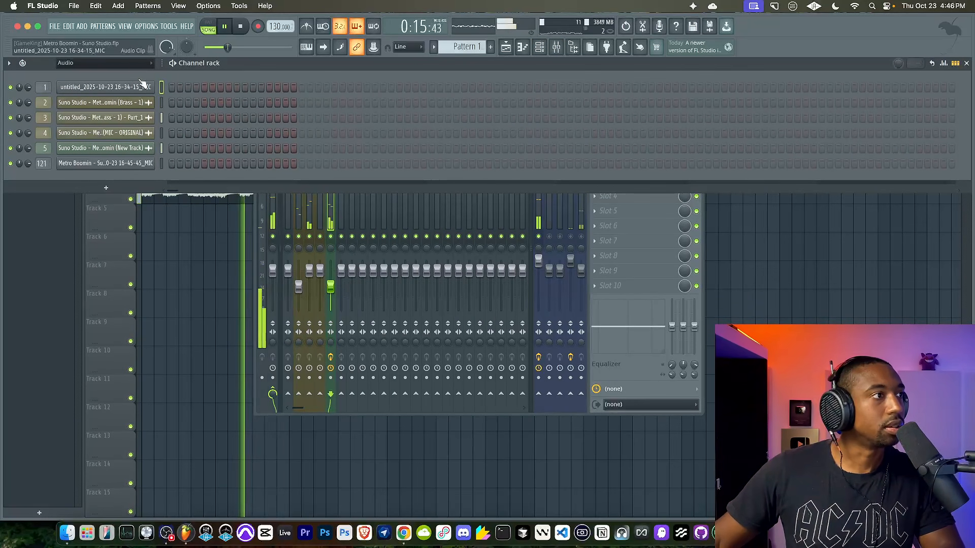
pyautogui.click(103, 63)
pyautogui.click(86, 96)
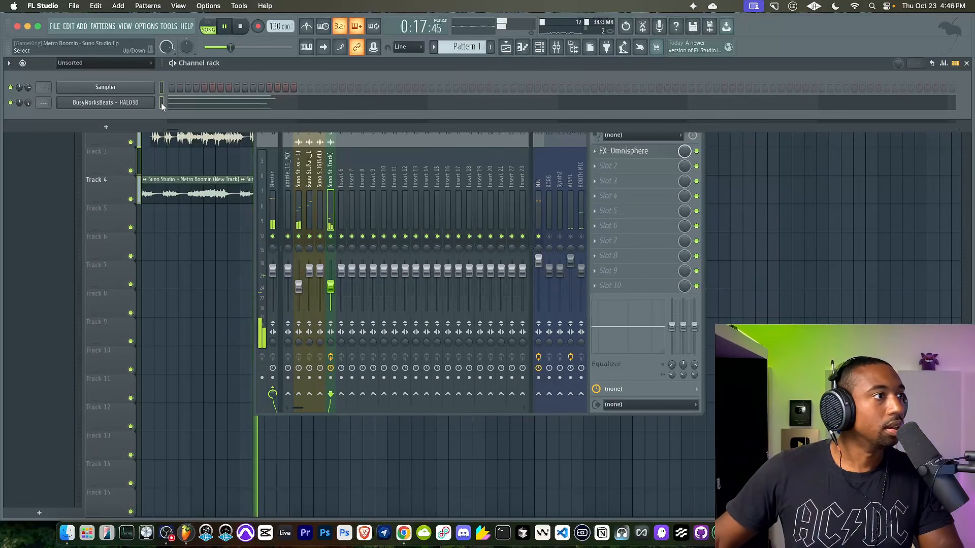
pyautogui.click(183, 243)
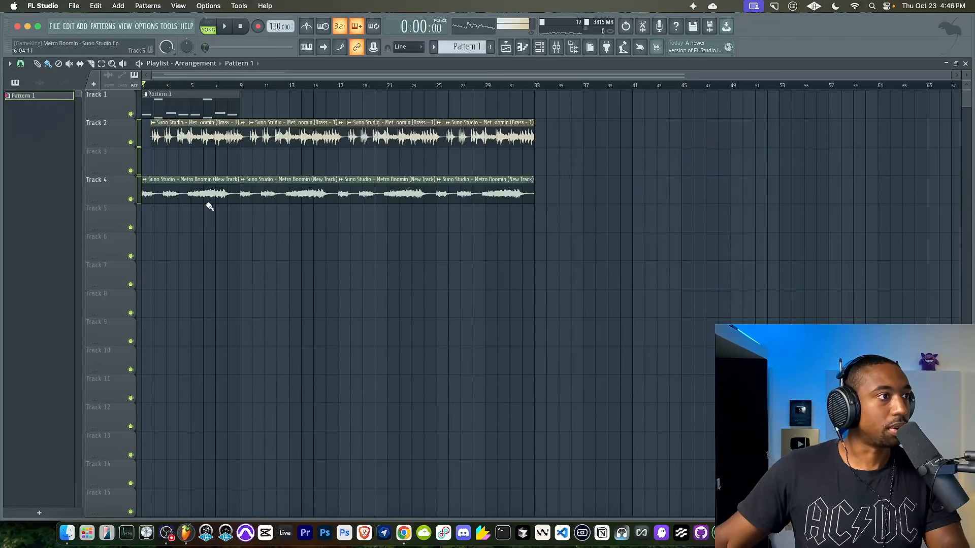
# Delete the short leftover brass slices between the main brass clips on track 2.
pyautogui.rightClick(243, 130)
pyautogui.click(245, 111)
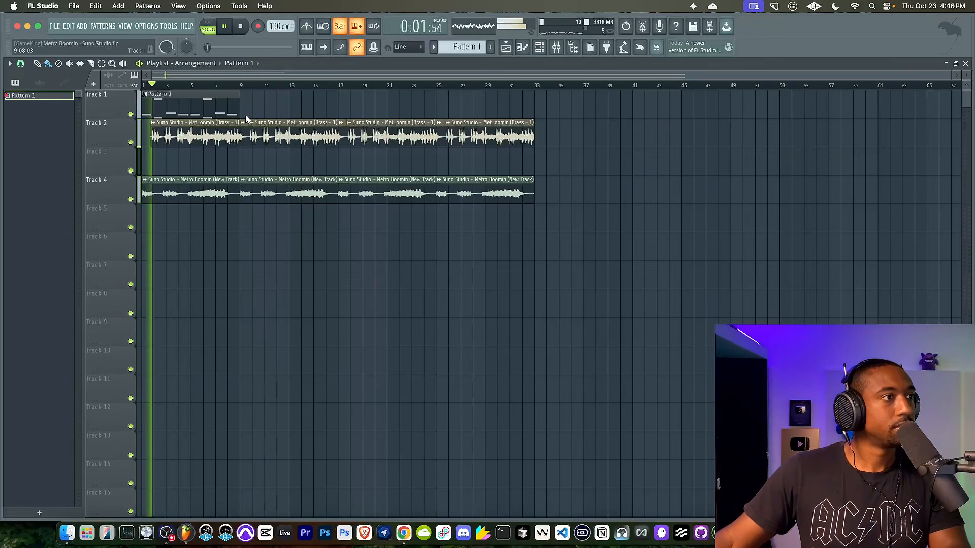
pyautogui.press('space')
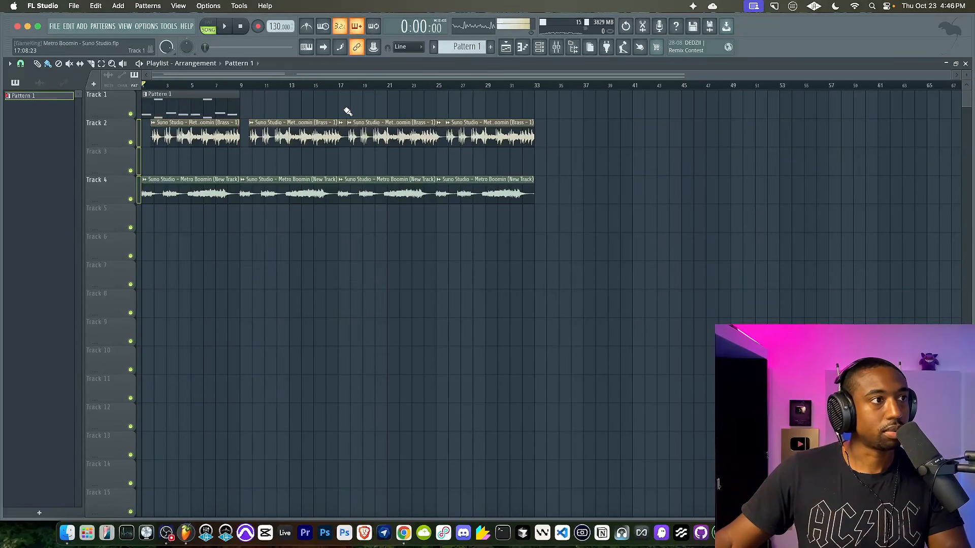
pyautogui.moveTo(444, 114); pyautogui.dragTo(442, 130)
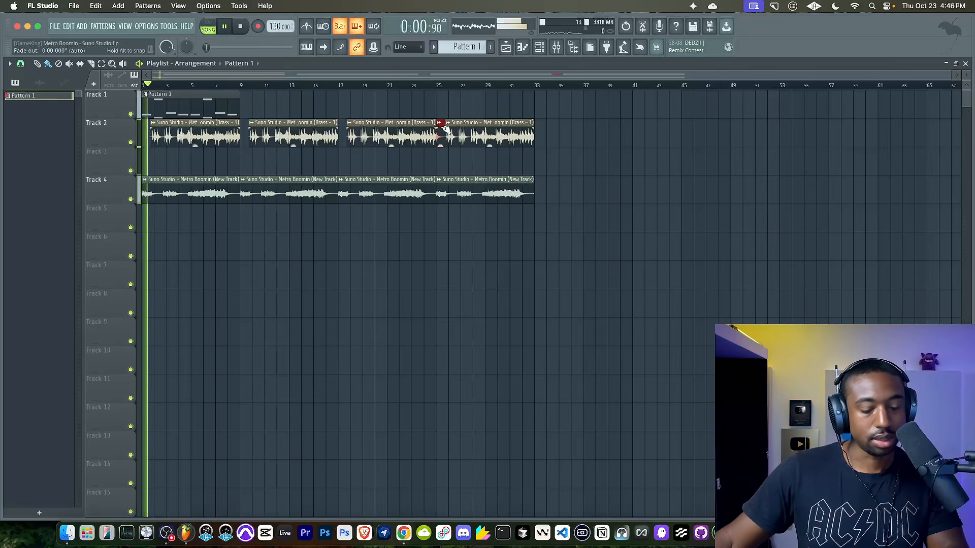
pyautogui.press('Delete')
# Repeat the Pattern 1 clip on track 1 three more times so it fills the arrangement up to bar 33.
pyautogui.moveTo(545, 133); pyautogui.dragTo(196, 131)
pyautogui.moveTo(288, 101)
pyautogui.mouseDown()
pyautogui.moveTo(180, 103)
pyautogui.moveTo(268, 95)
pyautogui.moveTo(196, 99)
pyautogui.moveTo(398, 103)
pyautogui.mouseUp()
pyautogui.keyDown('ctrl'); pyautogui.click(611, 125); pyautogui.keyUp('ctrl')
# Lower the HALO3D insert's volume in the mixer to about 60% during playback.
pyautogui.click(557, 47)
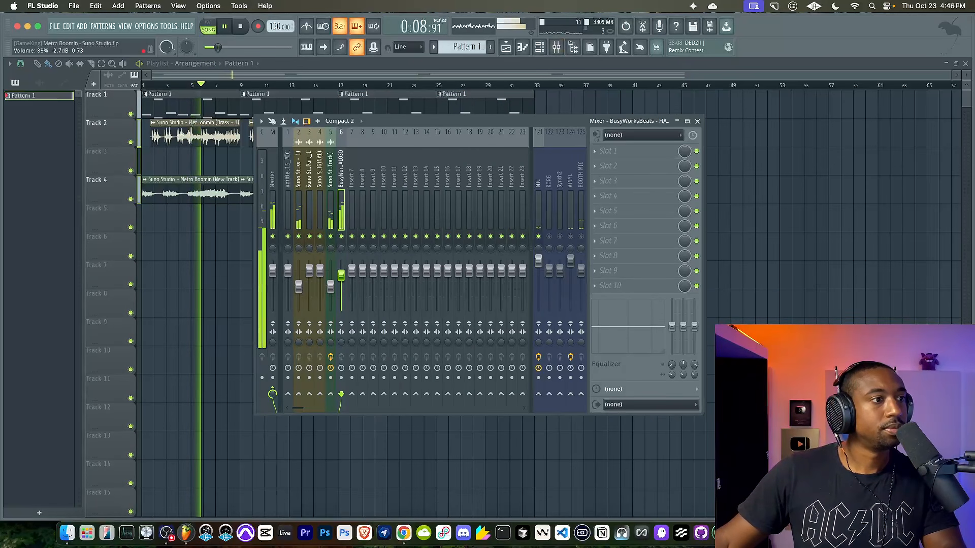
pyautogui.moveTo(340, 269); pyautogui.dragTo(340, 284)
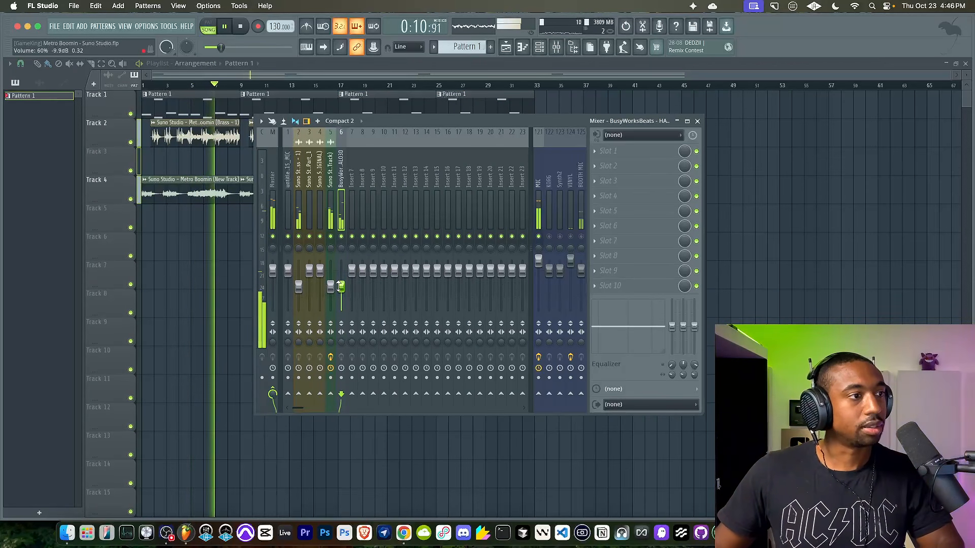
pyautogui.click(751, 278)
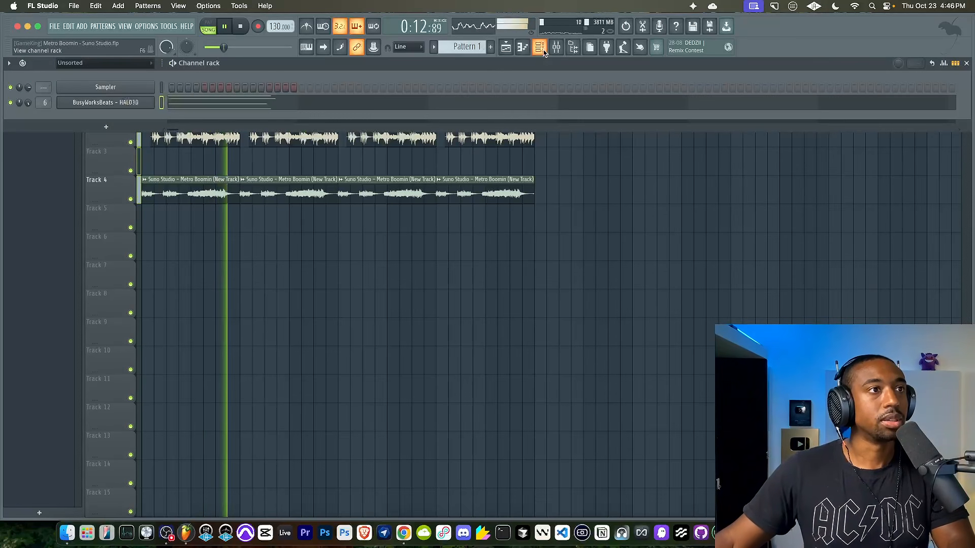
# Start an empty Pattern 2 and add a second HALO3D instrument with the Covenant preset from the Bells category.
pyautogui.click(539, 47)
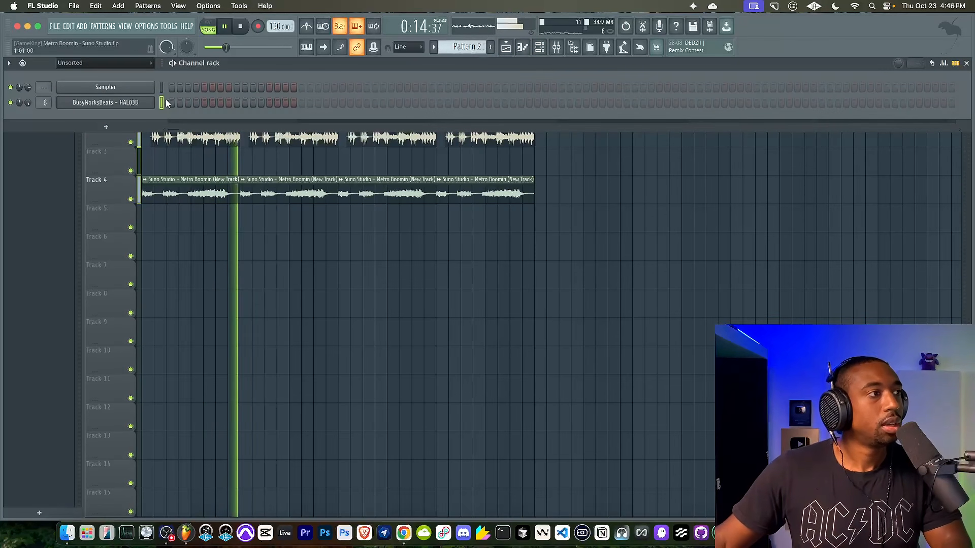
pyautogui.click(106, 127)
pyautogui.click(123, 413)
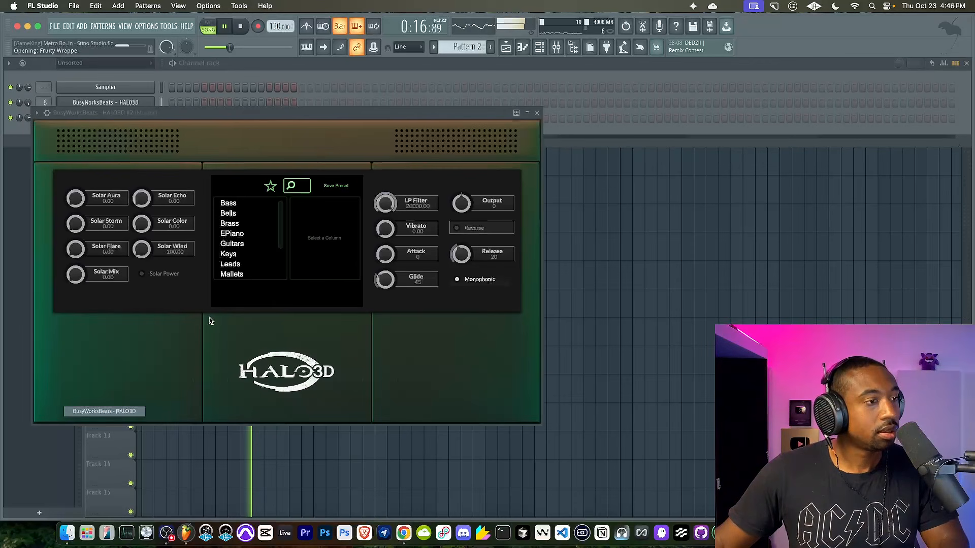
pyautogui.click(230, 214)
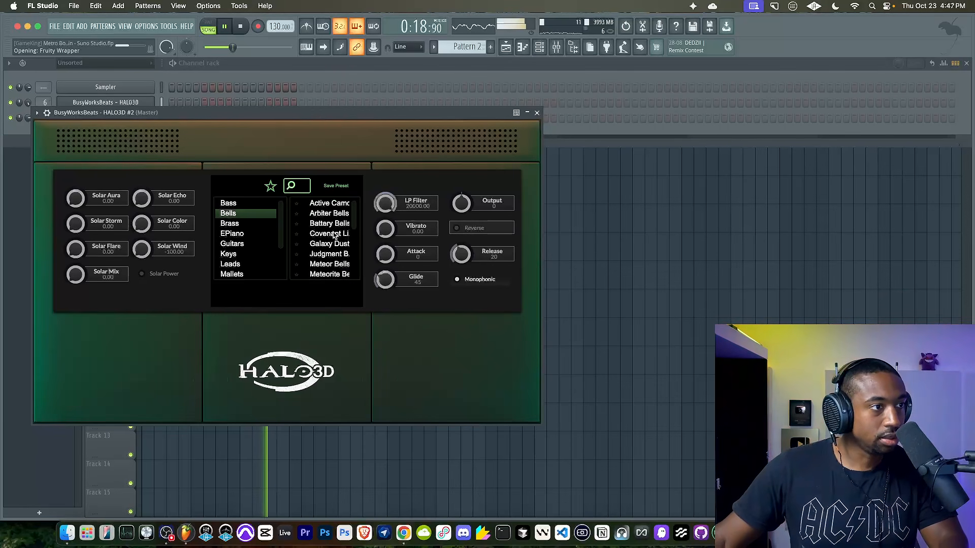
pyautogui.click(329, 234)
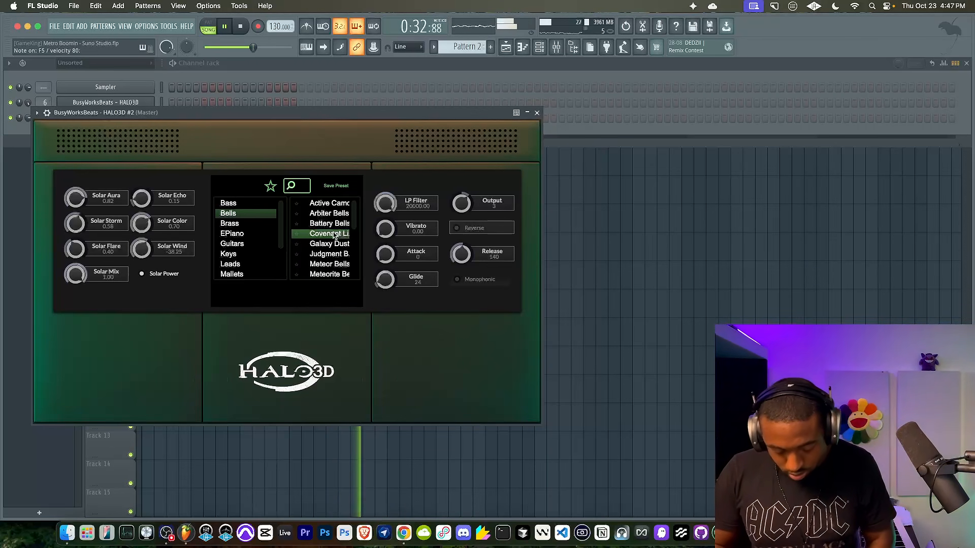
# Route the second HALO3D channel to its own mixer insert 7 and mute the MIC insert.
pyautogui.click(537, 113)
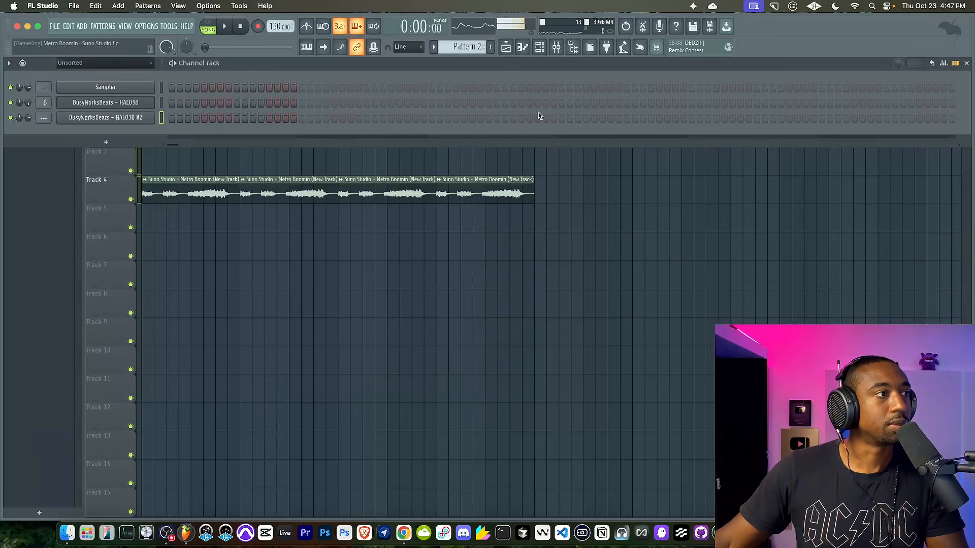
pyautogui.hotkey('ctrl', 'l')
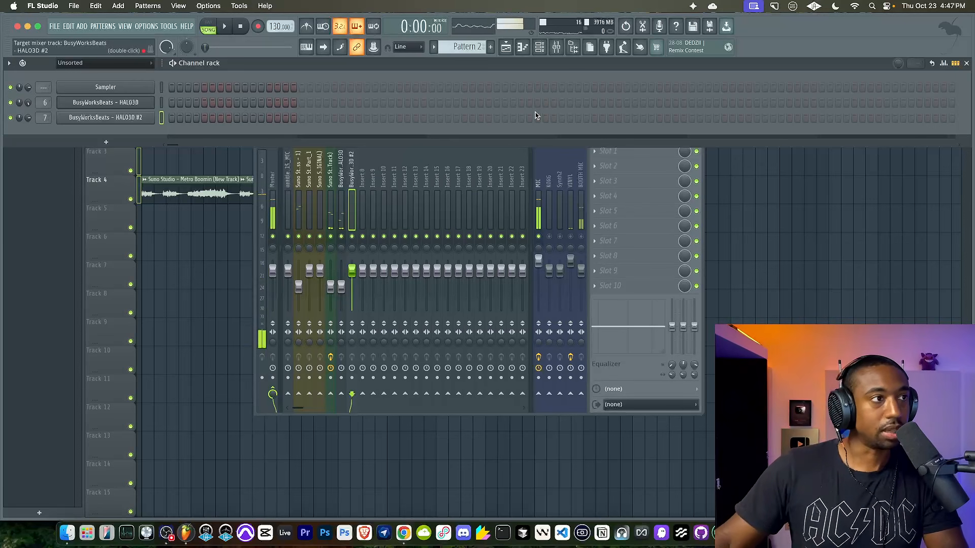
pyautogui.click(538, 237)
pyautogui.click(697, 121)
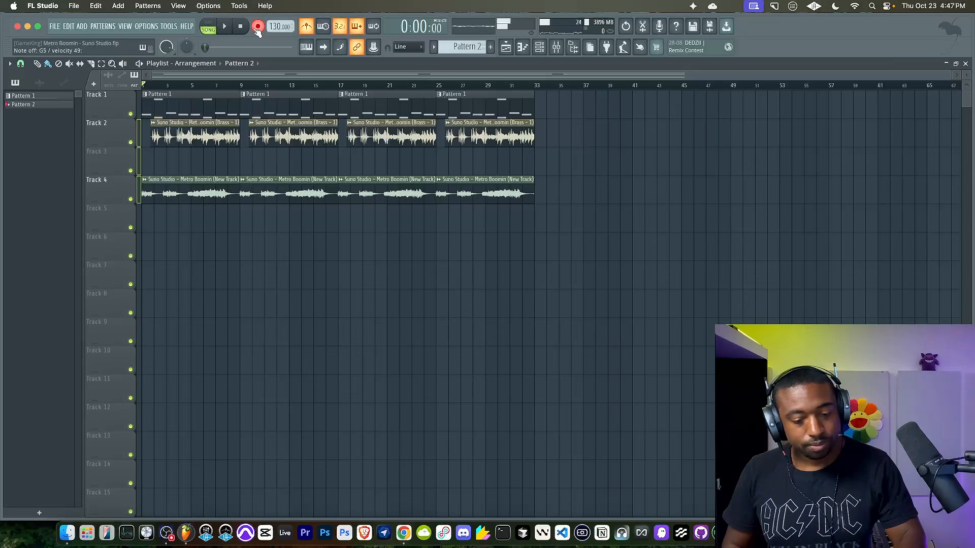
# Record a bell melody over the arrangement into Pattern 2 with the metronome on, and play it back.
pyautogui.press('space')
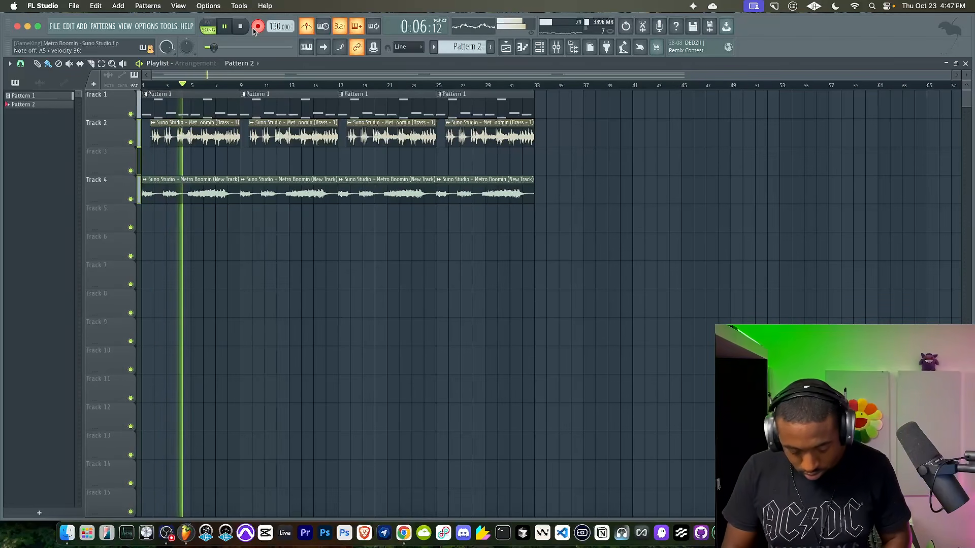
pyautogui.press('space')
pyautogui.press('space')
# Delete the stray E6 and second short D6 notes just before bar 4 of the recorded bell melody and lengthen the remaining D6.
pyautogui.doubleClick(179, 166)
pyautogui.hscroll(-3, 169, 175)
pyautogui.scroll(5, 73, 192)
pyautogui.scroll(3, 191, 199)
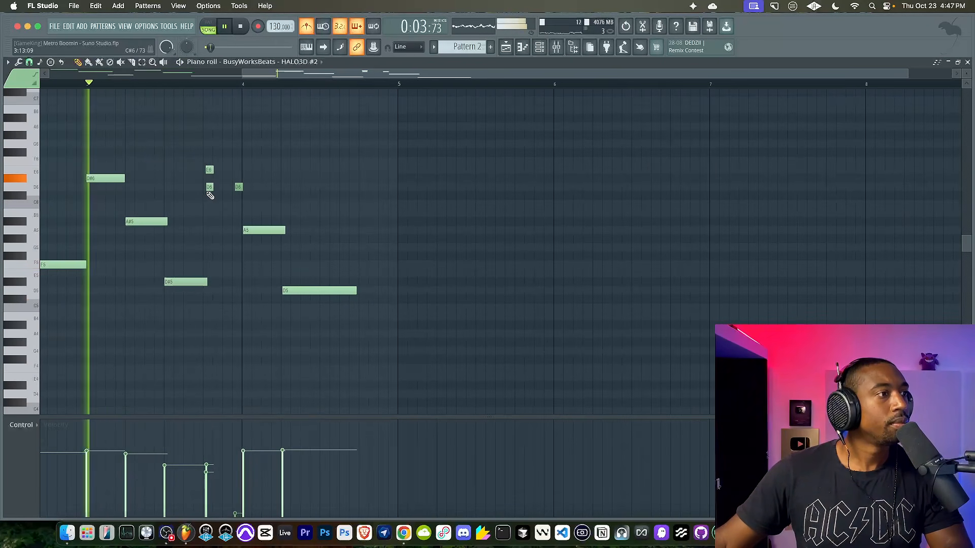
pyautogui.rightClick(211, 170)
pyautogui.click(210, 186)
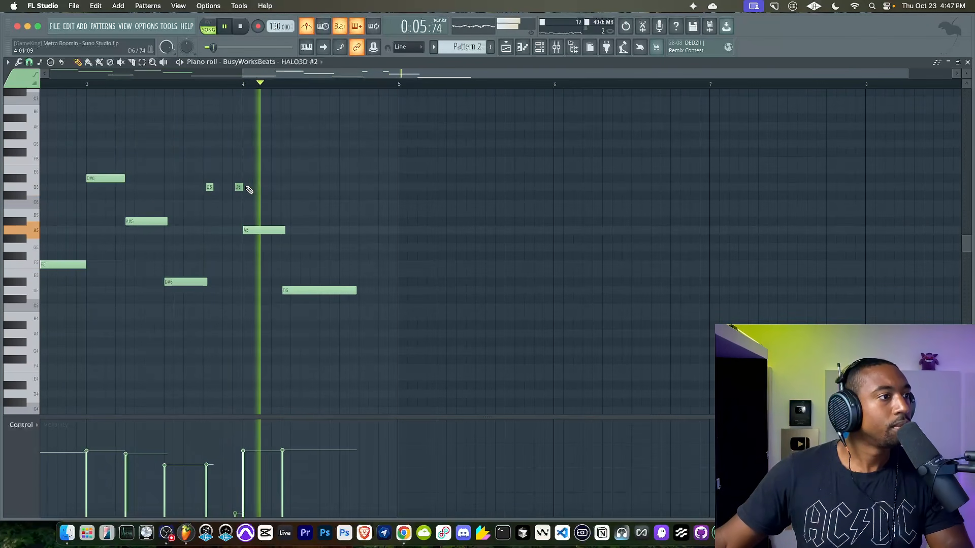
pyautogui.rightClick(239, 187)
pyautogui.press('space')
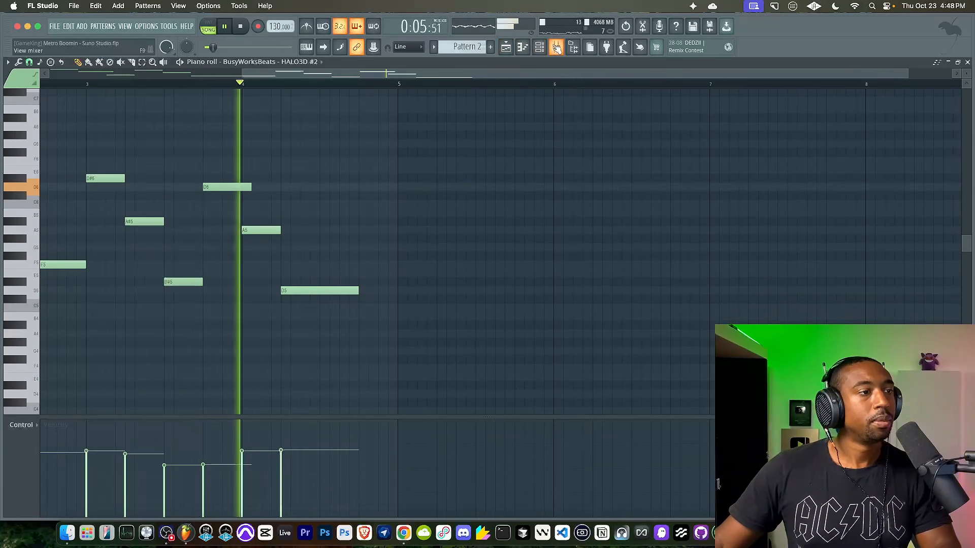
# Transpose the Pattern 2 bell melody up one octave.
pyautogui.press('F9')
pyautogui.click(506, 47)
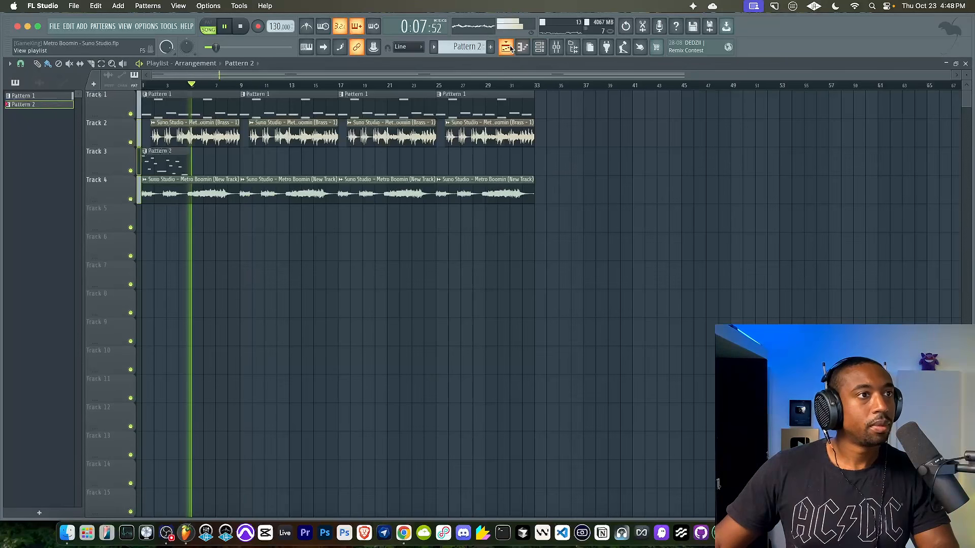
pyautogui.doubleClick(161, 167)
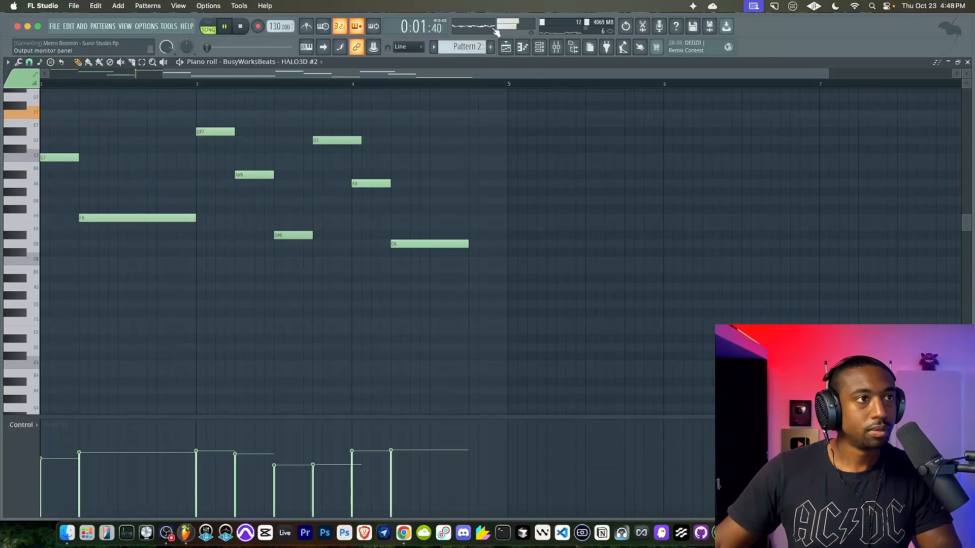
# Switch the second HALO3D instrument to the Arbiter Bells preset.
pyautogui.click(539, 49)
pyautogui.click(140, 119)
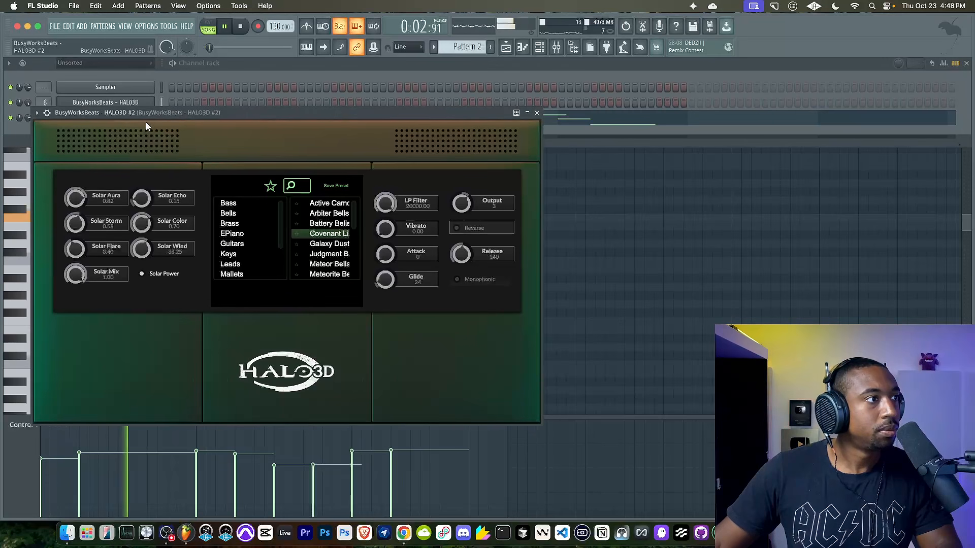
pyautogui.click(330, 213)
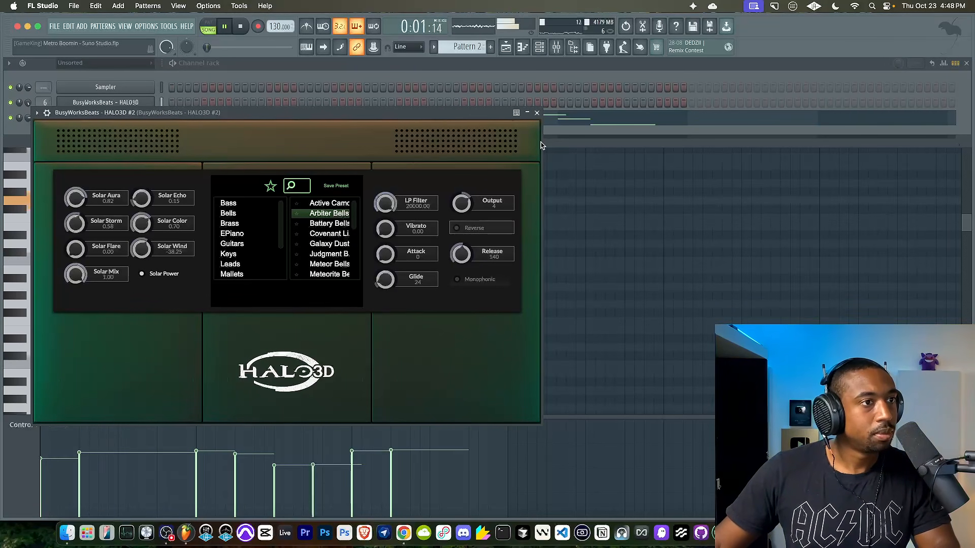
pyautogui.click(538, 112)
# Rebalance the mixer by raising the Brass insert to 70% and lowering the New Track and first HALO3D inserts.
pyautogui.press('F9')
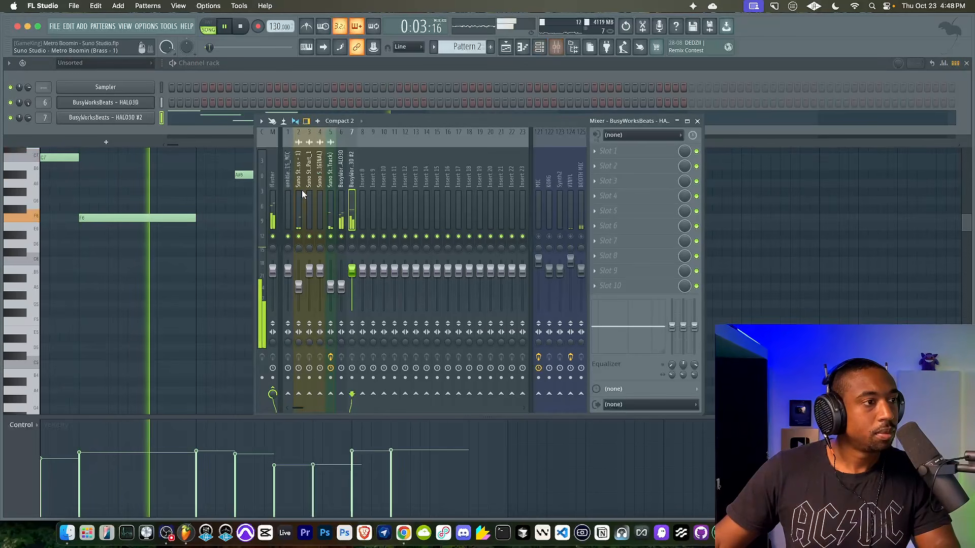
pyautogui.moveTo(299, 285); pyautogui.dragTo(341, 289)
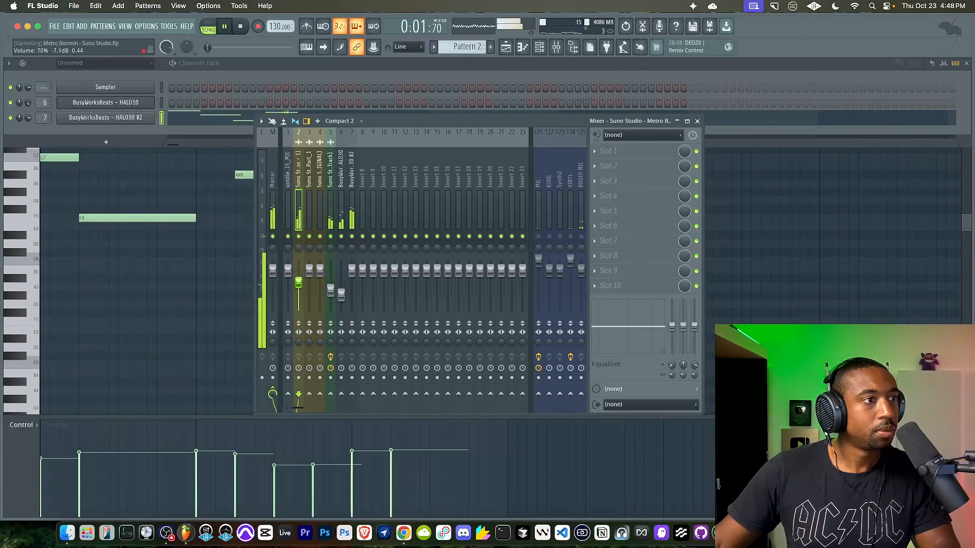
pyautogui.press('space')
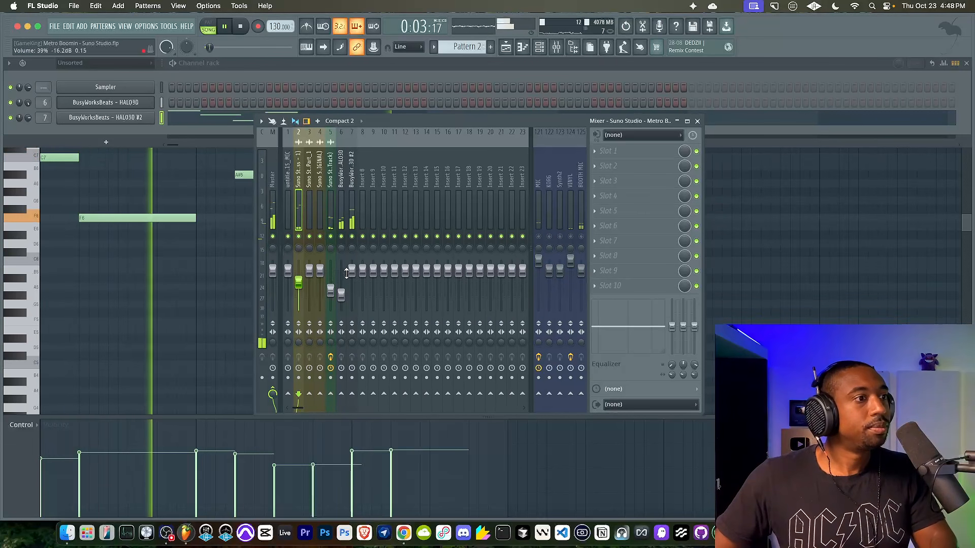
pyautogui.click(697, 121)
# Repeat the Pattern 2 clip along track 3 until it fills the arrangement up to bar 33.
pyautogui.click(506, 47)
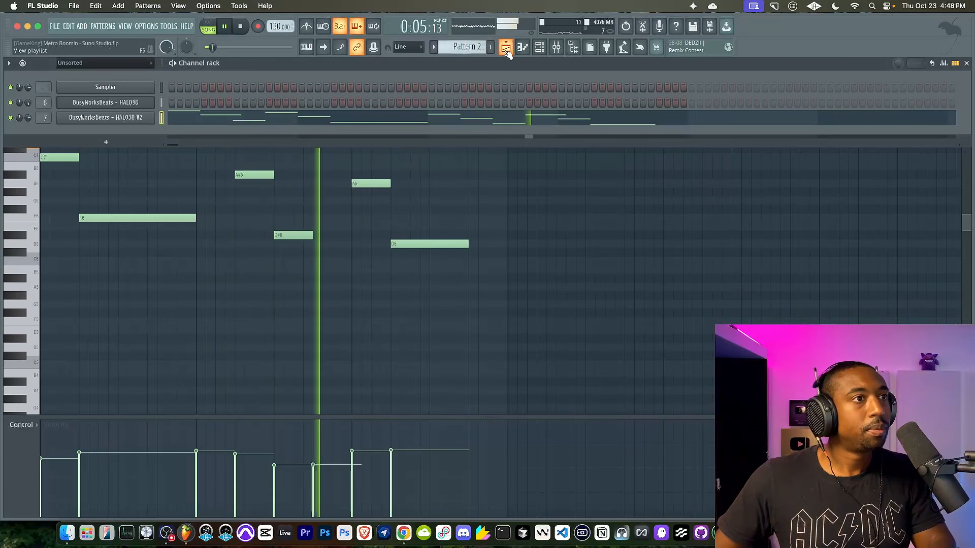
pyautogui.moveTo(233, 161)
pyautogui.mouseDown()
pyautogui.moveTo(150, 163)
pyautogui.moveTo(292, 163)
pyautogui.moveTo(248, 160)
pyautogui.mouseUp()
pyautogui.moveTo(321, 162); pyautogui.dragTo(370, 163)
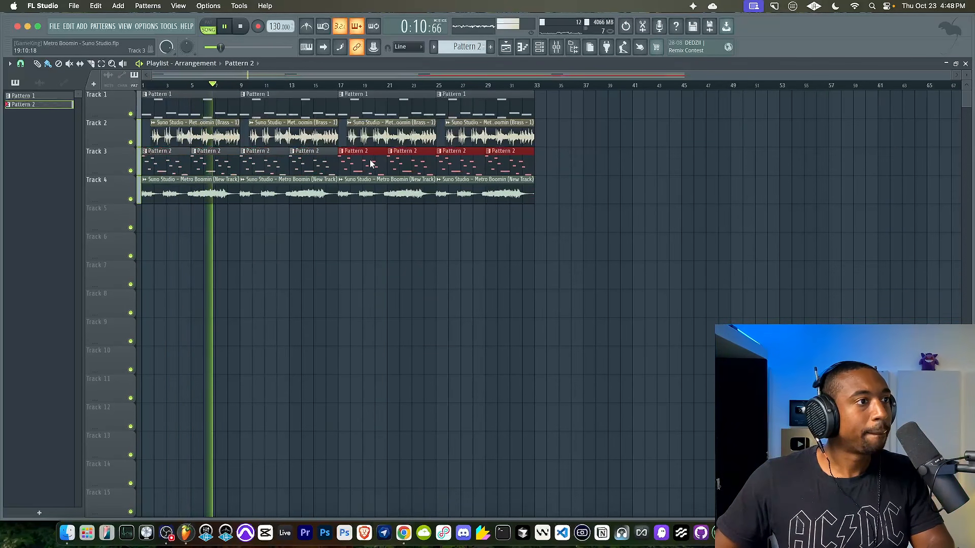
pyautogui.keyDown('super'); pyautogui.click(349, 236); pyautogui.keyUp('super')
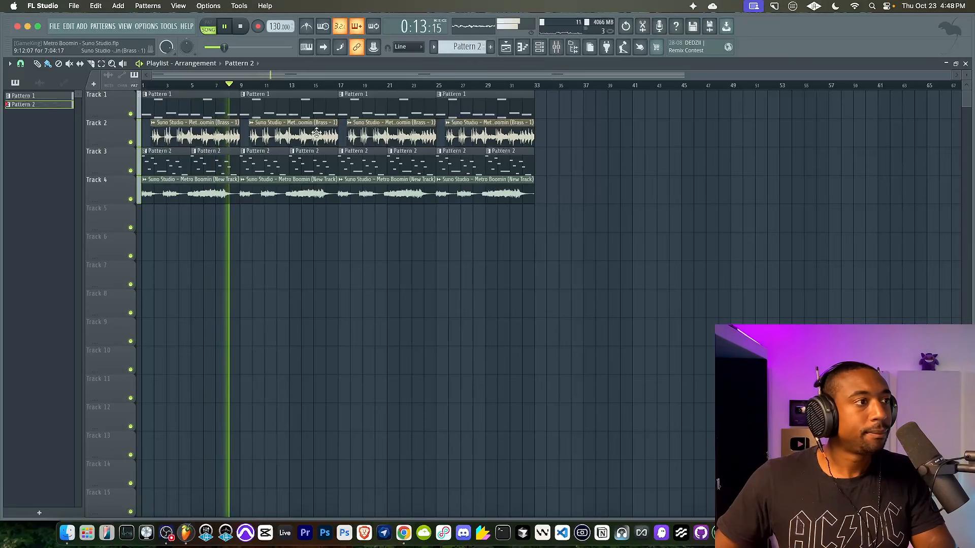
# Merge the first two Pattern 2 clips on track 3 into one eight-bar pattern clip.
pyautogui.moveTo(200, 160); pyautogui.dragTo(174, 161)
pyautogui.press('super+g')
pyautogui.press('super+z')
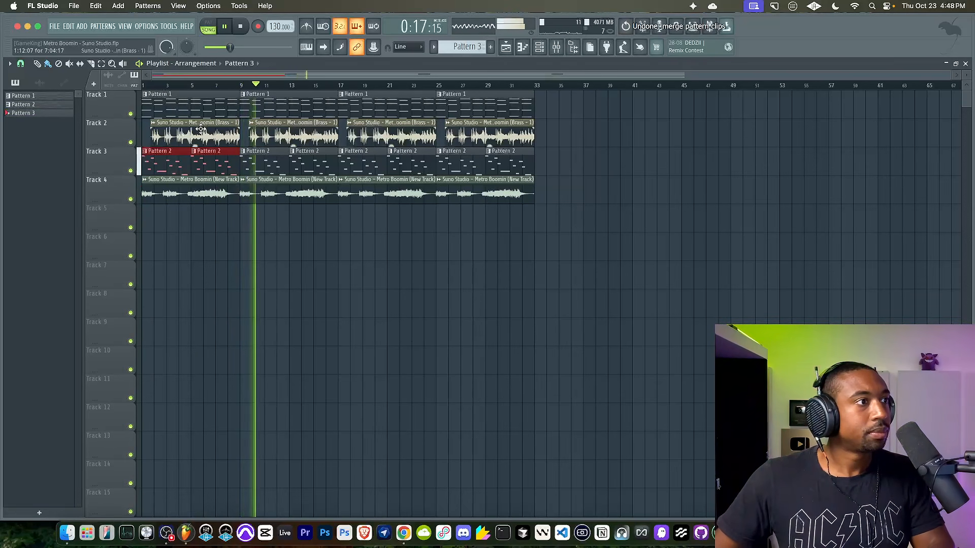
pyautogui.press('space')
pyautogui.press('space')
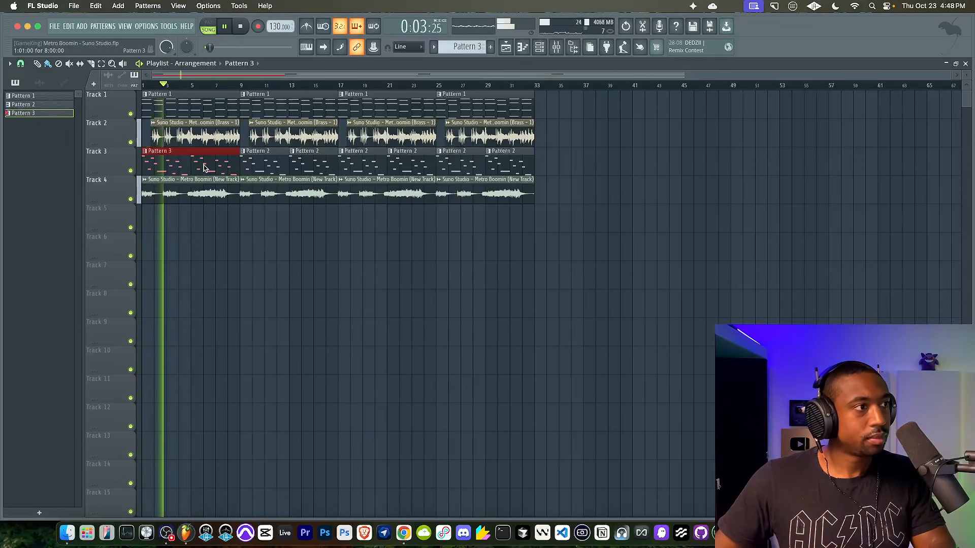
# In the merged bell pattern, delete the A6 note in bar 8 and stretch the final D6 note across the whole bar.
pyautogui.doubleClick(199, 163)
pyautogui.hscroll(5, 154, 176)
pyautogui.scroll(5, 223, 192)
pyautogui.hscroll(-3, 227, 194)
pyautogui.scroll(-4, 224, 200)
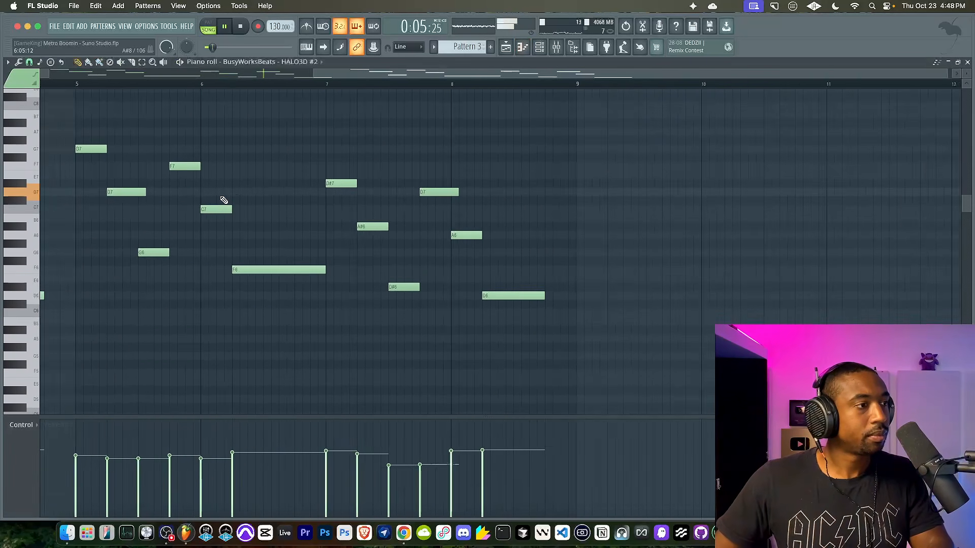
pyautogui.scroll(-3, 224, 200)
pyautogui.hscroll(-4, 189, 202)
pyautogui.scroll(3, 190, 202)
pyautogui.hscroll(2, 190, 202)
pyautogui.scroll(-1, 189, 202)
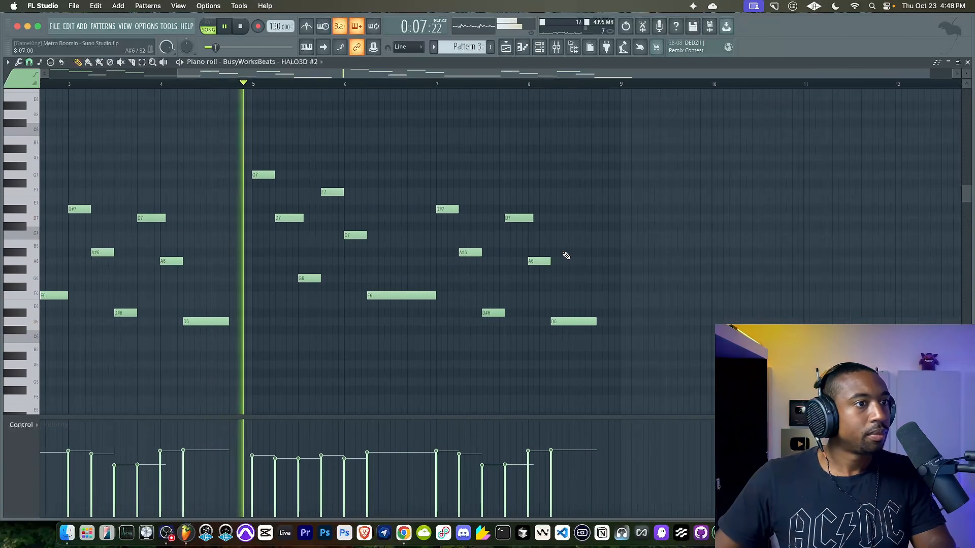
pyautogui.rightClick(540, 260)
pyautogui.moveTo(558, 320); pyautogui.dragTo(619, 322)
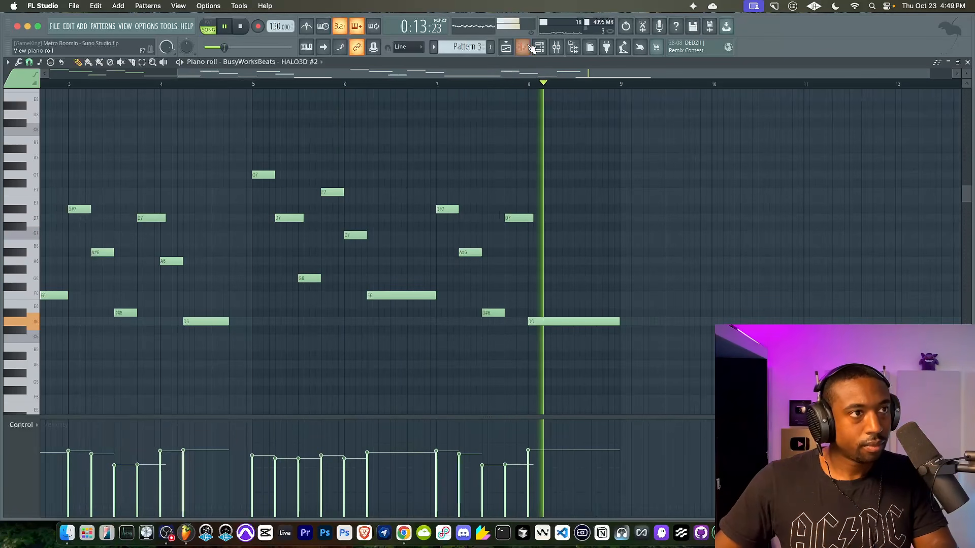
# Replace the remaining Pattern 2 clips on track 3 with two more copies of the Pattern 3 clip.
pyautogui.press('F5')
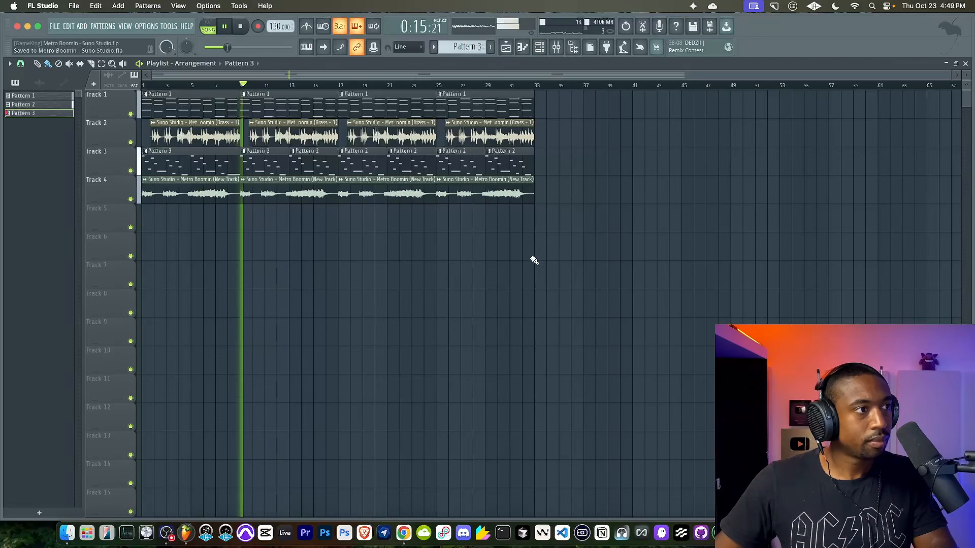
pyautogui.moveTo(281, 158); pyautogui.dragTo(194, 155)
pyautogui.press('Delete')
pyautogui.hotkey('ctrl', 'b')
pyautogui.hotkey('ctrl', 'b')
# Delete the last three brass clips on track 2, keeping only the first one.
pyautogui.rightClick(297, 136)
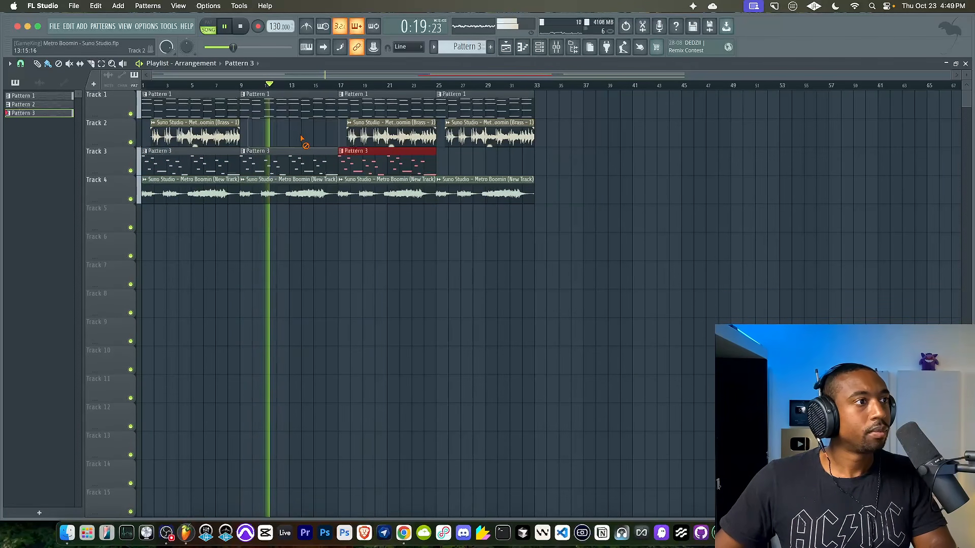
pyautogui.rightClick(378, 125)
pyautogui.rightClick(483, 134)
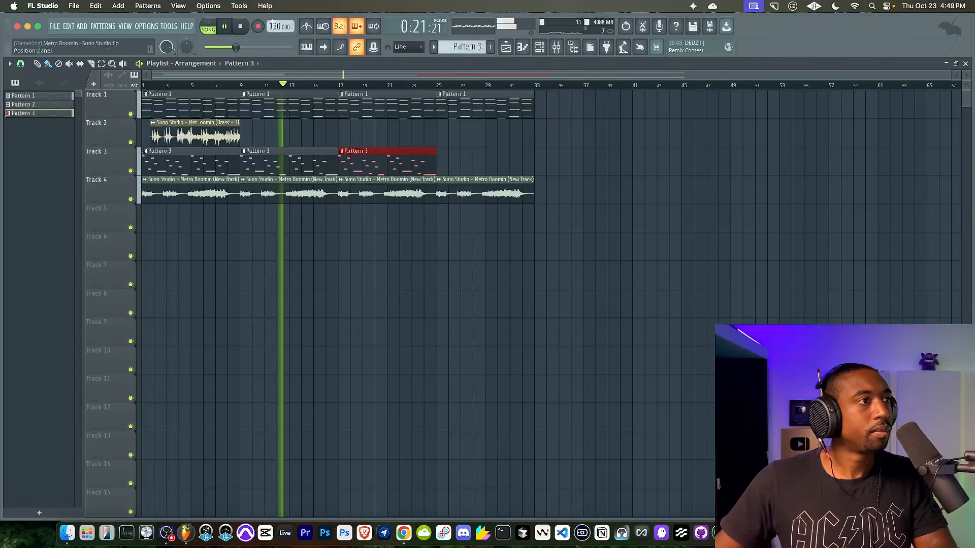
# Turn off the Half Speeder effect in FX-Omnisphere on the Suno Studio New Track mixer insert.
pyautogui.click(241, 27)
pyautogui.click(557, 47)
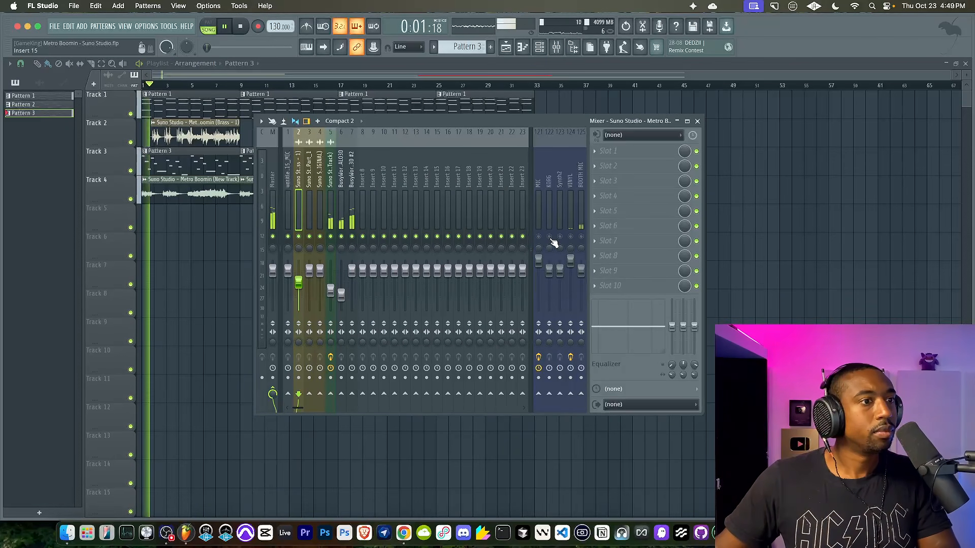
pyautogui.click(330, 199)
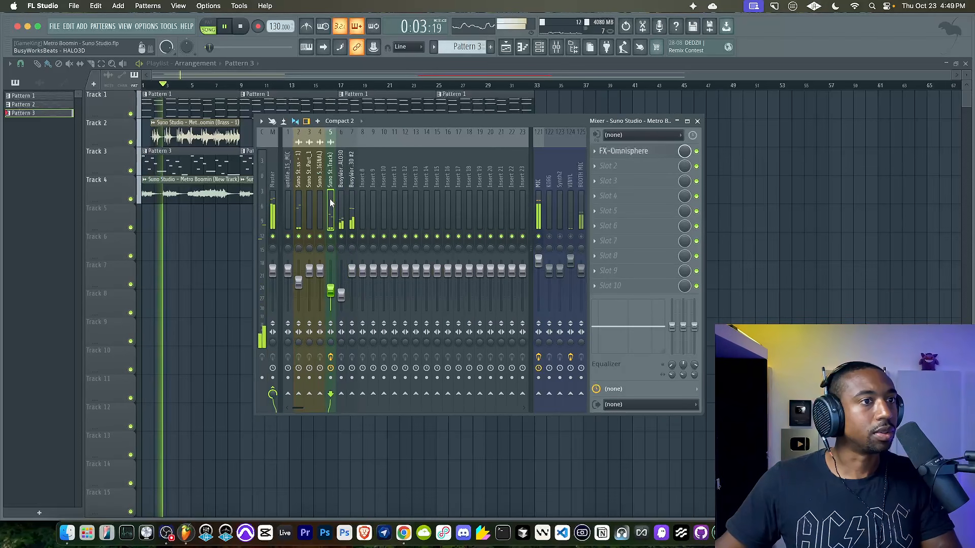
pyautogui.click(633, 152)
pyautogui.press('space')
pyautogui.click(162, 257)
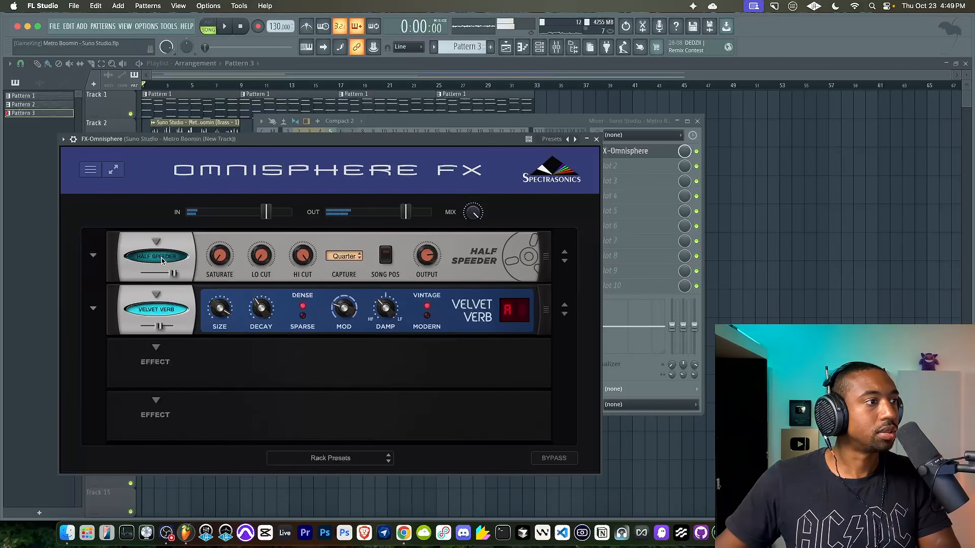
pyautogui.click(597, 140)
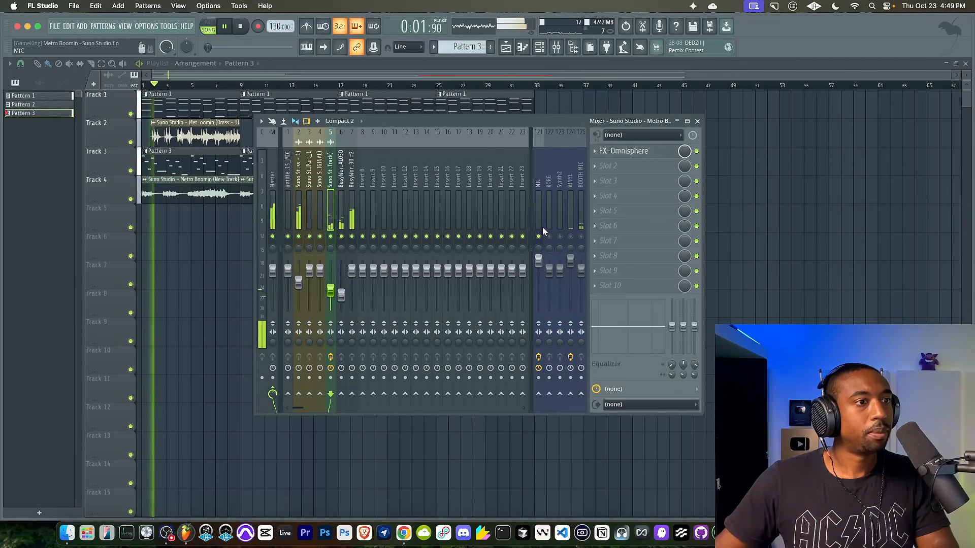
# Lower the Suno Studio brass insert's mixer volume to about 45%.
pyautogui.press('Escape')
pyautogui.moveTo(255, 133); pyautogui.dragTo(156, 136)
pyautogui.press('F9')
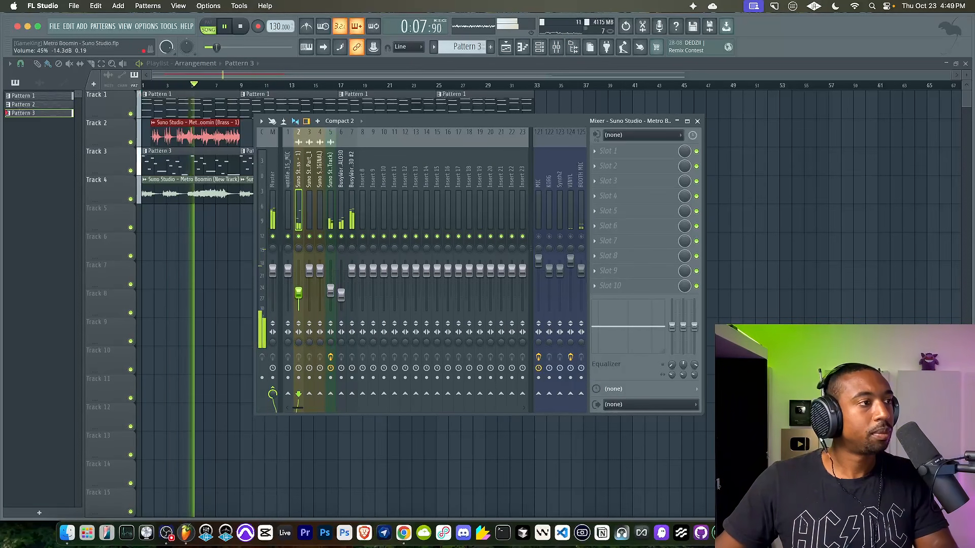
pyautogui.press('F9')
# Duplicate the brass clip along track 2 through bar 32, and delete the copies in the second and fourth eight-bar sections.
pyautogui.moveTo(257, 142); pyautogui.dragTo(169, 142)
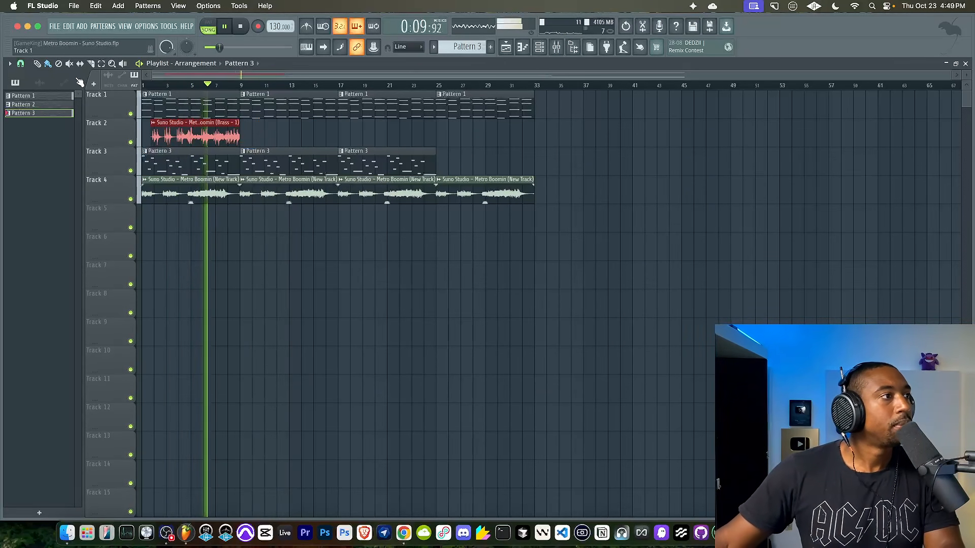
pyautogui.click(20, 63)
pyautogui.click(26, 221)
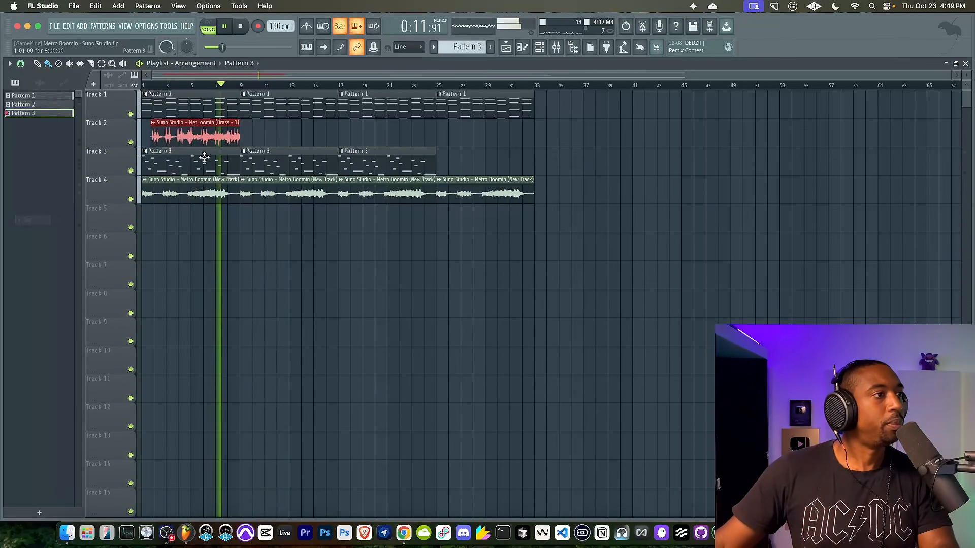
pyautogui.scroll(3, 181, 133)
pyautogui.moveTo(182, 132); pyautogui.dragTo(618, 136)
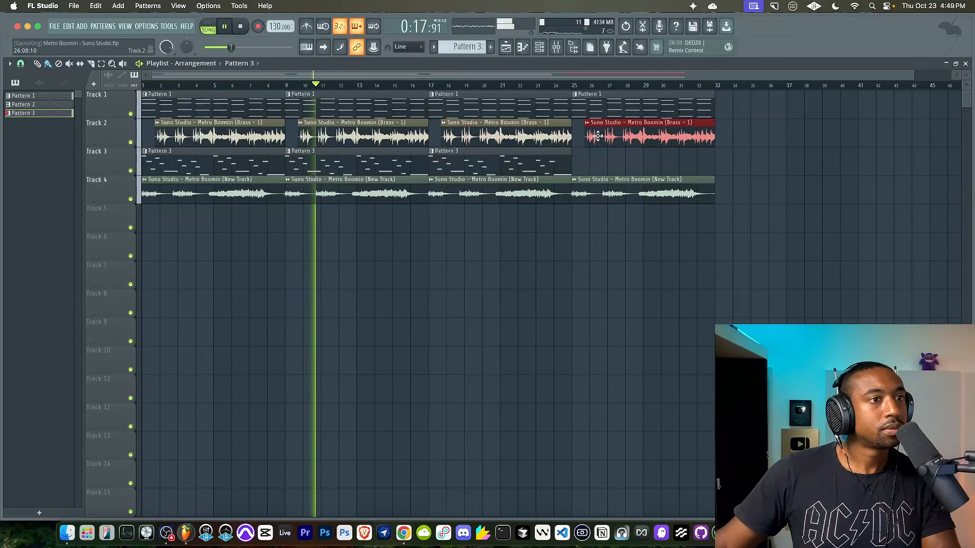
pyautogui.rightClick(404, 135)
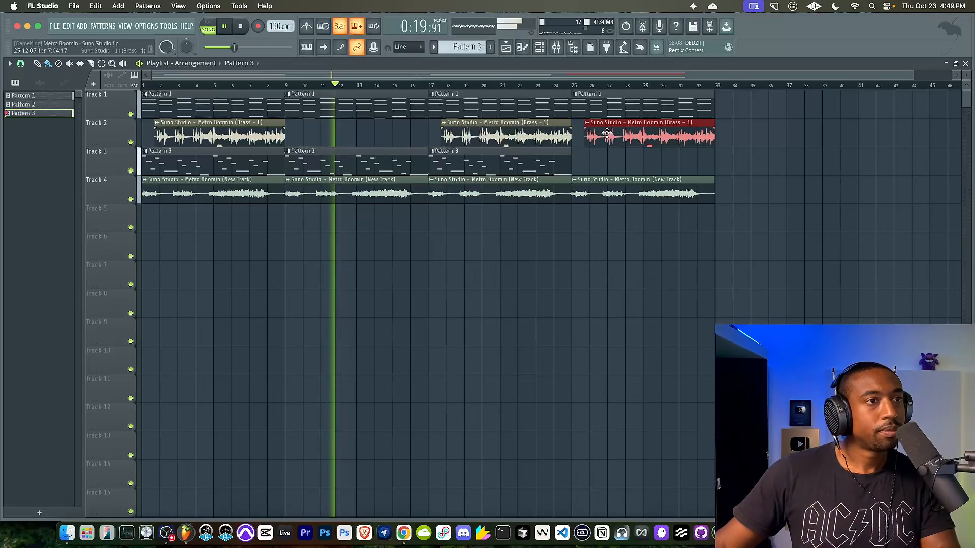
pyautogui.rightClick(664, 139)
# Add the Transporter effect to the HALO3D #2 mixer insert and mute the MIC insert.
pyautogui.click(557, 46)
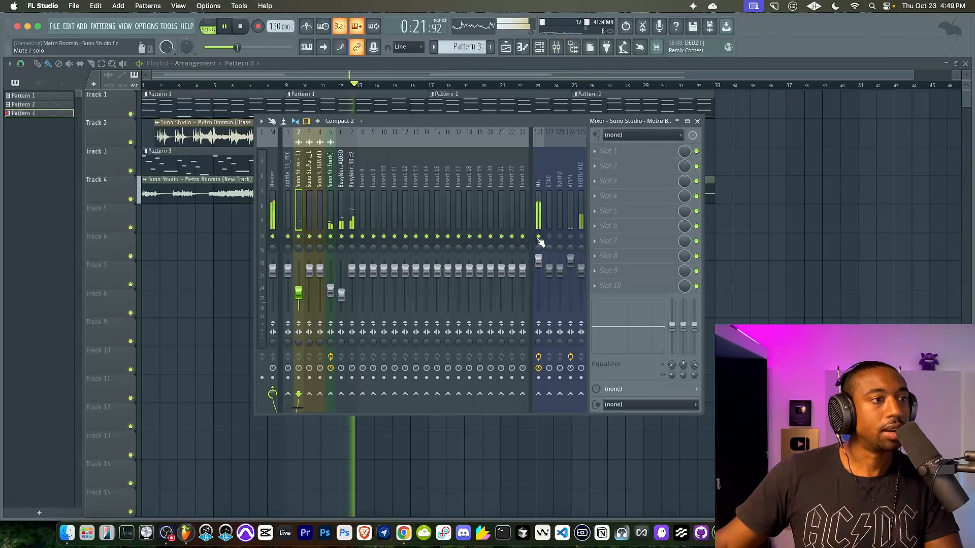
pyautogui.click(352, 199)
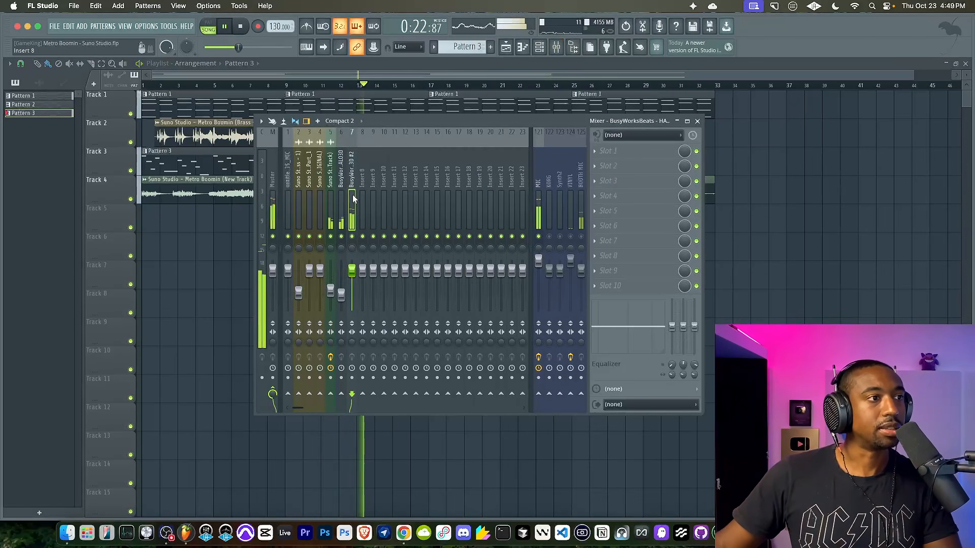
pyautogui.click(619, 153)
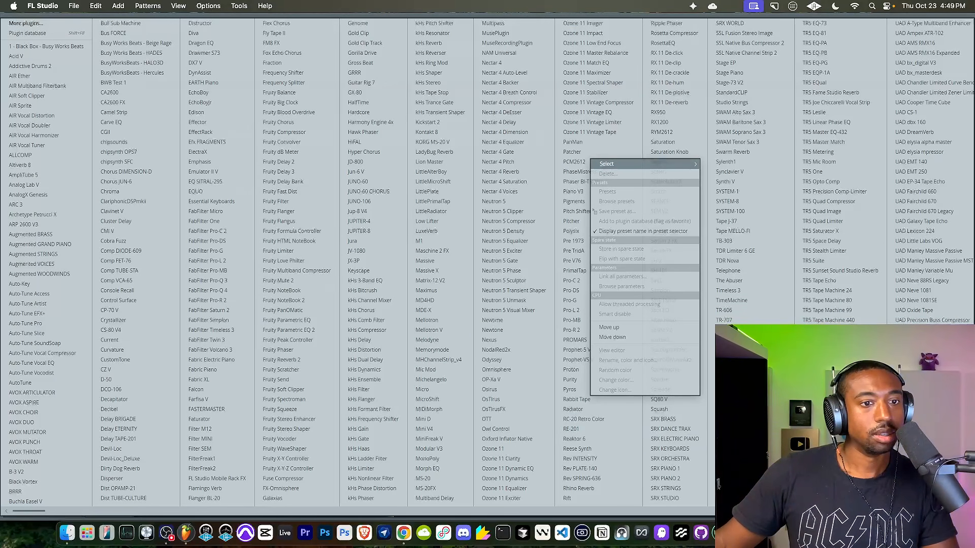
pyautogui.click(817, 389)
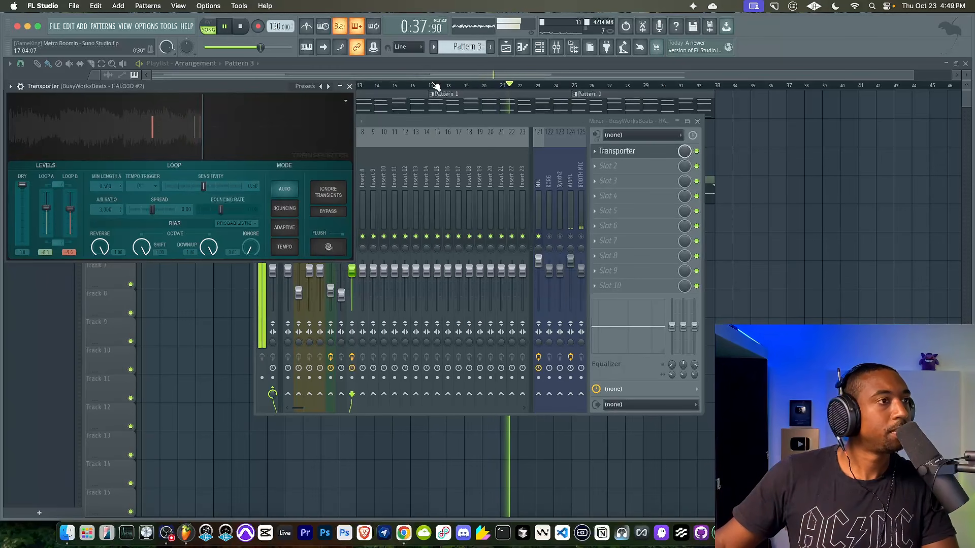
pyautogui.click(350, 87)
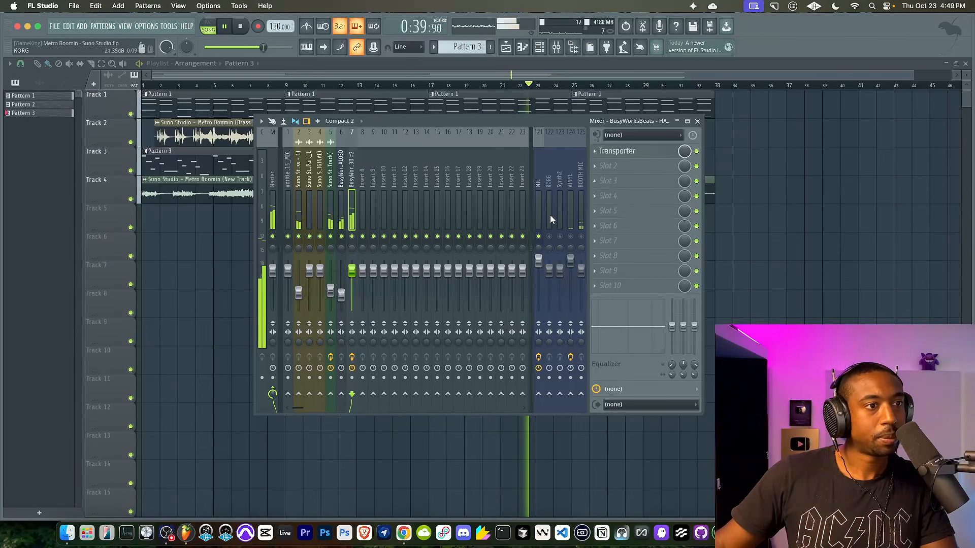
pyautogui.click(539, 238)
pyautogui.rightClick(747, 264)
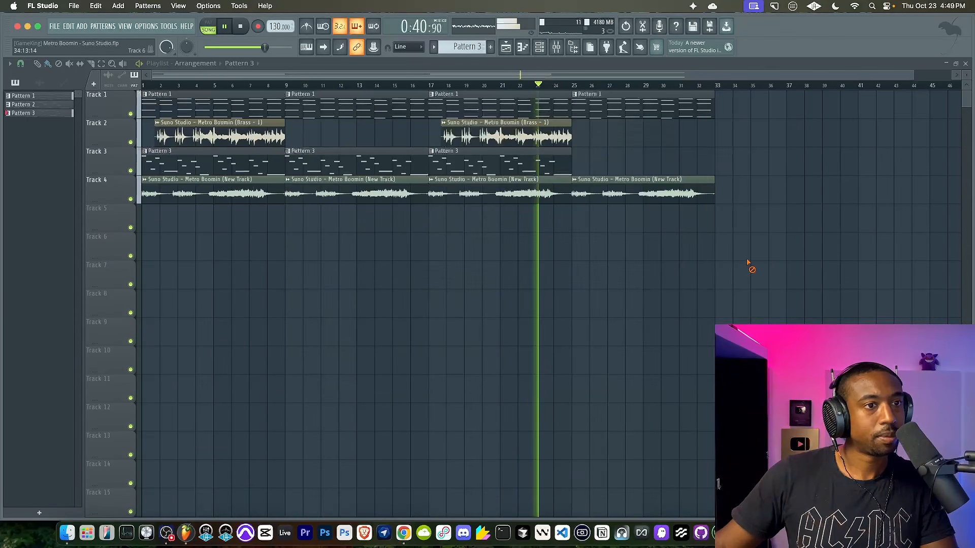
# Lower the dry level in the Transporter effect on the HALO3D #2 insert.
pyautogui.click(557, 47)
pyautogui.click(626, 153)
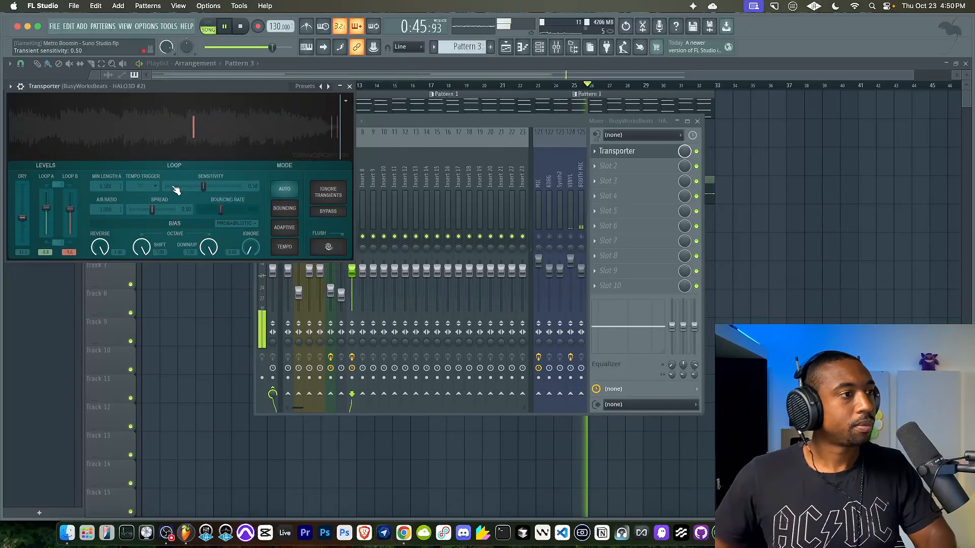
pyautogui.rightClick(153, 322)
# Lower the first HALO3D insert's volume slightly and raise the Suno Studio New Track insert's volume.
pyautogui.click(557, 47)
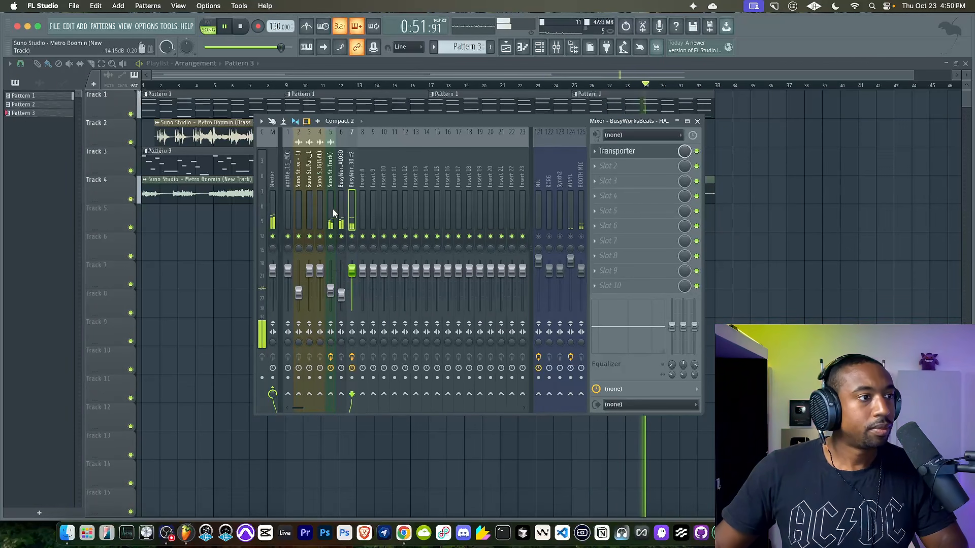
pyautogui.click(342, 294)
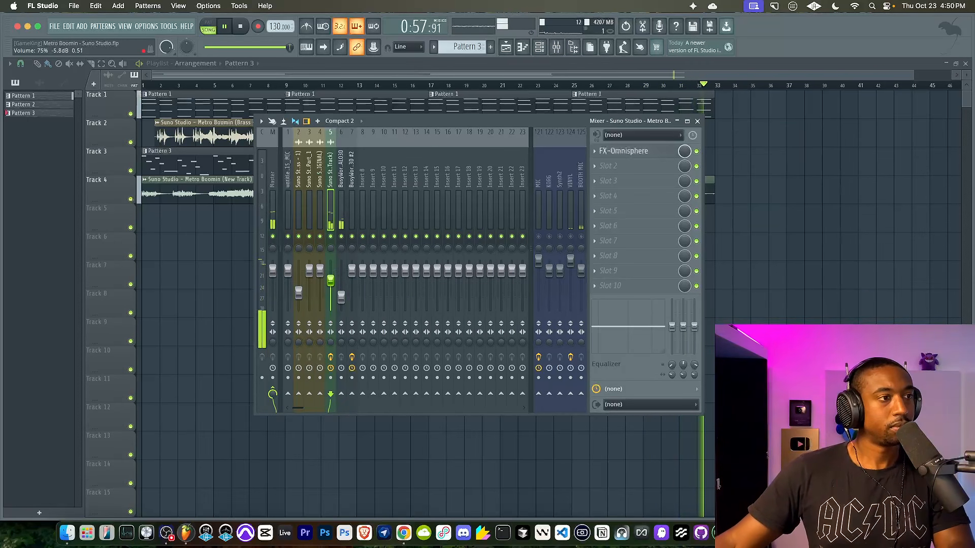
pyautogui.click(353, 224)
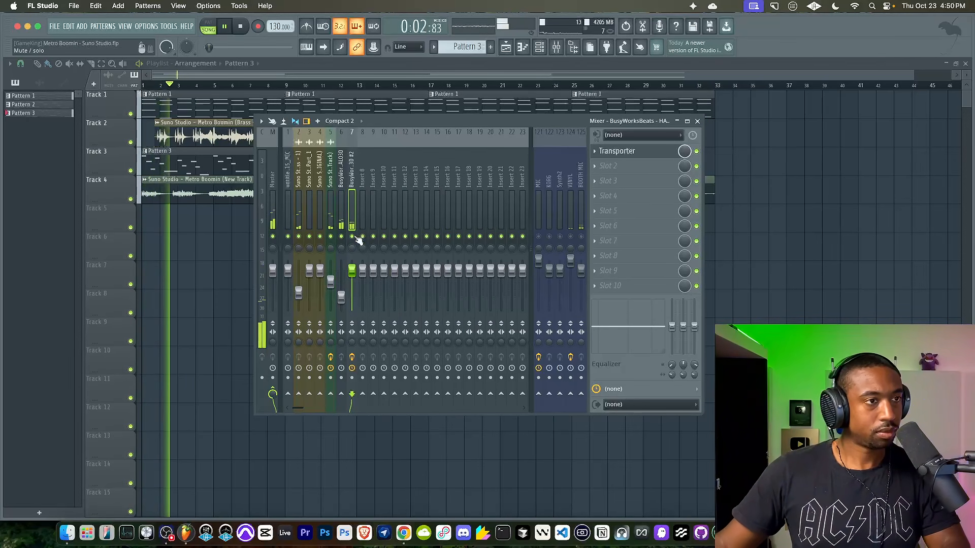
pyautogui.moveTo(330, 281); pyautogui.dragTo(331, 286)
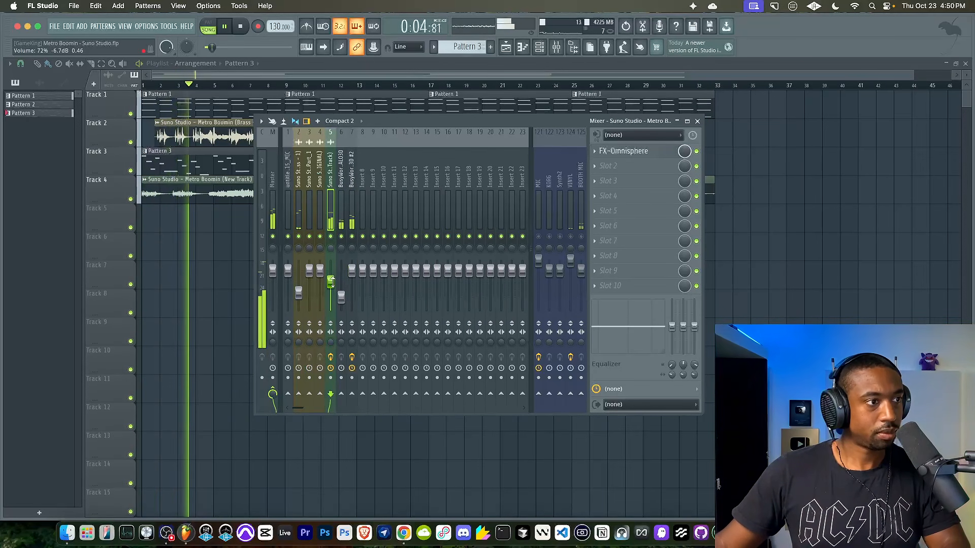
# In the New Track insert's FX-Omnisphere, turn on Half Speeder, set its capture to Half, enable Song Pos and adjust the low cut.
pyautogui.click(647, 152)
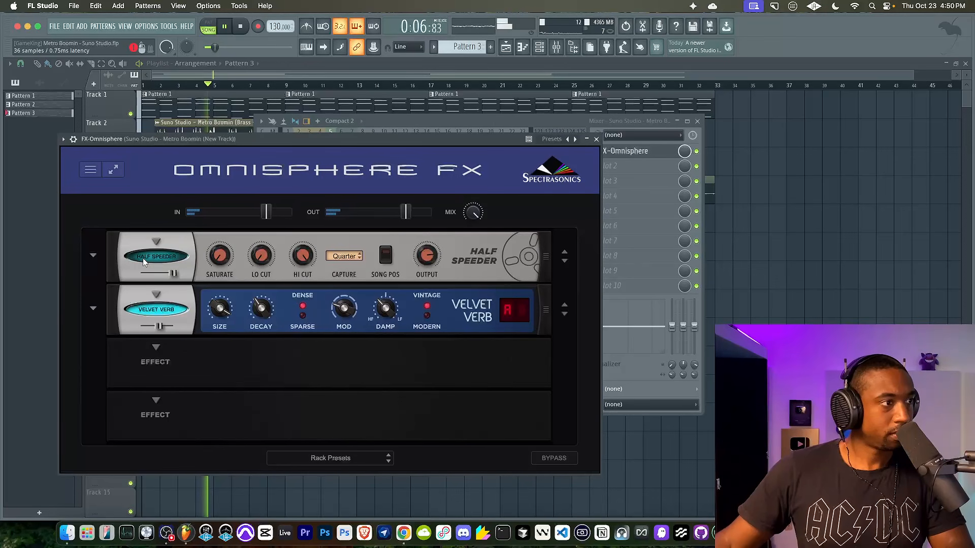
pyautogui.moveTo(157, 274); pyautogui.dragTo(181, 275)
pyautogui.click(349, 257)
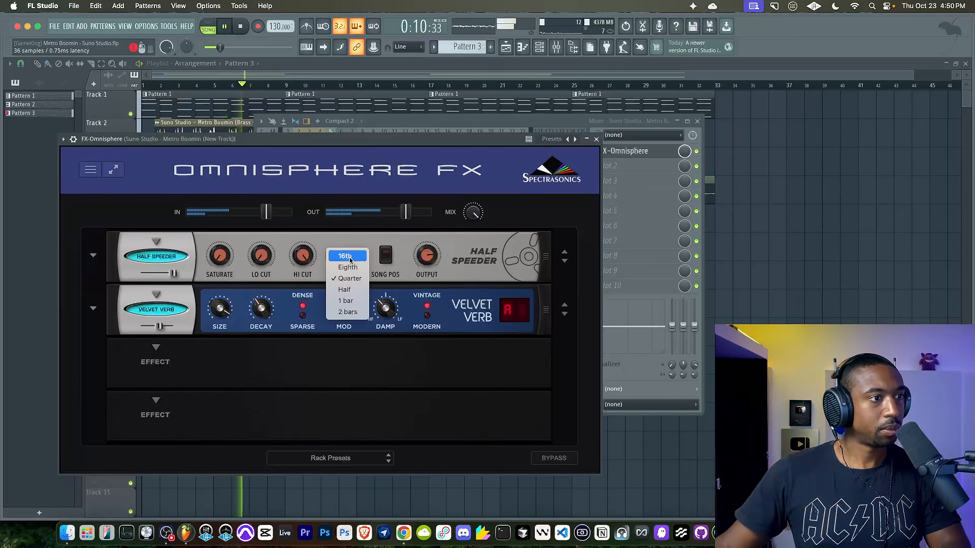
pyautogui.click(348, 290)
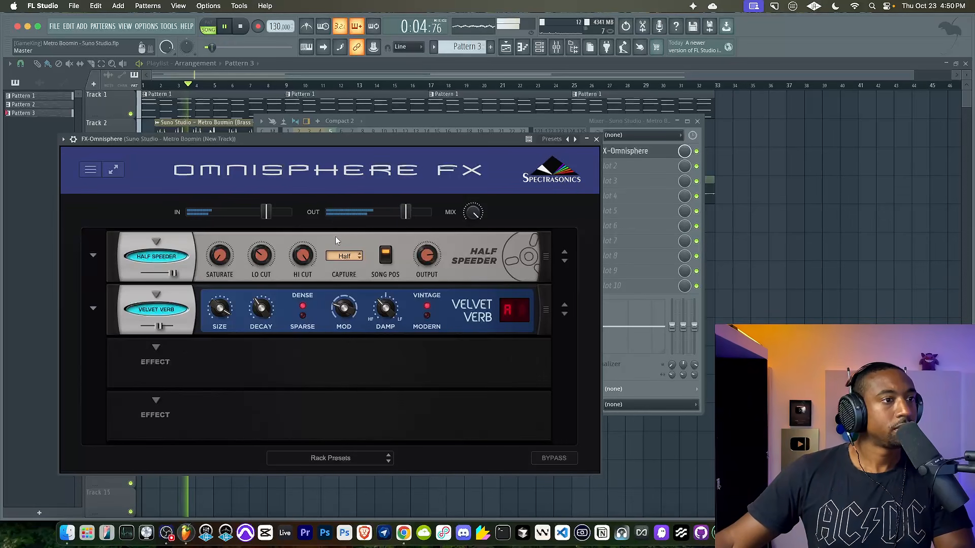
# Add a Magnetic Echo delay to the third FX-Omnisphere effect slot with its mix at about 44%.
pyautogui.click(147, 350)
pyautogui.moveTo(182, 473)
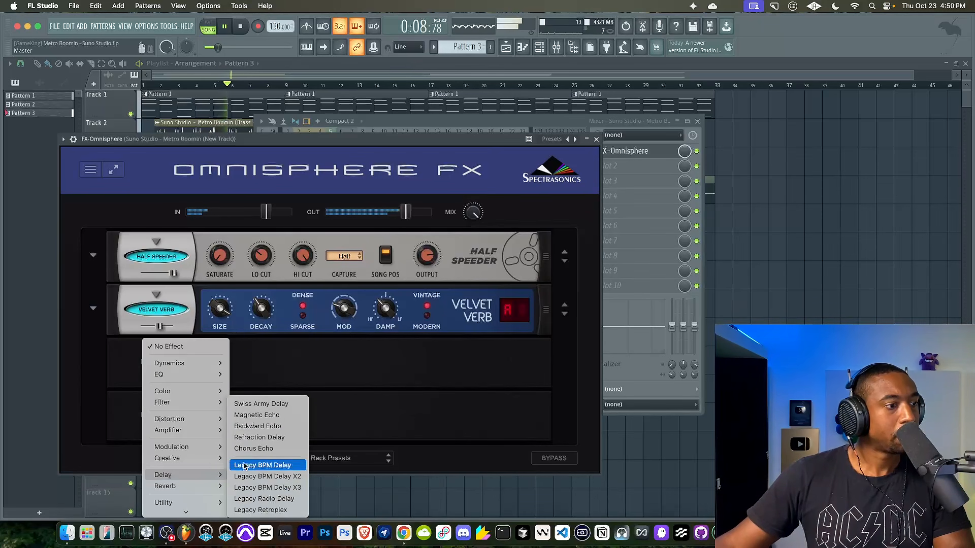
pyautogui.click(264, 416)
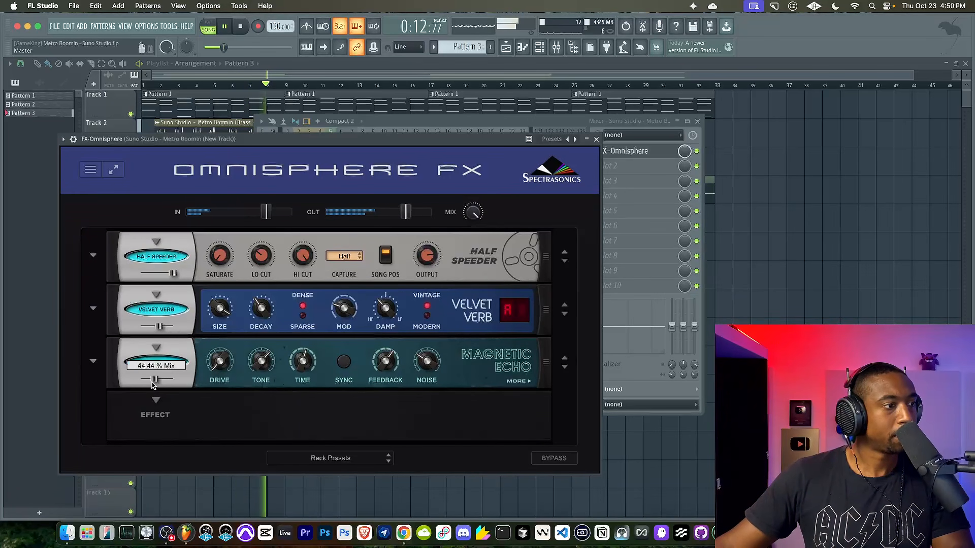
pyautogui.click(519, 381)
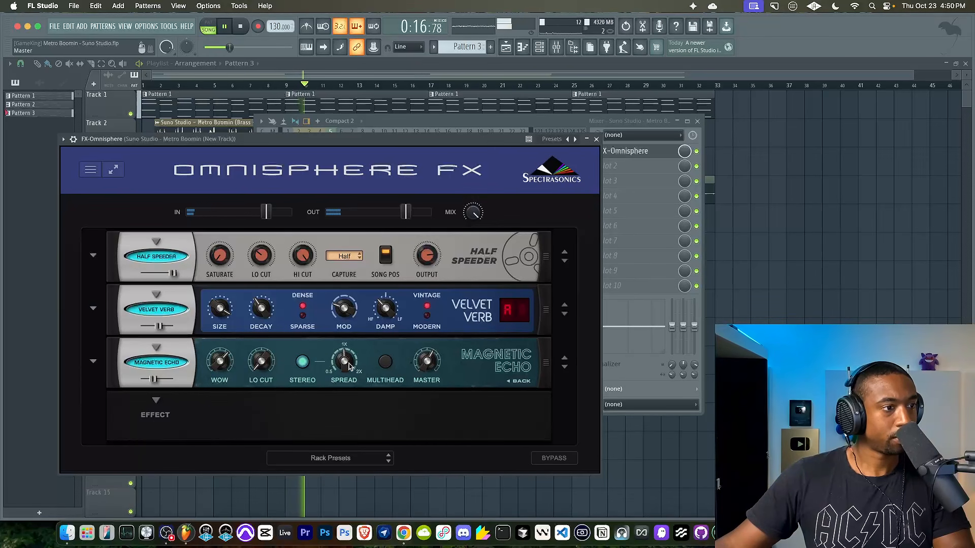
pyautogui.click(597, 139)
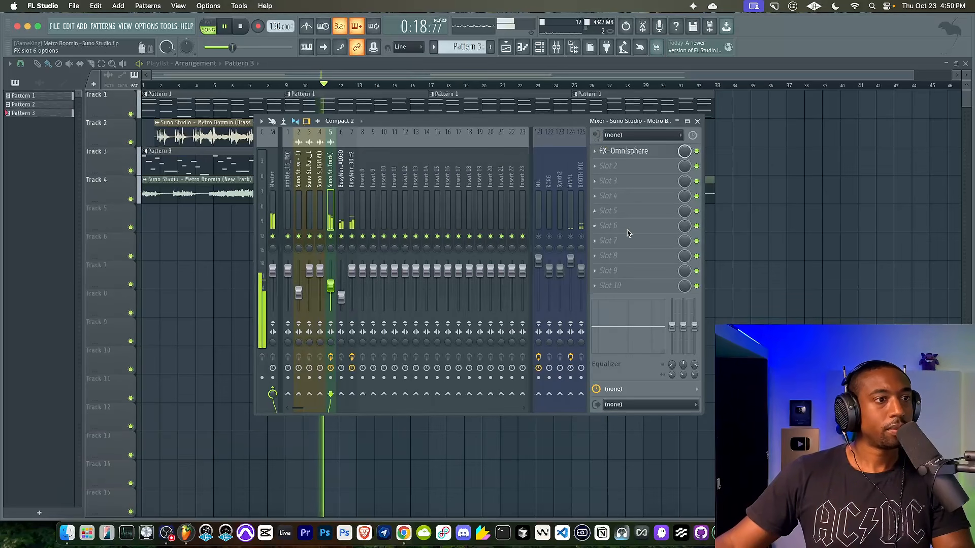
# Save the project.
pyautogui.press('Escape')
pyautogui.click(556, 47)
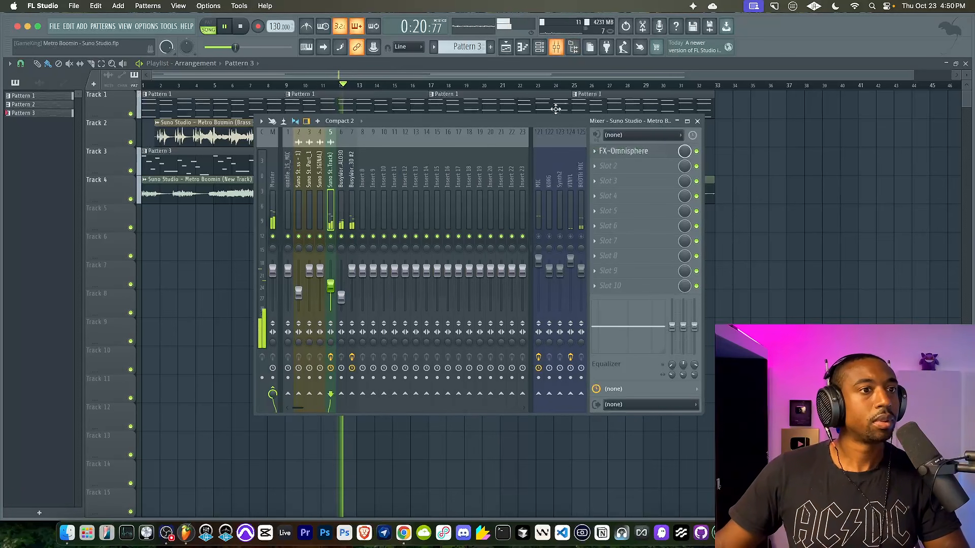
pyautogui.press('Escape')
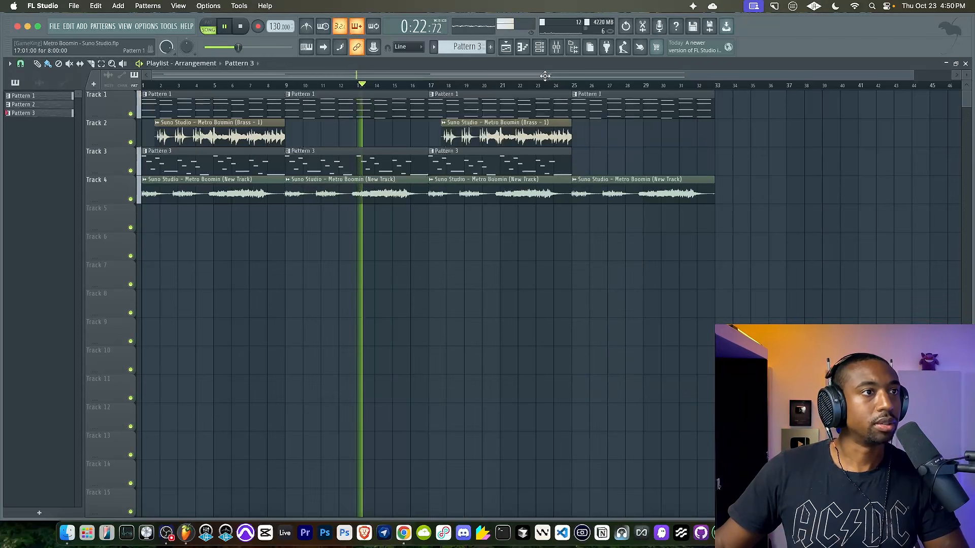
pyautogui.click(555, 48)
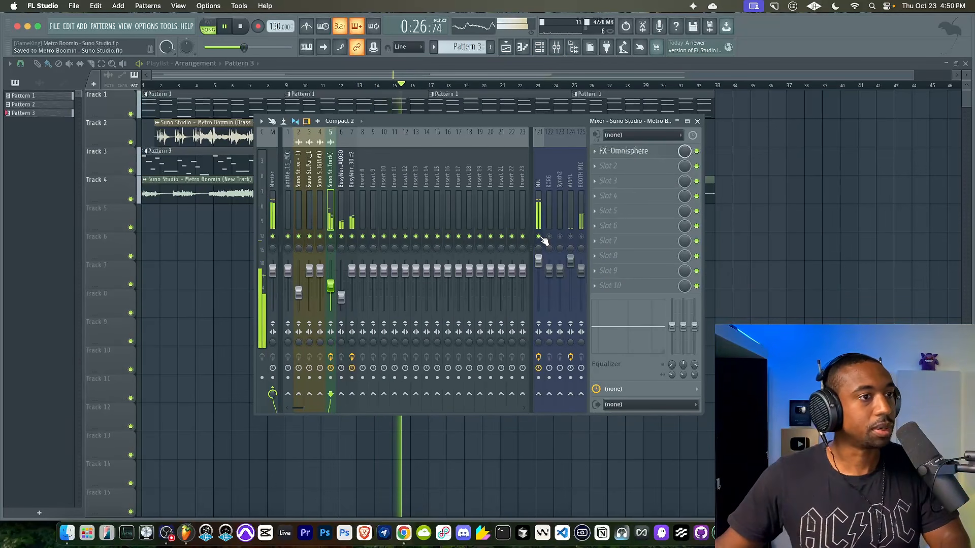
# Start Pattern 4 and load the Official Spinz808 copy sample from the 1 - Go - To Drums folder into a new channel.
pyautogui.click(539, 47)
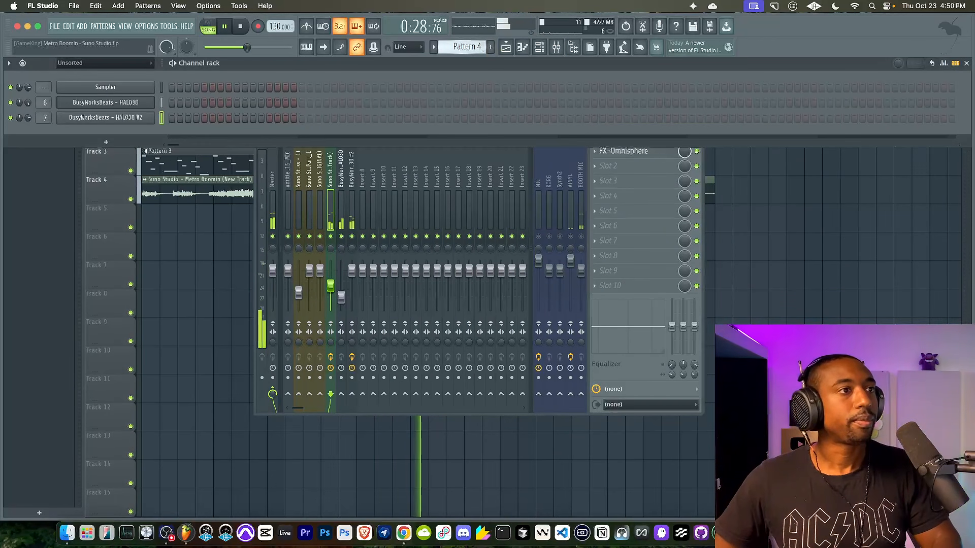
pyautogui.click(574, 47)
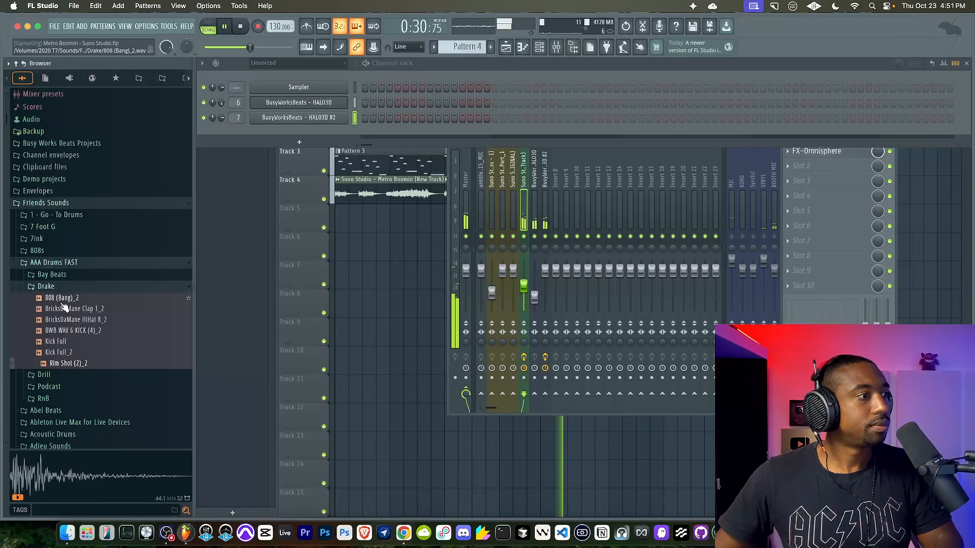
pyautogui.click(59, 215)
pyautogui.click(79, 337)
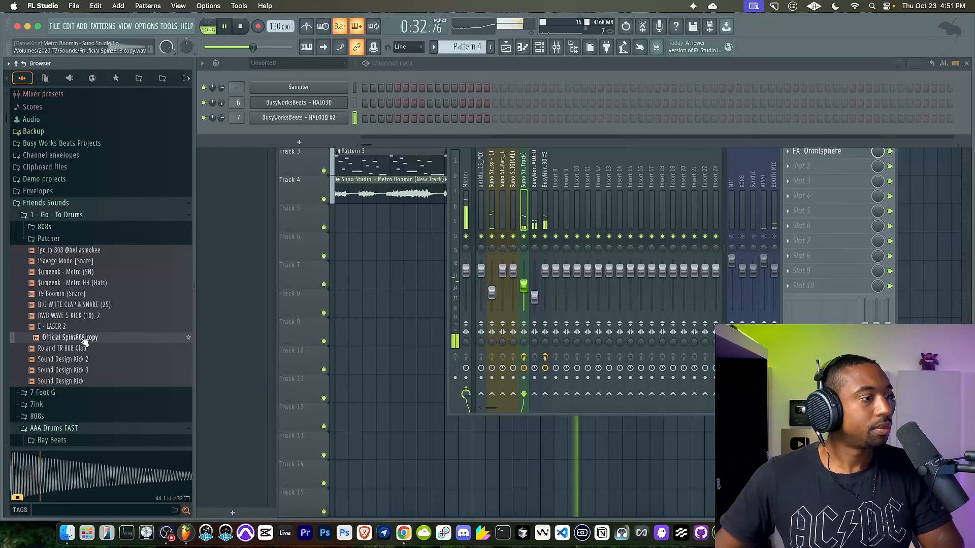
pyautogui.rightClick(80, 336)
pyautogui.click(99, 318)
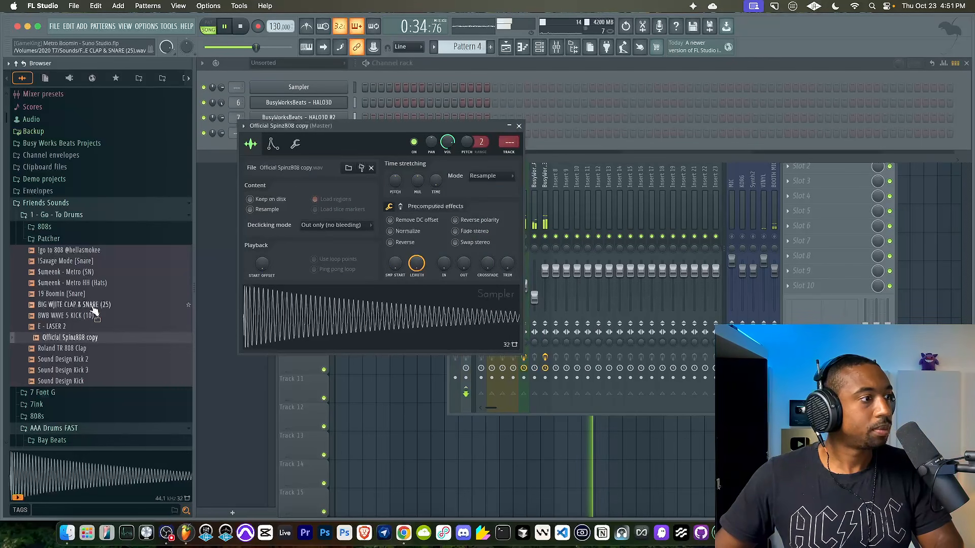
# Load the $umeenk - Metro HH (Hats) sample into another new channel.
pyautogui.click(97, 283)
pyautogui.rightClick(97, 283)
pyautogui.click(115, 298)
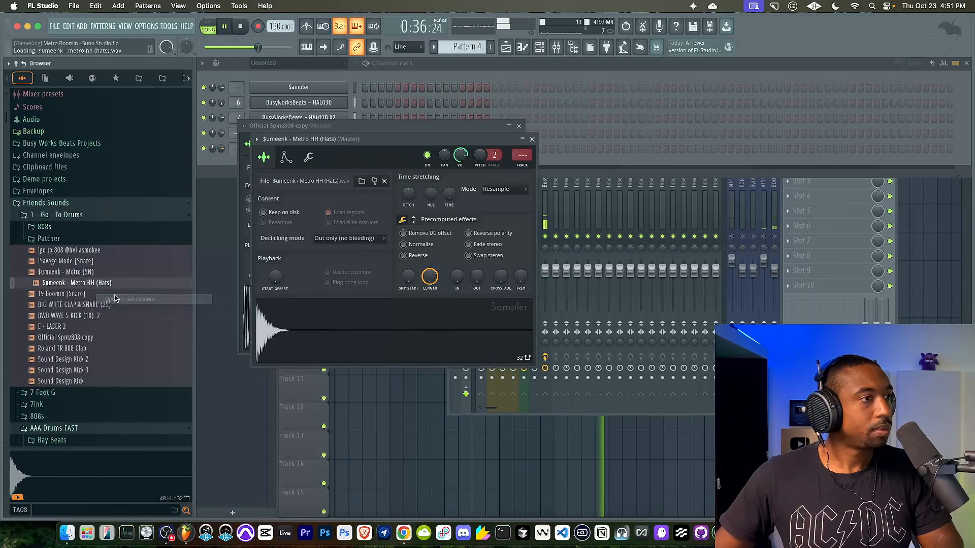
# Route the Official Spinz808 copy and Metro HH (Hats) channels to mixer tracks 8 and 9, and save the project.
pyautogui.click(417, 70)
pyautogui.moveTo(355, 134); pyautogui.dragTo(355, 158)
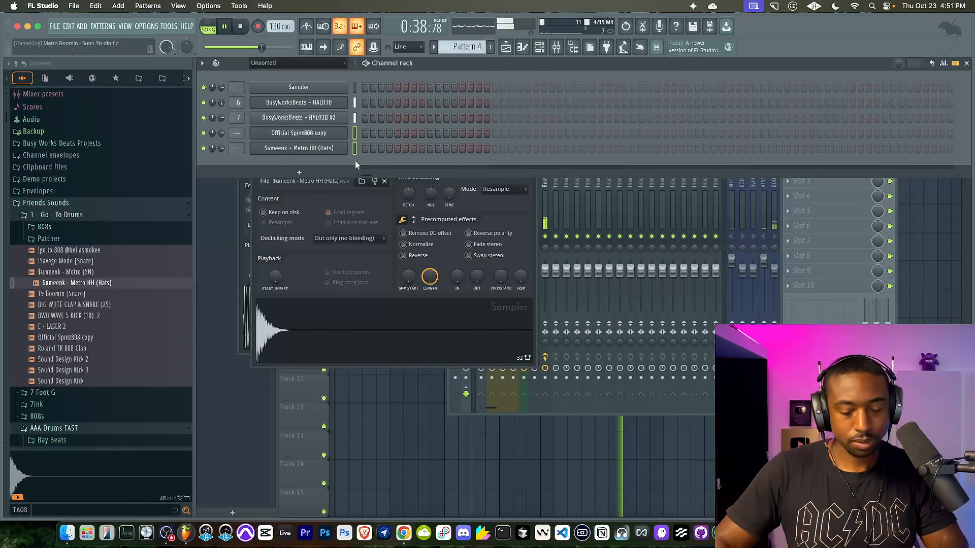
pyautogui.press('super+l')
pyautogui.press('super+s')
# Fill every two steps of the Metro HH (Hats) channel and paint Pattern 4 along Track 5 across the 32-bar arrangement.
pyautogui.rightClick(342, 147)
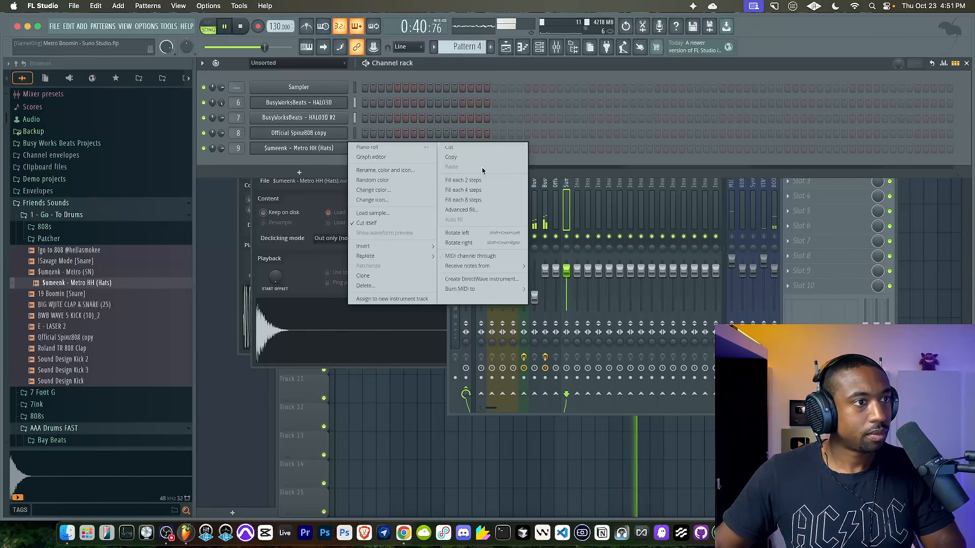
pyautogui.click(481, 182)
pyautogui.press('F5')
pyautogui.moveTo(338, 209)
pyautogui.mouseDown()
pyautogui.moveTo(423, 229)
pyautogui.moveTo(760, 223)
pyautogui.mouseUp()
pyautogui.moveTo(773, 87); pyautogui.dragTo(239, 139)
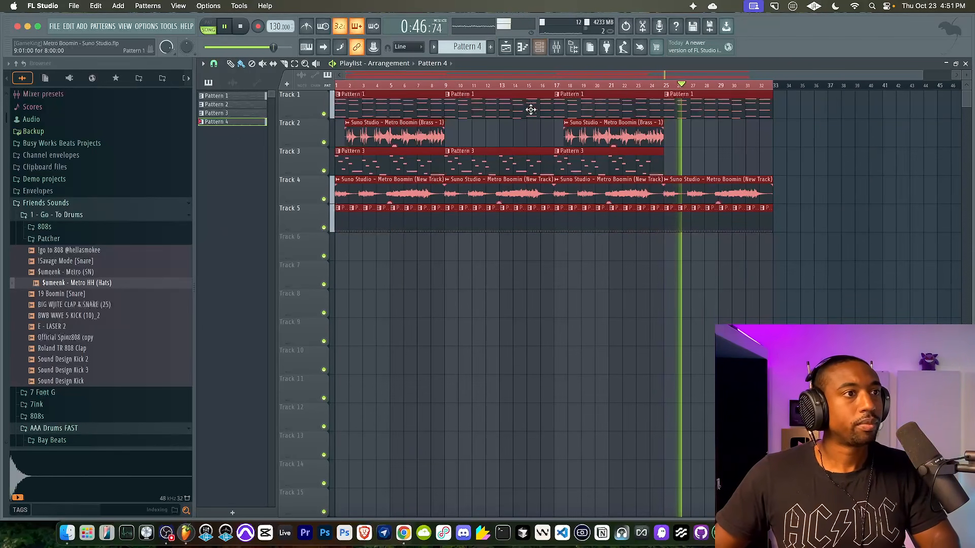
pyautogui.rightClick(515, 143)
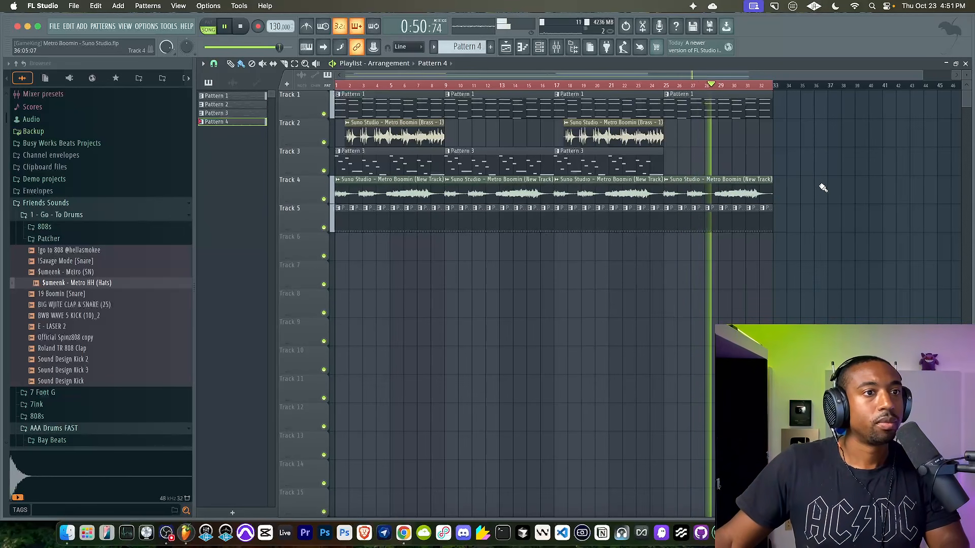
# Try to fine-tune the Suno Studio New Track clips on Track 4 with the playlist snap set to 1/2 beat, auditioning from bar 1.
pyautogui.moveTo(818, 204); pyautogui.dragTo(340, 177)
pyautogui.scroll(5, 377, 191)
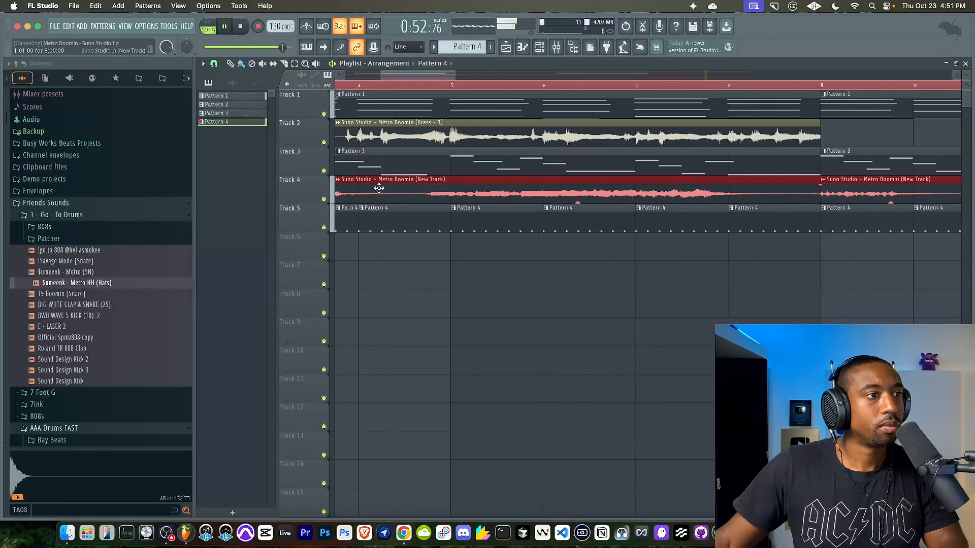
pyautogui.hscroll(-10, 395, 190)
pyautogui.press('space')
pyautogui.press('space')
pyautogui.scroll(2, 339, 191)
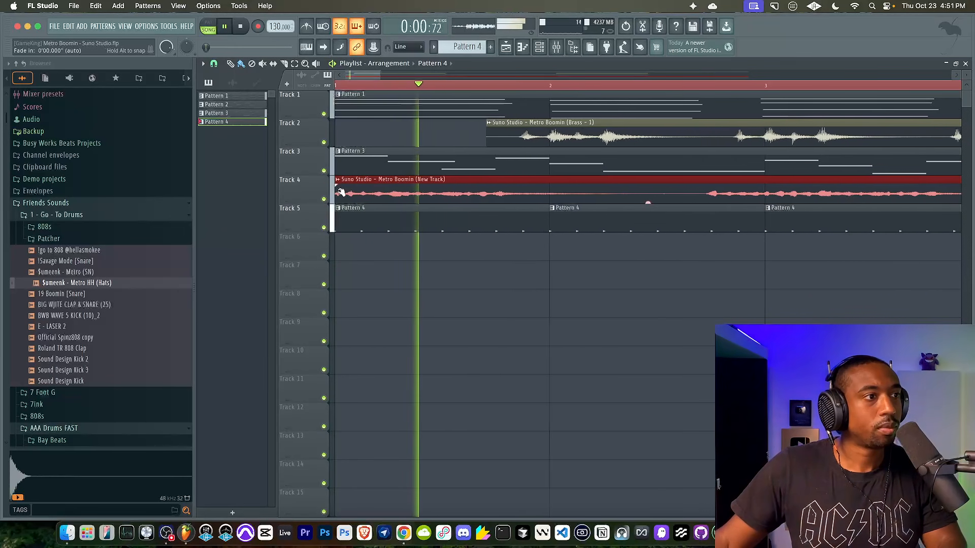
pyautogui.click(214, 64)
pyautogui.click(227, 200)
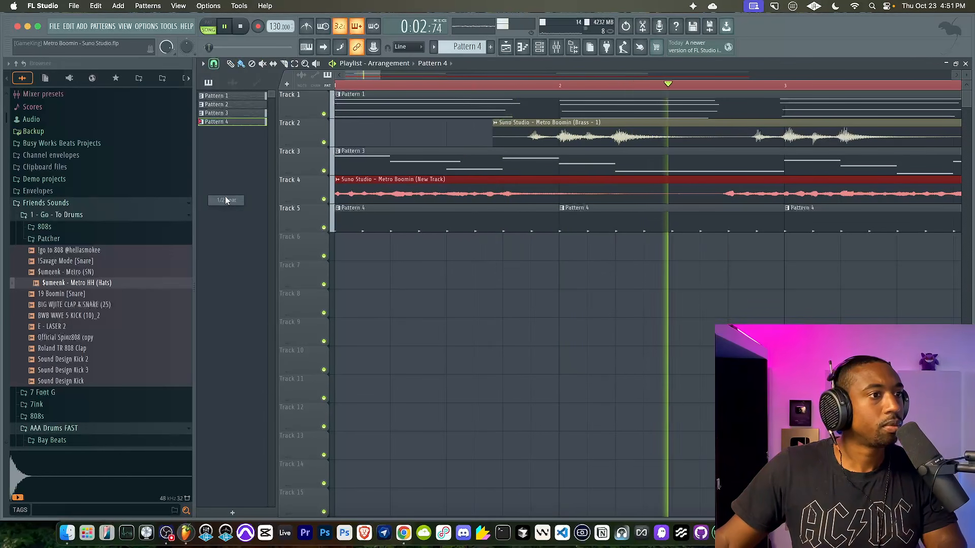
pyautogui.moveTo(509, 191); pyautogui.dragTo(512, 193)
pyautogui.press('space')
pyautogui.press('space')
pyautogui.scroll(-4, 473, 191)
pyautogui.scroll(-2, 471, 191)
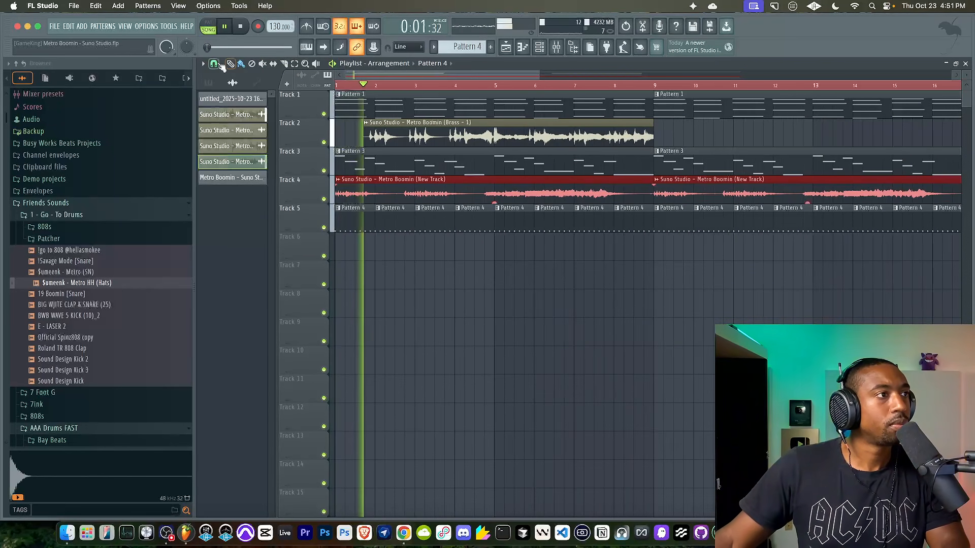
# Change the playlist snap setting and deselect the New Track clips on Track 4.
pyautogui.click(214, 64)
pyautogui.click(222, 221)
pyautogui.scroll(-4, 496, 213)
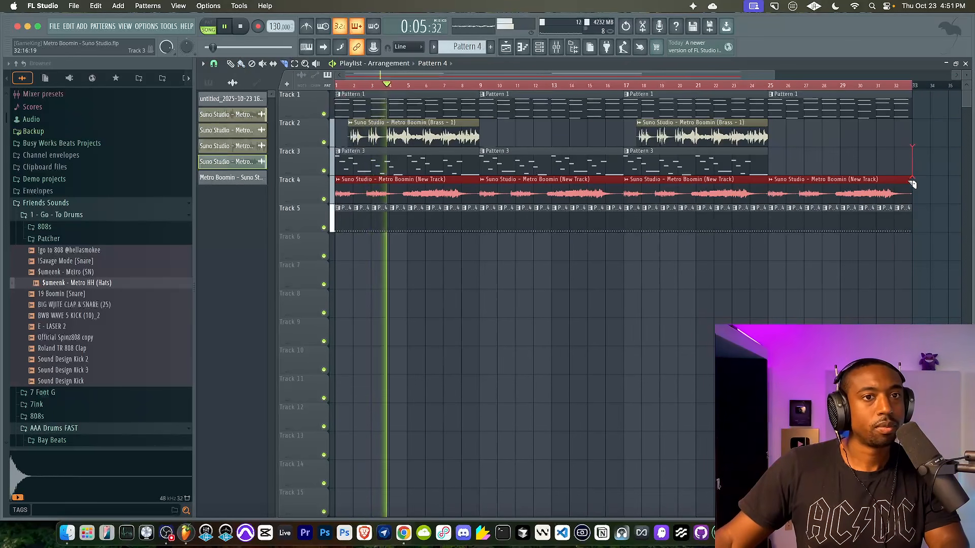
pyautogui.click(795, 154)
# Show the unsorted channels in the channel rack and start Pattern 5 with the Official Spinz808 copy channel selected.
pyautogui.click(557, 47)
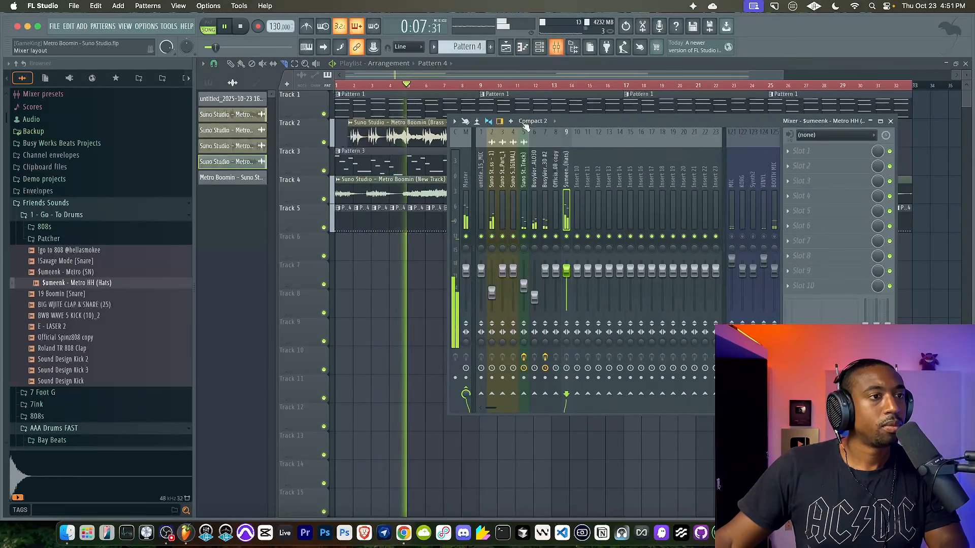
pyautogui.click(539, 47)
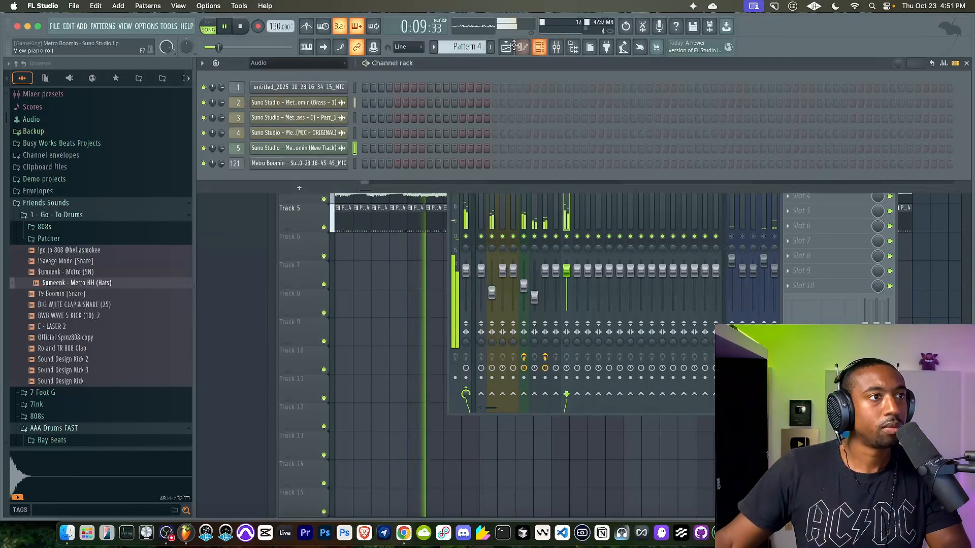
pyautogui.click(261, 64)
pyautogui.click(272, 97)
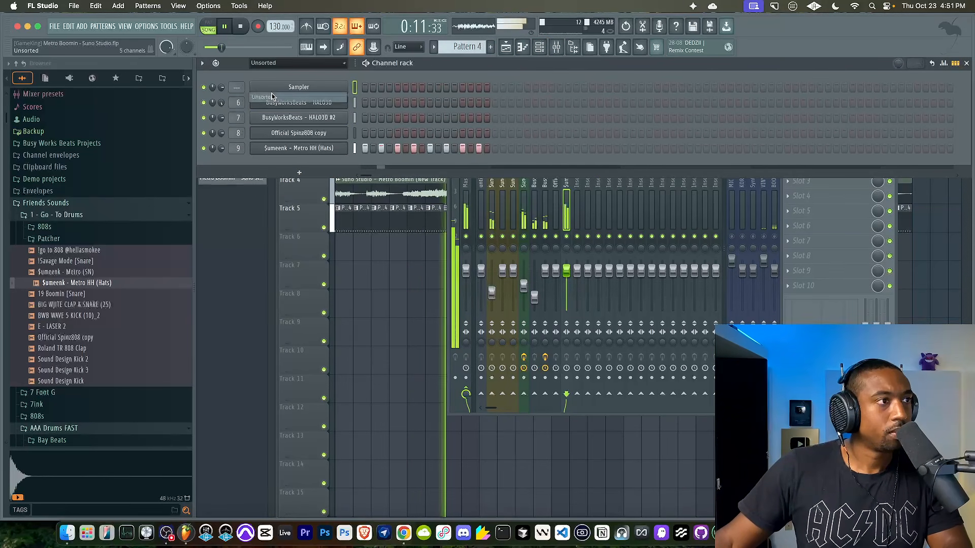
pyautogui.moveTo(458, 47); pyautogui.dragTo(456, 57)
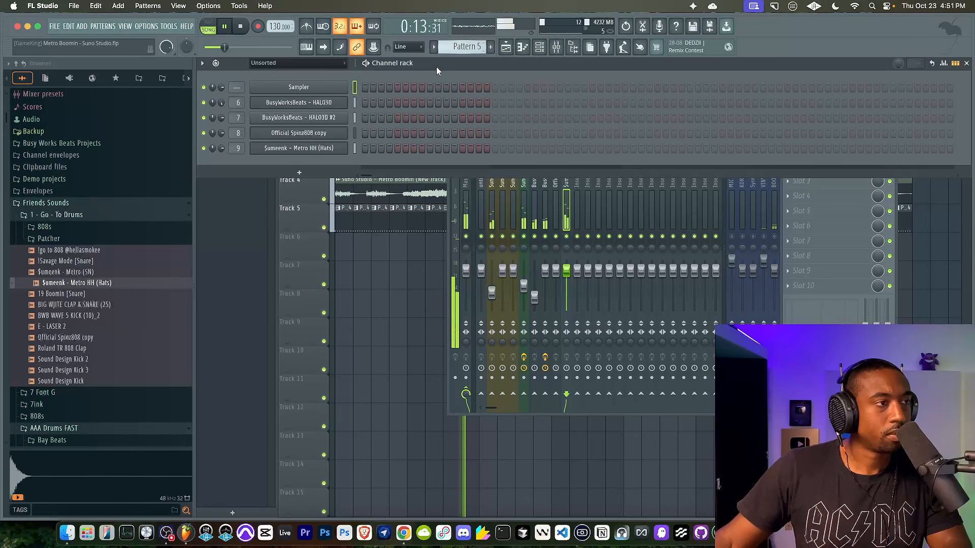
pyautogui.click(355, 133)
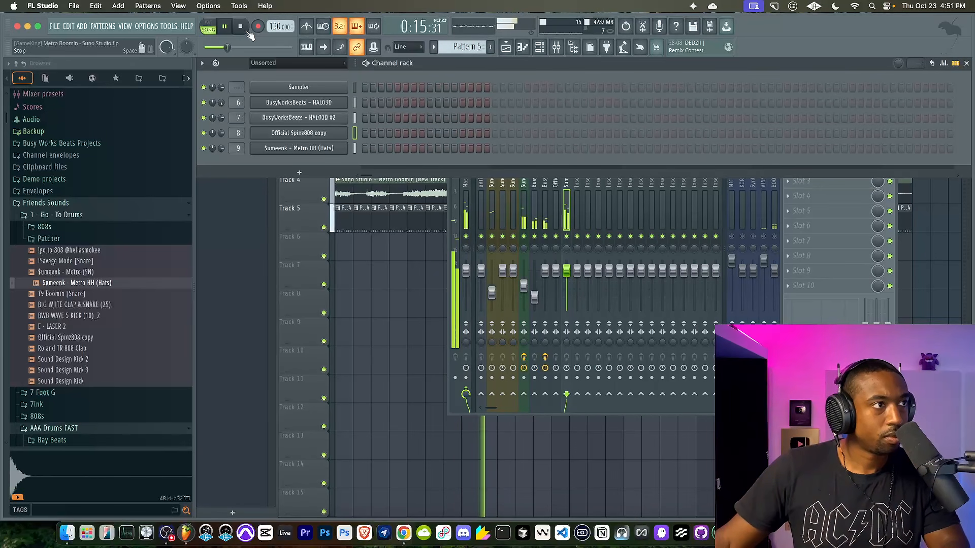
# Record a live 808 part about 16 bars long into Pattern 5, playing along with the arrangement from bar 1.
pyautogui.press('F5')
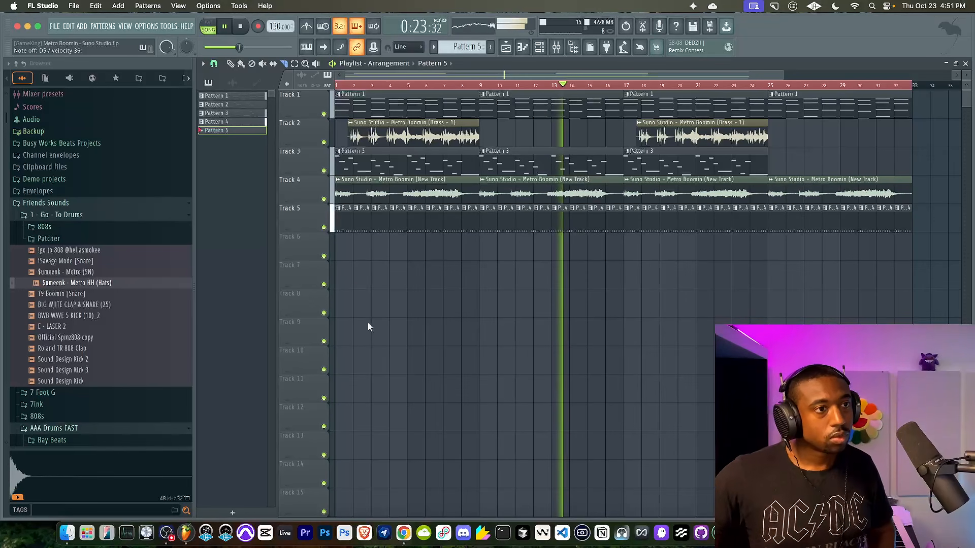
pyautogui.click(240, 27)
pyautogui.press('space')
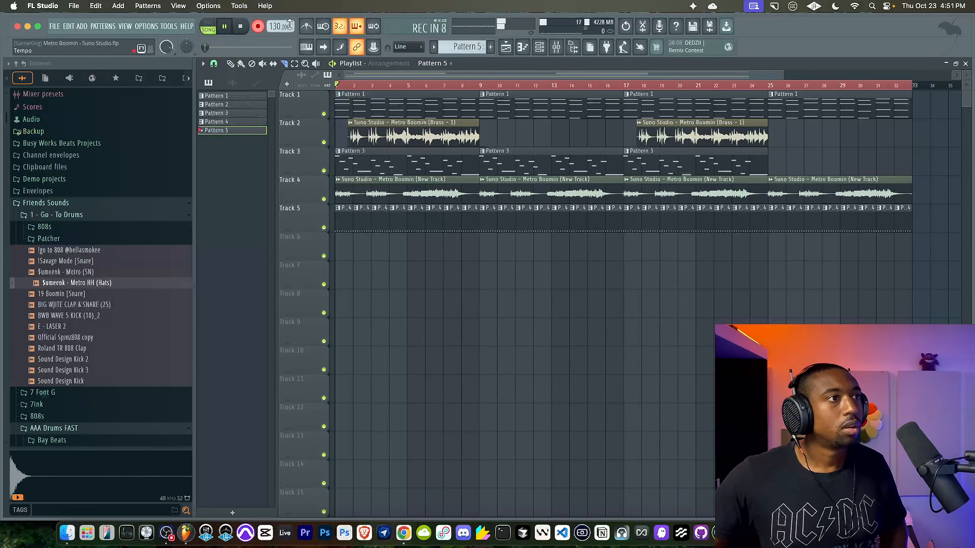
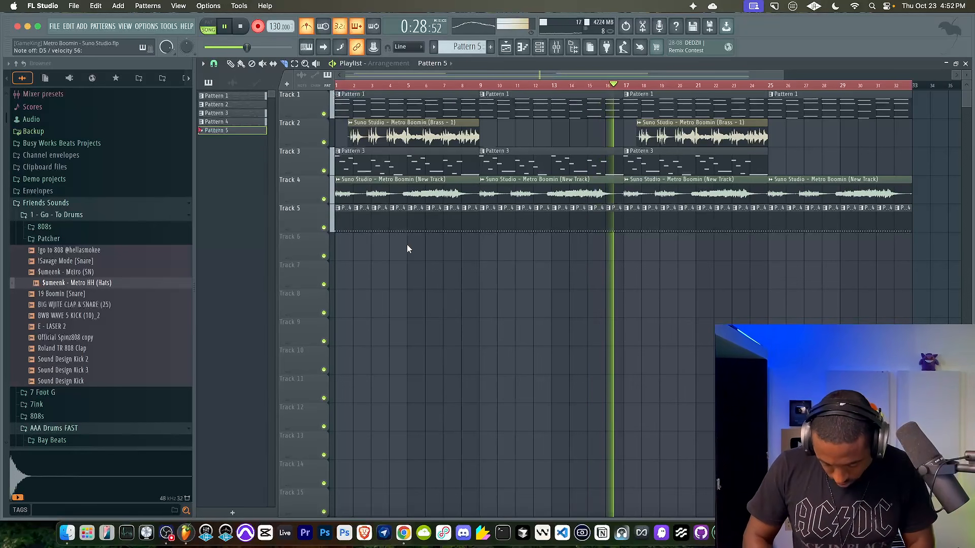
pyautogui.press('space')
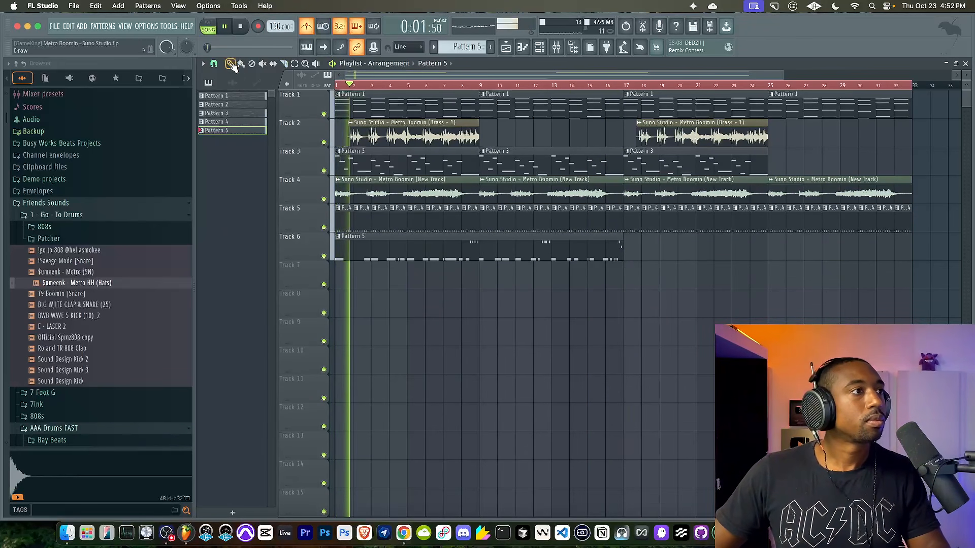
# Check the recorded 808 notes of Pattern 5 in the piano roll and turn off the metronome.
pyautogui.doubleClick(409, 245)
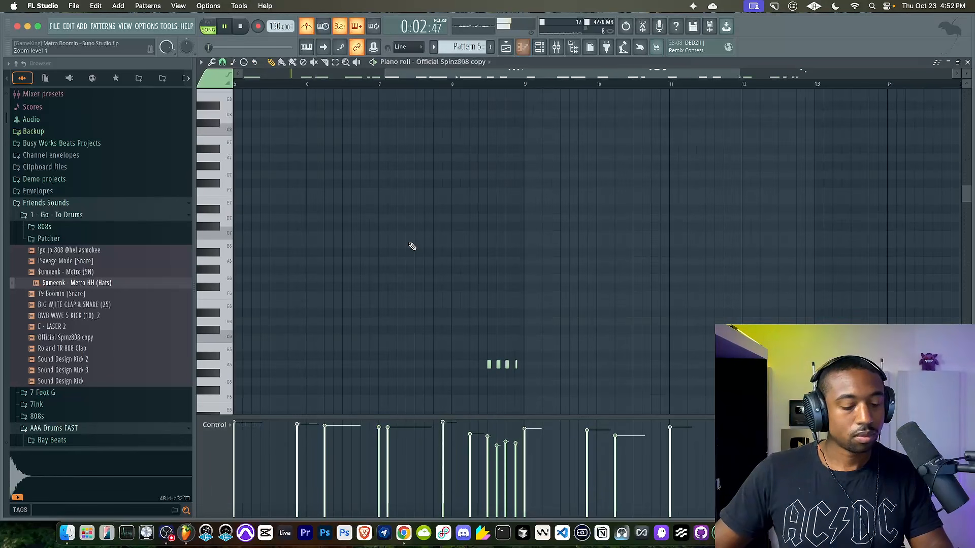
pyautogui.click(967, 62)
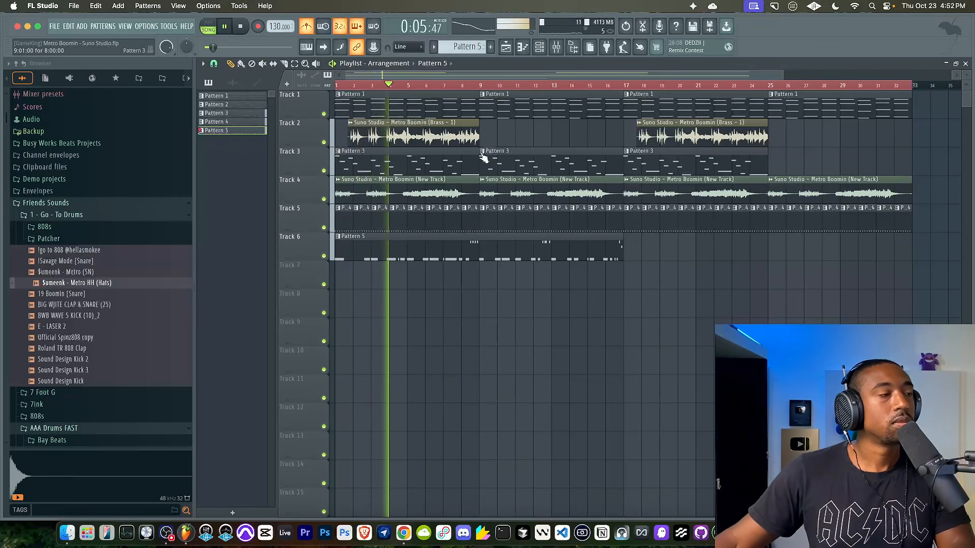
pyautogui.moveTo(212, 47); pyautogui.dragTo(216, 47)
pyautogui.click(306, 26)
# Limit the playlist playback loop to the first 16 bars.
pyautogui.click(557, 47)
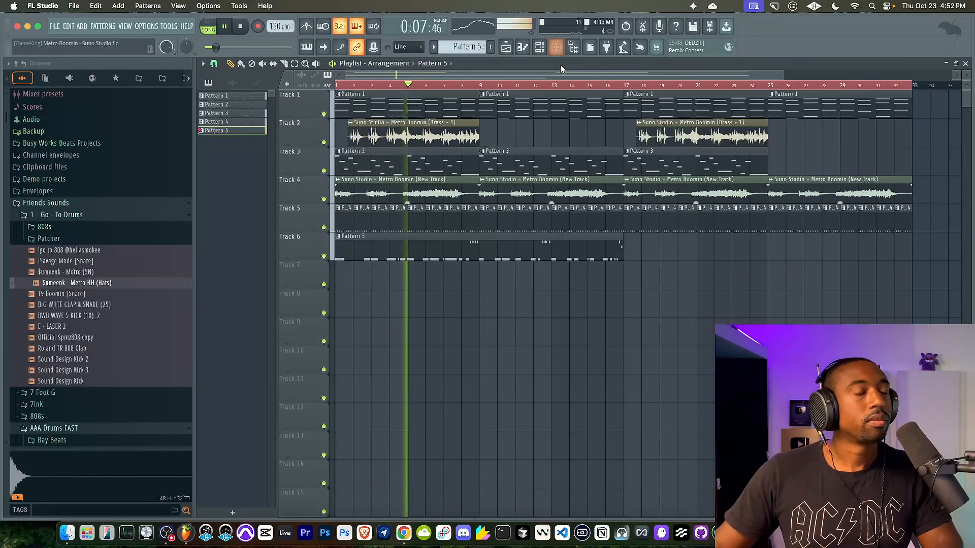
pyautogui.keyDown('super'); pyautogui.click(627, 87); pyautogui.keyUp('super')
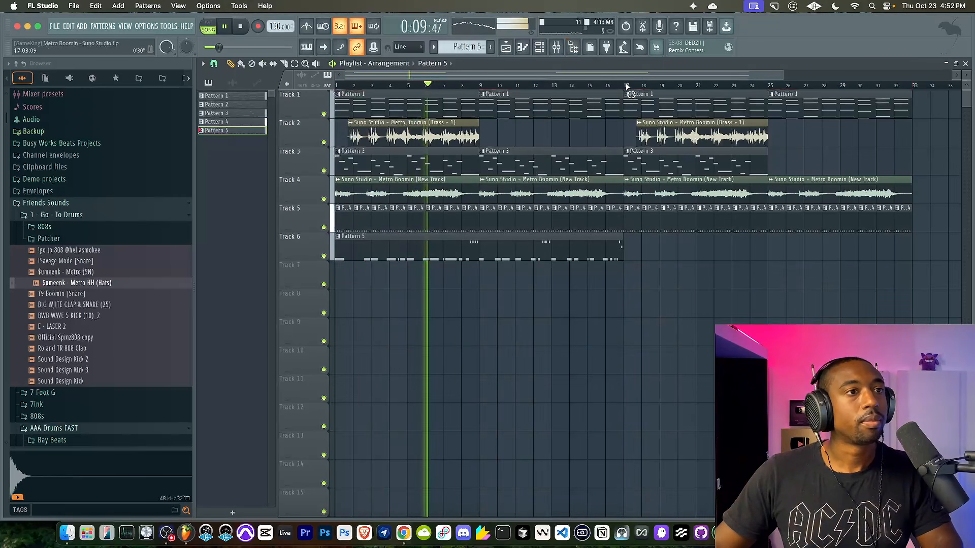
pyautogui.moveTo(627, 87); pyautogui.dragTo(335, 87)
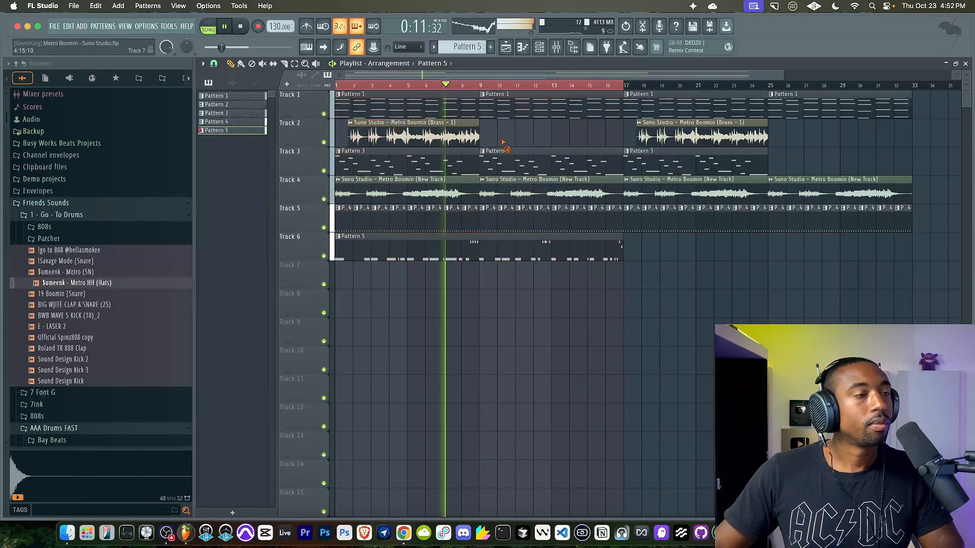
# Load the 19 Boomin [Snare] sample into a new channel for Pattern 7 and route it to mixer track 10.
pyautogui.click(540, 48)
pyautogui.doubleClick(491, 47)
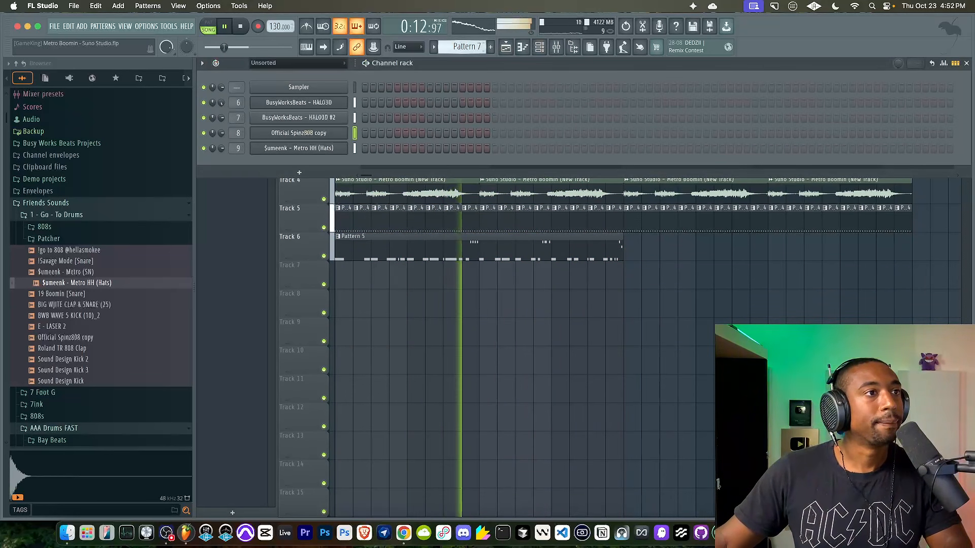
pyautogui.click(97, 273)
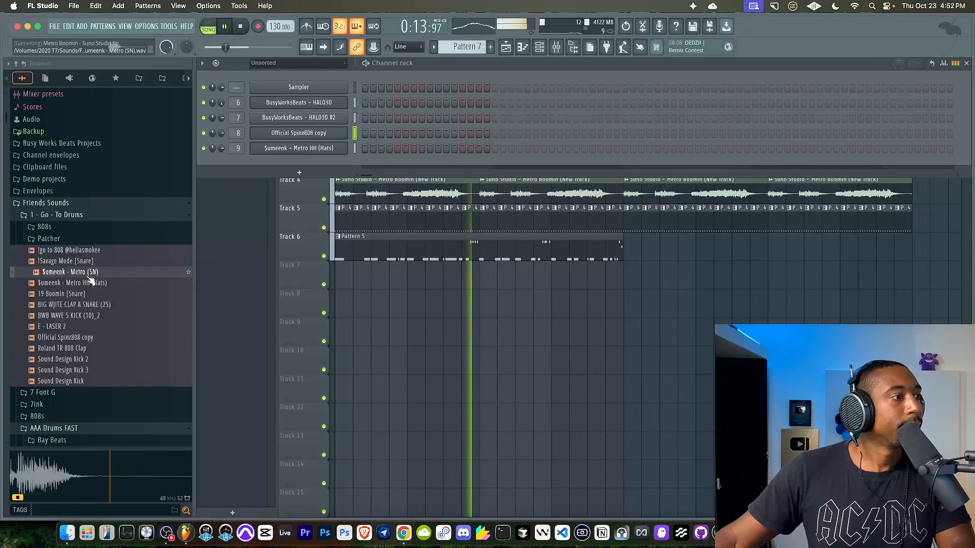
pyautogui.rightClick(80, 294)
pyautogui.click(101, 305)
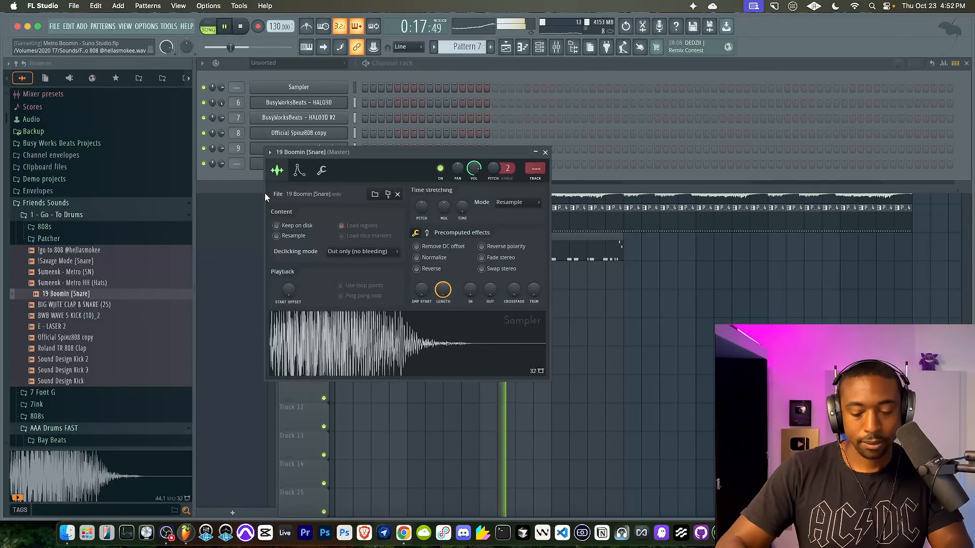
pyautogui.hotkey('ctrl', 'l')
pyautogui.click(423, 66)
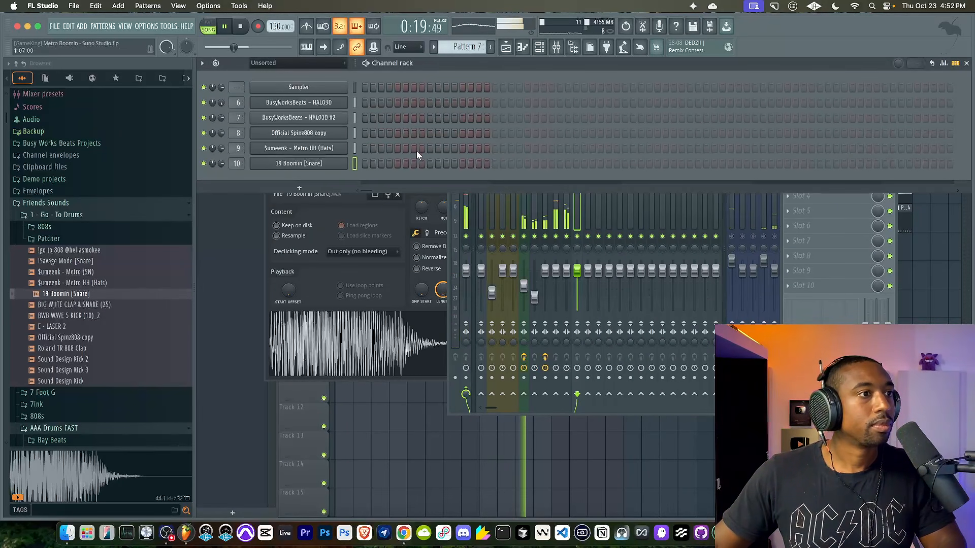
# Repeat the two-bar Pattern 7 along Track 7 through bar 32 and copy Pattern 5 to bar 17 on Track 6.
pyautogui.click(401, 403)
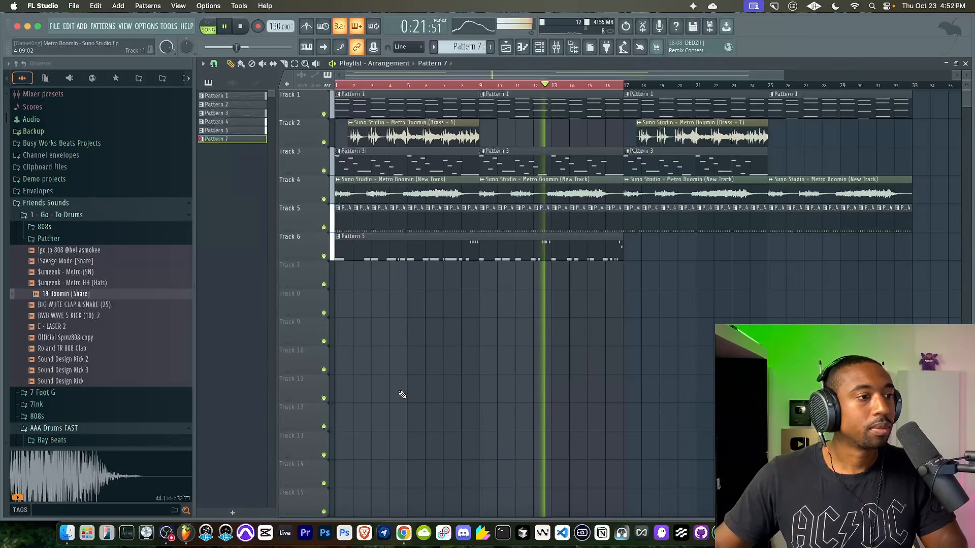
pyautogui.click(337, 266)
pyautogui.click(379, 279)
pyautogui.moveTo(380, 278); pyautogui.dragTo(353, 279)
pyautogui.moveTo(353, 278)
pyautogui.mouseDown()
pyautogui.moveTo(529, 284)
pyautogui.moveTo(498, 279)
pyautogui.mouseUp()
pyautogui.moveTo(647, 279)
pyautogui.mouseDown()
pyautogui.moveTo(422, 265)
pyautogui.moveTo(356, 251)
pyautogui.moveTo(674, 263)
pyautogui.moveTo(645, 258)
pyautogui.mouseUp()
# Replace the 16-bar loop with a selection of the whole 32-bar arrangement and save the project.
pyautogui.rightClick(631, 87)
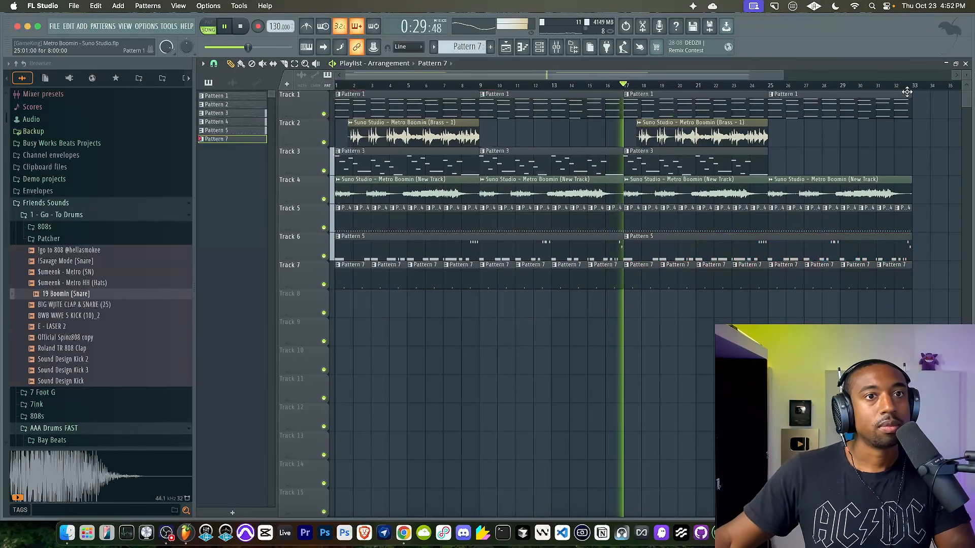
pyautogui.press('super+a')
pyautogui.press('super+s')
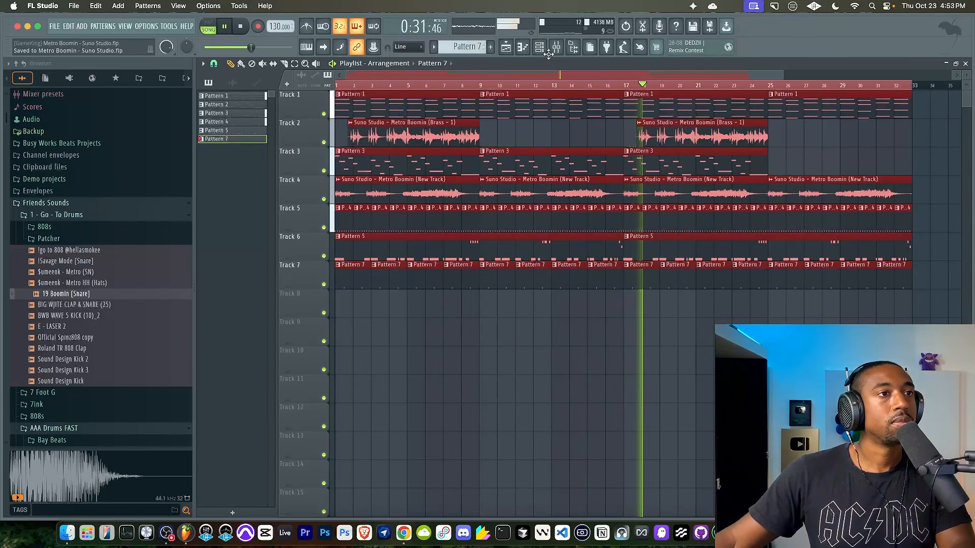
# Lower the second HALO3D mixer track slightly and set the first HALO3D track's volume to about 40% (-15.9 dB).
pyautogui.press('F9')
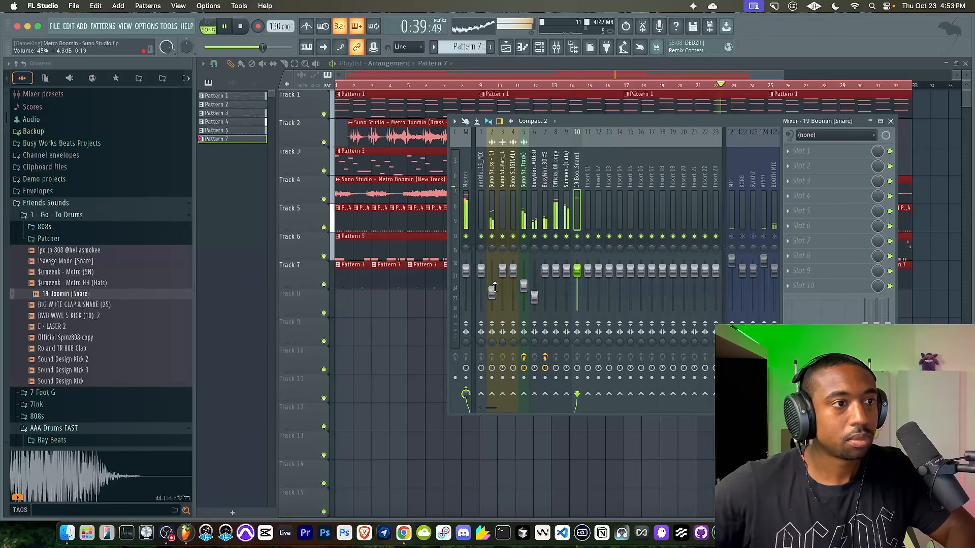
pyautogui.click(545, 270)
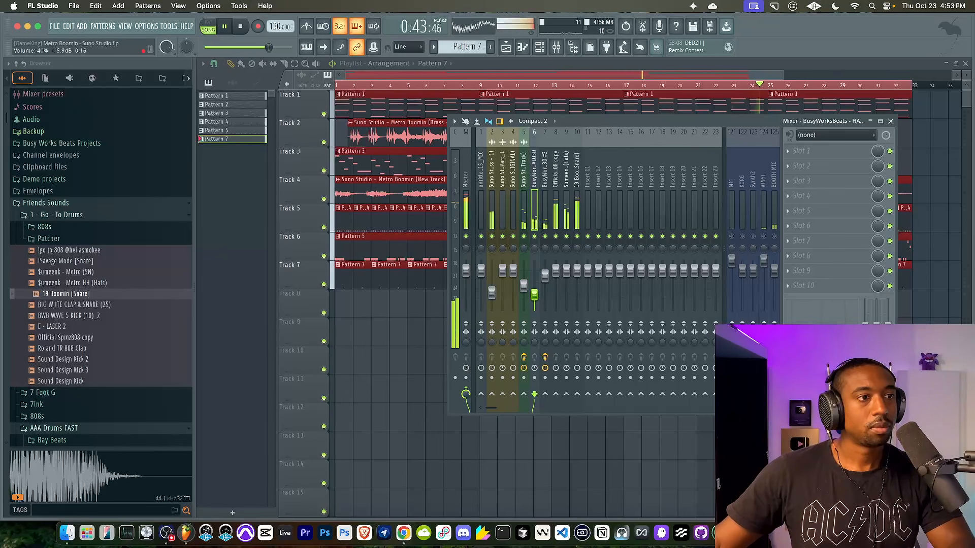
pyautogui.press('F9')
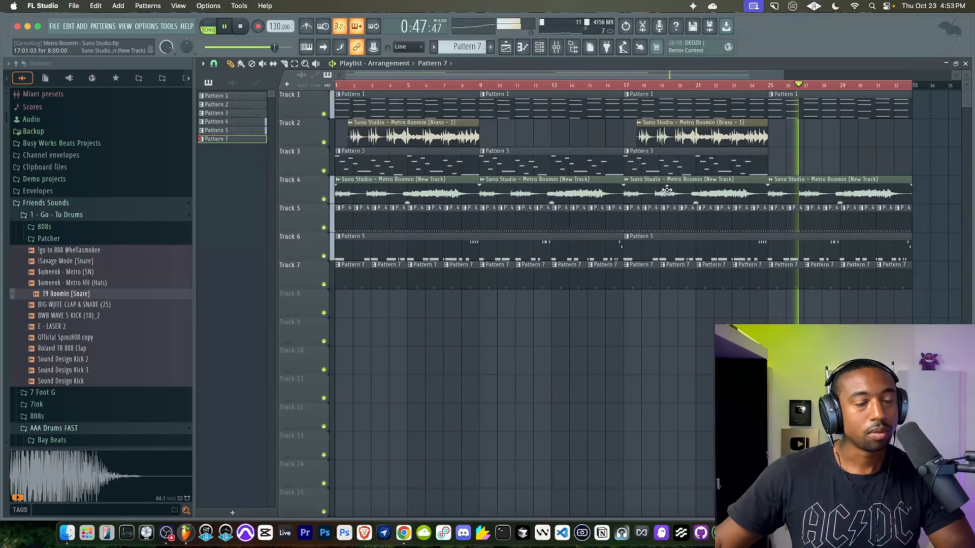
pyautogui.scroll(3, 668, 188)
pyautogui.scroll(-5, 668, 188)
pyautogui.click(557, 47)
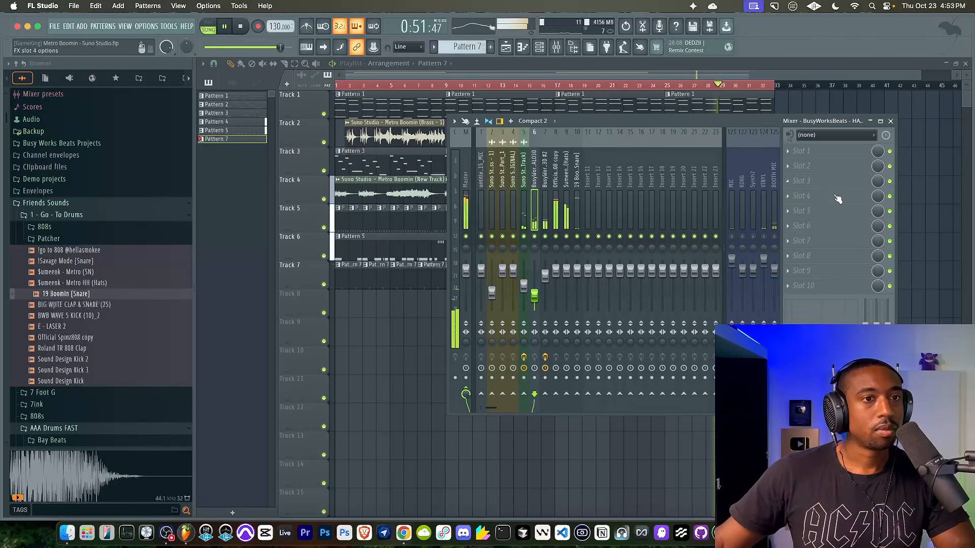
pyautogui.click(910, 229)
pyautogui.click(557, 47)
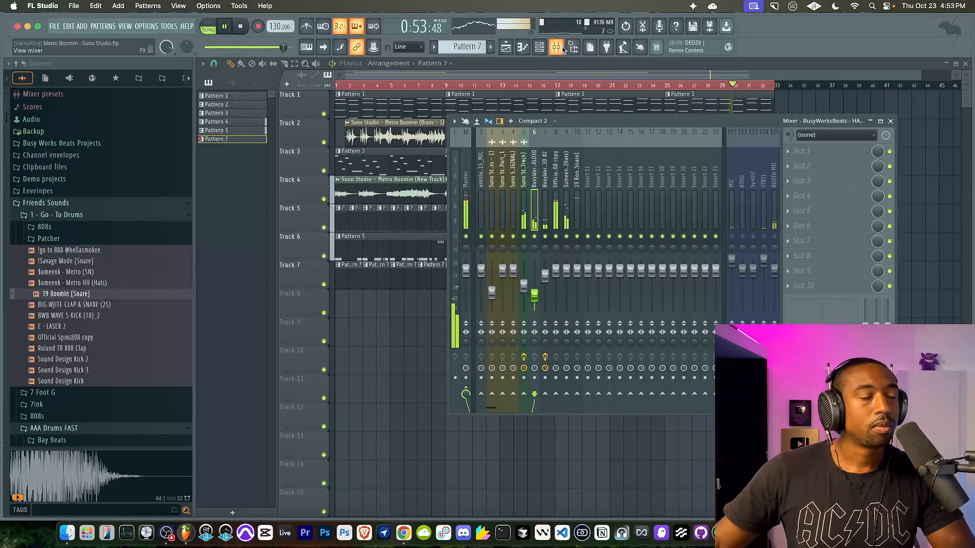
# Record a sparse 19 Boomin [Snare] part over the first 16 bars as new Pattern 8, then restart playback to hear it.
pyautogui.click(393, 314)
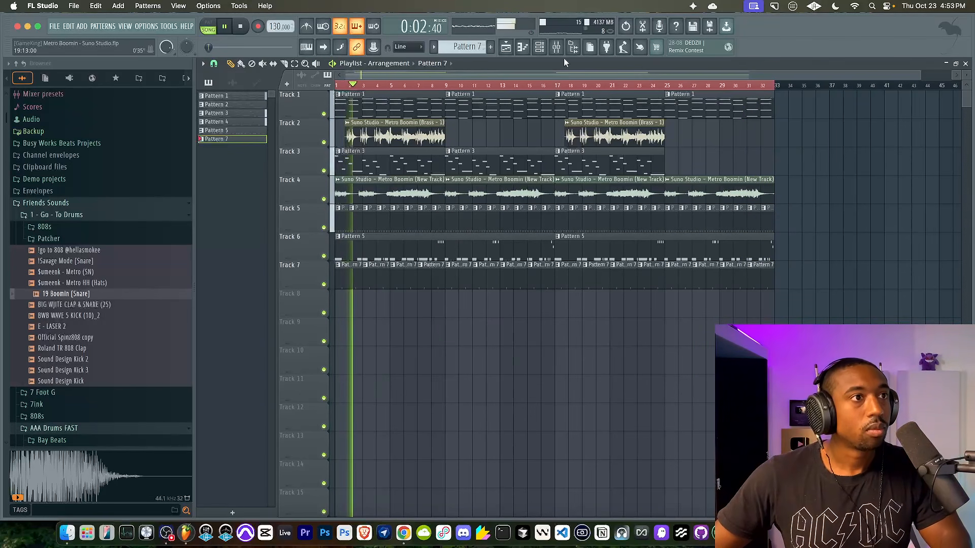
pyautogui.click(536, 46)
pyautogui.scroll(1, 461, 45)
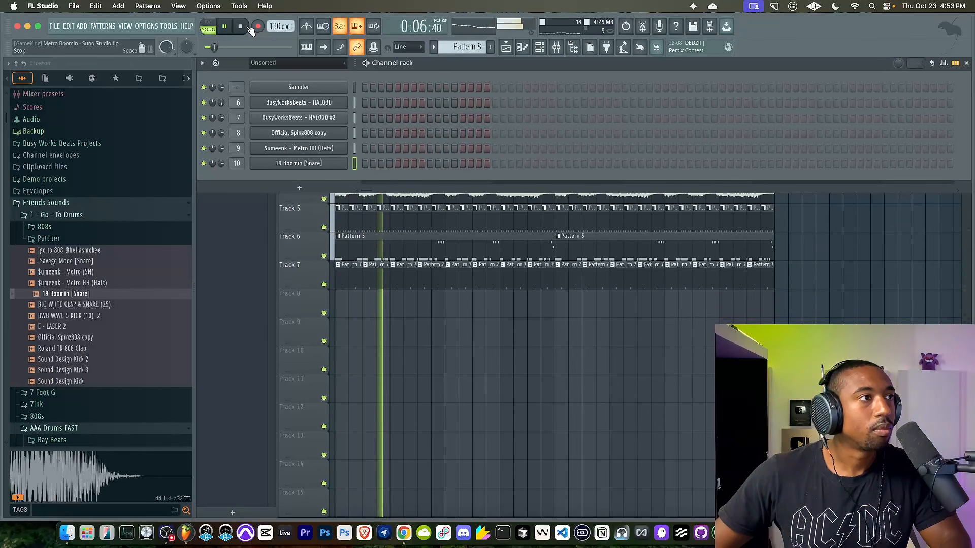
pyautogui.press('F6')
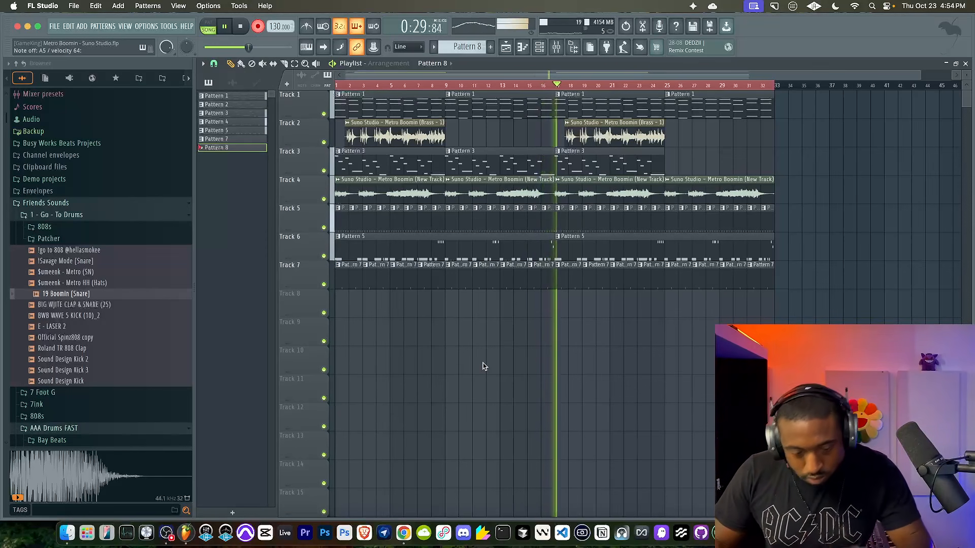
pyautogui.press('space')
pyautogui.press('space')
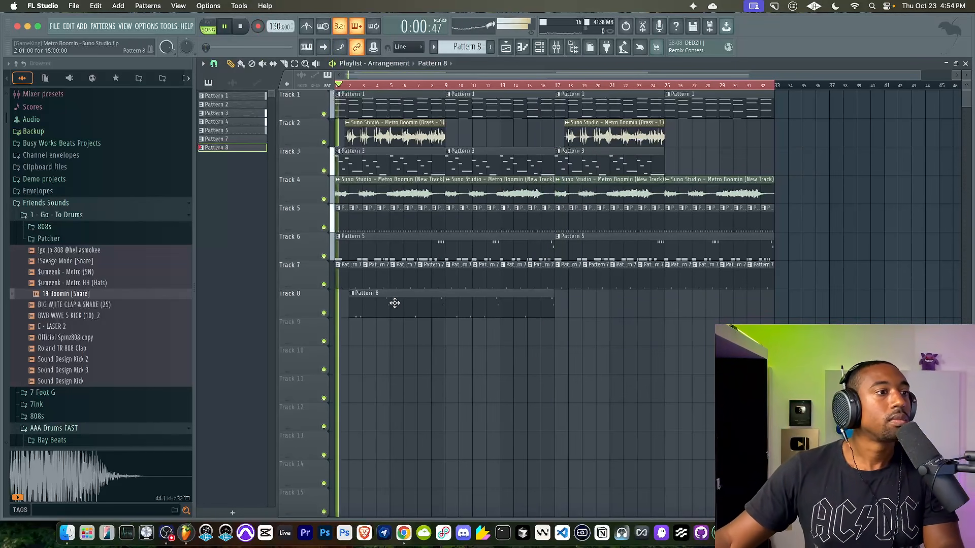
# Delete the stray snare note at the start of Pattern 8 in the piano roll and return to the playlist.
pyautogui.doubleClick(394, 303)
pyautogui.scroll(-3, 398, 306)
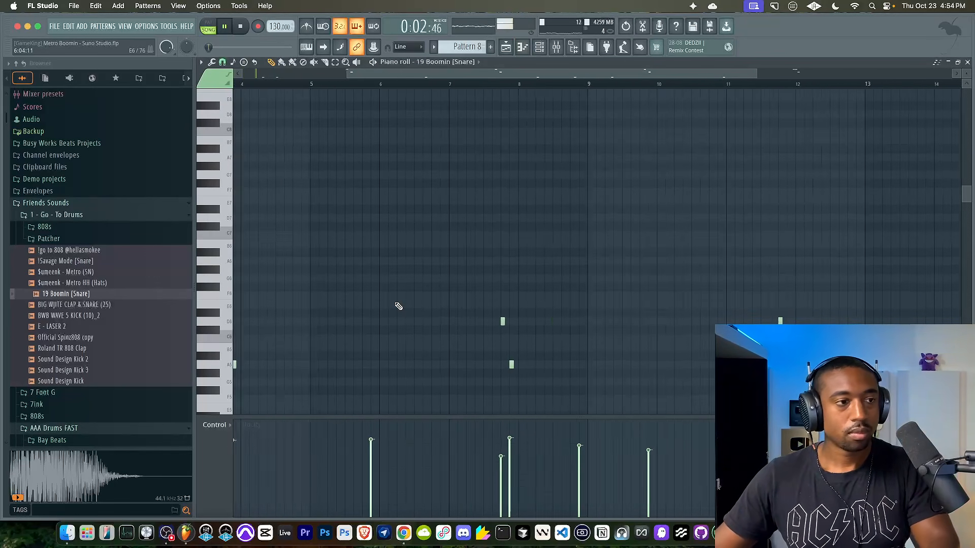
pyautogui.scroll(-2, 398, 306)
pyautogui.hscroll(-4, 398, 306)
pyautogui.rightClick(261, 389)
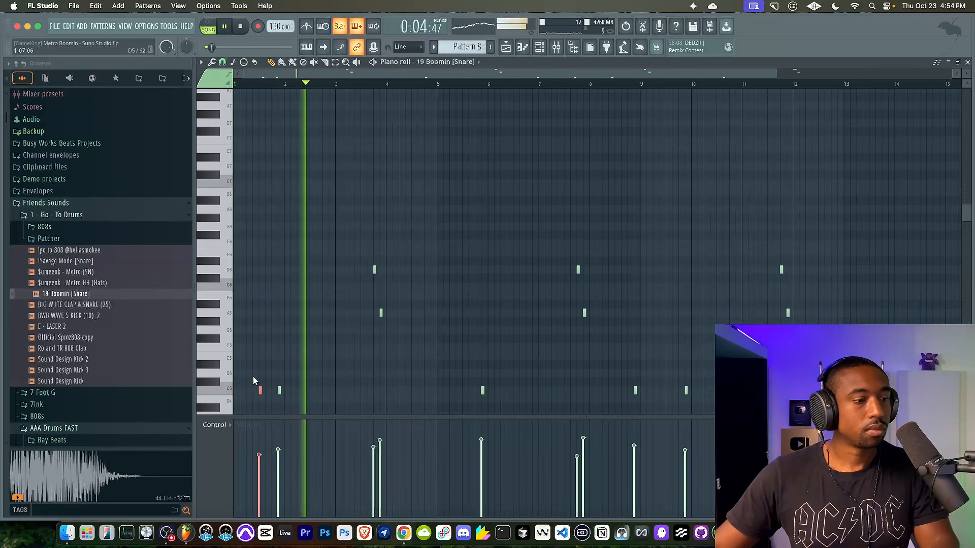
pyautogui.click(966, 65)
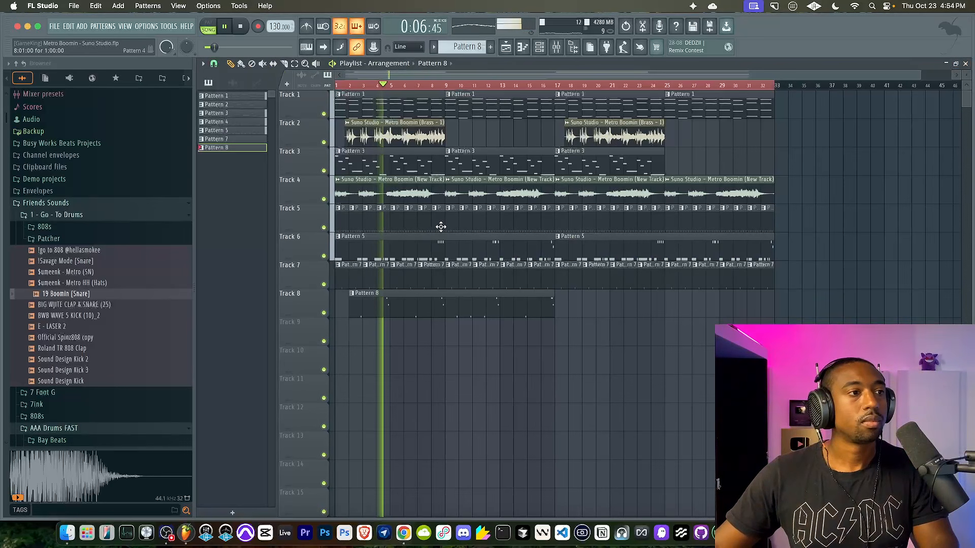
# Enable precomputed effects on Pattern 5's Official Spinz808 copy sampler and raise its Boost to 3%.
pyautogui.doubleClick(413, 246)
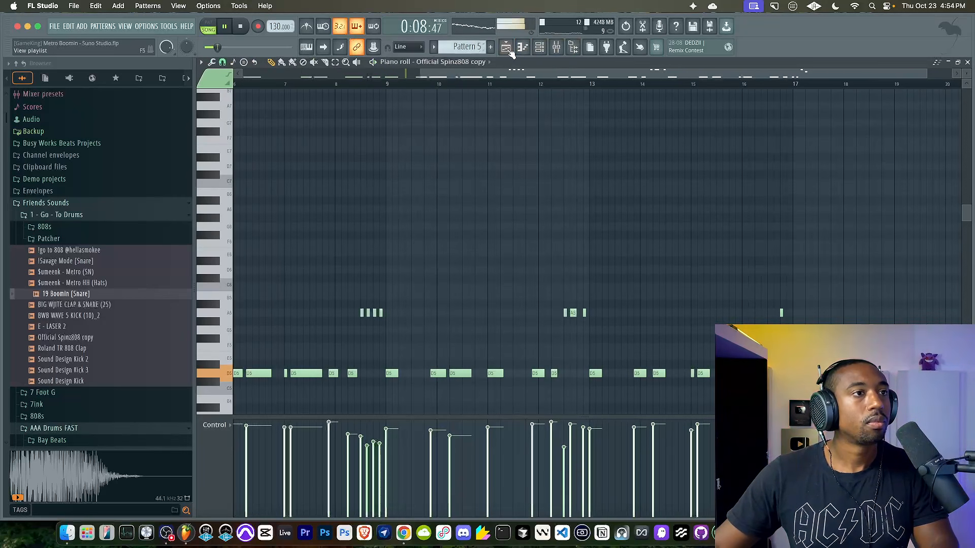
pyautogui.click(539, 49)
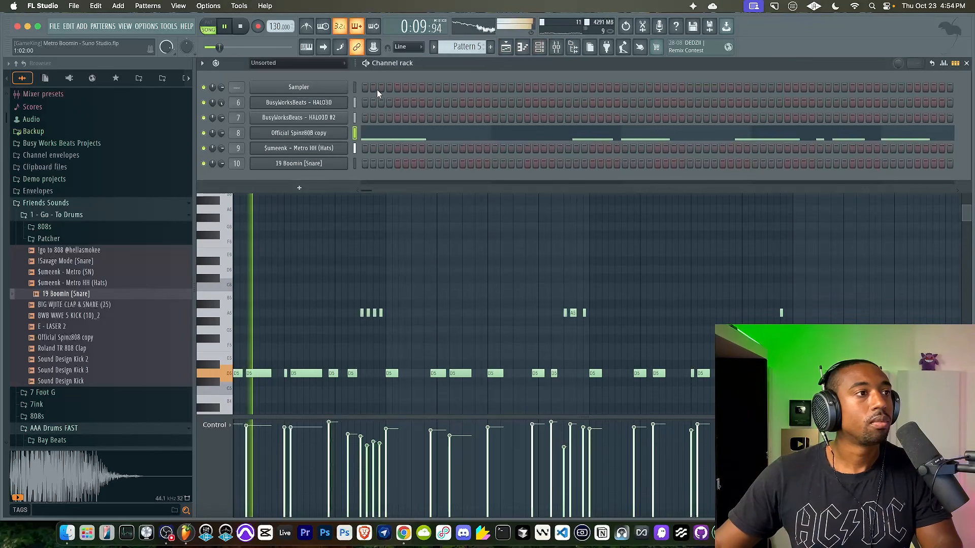
pyautogui.click(307, 133)
pyautogui.click(400, 207)
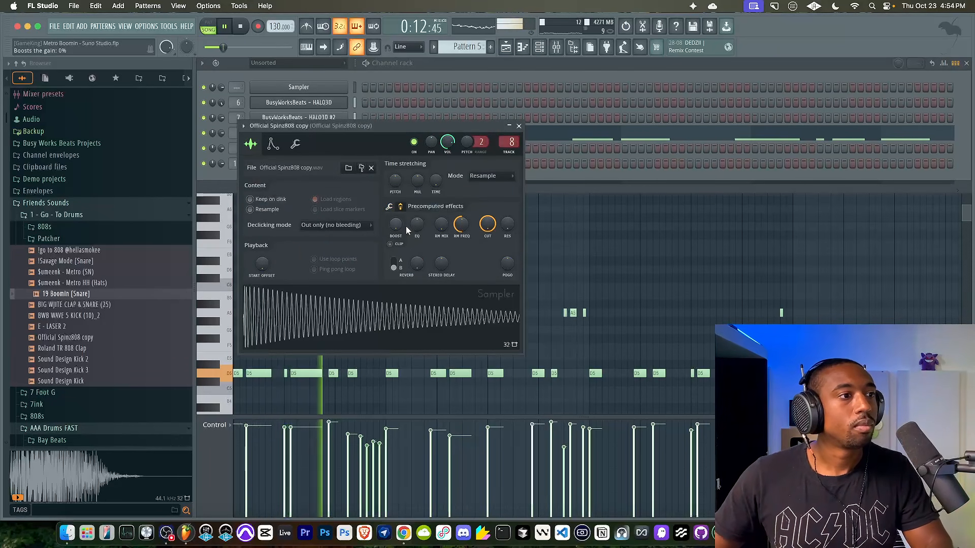
pyautogui.moveTo(395, 227); pyautogui.dragTo(395, 224)
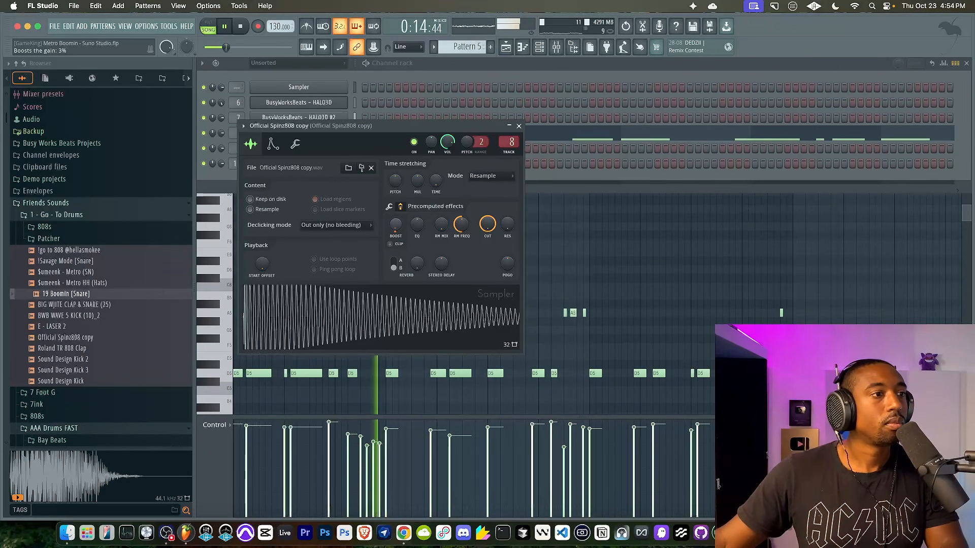
# Open the volume envelope presets of the Official Spinz808 copy channel.
pyautogui.click(296, 145)
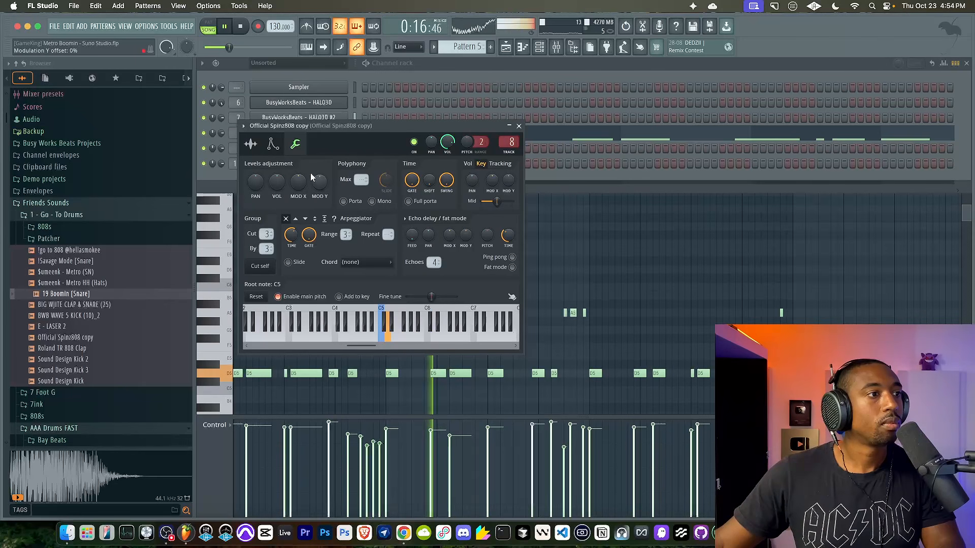
pyautogui.click(273, 144)
pyautogui.click(381, 184)
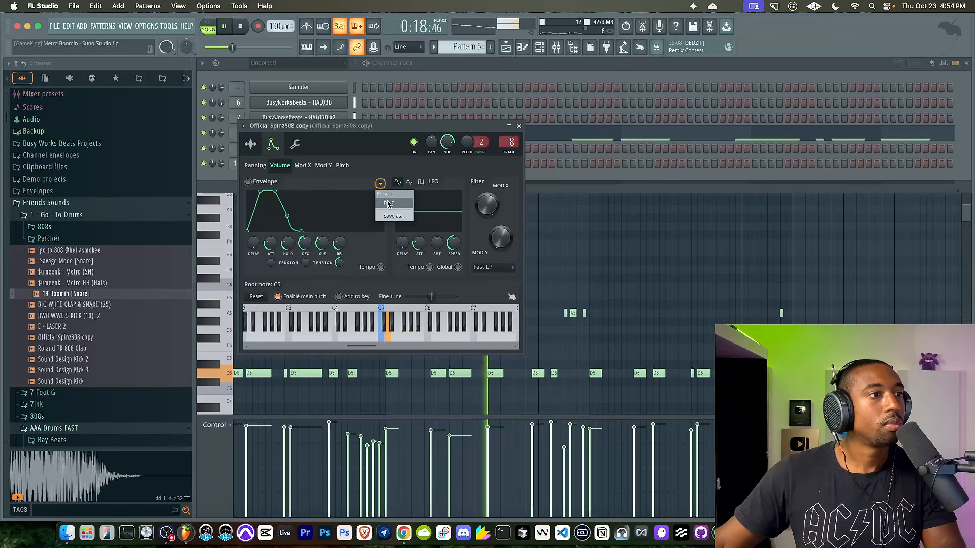
# Load the saved preset into the volume envelope of the Official Spinz808 copy channel.
pyautogui.click(388, 203)
pyautogui.click(518, 125)
pyautogui.click(514, 168)
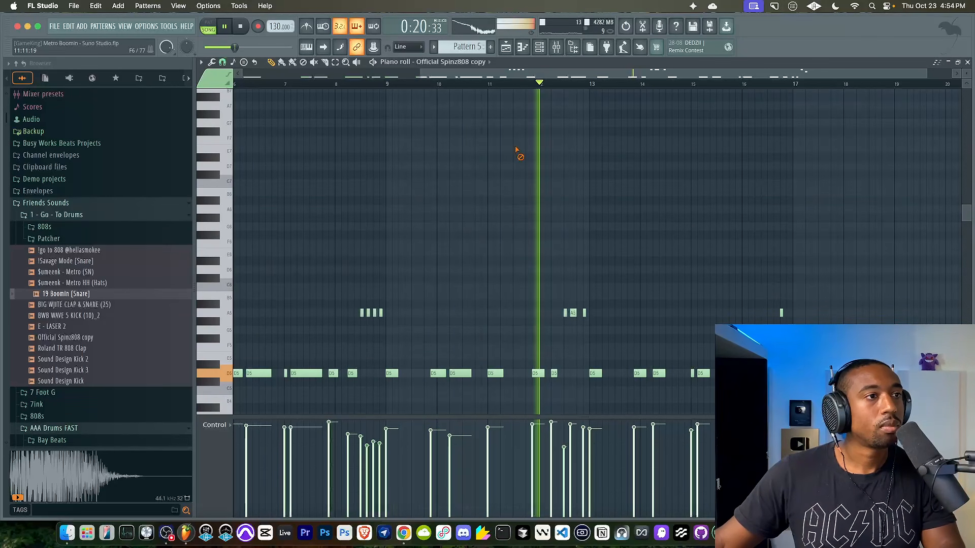
# Review the Official Spinz808 copy channel's volume envelope and filter settings alongside its notes in the piano roll.
pyautogui.press('F6')
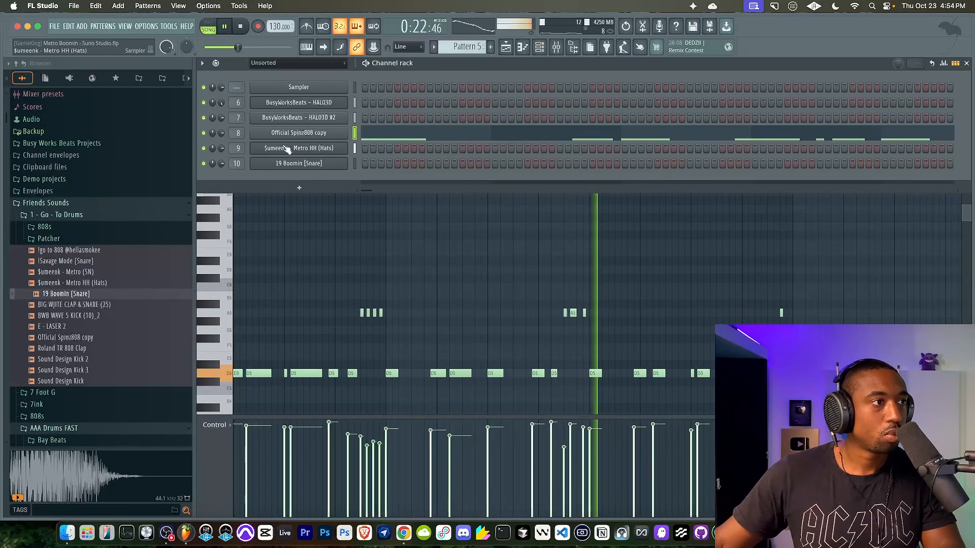
pyautogui.press('F6')
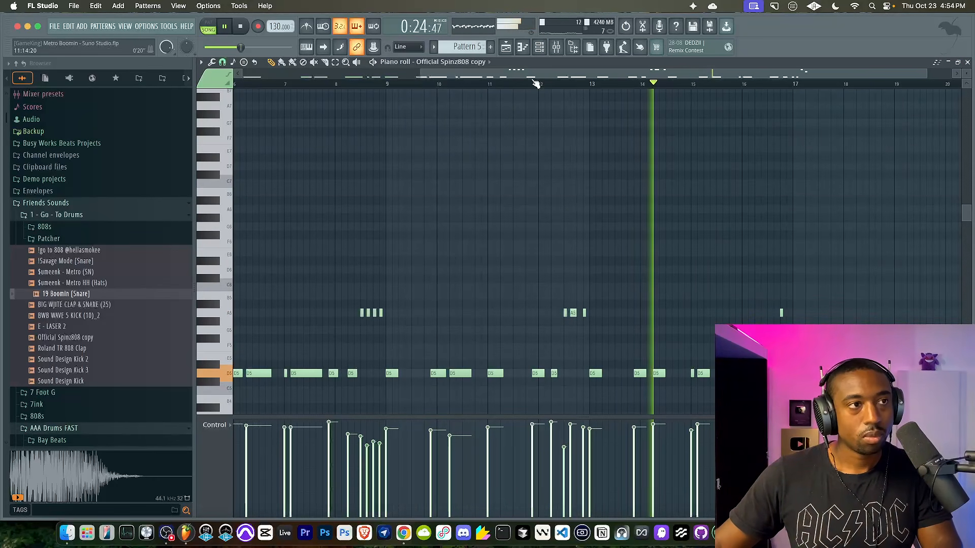
pyautogui.press('F6')
pyautogui.click(318, 130)
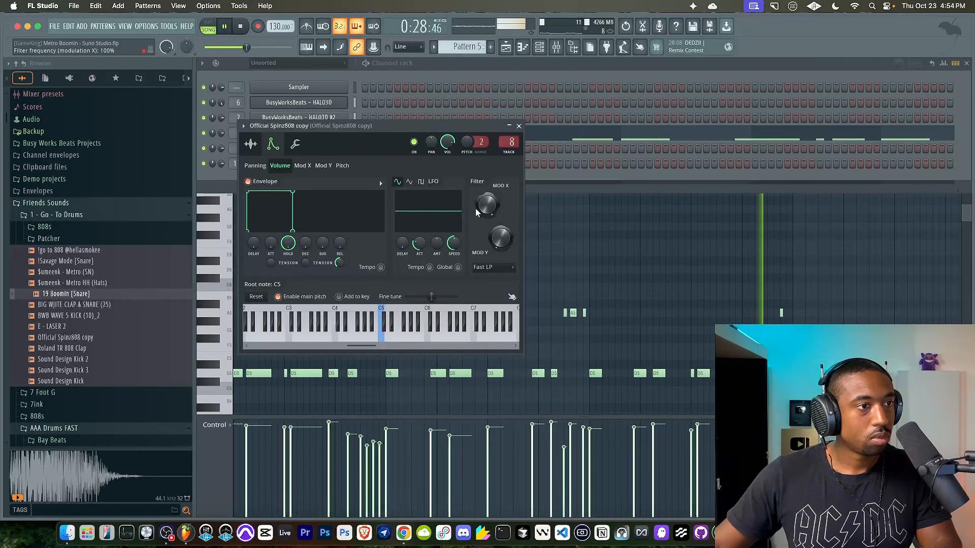
pyautogui.rightClick(582, 252)
pyautogui.scroll(1, 533, 198)
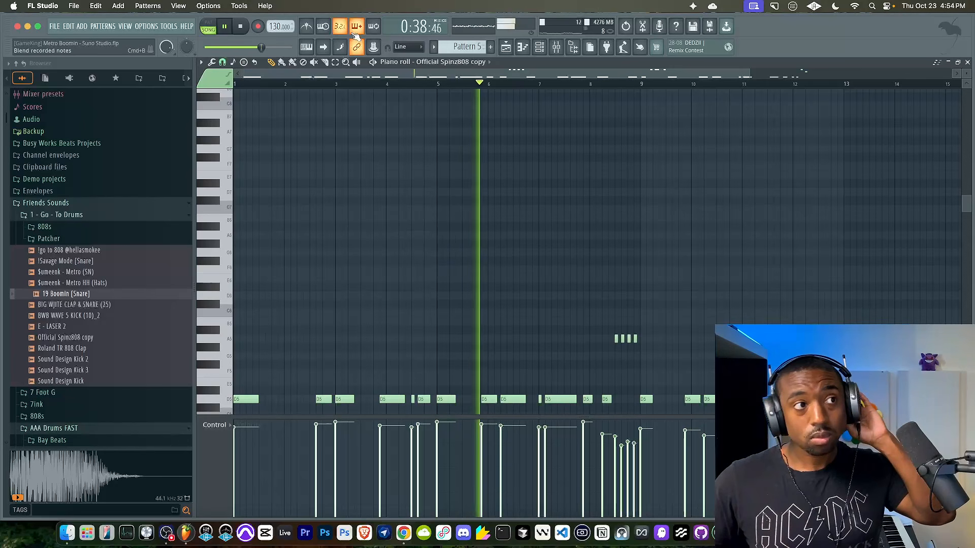
pyautogui.click(540, 47)
pyautogui.click(323, 135)
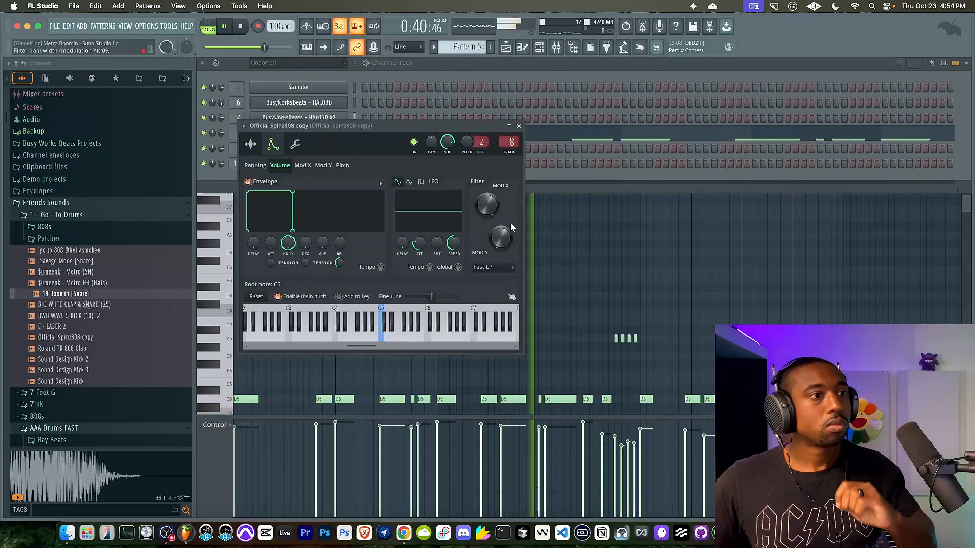
pyautogui.click(519, 126)
pyautogui.click(449, 249)
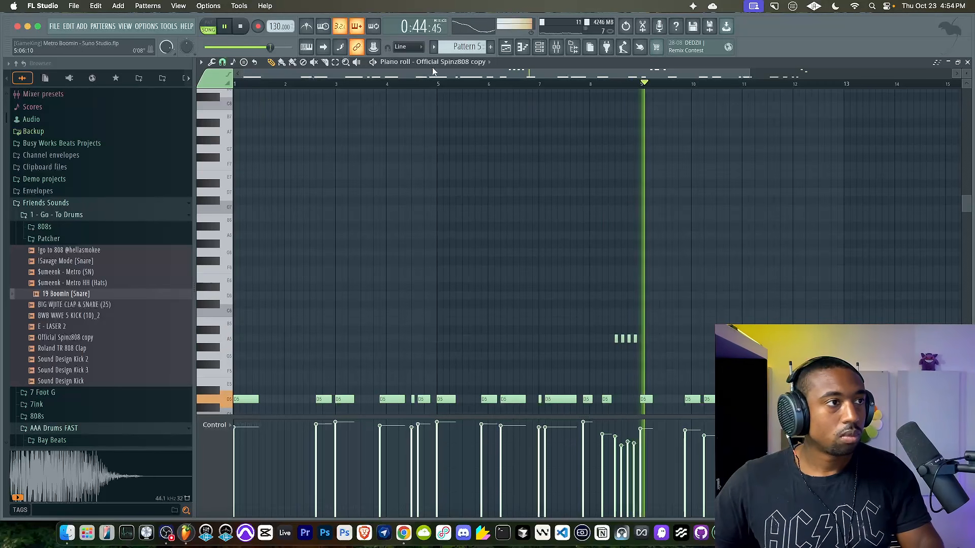
# Record additional short notes for the Official Spinz808 copy channel into Pattern 5 and close the piano roll.
pyautogui.press('space')
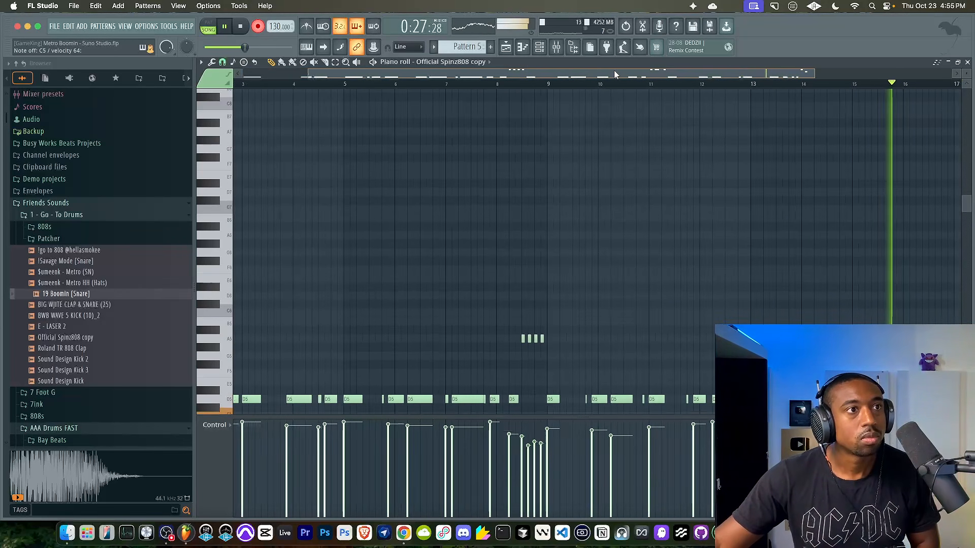
pyautogui.press('space')
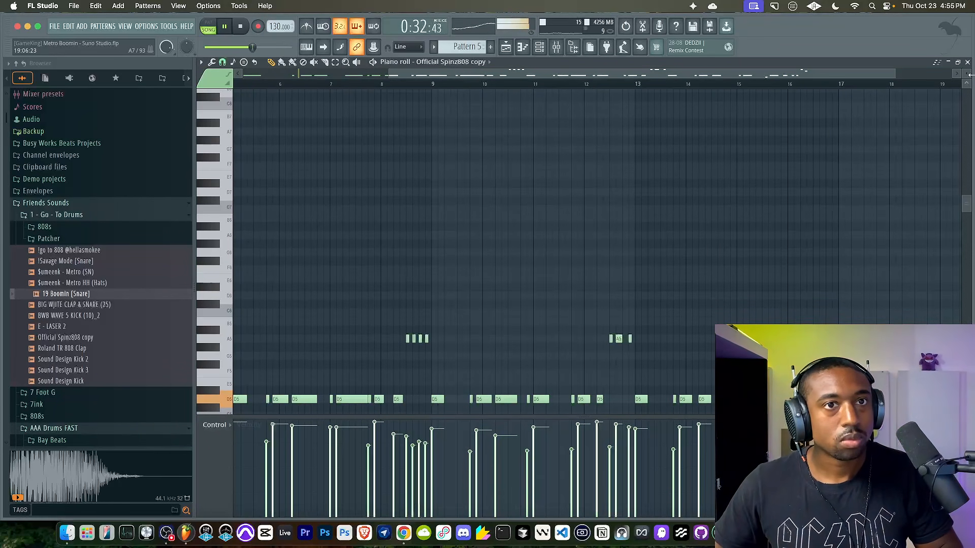
pyautogui.click(968, 62)
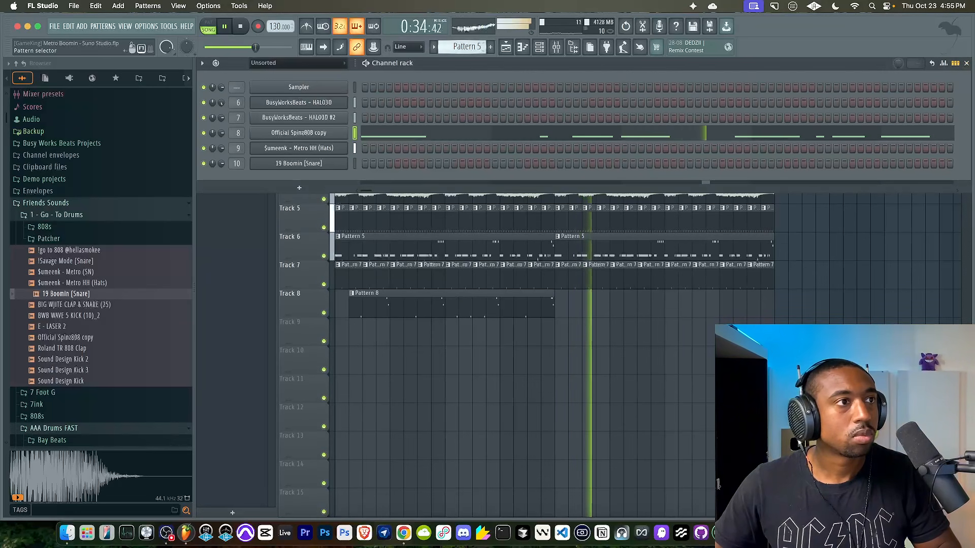
# Switch to Pattern 4 and browse to the Open Hats folder of The Lunch77 Metro Boomin Drumkit.
pyautogui.scroll(1, 471, 46)
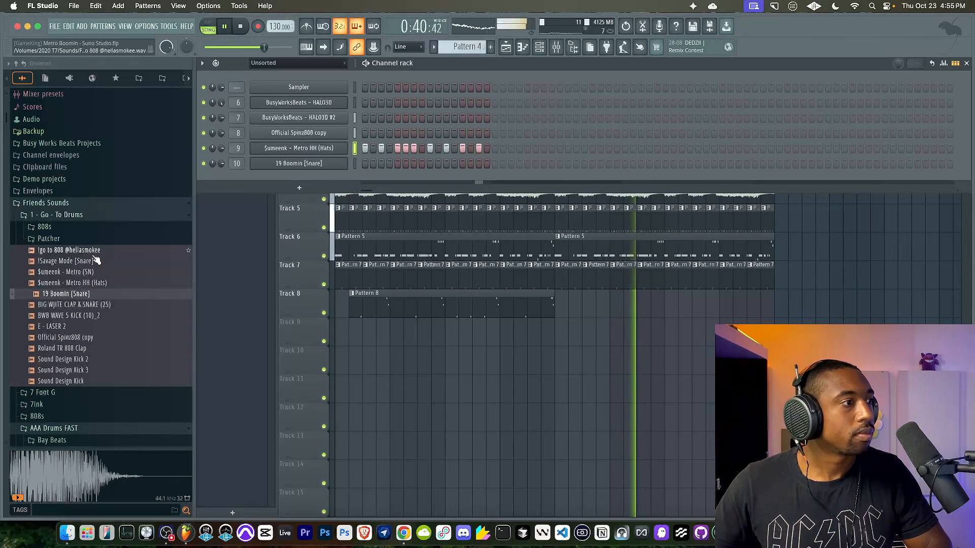
pyautogui.click(139, 81)
pyautogui.click(61, 102)
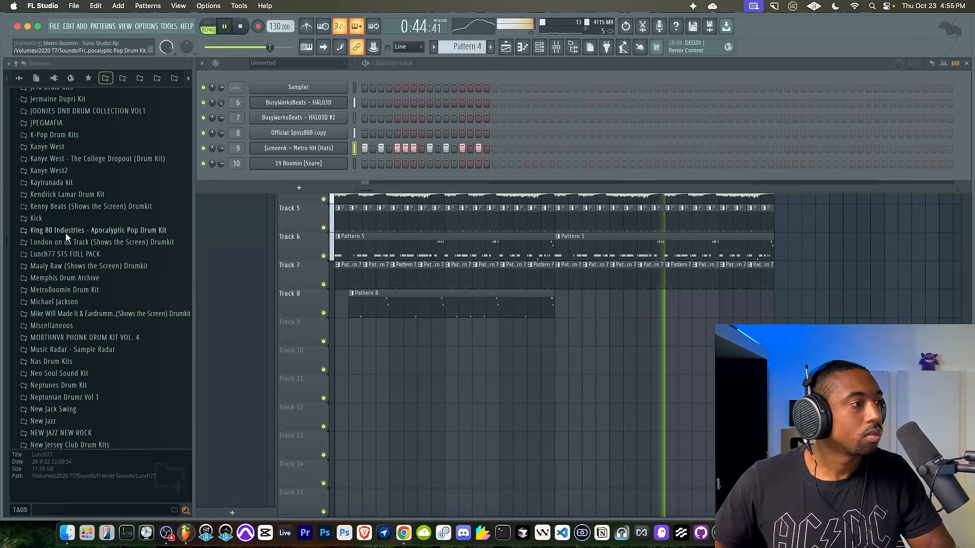
pyautogui.click(85, 297)
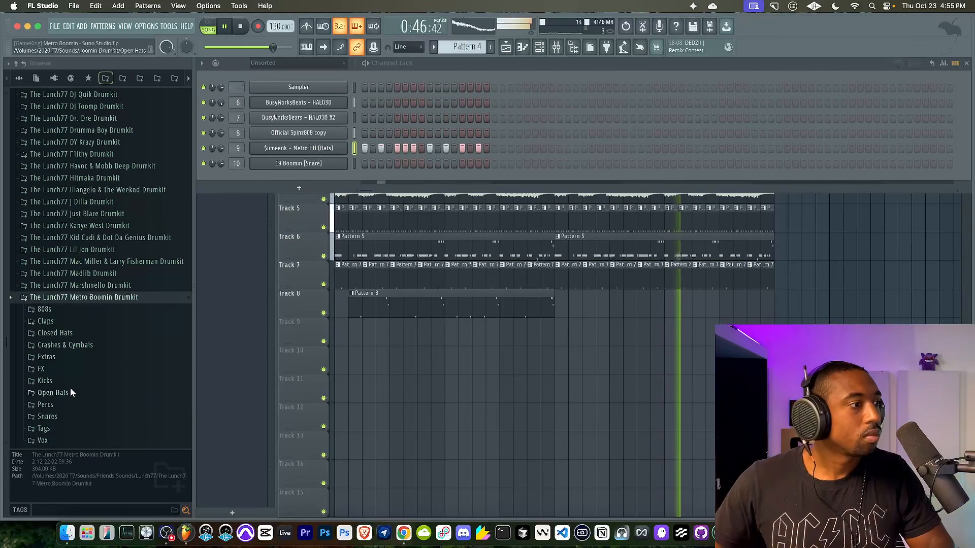
pyautogui.click(53, 392)
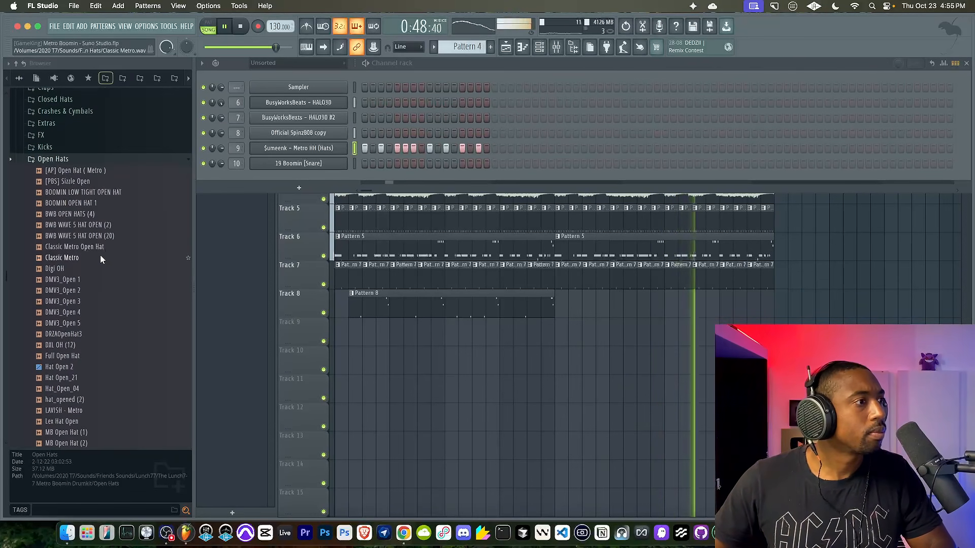
# Load the Classic Metro sample as a new channel routed to mixer track 11 and place a hit on step 5.
pyautogui.click(94, 258)
pyautogui.rightClick(93, 255)
pyautogui.click(110, 275)
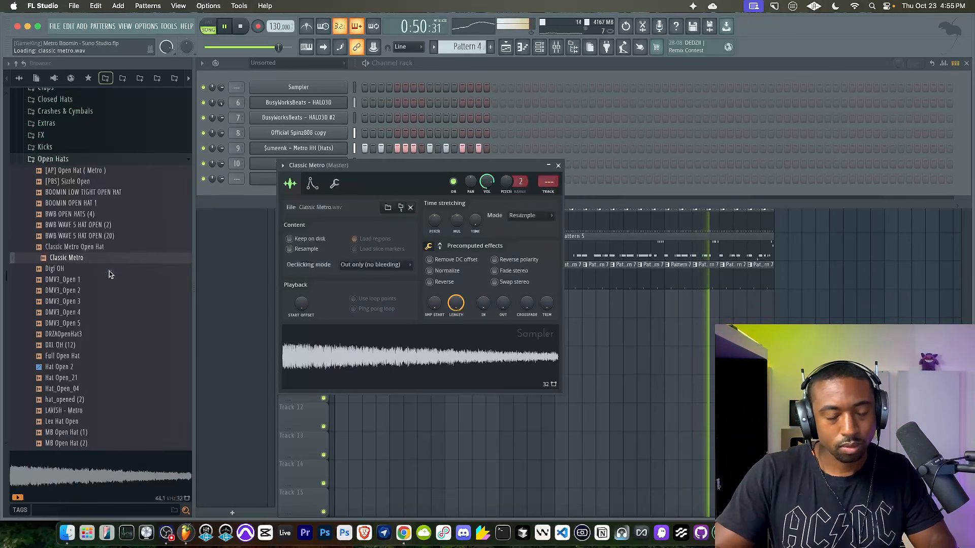
pyautogui.click(402, 77)
pyautogui.click(397, 178)
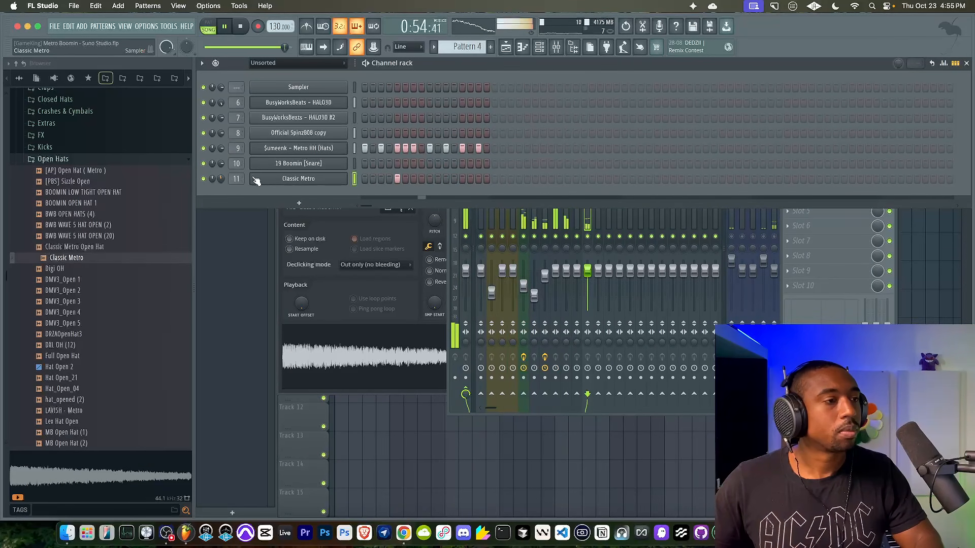
pyautogui.click(396, 489)
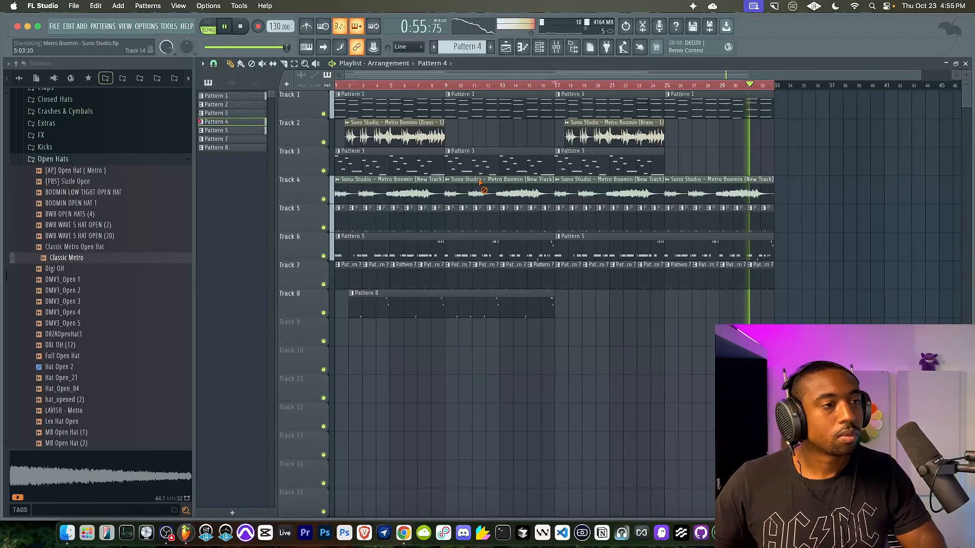
# Disable the Official Spinz808 copy channel's volume envelope and set its sample's quick fade out to 41%.
pyautogui.click(541, 50)
pyautogui.click(319, 132)
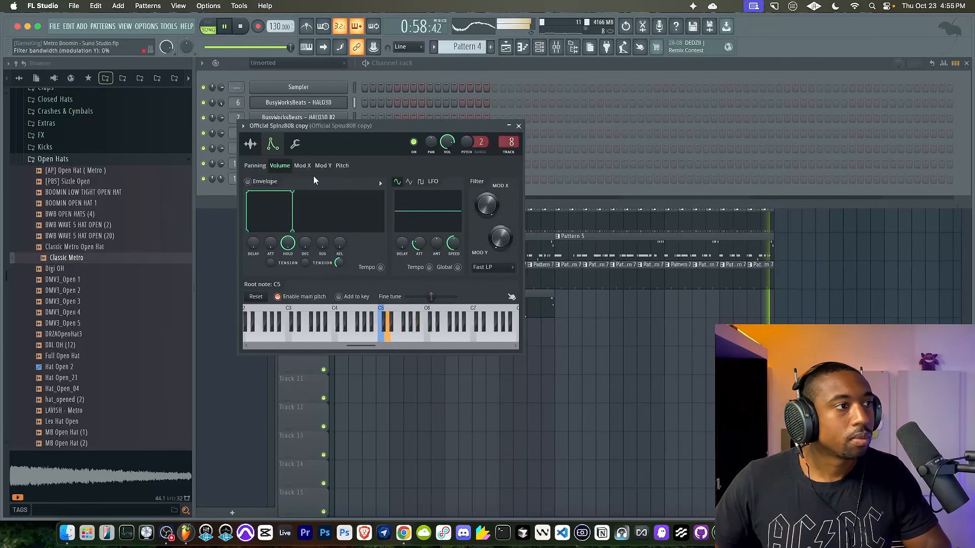
pyautogui.moveTo(462, 262); pyautogui.dragTo(460, 251)
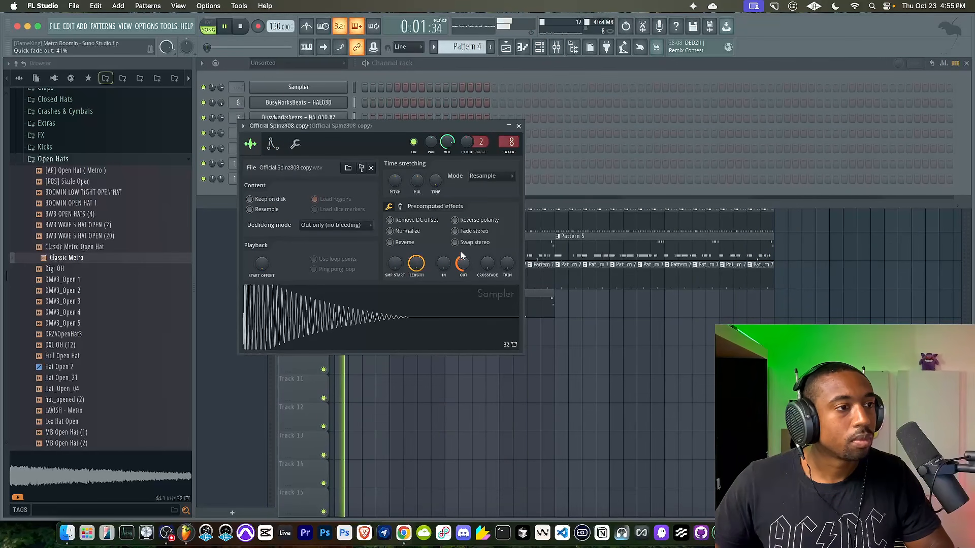
pyautogui.click(518, 125)
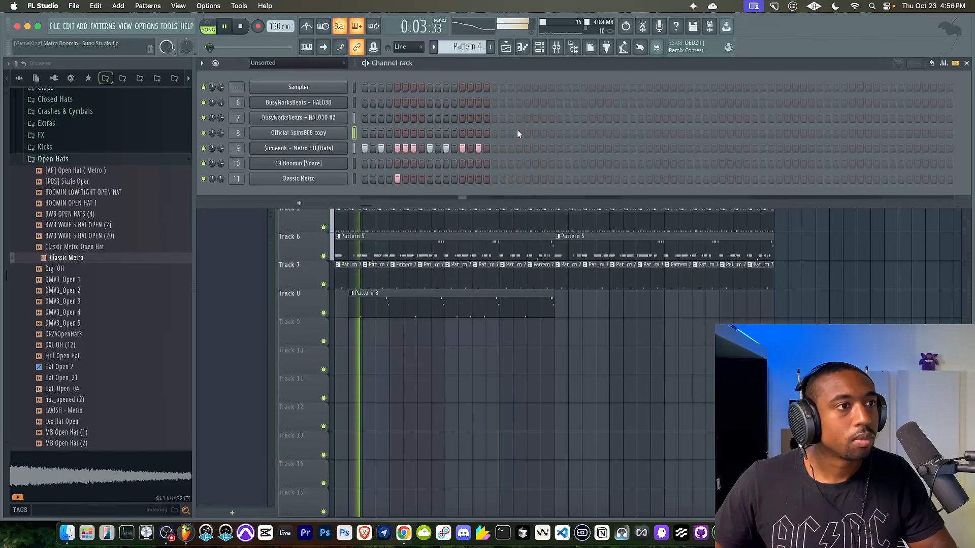
# Add Fruity Soft Clipper to the Official Spinz808 copy's mixer track.
pyautogui.click(555, 50)
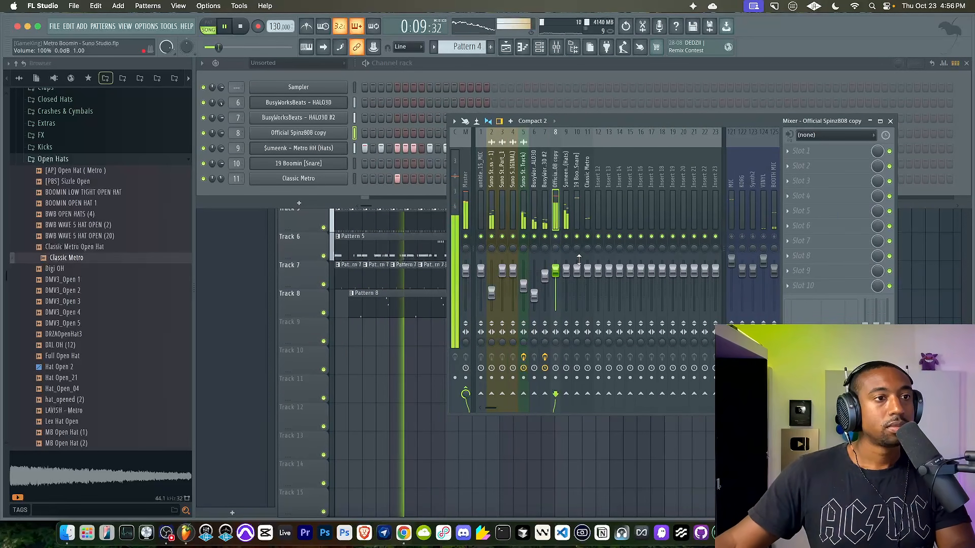
pyautogui.click(815, 158)
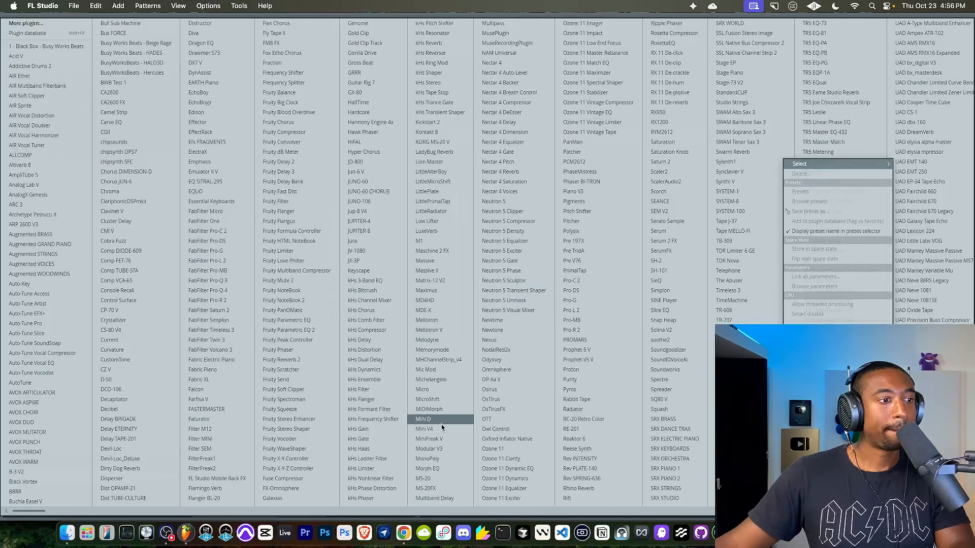
pyautogui.click(303, 390)
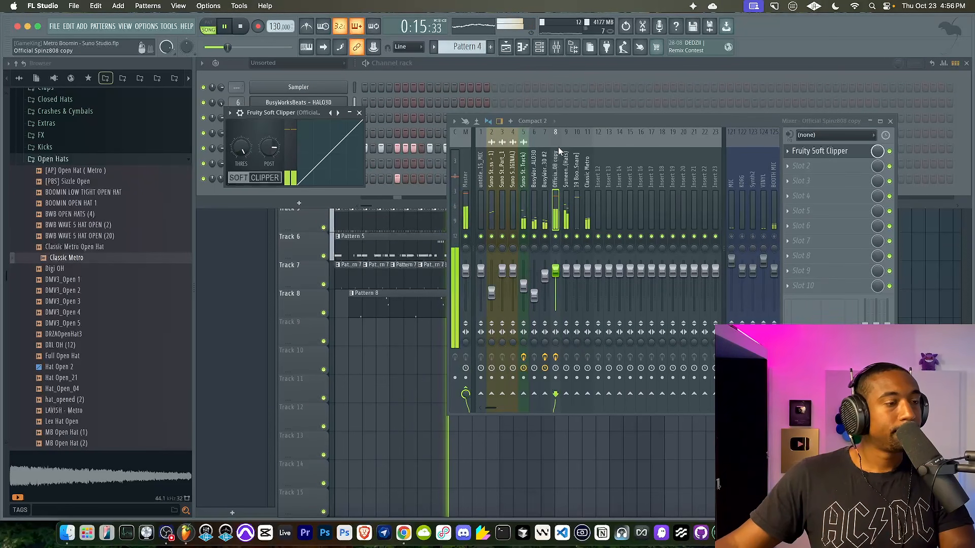
# Add Fruity Parametric EQ 2 ahead of the soft clipper on the 808's mixer track and raise its main level to 2.7 dB.
pyautogui.click(811, 163)
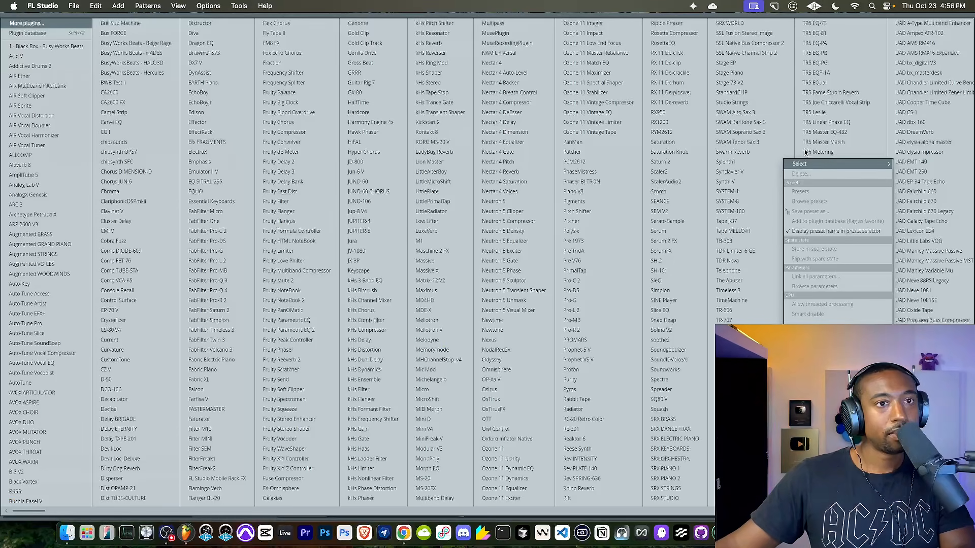
pyautogui.click(307, 331)
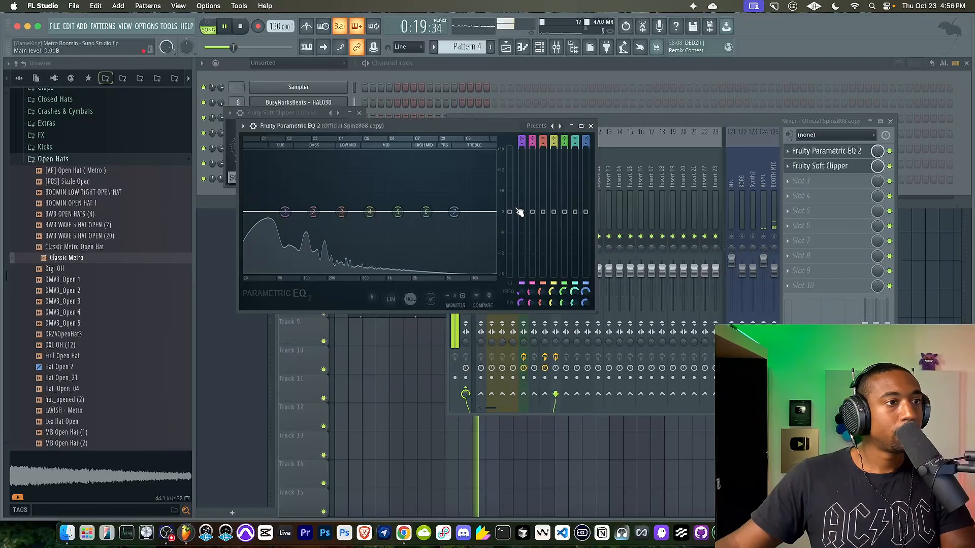
pyautogui.moveTo(509, 202); pyautogui.dragTo(510, 206)
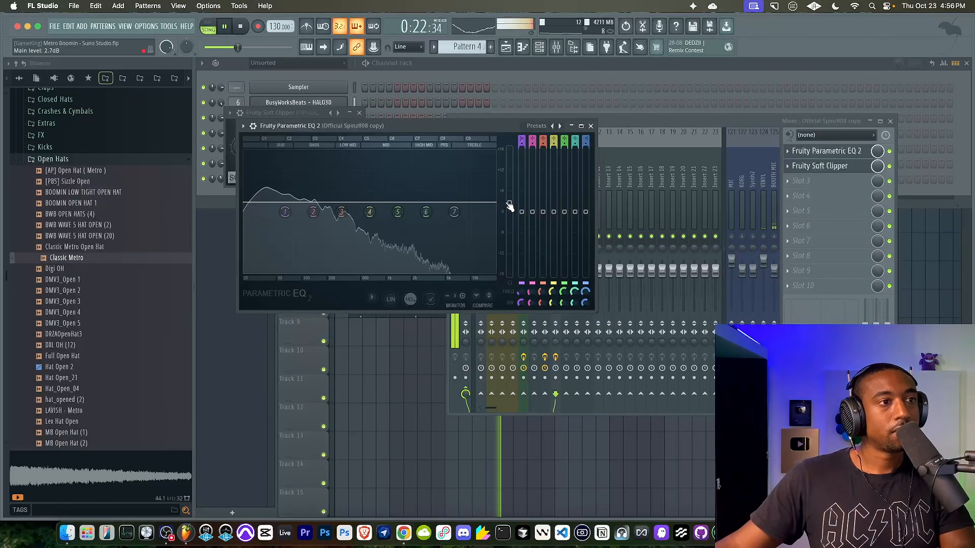
pyautogui.click(591, 126)
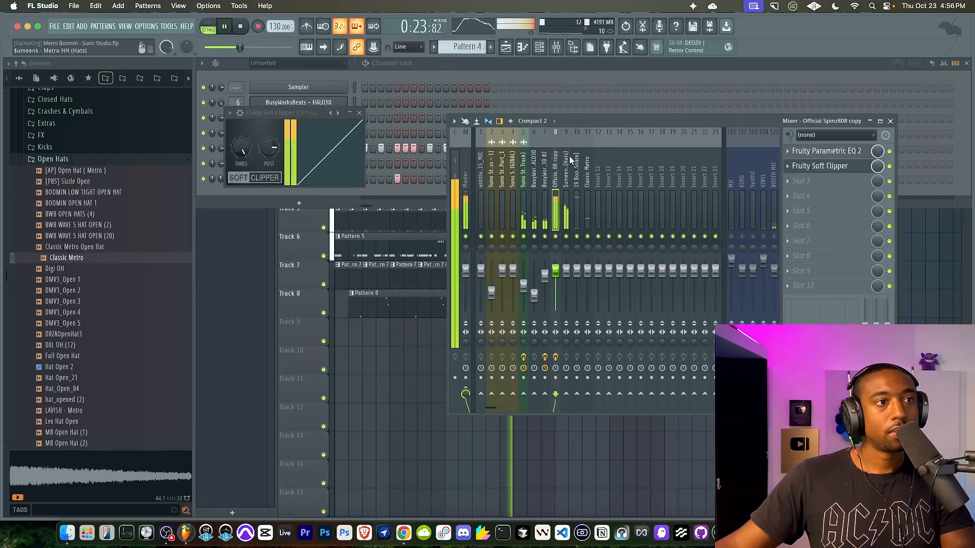
pyautogui.click(835, 168)
pyautogui.click(828, 152)
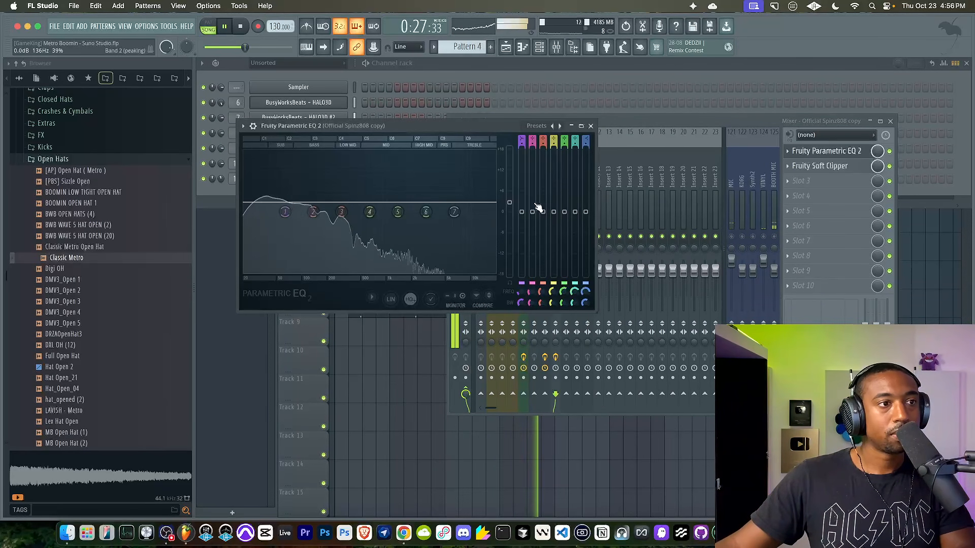
pyautogui.click(591, 126)
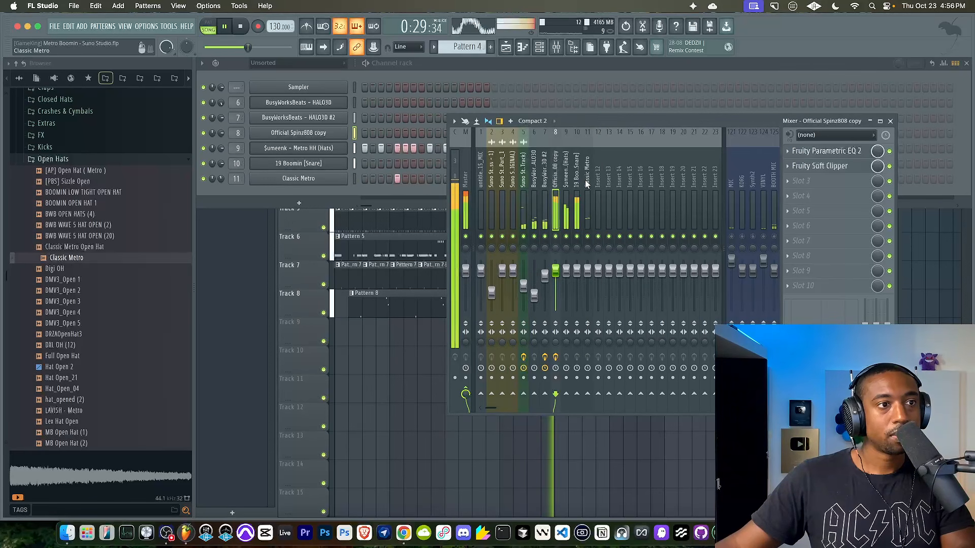
# Inspect the Transporter effect's levels on the BusyWorksBeats - HALO3D #2 mixer track.
pyautogui.click(544, 192)
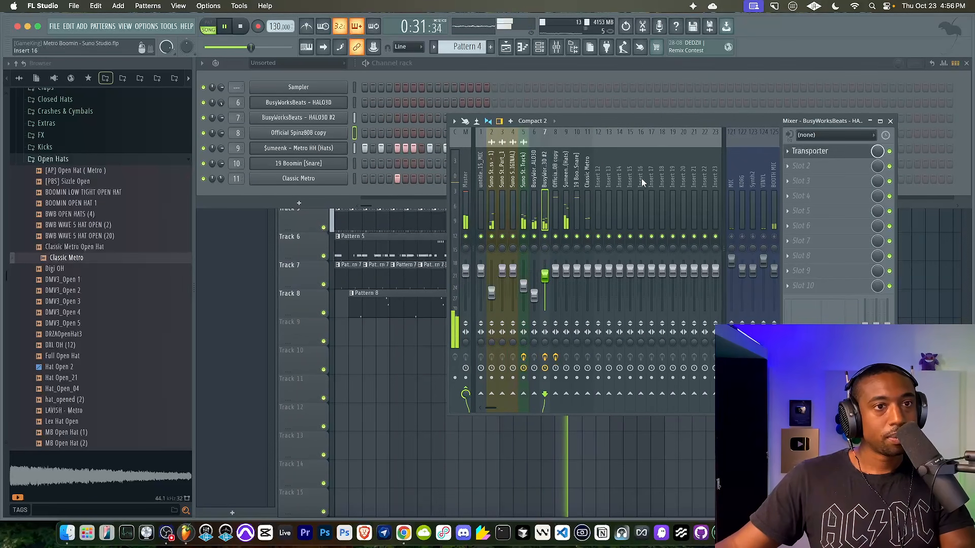
pyautogui.click(828, 152)
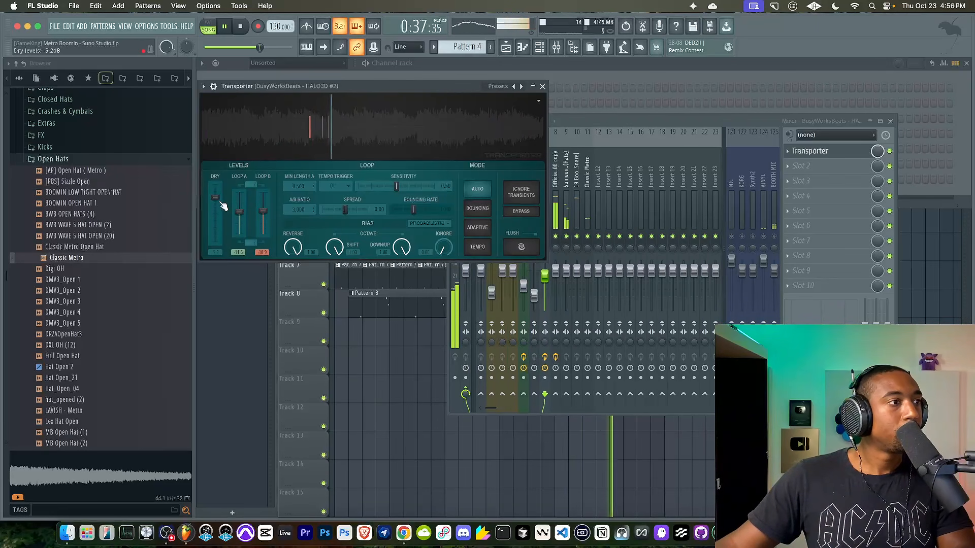
pyautogui.click(542, 86)
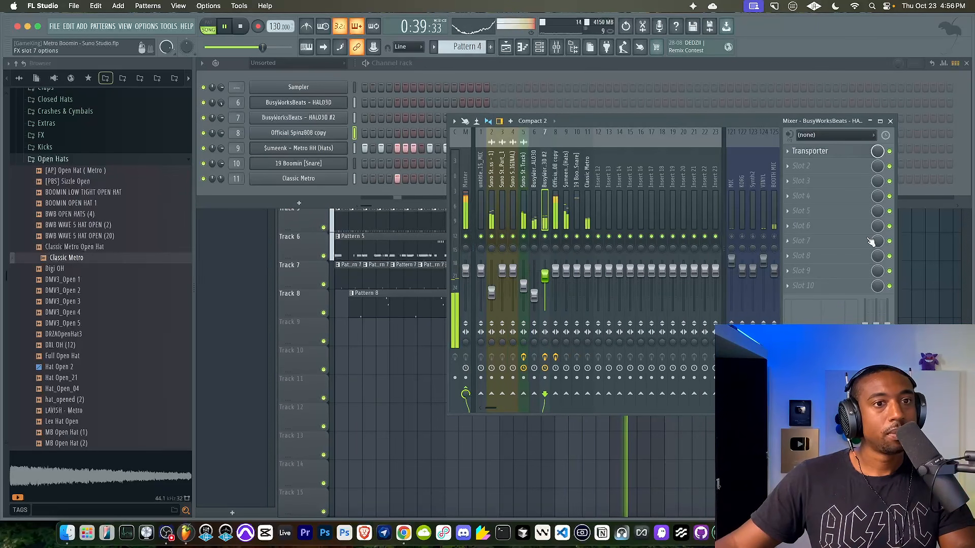
# Delete Track 3's middle Pattern 3 clip and trim the starts of the remaining two to bars 21 and 5.
pyautogui.click(924, 285)
pyautogui.rightClick(512, 167)
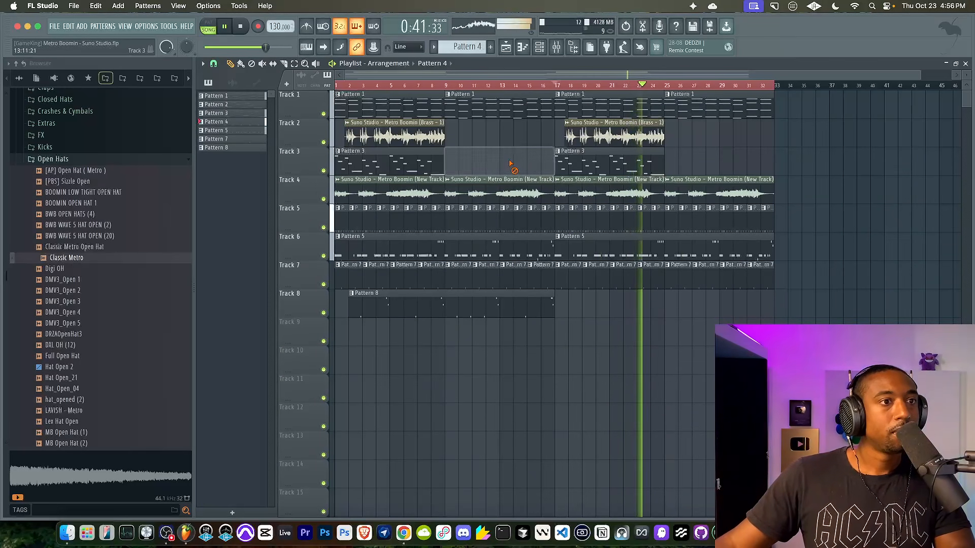
pyautogui.moveTo(558, 167); pyautogui.dragTo(614, 171)
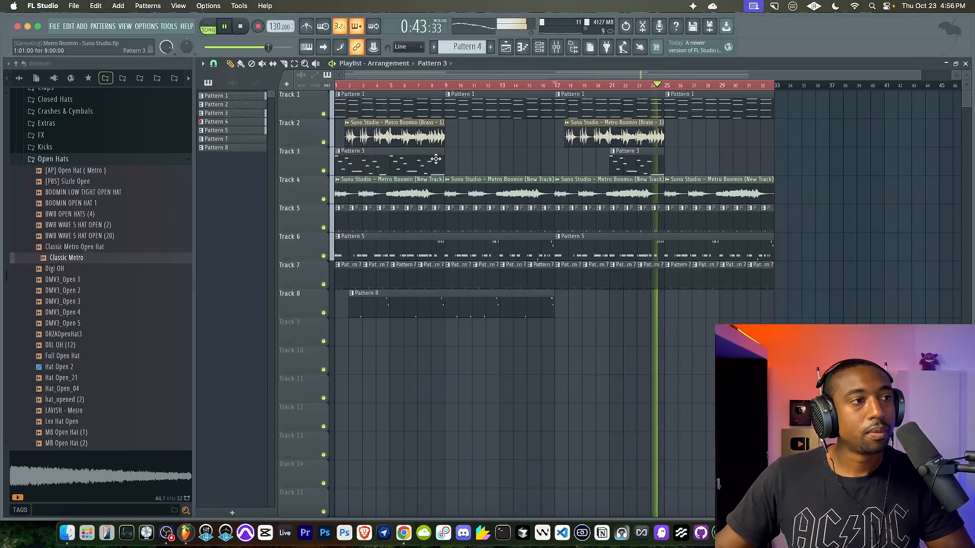
pyautogui.moveTo(337, 162); pyautogui.dragTo(391, 162)
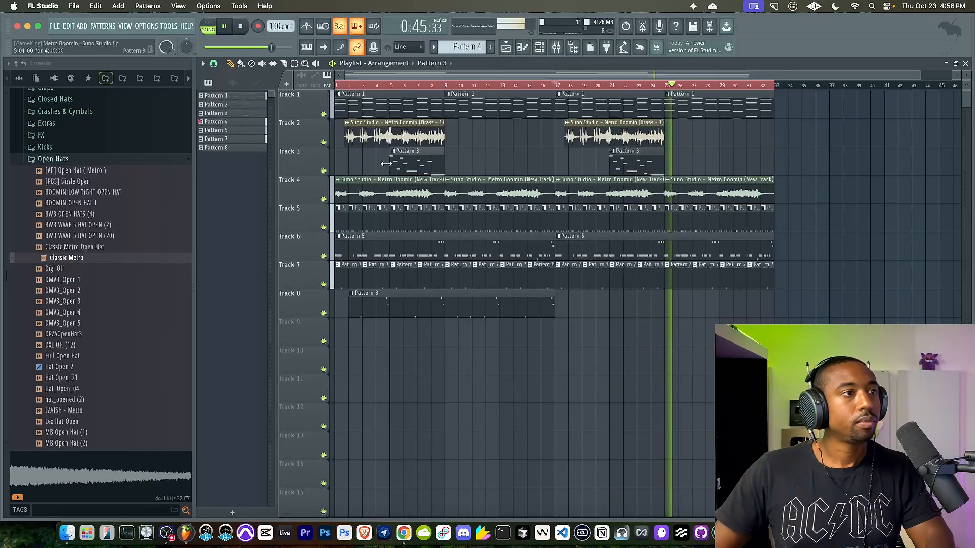
# Delete Track 1's Pattern 1 clips from bar 17 onward and Track 4's New Track audio clip at bar 17.
pyautogui.moveTo(708, 101); pyautogui.dragTo(558, 95)
pyautogui.press('Delete')
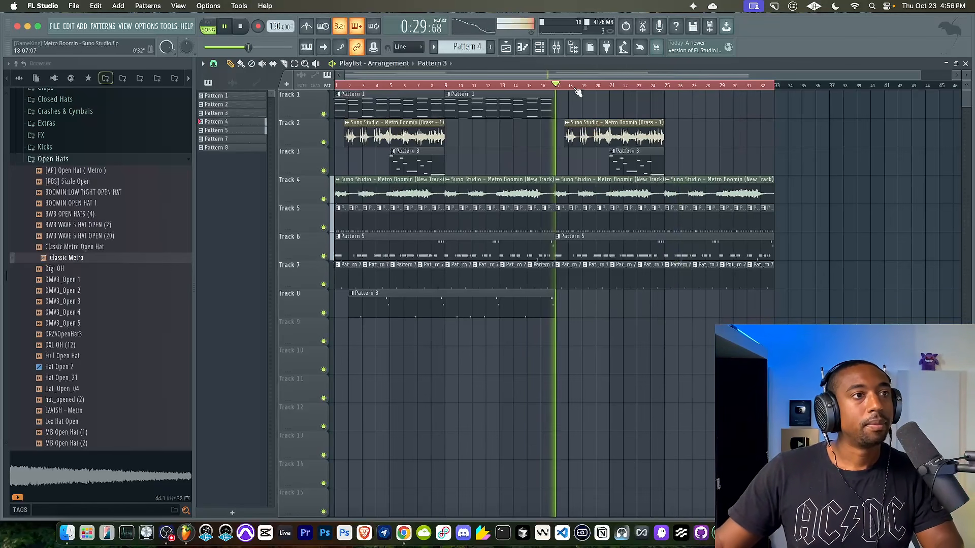
pyautogui.click(567, 191)
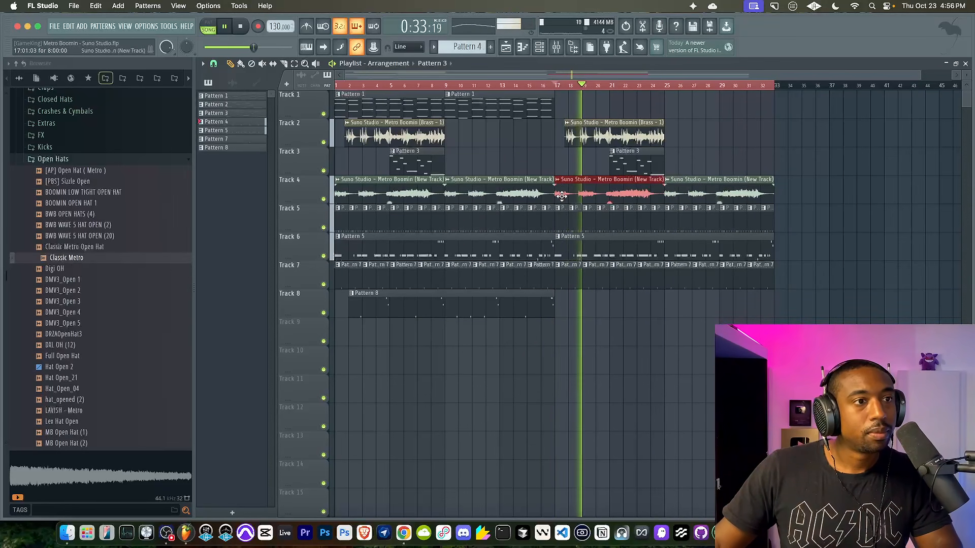
pyautogui.press('Delete')
# Put the Pattern 1 clips back on Track 1 at bars 17 and 25, and save the project.
pyautogui.moveTo(482, 108); pyautogui.dragTo(709, 109)
pyautogui.keyDown('super'); pyautogui.click(692, 164); pyautogui.keyUp('super')
pyautogui.press('super+s')
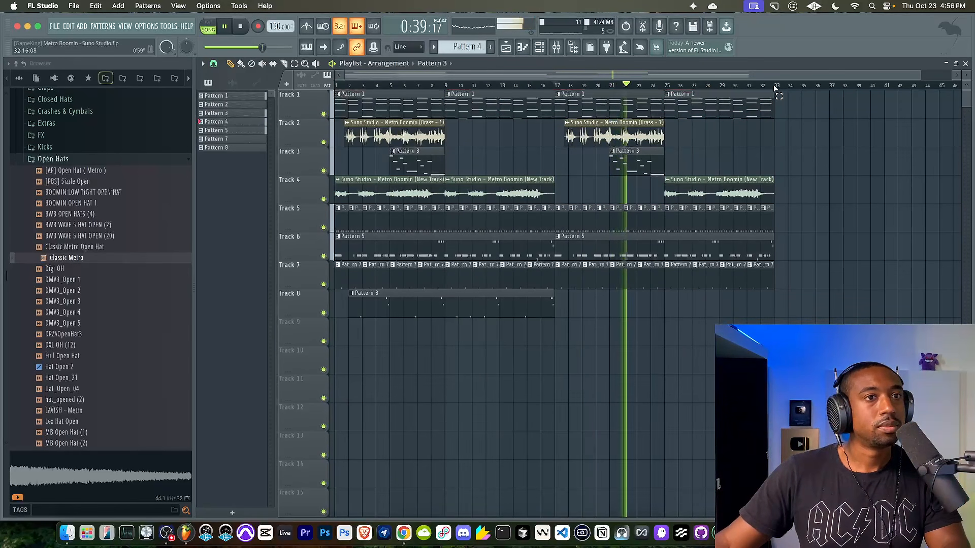
# Color all the patterns from Pattern 1 to Pattern 8 with a gradient from magenta to blue.
pyautogui.press('super+a')
pyautogui.click(217, 96)
pyautogui.keyDown('shift'); pyautogui.click(226, 148); pyautogui.keyUp('shift')
pyautogui.rightClick(226, 148)
pyautogui.click(303, 195)
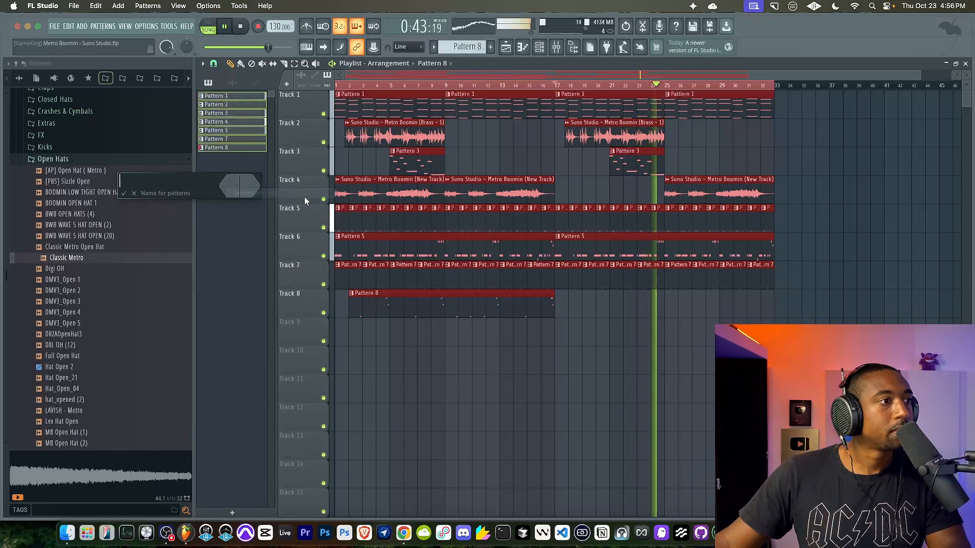
pyautogui.click(317, 348)
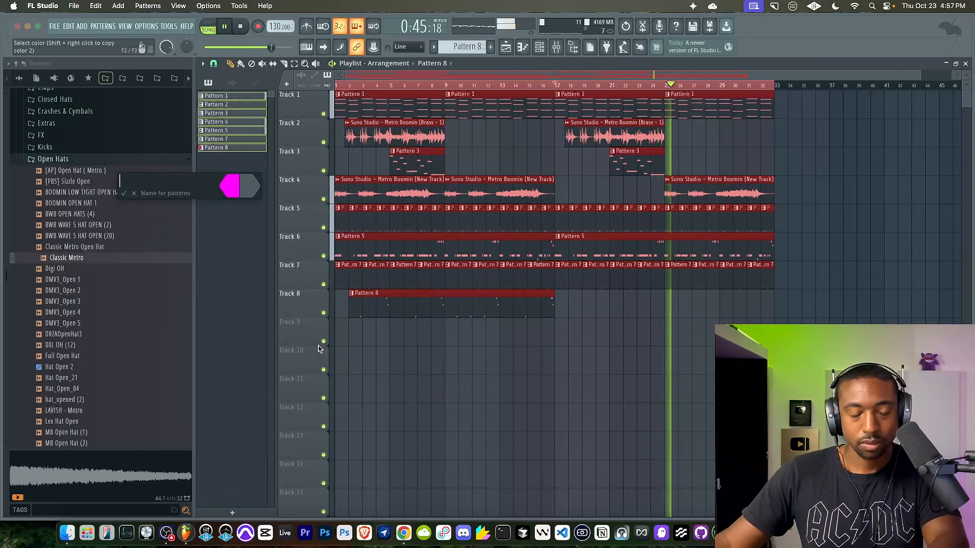
pyautogui.click(418, 432)
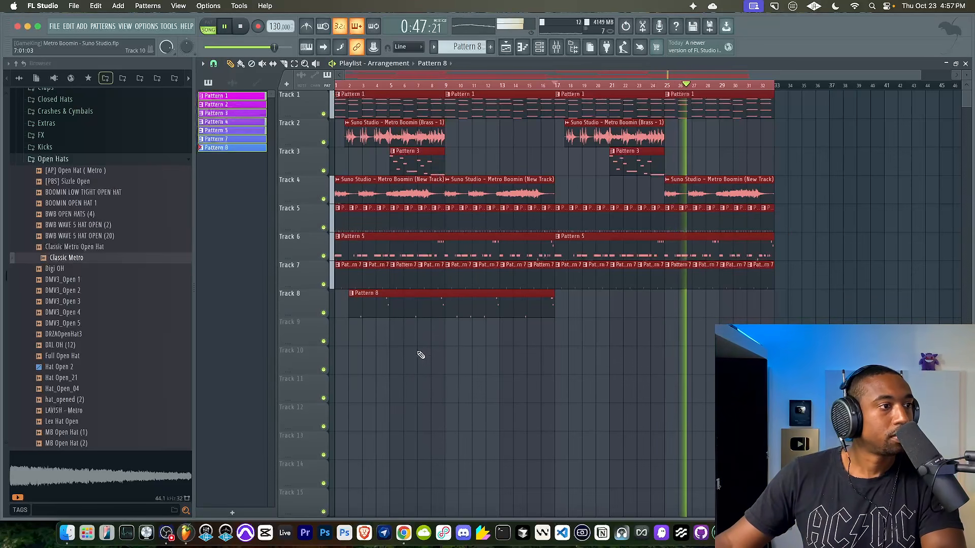
# Color all the audio clips in the picker with a gradient from magenta to orange.
pyautogui.click(232, 84)
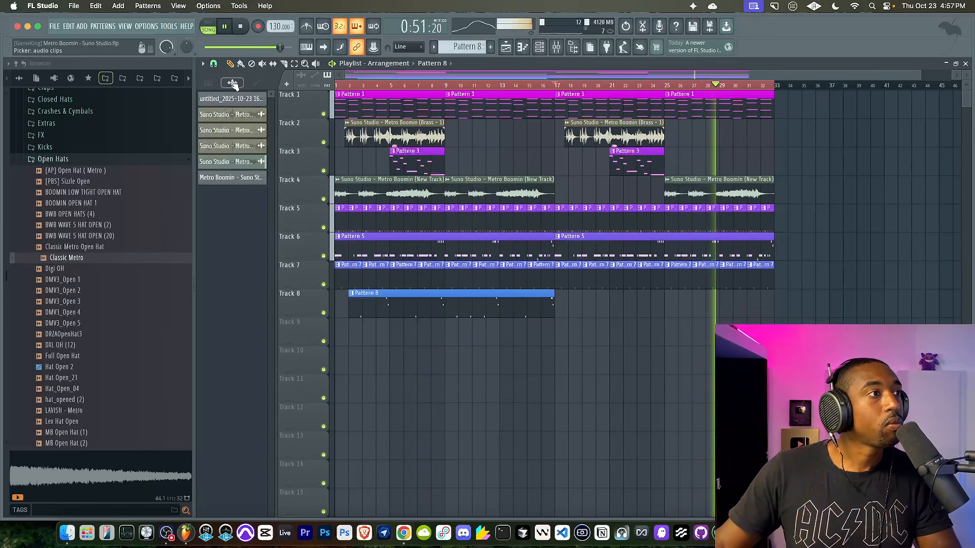
pyautogui.rightClick(231, 179)
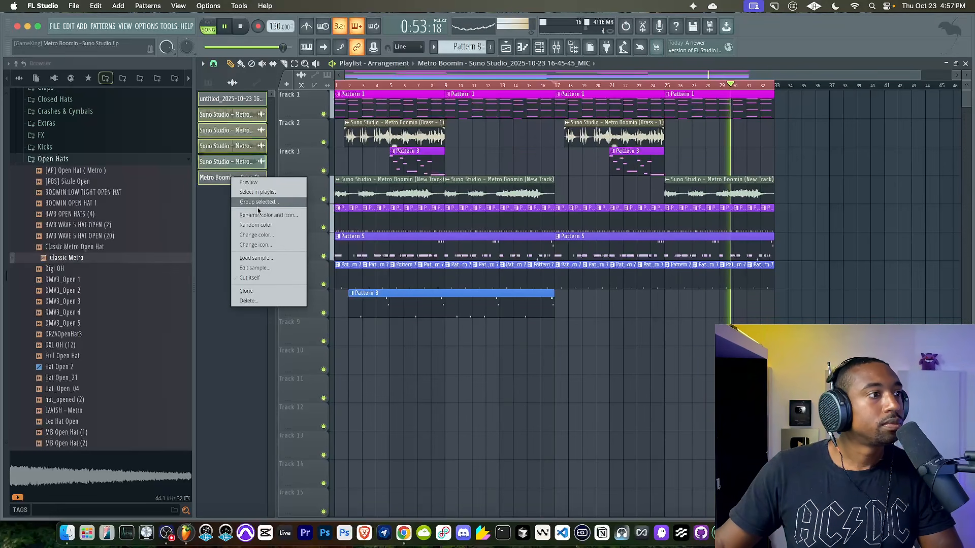
pyautogui.click(239, 206)
pyautogui.click(230, 207)
pyautogui.click(284, 368)
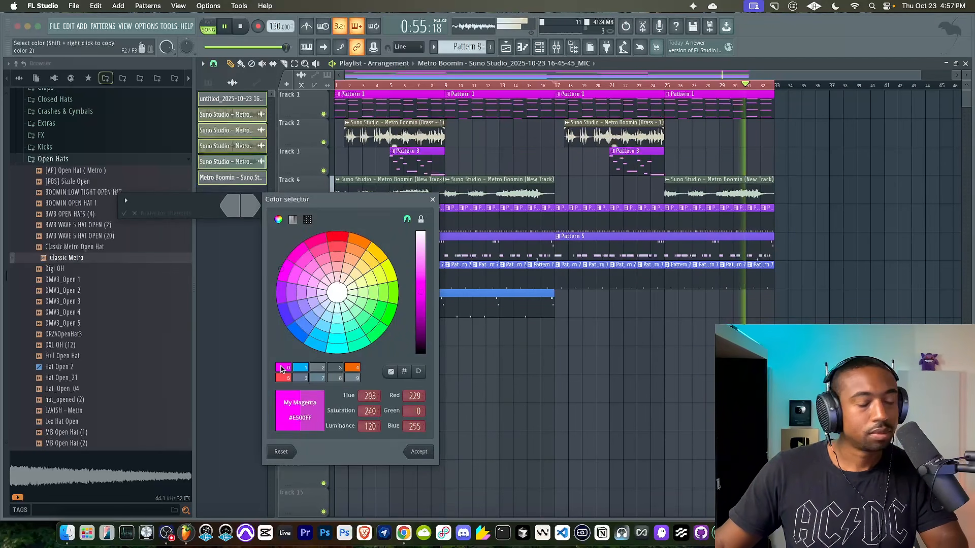
pyautogui.press('Return')
pyautogui.click(249, 201)
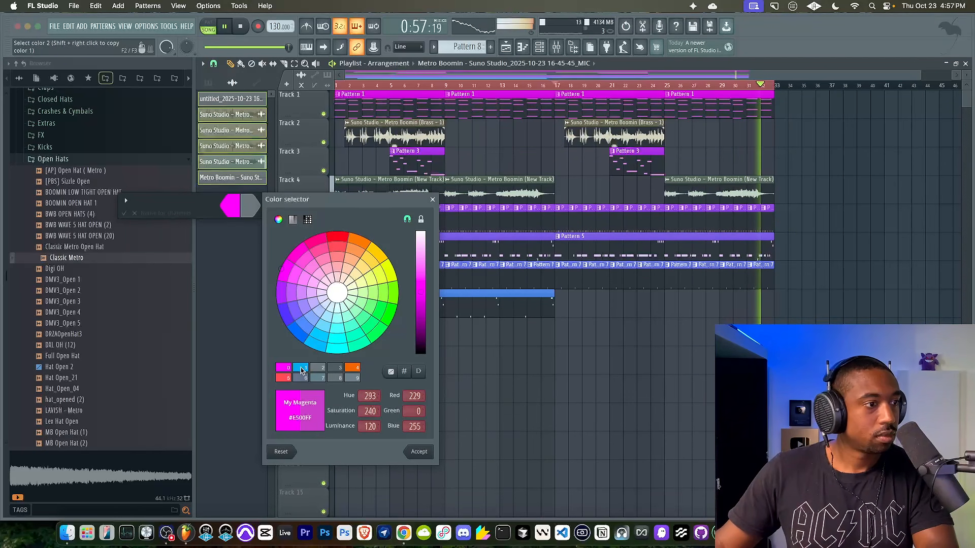
pyautogui.click(351, 369)
pyautogui.press('Return')
pyautogui.press('Return')
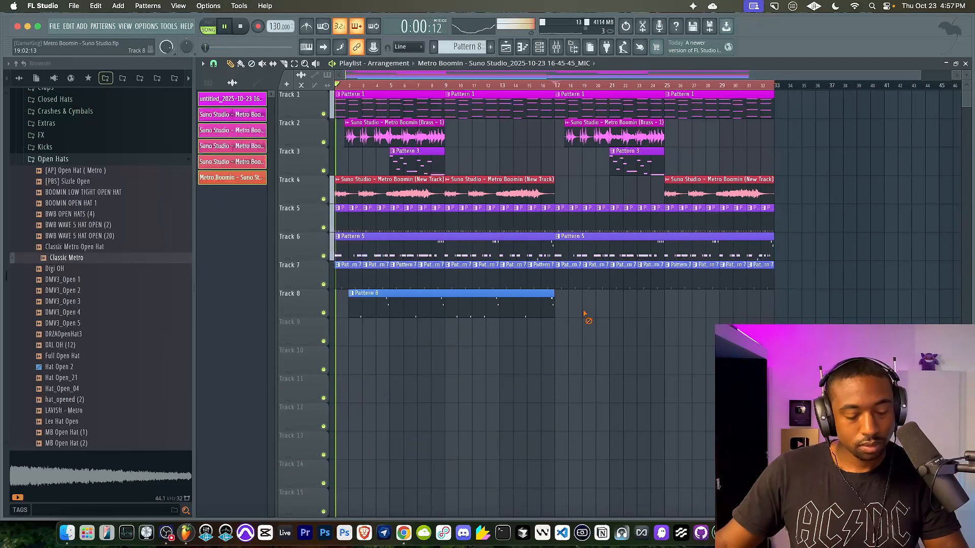
# Merge the Pattern 1, Pattern 3 and Pattern 5 clips on Tracks 1, 3 and 6 into one pattern clip.
pyautogui.press('F9')
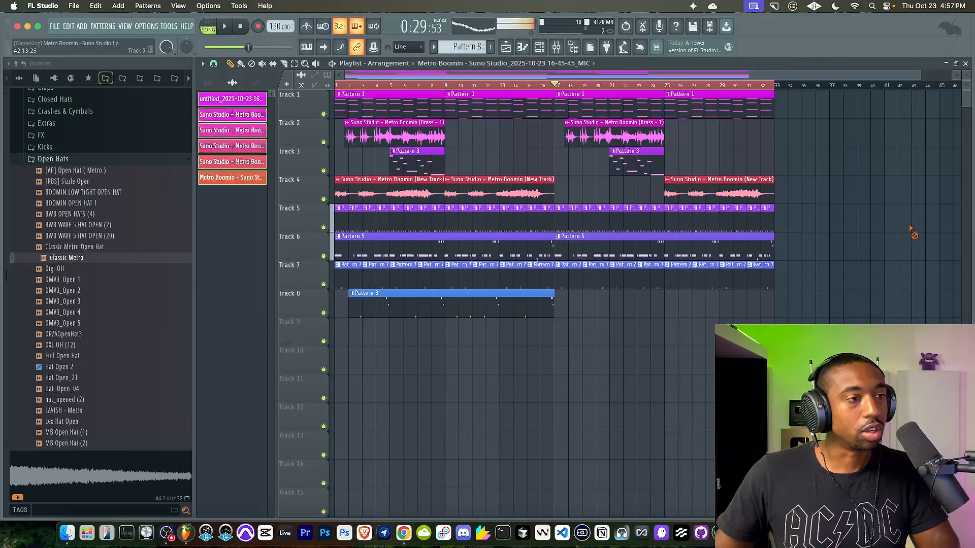
pyautogui.press('space')
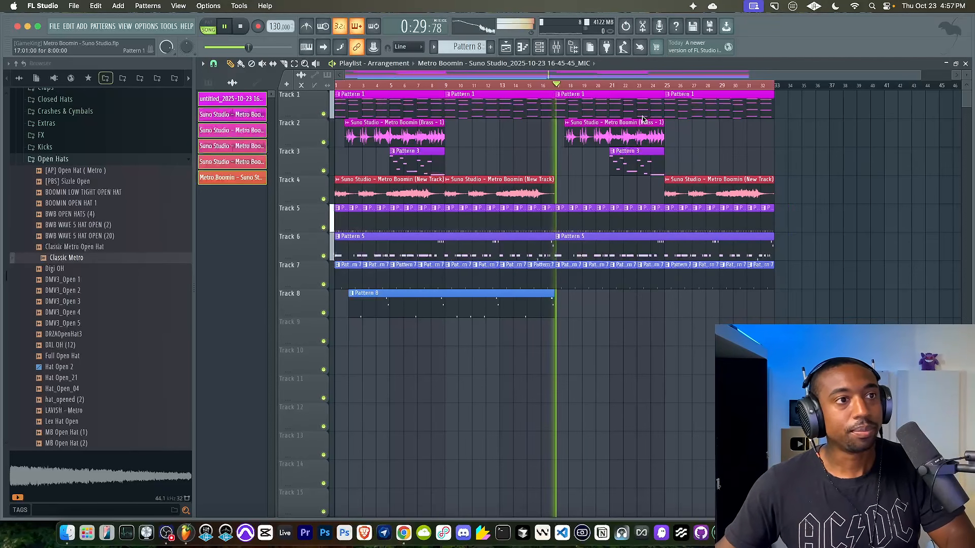
pyautogui.moveTo(657, 159); pyautogui.dragTo(410, 157)
pyautogui.moveTo(403, 106); pyautogui.dragTo(746, 107)
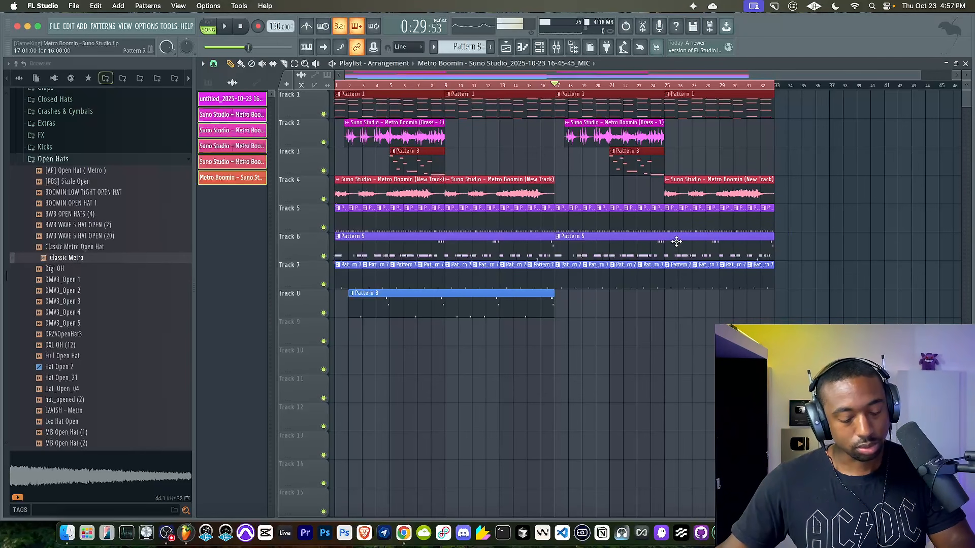
pyautogui.moveTo(588, 247); pyautogui.dragTo(508, 246)
pyautogui.press('super+g')
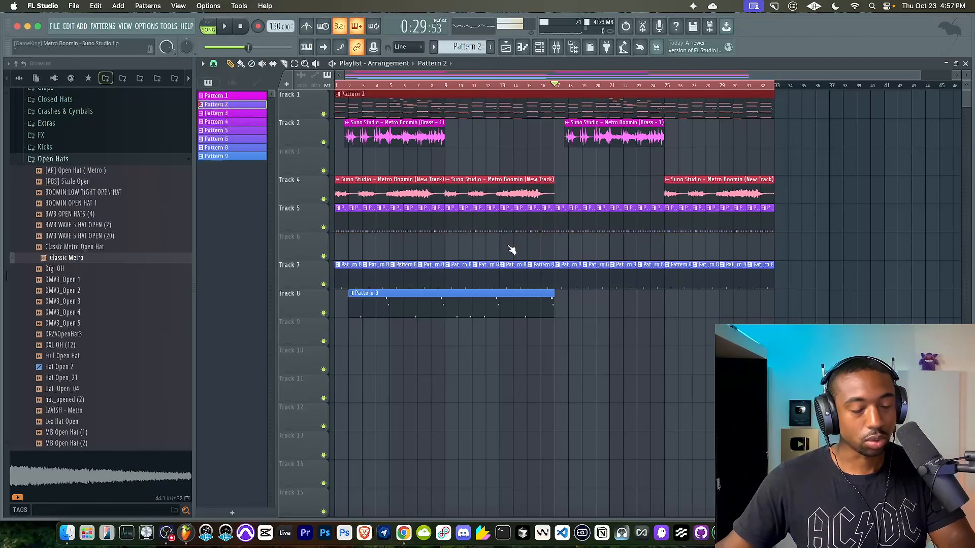
# Transpose the merged Pattern 2 by 3 semitones and mute the audio clips on Tracks 2 and 4.
pyautogui.rightClick(224, 105)
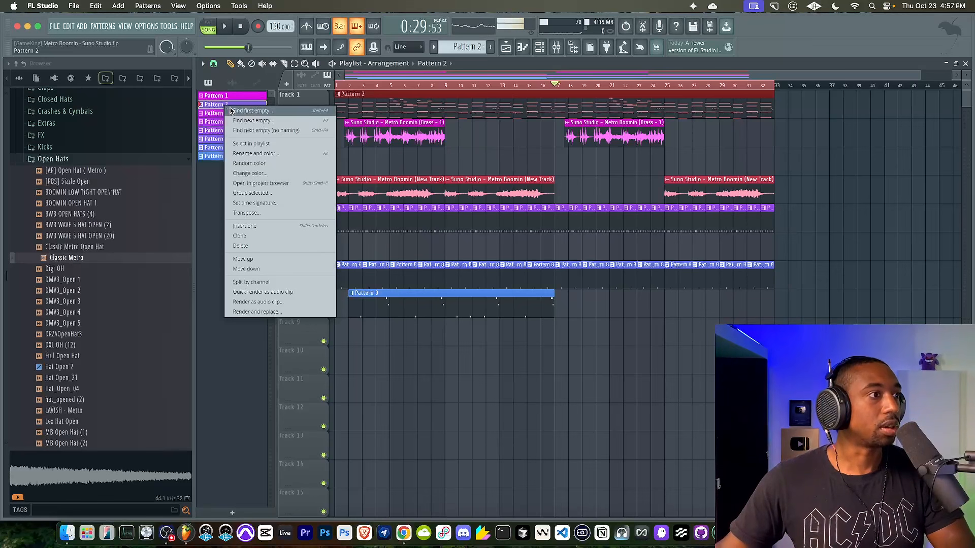
pyautogui.click(264, 214)
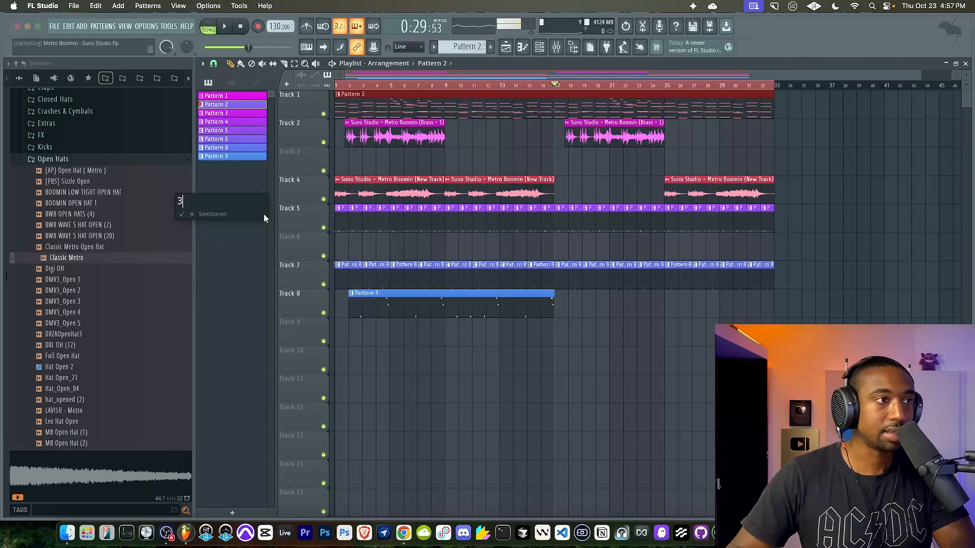
pyautogui.press('Escape')
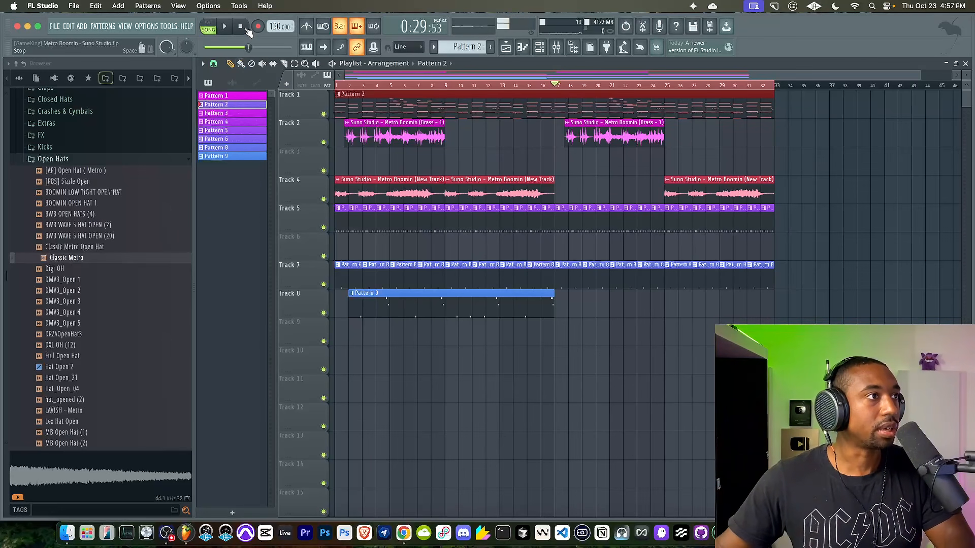
pyautogui.click(323, 142)
pyautogui.click(324, 199)
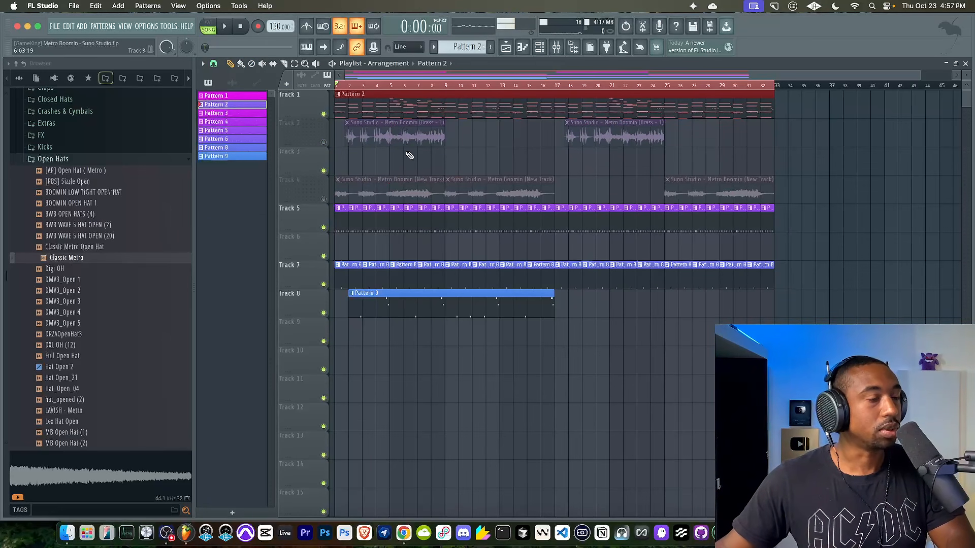
pyautogui.rightClick(480, 140)
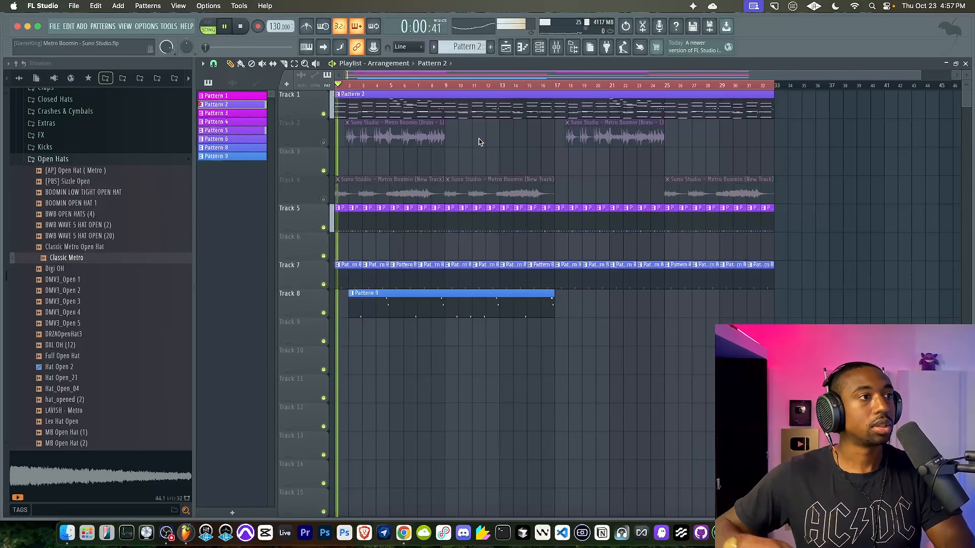
# Check the mixer levels and the audio device settings.
pyautogui.click(557, 48)
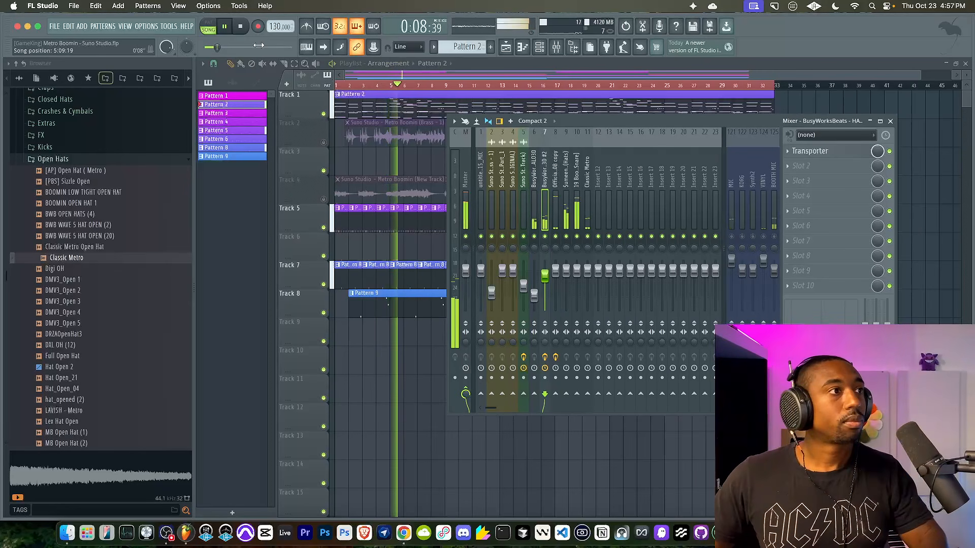
pyautogui.click(169, 26)
pyautogui.click(152, 60)
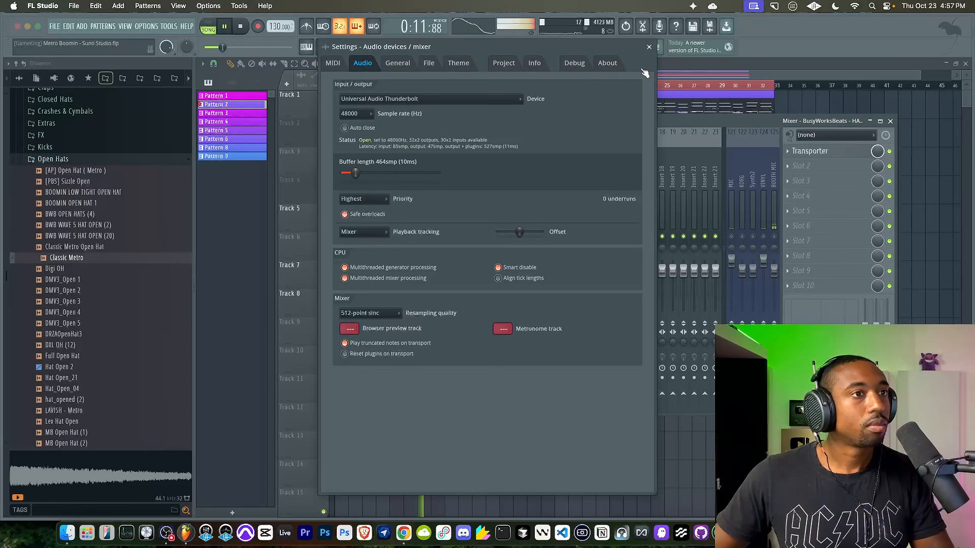
pyautogui.click(649, 47)
pyautogui.click(889, 122)
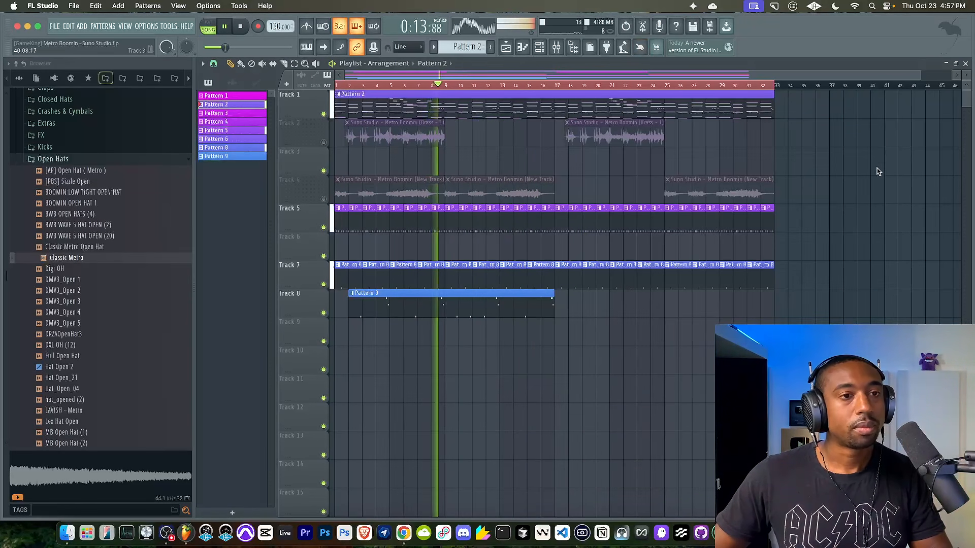
# Reset the precomputed Boost effect in the Official Spinz808 copy sampler and check its mixer track.
pyautogui.click(542, 50)
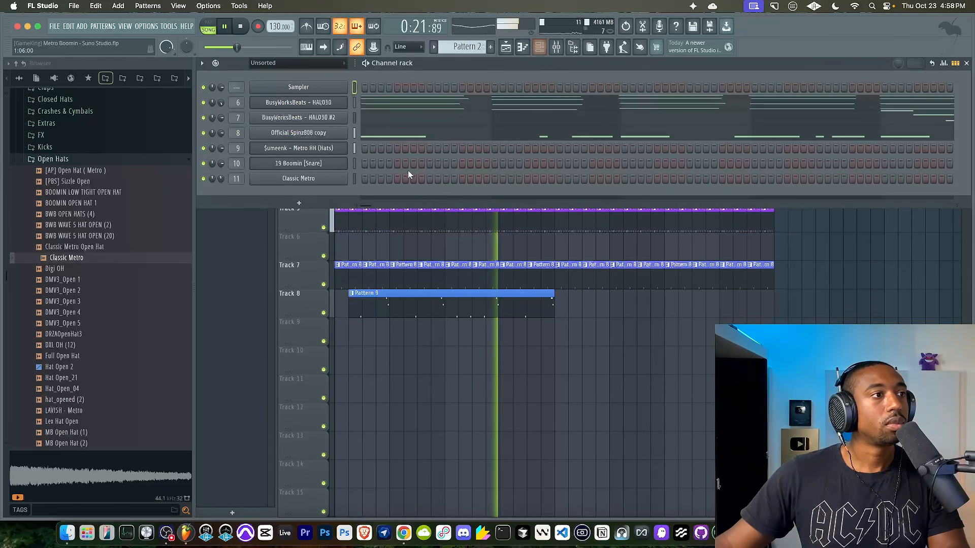
pyautogui.click(308, 135)
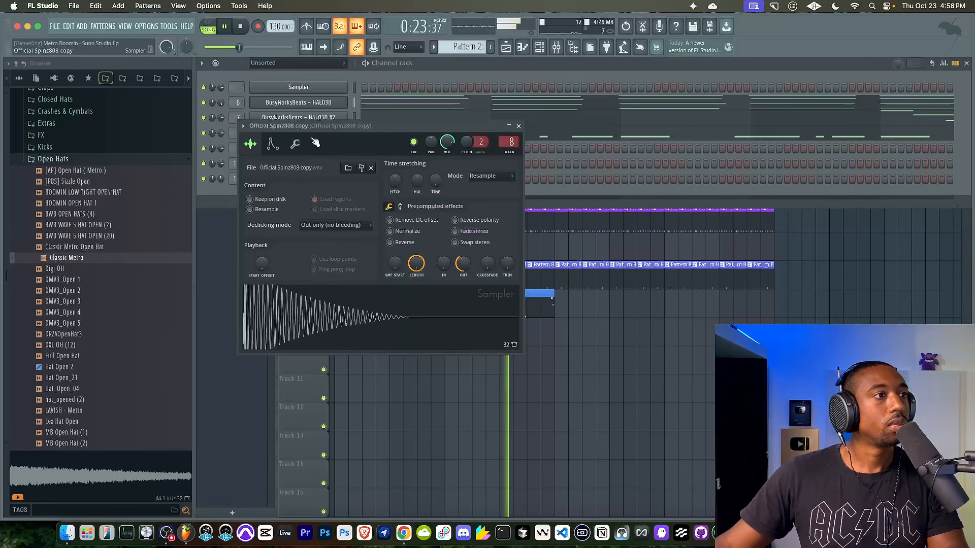
pyautogui.click(400, 207)
pyautogui.rightClick(401, 223)
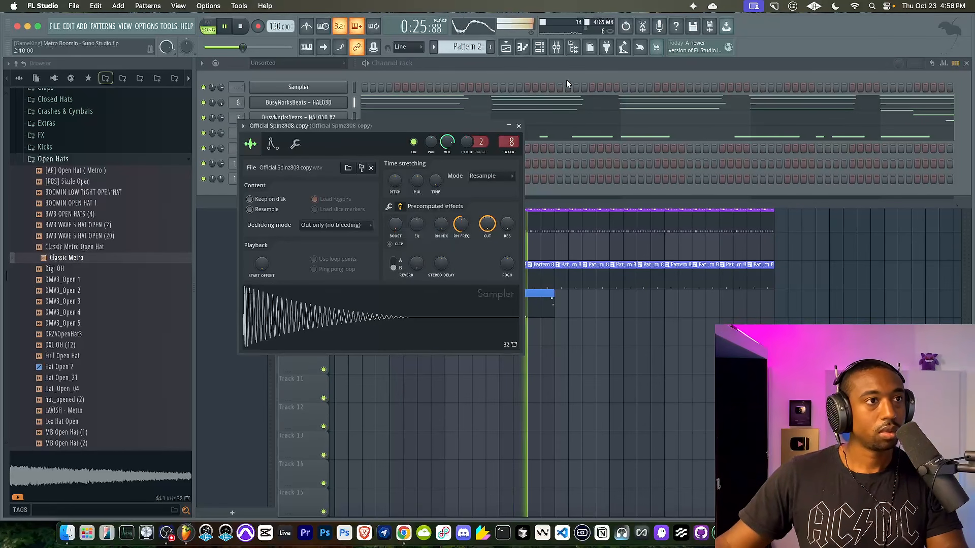
pyautogui.click(556, 48)
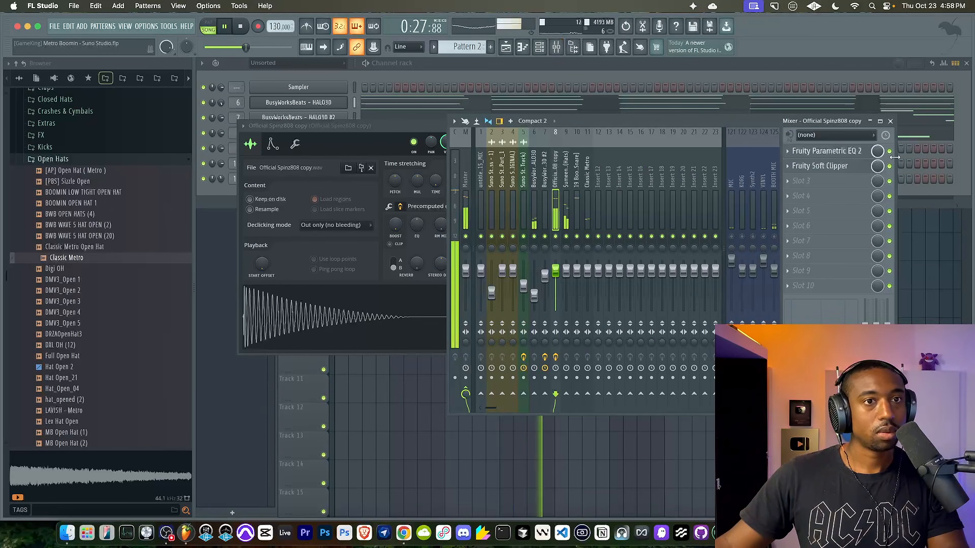
pyautogui.press('F12')
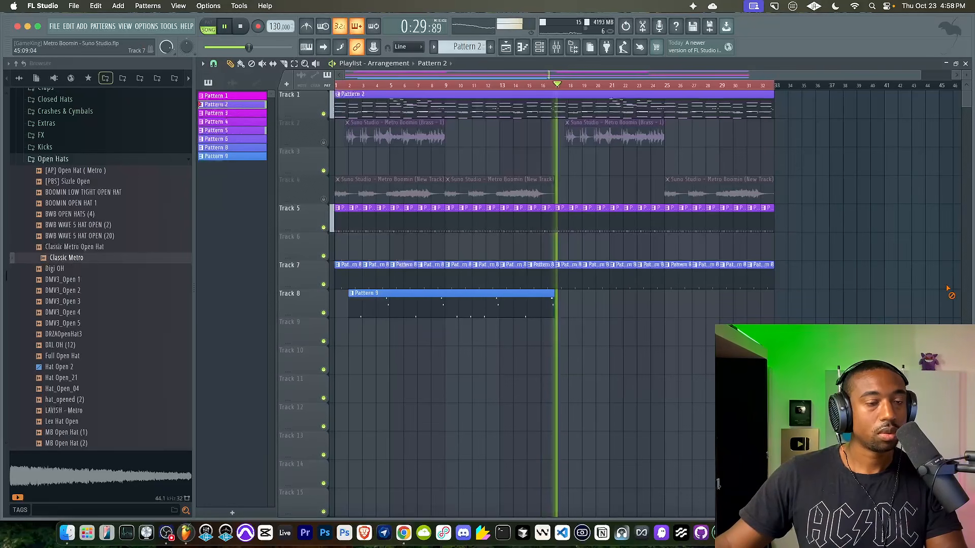
# Transpose Pattern 2 a second time and replay the song from the start.
pyautogui.click(541, 47)
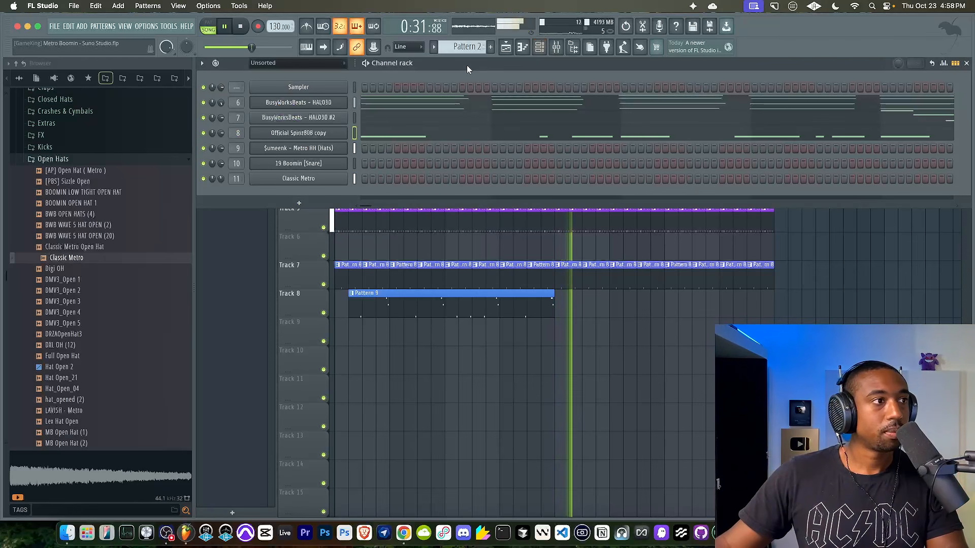
pyautogui.rightClick(431, 375)
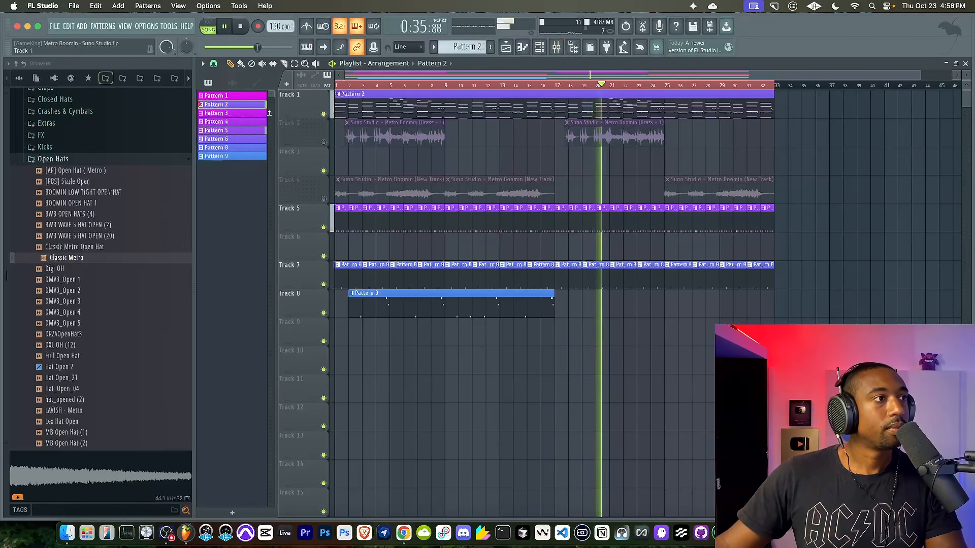
pyautogui.rightClick(246, 104)
pyautogui.click(277, 213)
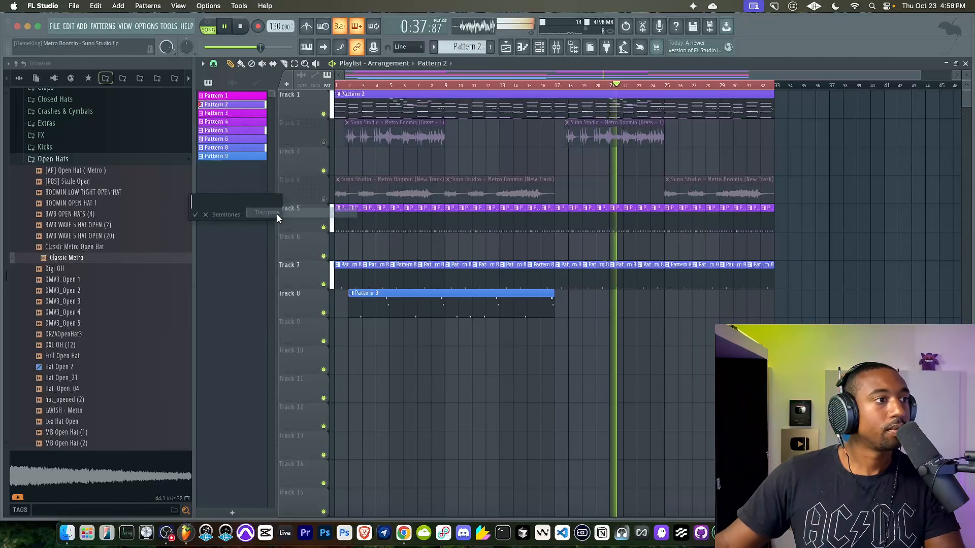
pyautogui.press('Return')
pyautogui.press('space')
pyautogui.press('space')
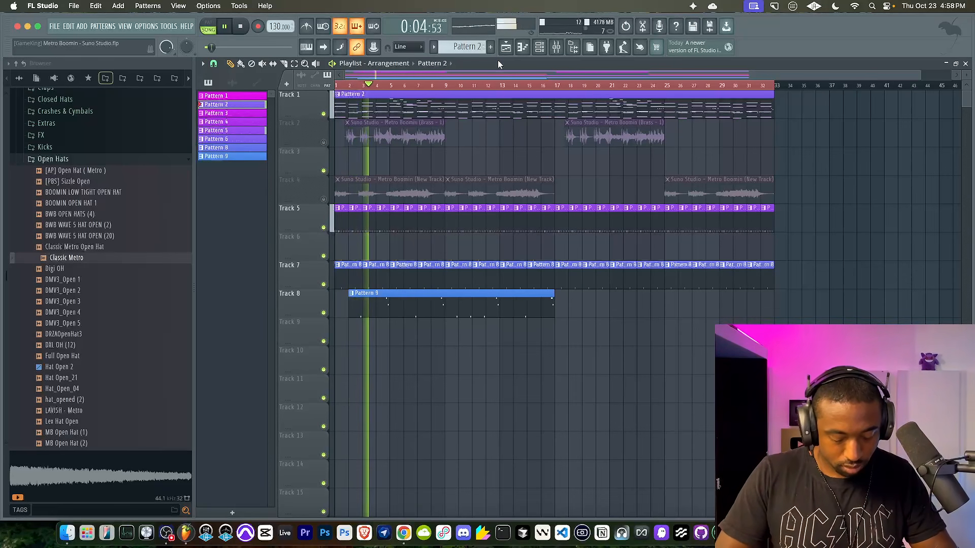
# Open Pattern 2's BusyWorksBeats - HALO3D notes in the piano roll and examine the chords from bar 1.
pyautogui.doubleClick(481, 109)
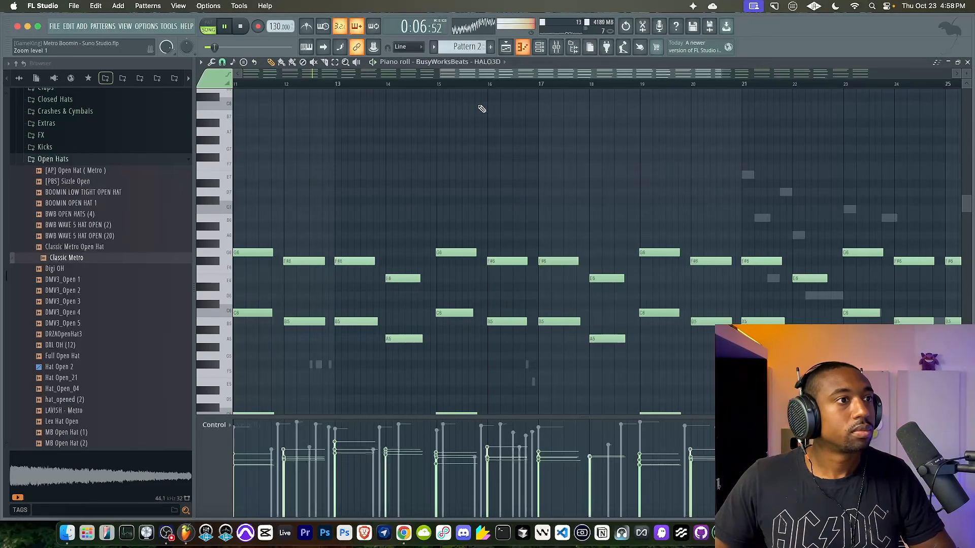
pyautogui.hscroll(-4, 352, 208)
pyautogui.scroll(-2, 351, 208)
pyautogui.hscroll(-5, 352, 208)
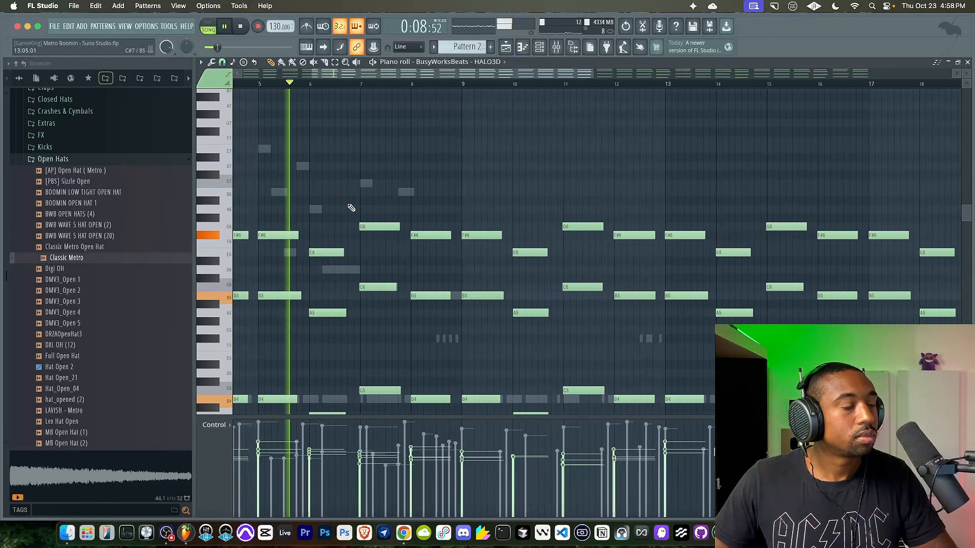
pyautogui.scroll(-3, 351, 207)
pyautogui.hscroll(-3, 352, 208)
pyautogui.scroll(2, 376, 212)
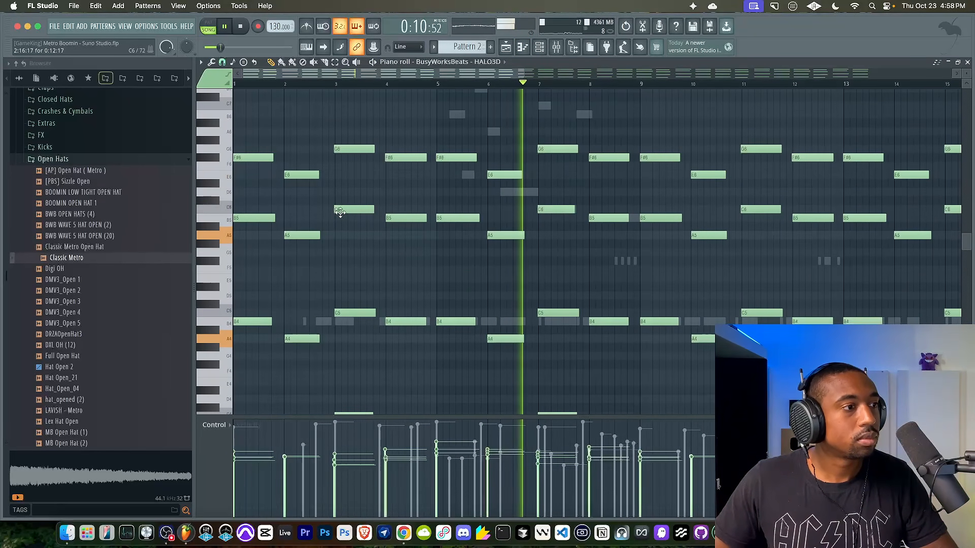
# Check the mixer and transpose Pattern 2 up one semitone, replaying the song from the start.
pyautogui.click(506, 46)
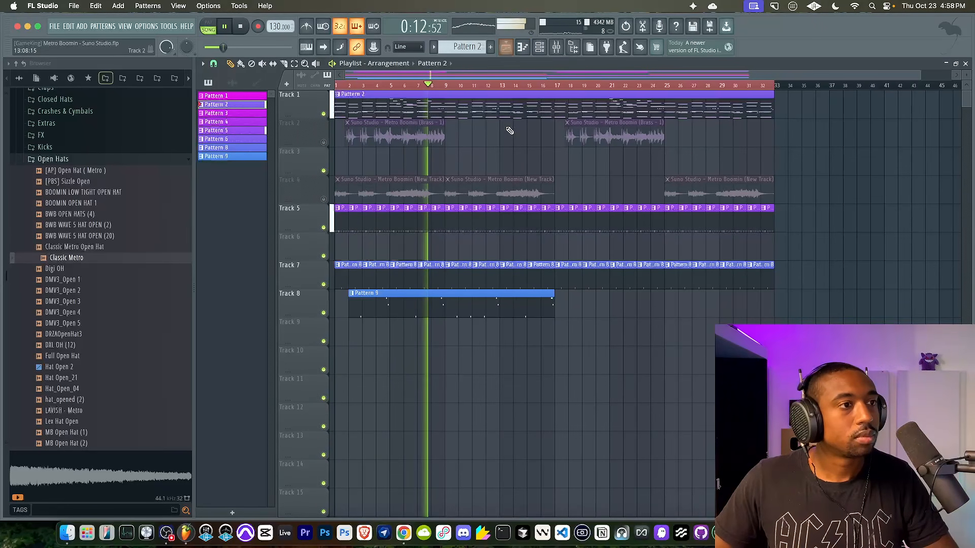
pyautogui.click(556, 47)
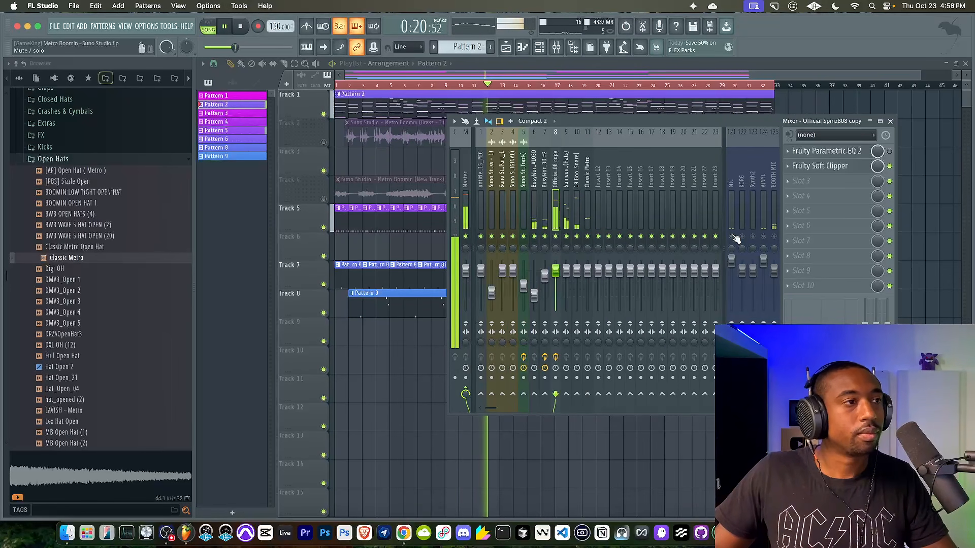
pyautogui.rightClick(237, 100)
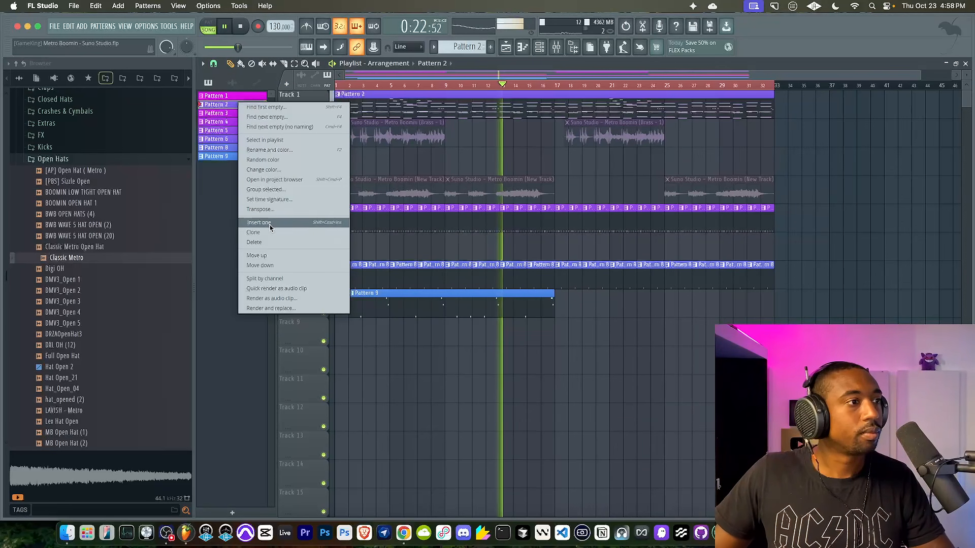
pyautogui.click(273, 213)
pyautogui.press('Return')
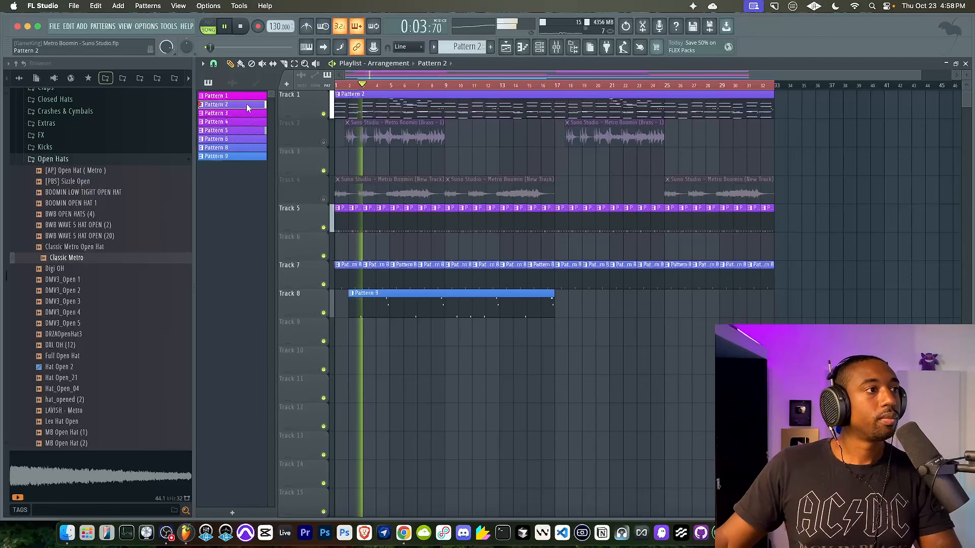
pyautogui.press('F9')
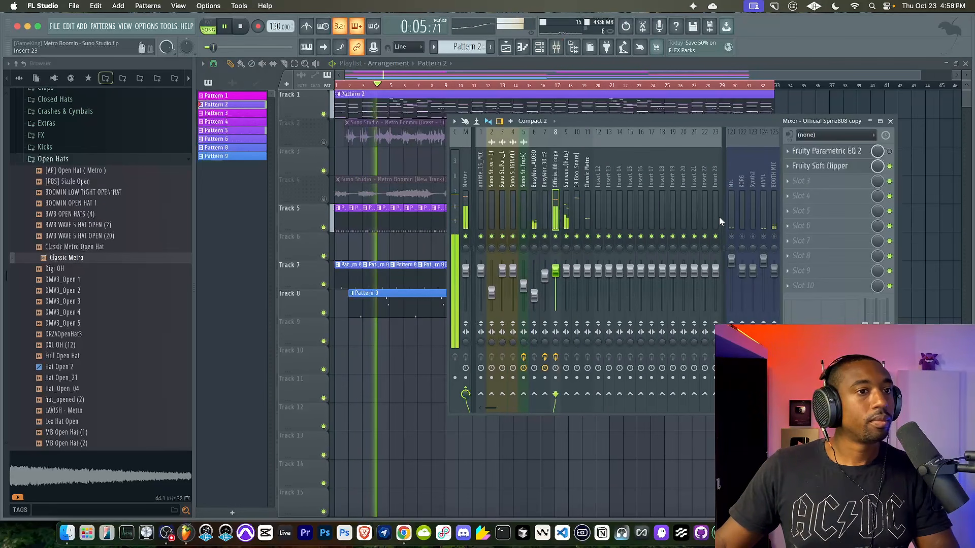
# Set the Suno Studio - Metro Boomin (Brass - 1) clip to Stretch mode with a pitch shift of -200 cents.
pyautogui.doubleClick(378, 137)
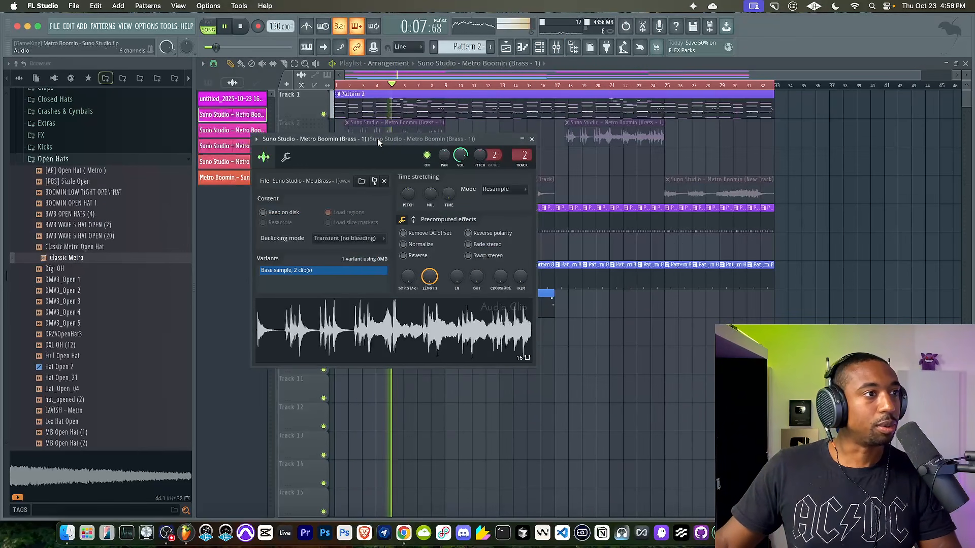
pyautogui.click(498, 190)
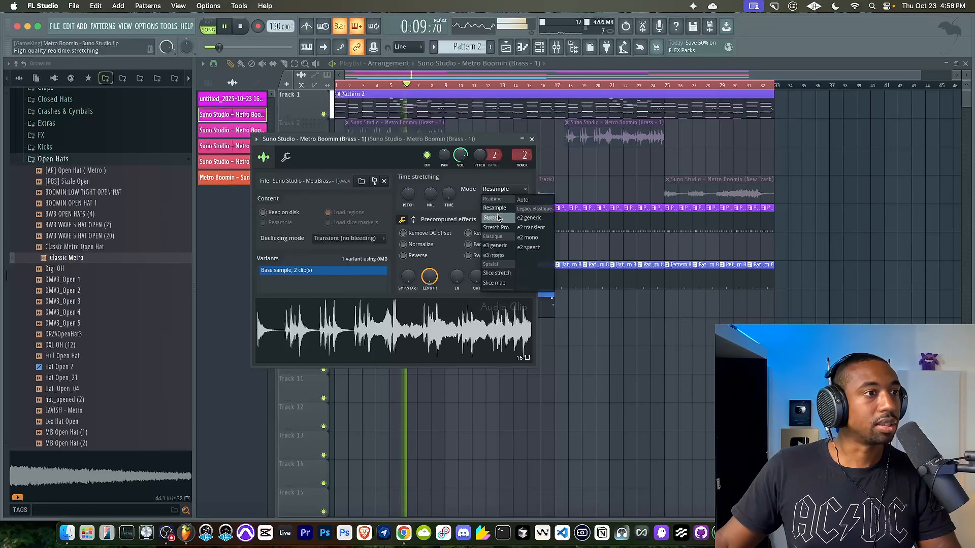
pyautogui.click(495, 218)
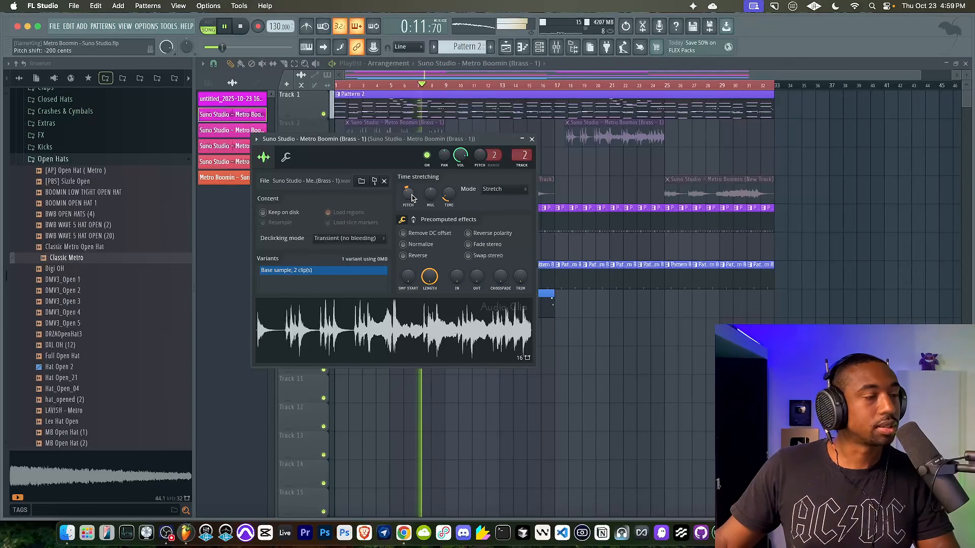
pyautogui.click(531, 139)
# Set the Suno Studio - Metro Boomin (New Track) clip to Stretch mode with a pitch shift of -200 cents.
pyautogui.doubleClick(546, 190)
pyautogui.click(523, 216)
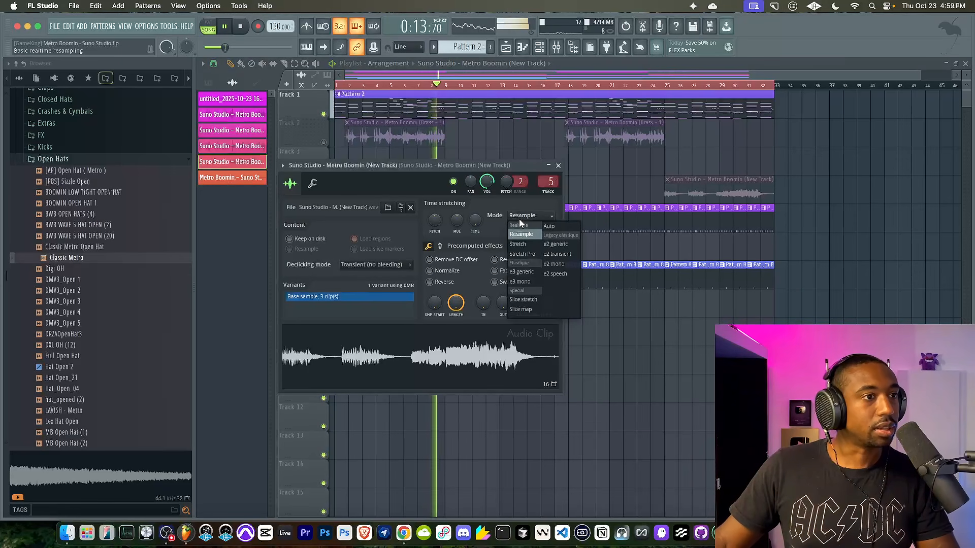
pyautogui.click(519, 245)
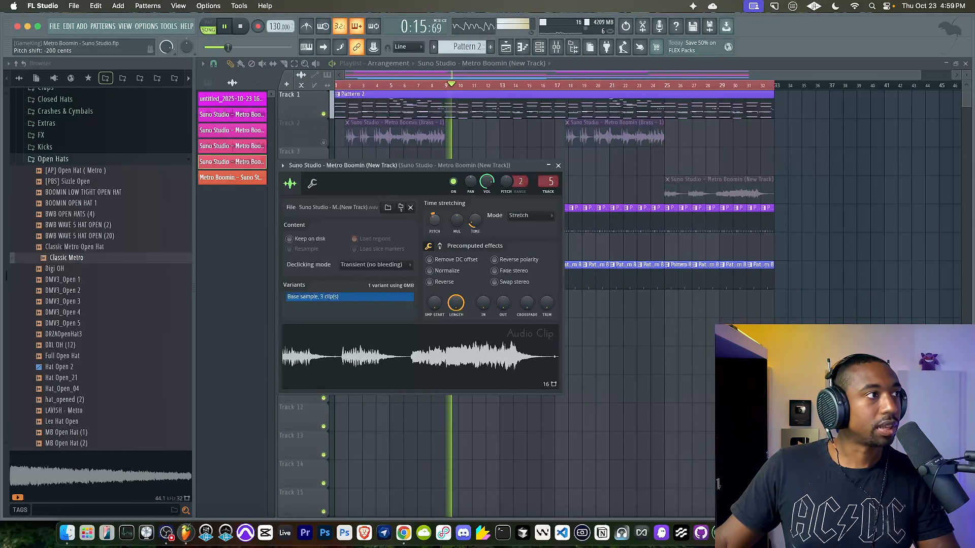
pyautogui.click(559, 166)
# Unmute all tracks, including the Suno Studio clips on Tracks 2 and 4, and replay the song from the start.
pyautogui.press('space')
pyautogui.press('space')
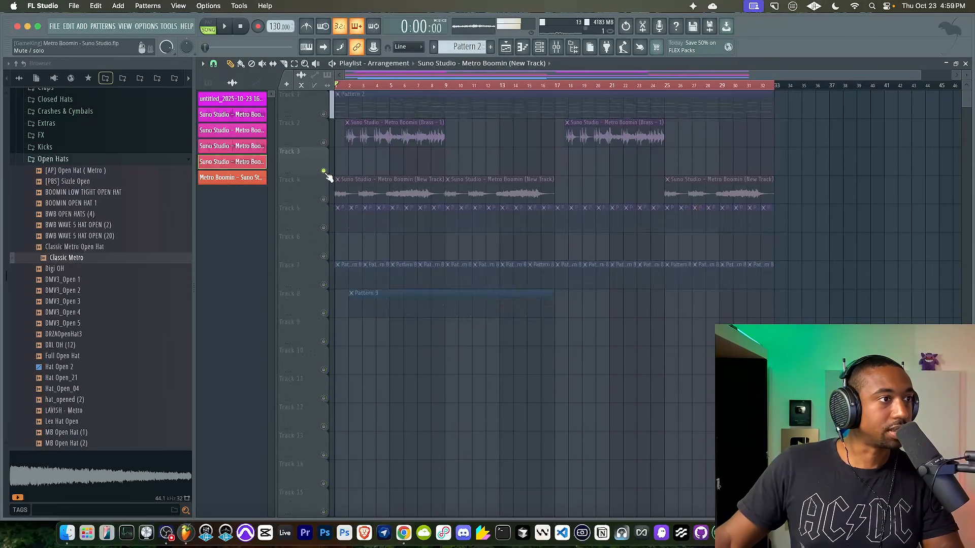
pyautogui.click(324, 113)
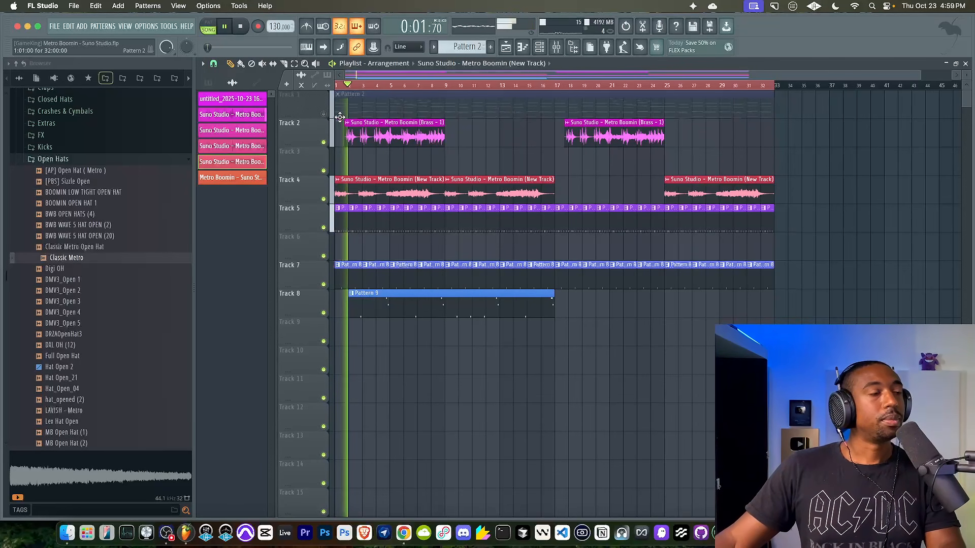
pyautogui.click(323, 113)
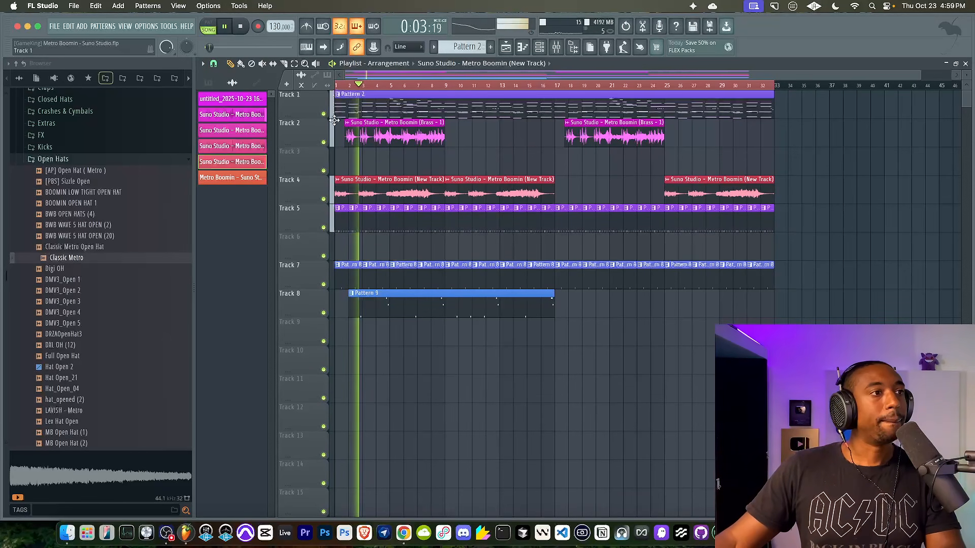
# Examine Pattern 2's BusyWorksBeats - HALO3D chords in the piano roll from bar 1 while playing the song.
pyautogui.click(538, 48)
pyautogui.press('F6')
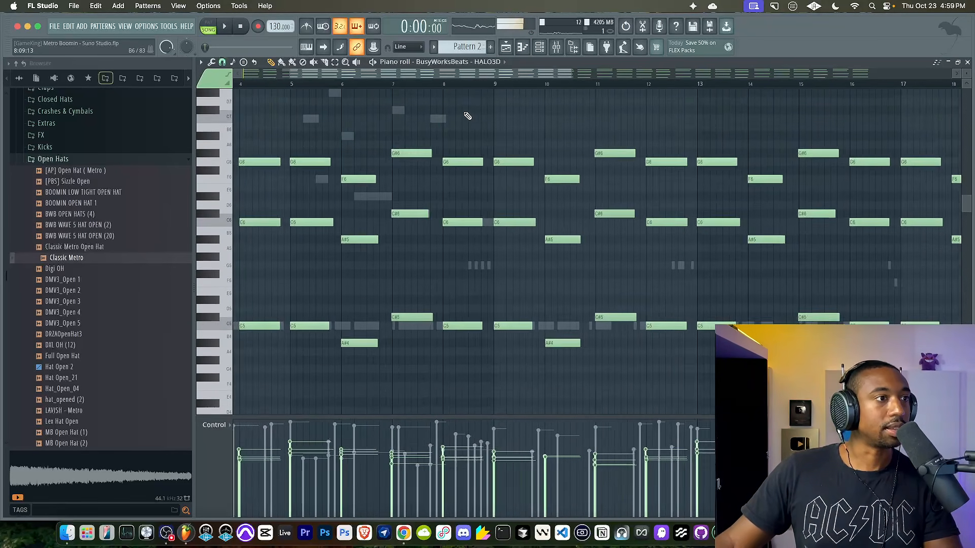
pyautogui.scroll(5, 455, 143)
pyautogui.scroll(-3, 343, 189)
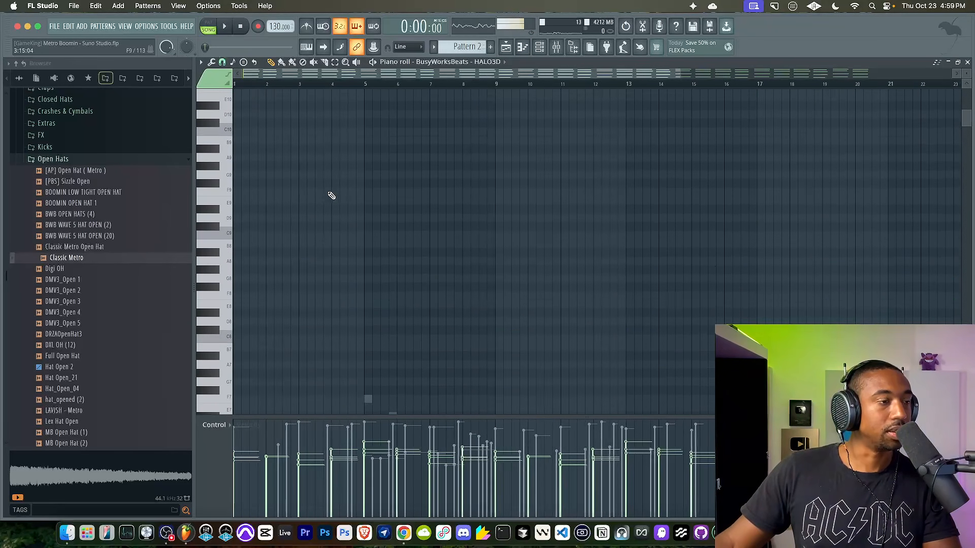
pyautogui.scroll(-15, 325, 200)
pyautogui.scroll(3, 330, 244)
pyautogui.scroll(-5, 325, 214)
pyautogui.press('space')
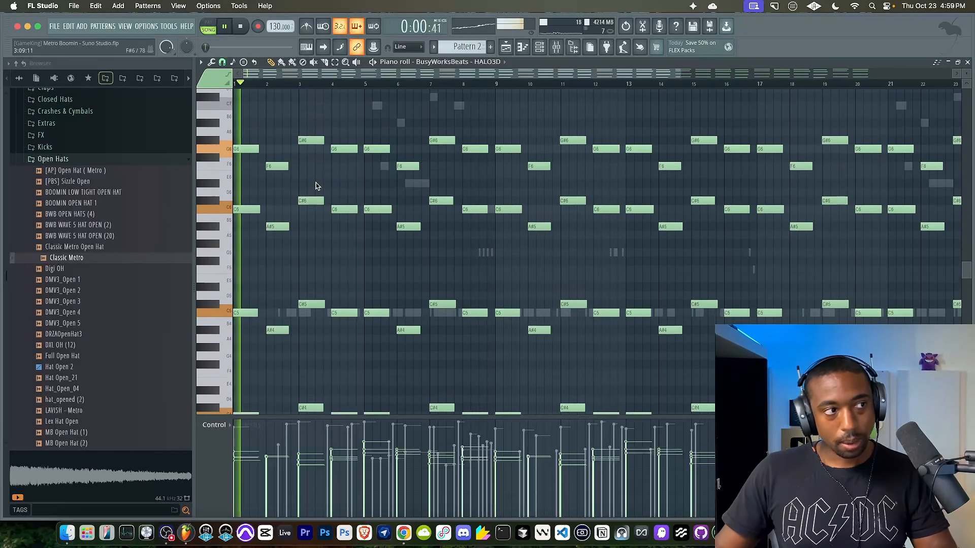
pyautogui.moveTo(283, 348); pyautogui.dragTo(305, 80)
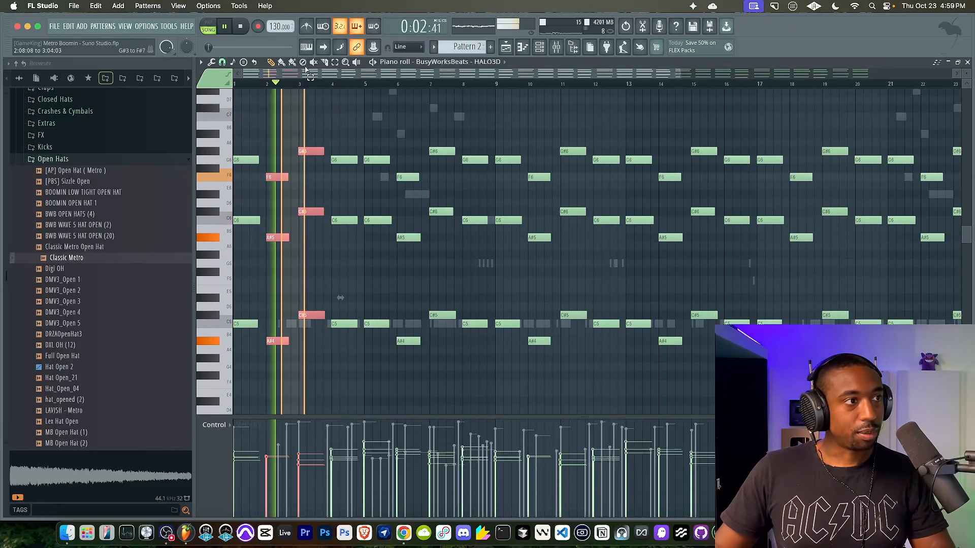
pyautogui.scroll(5, 315, 87)
pyautogui.press('Delete')
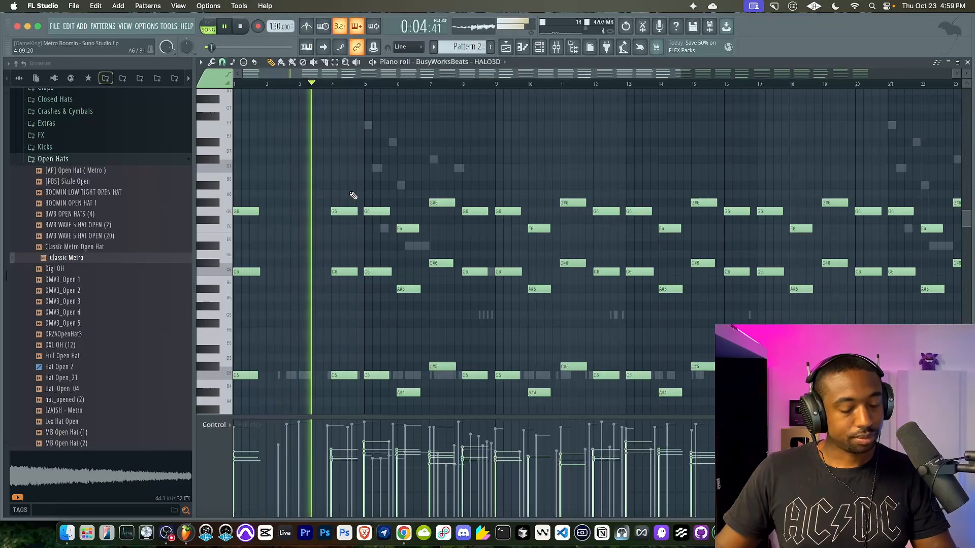
pyautogui.press('super+z')
# Delete the HALO3D chords in bars 2–4, 6–8 and 10–12, keeping only the first chord of each four-bar group.
pyautogui.moveTo(351, 185); pyautogui.dragTo(271, 446)
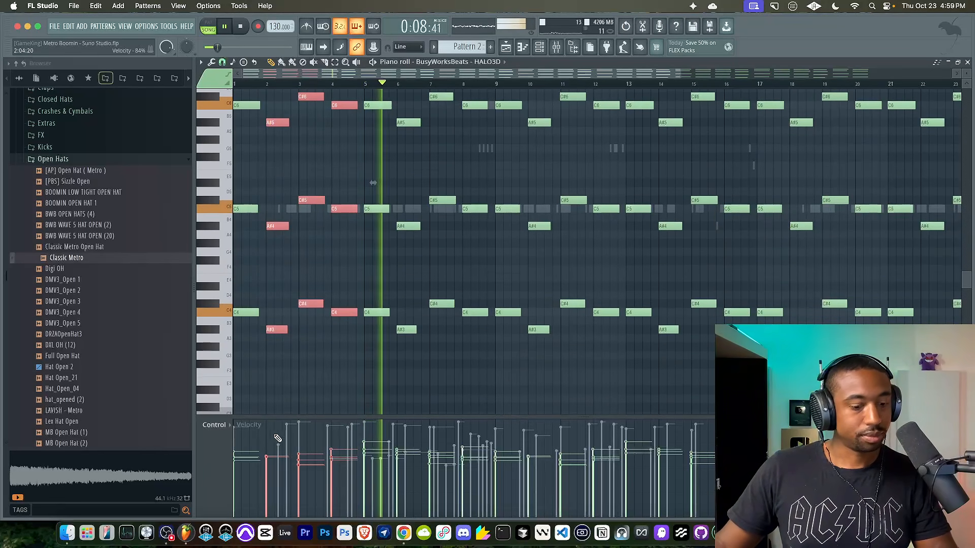
pyautogui.press('Delete')
pyautogui.moveTo(401, 359); pyautogui.dragTo(467, 86)
pyautogui.press('Delete')
pyautogui.moveTo(526, 377); pyautogui.dragTo(605, 63)
pyautogui.press('Delete')
# Delete all HALO3D chord notes in bars 14–16, including the low octave.
pyautogui.scroll(-2, 659, 196)
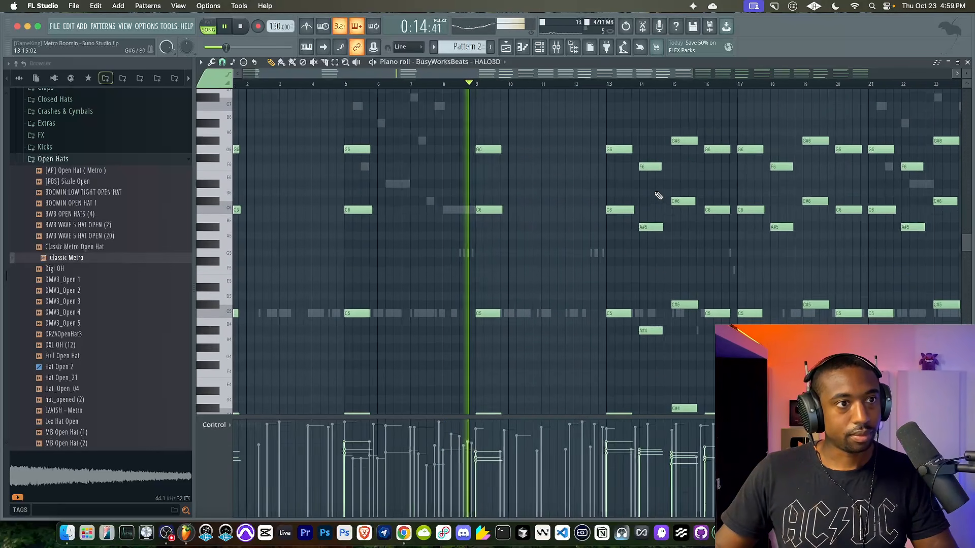
pyautogui.moveTo(660, 98); pyautogui.dragTo(696, 412)
pyautogui.keyDown('shift'); pyautogui.keyDown('super'); pyautogui.click(653, 188); pyautogui.keyUp('super'); pyautogui.keyUp('shift')
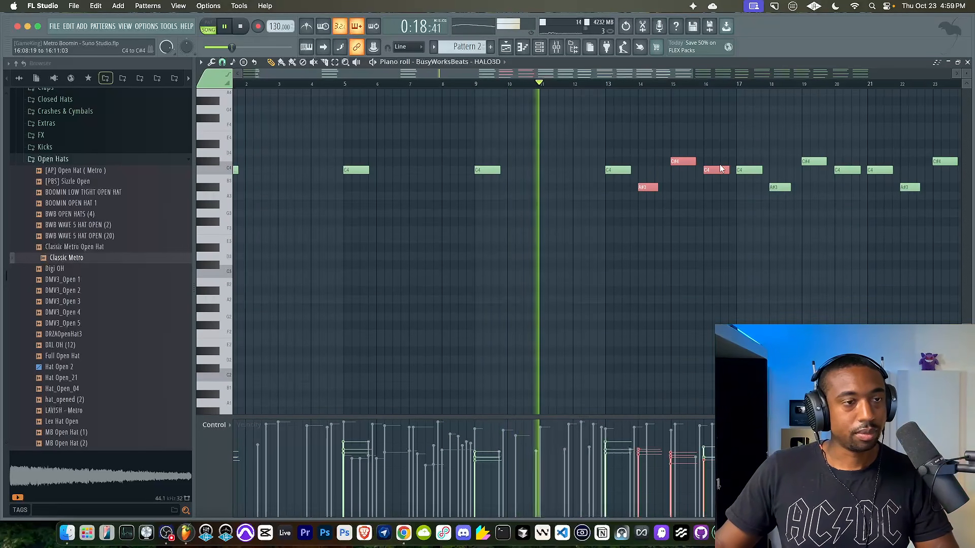
pyautogui.scroll(5, 720, 163)
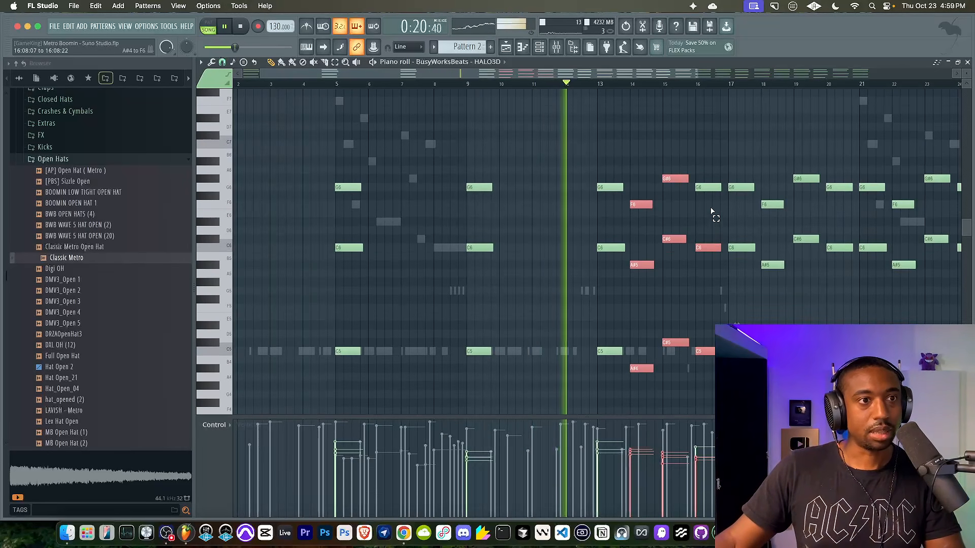
pyautogui.press('Delete')
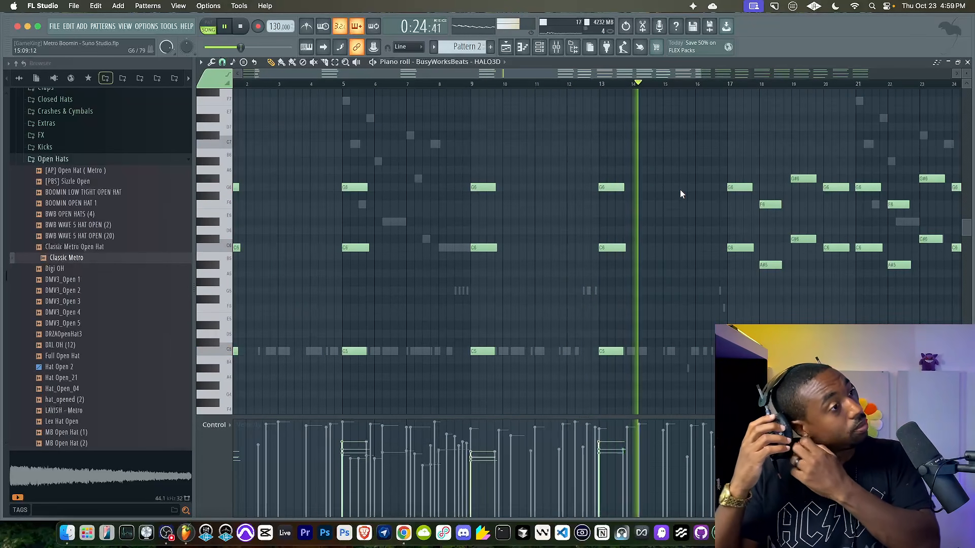
# Review the HALO3D chords from bar 17 on and split Pattern 2 into separate patterns by channel.
pyautogui.hscroll(10, 775, 216)
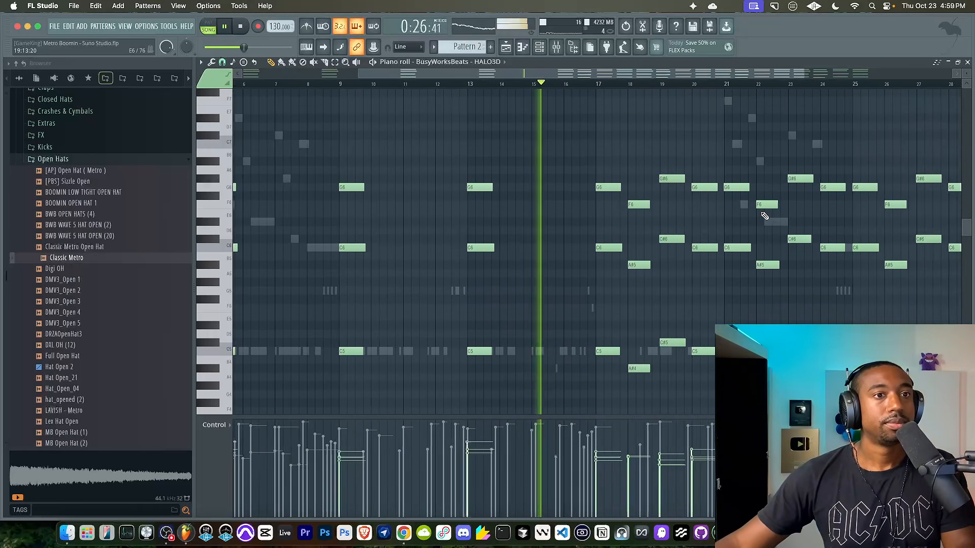
pyautogui.scroll(-3, 751, 211)
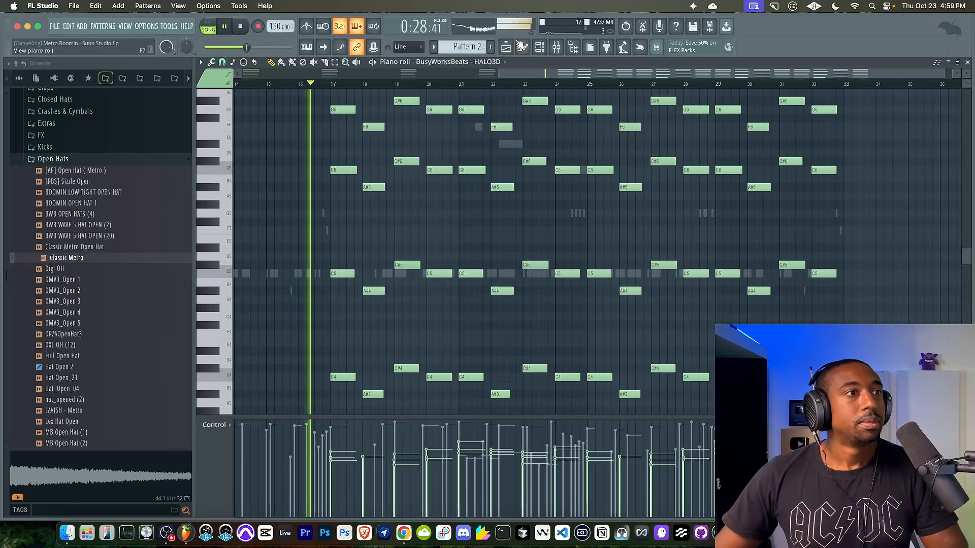
pyautogui.click(506, 47)
pyautogui.click(539, 46)
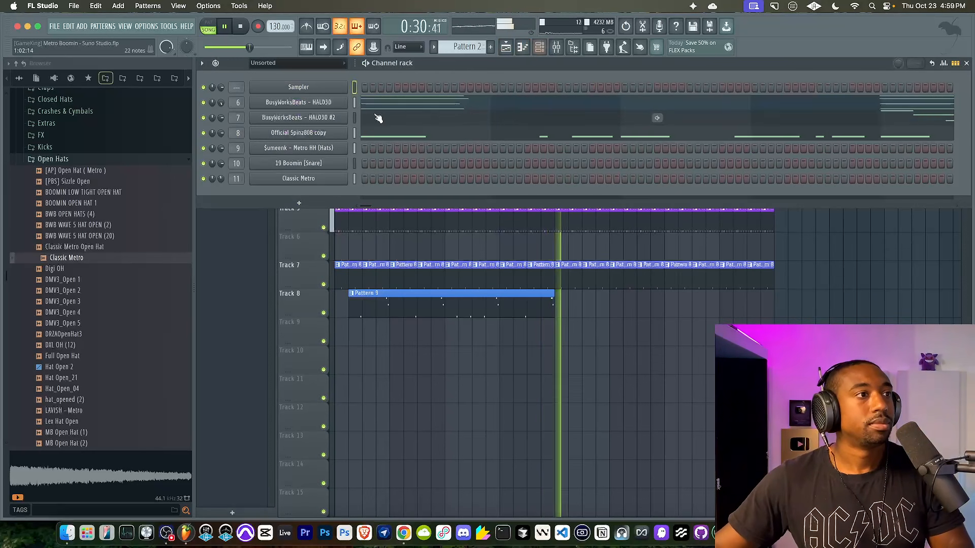
pyautogui.click(459, 45)
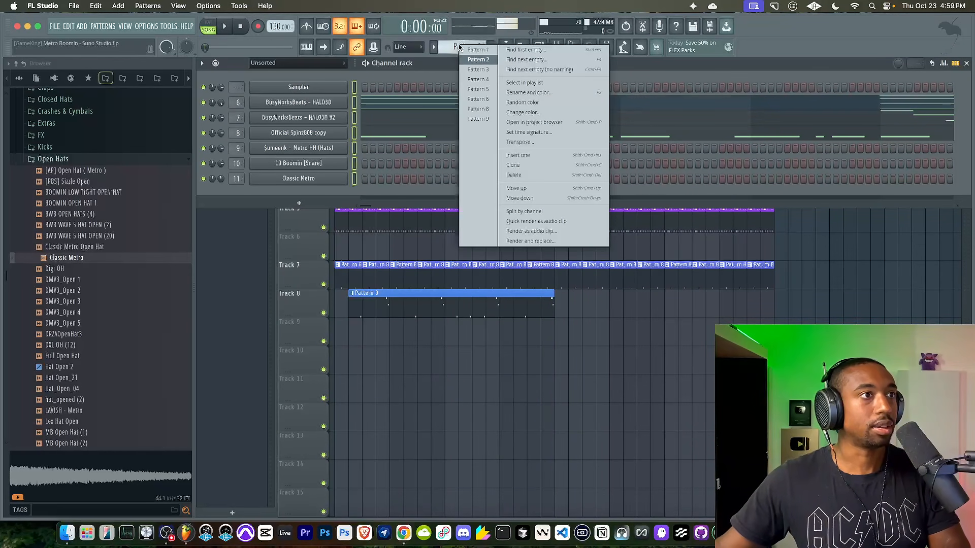
pyautogui.click(548, 212)
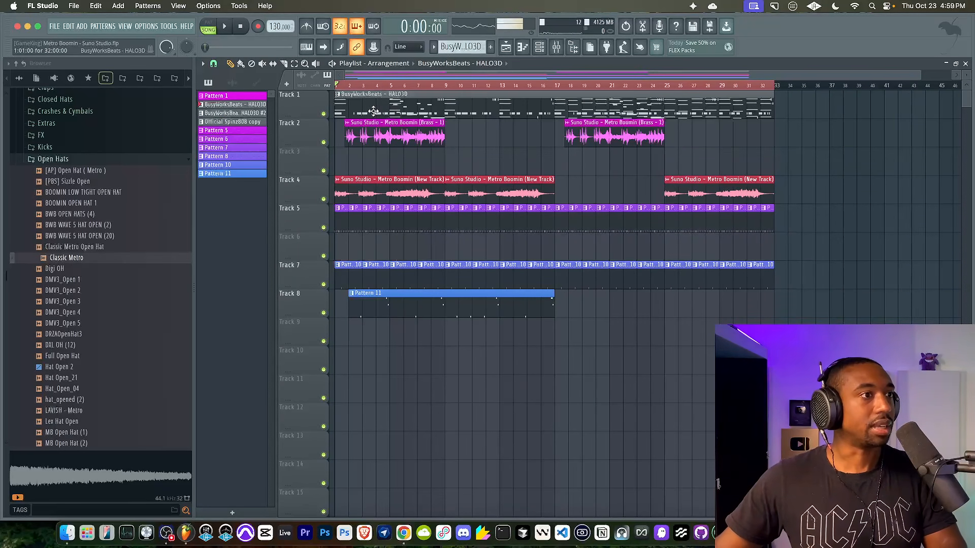
# Insert two playlist tracks and place the HALO3D clip on Track 2 and the HALO3D #2 clip on Track 3.
pyautogui.rightClick(310, 135)
pyautogui.press('i')
pyautogui.rightClick(310, 135)
pyautogui.press('i')
pyautogui.moveTo(342, 101); pyautogui.dragTo(394, 165)
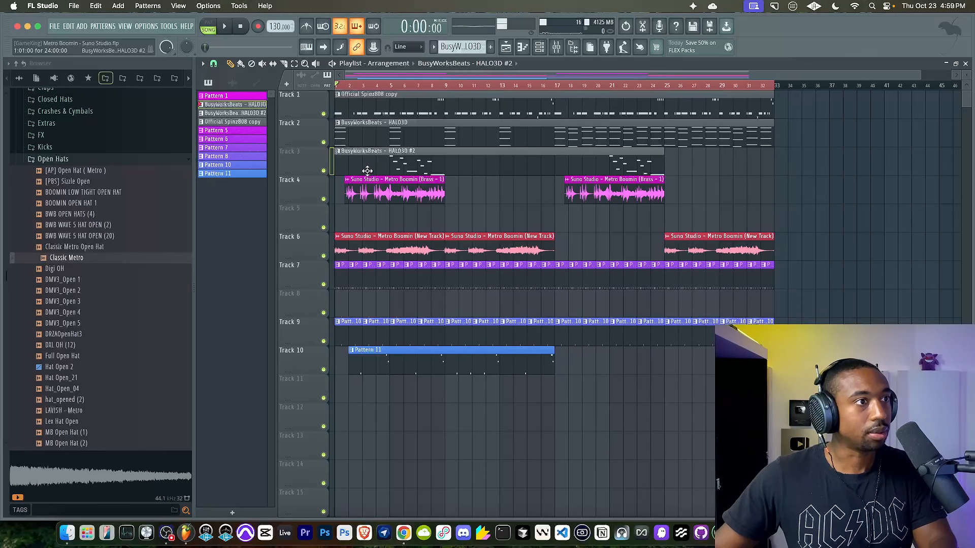
# Shorten the HALO3D clip on Track 2 to bars 1–16 and place a copy of it at bar 17 during playback.
pyautogui.press('space')
pyautogui.moveTo(778, 140); pyautogui.dragTo(703, 136)
pyautogui.rightClick(856, 145)
pyautogui.click(772, 137)
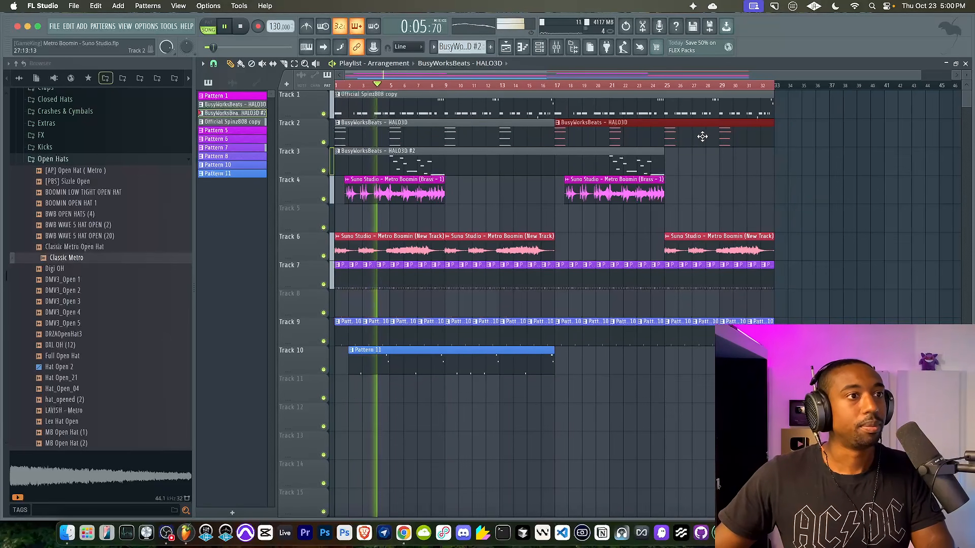
pyautogui.press('F9')
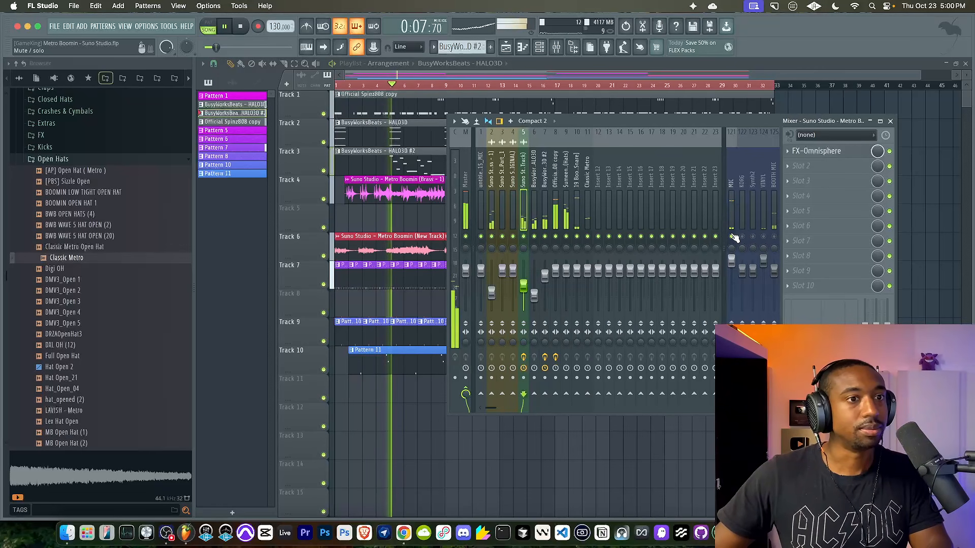
pyautogui.press('F9')
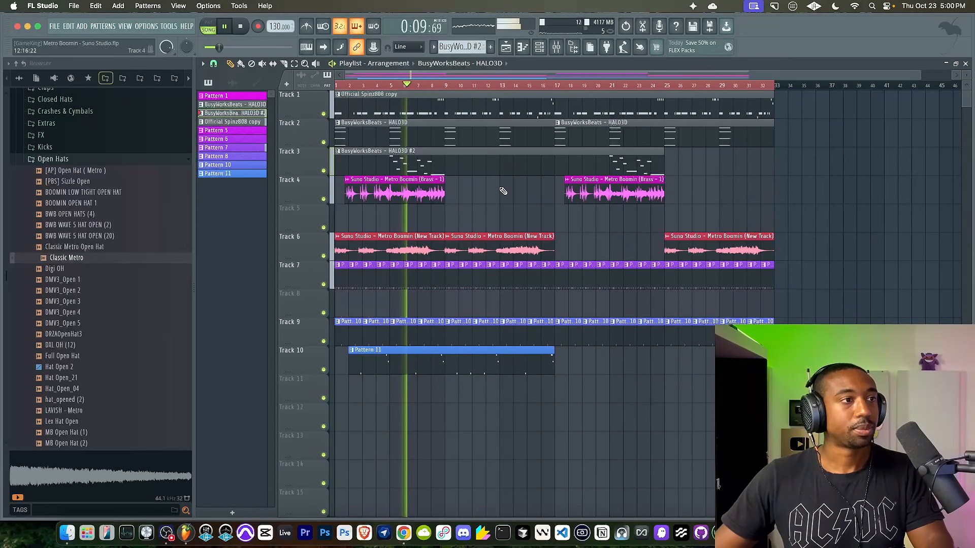
pyautogui.click(537, 51)
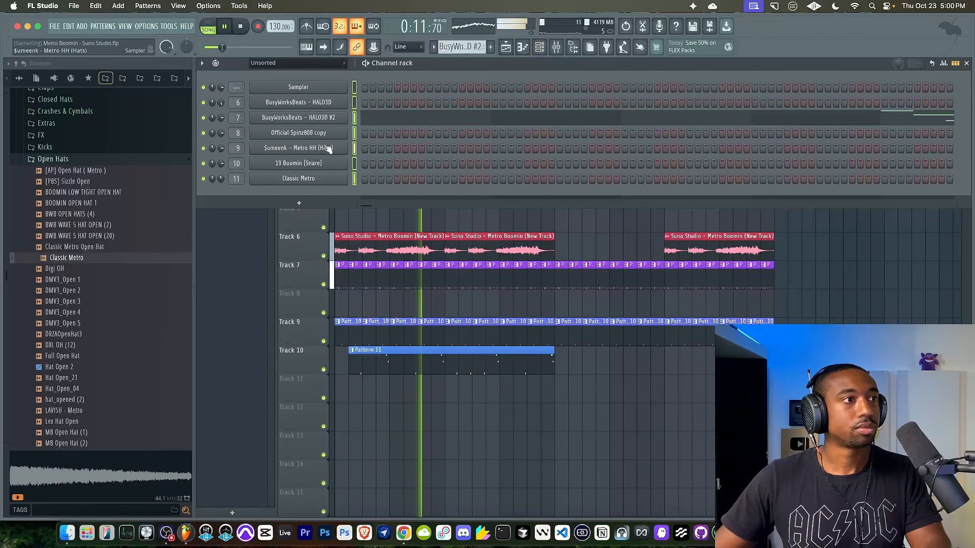
pyautogui.press('F6')
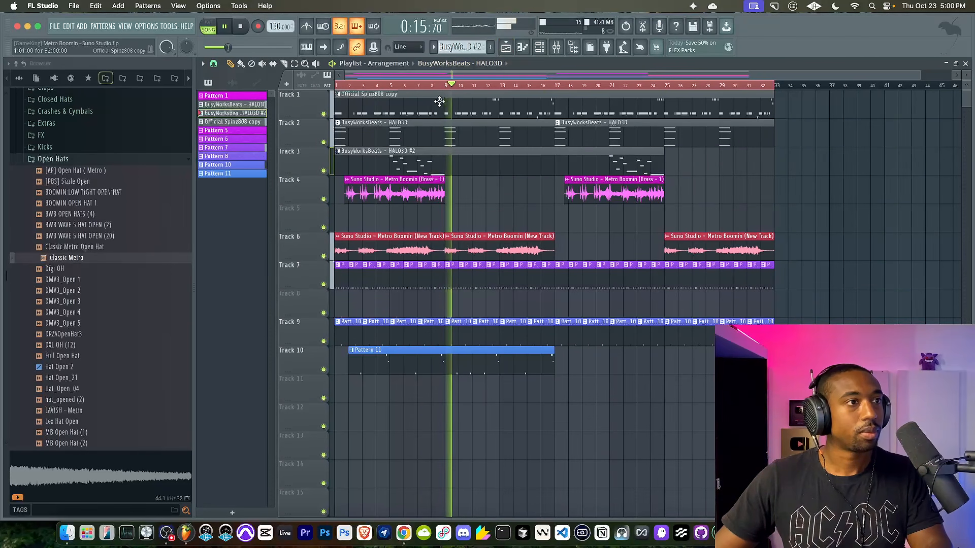
# Delete the Official Spinz808 copy clip from Track 1 and select the 808 channel in empty Pattern 9 with playback stopped.
pyautogui.rightClick(470, 92)
pyautogui.click(540, 50)
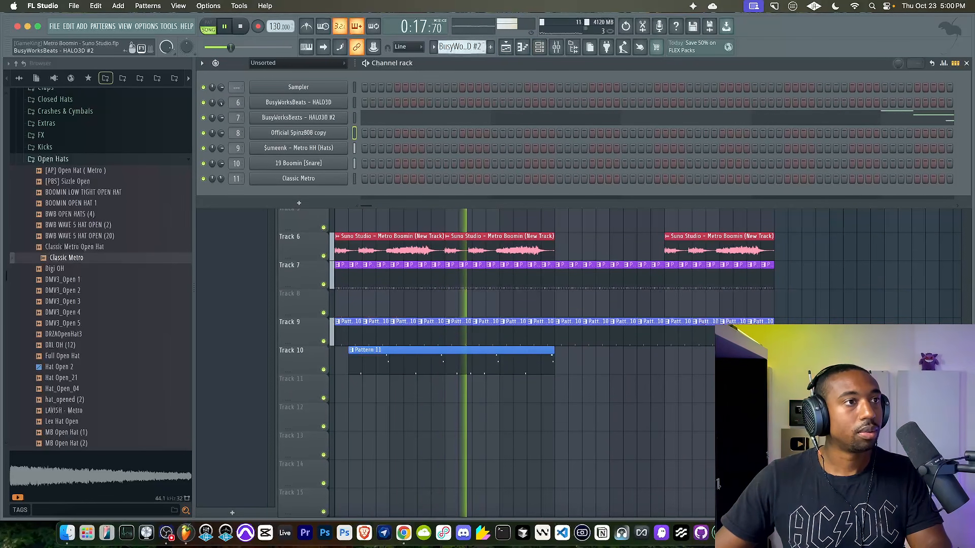
pyautogui.scroll(-5, 462, 46)
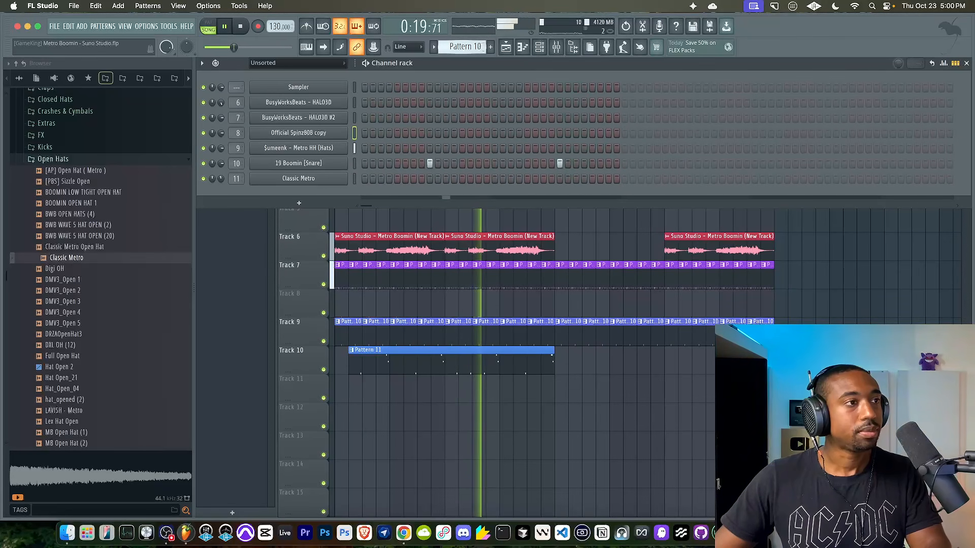
pyautogui.scroll(-3, 462, 47)
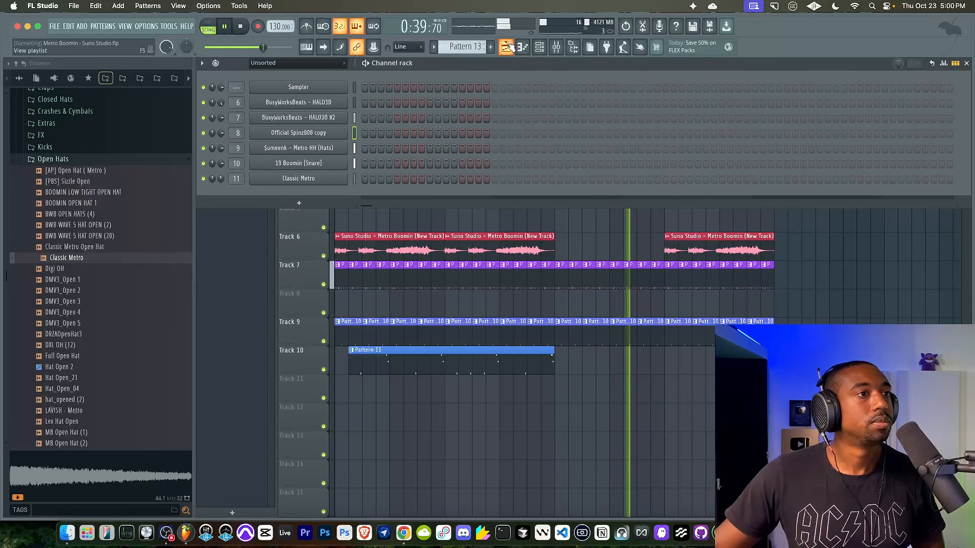
pyautogui.moveTo(469, 46); pyautogui.dragTo(470, 71)
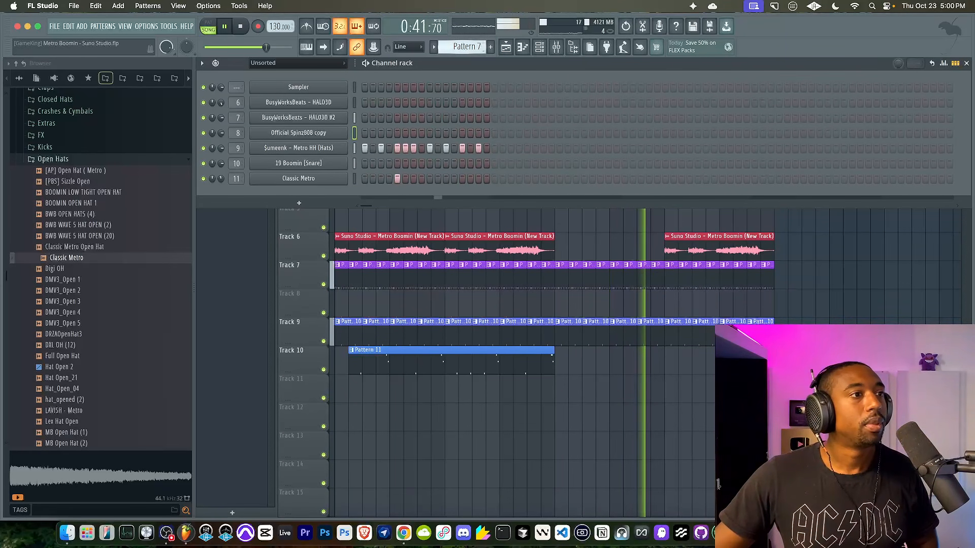
pyautogui.click(472, 149)
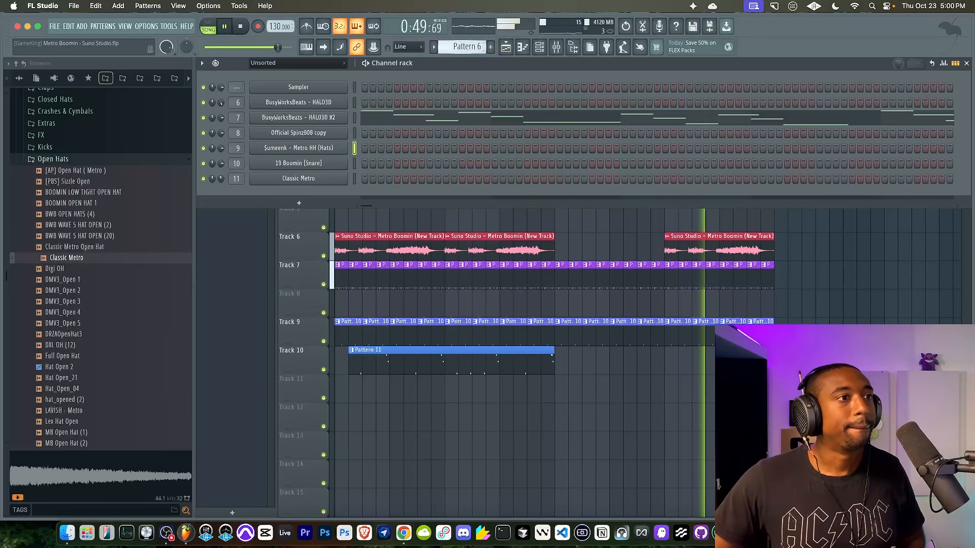
pyautogui.scroll(-2, 464, 46)
pyautogui.click(354, 133)
pyautogui.click(242, 30)
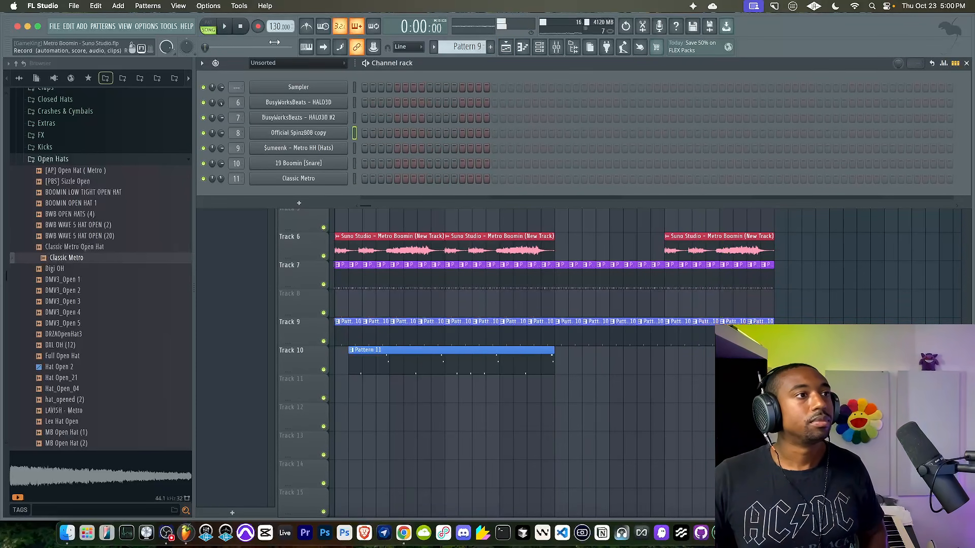
# Adjust the Out fade setting of the Official Spinz808 copy sample.
pyautogui.click(323, 133)
pyautogui.moveTo(463, 263); pyautogui.dragTo(463, 285)
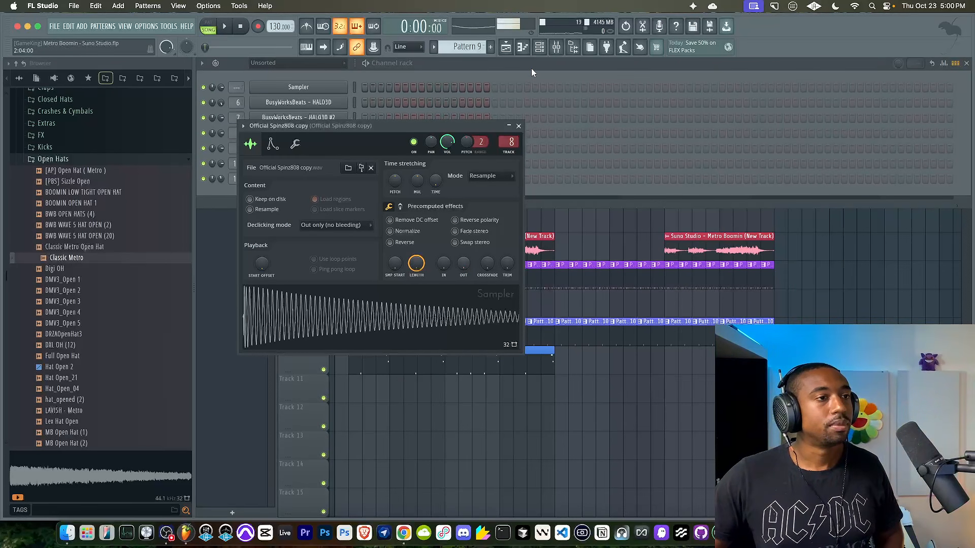
pyautogui.click(519, 126)
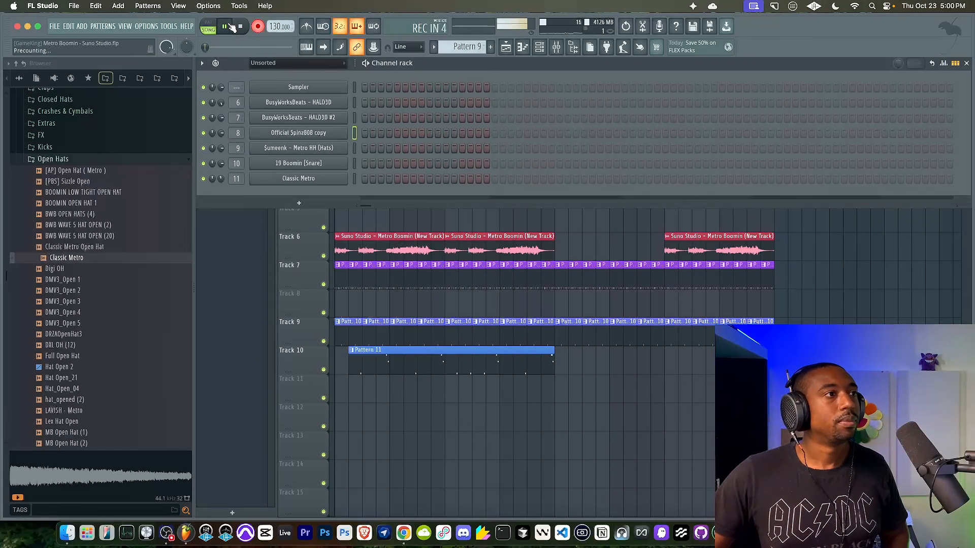
# Record a new 808 part into Pattern 9 along with the song, and place the pattern on Track 1 from bar 1.
pyautogui.press('F6')
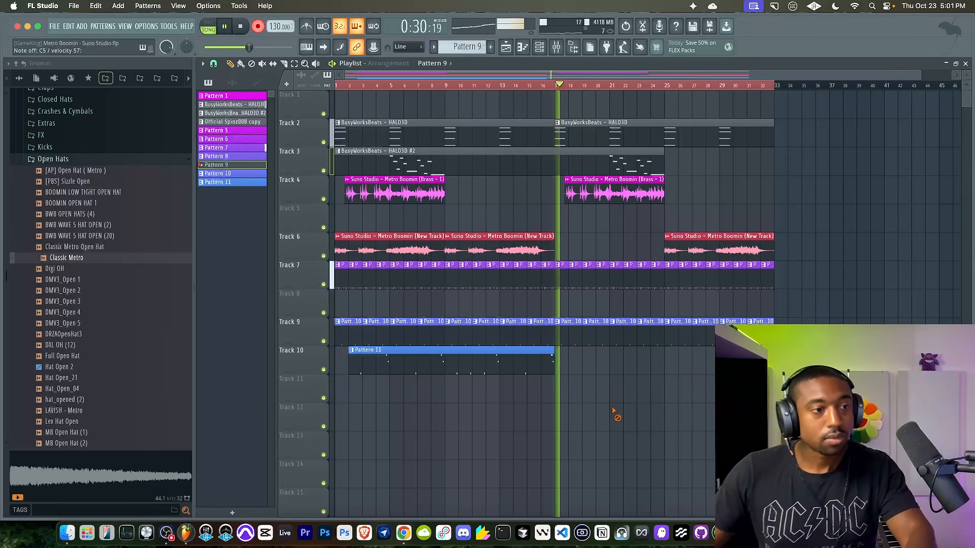
pyautogui.doubleClick(427, 101)
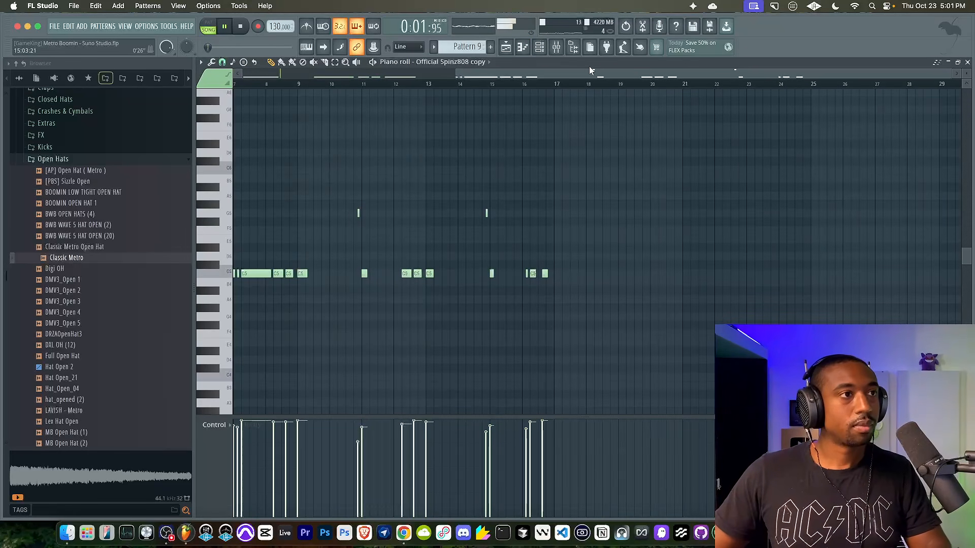
pyautogui.click(522, 46)
# Adjust the pitch knob range of the $umeenk - Metro HH (Hats) channel and return to the playlist.
pyautogui.click(540, 47)
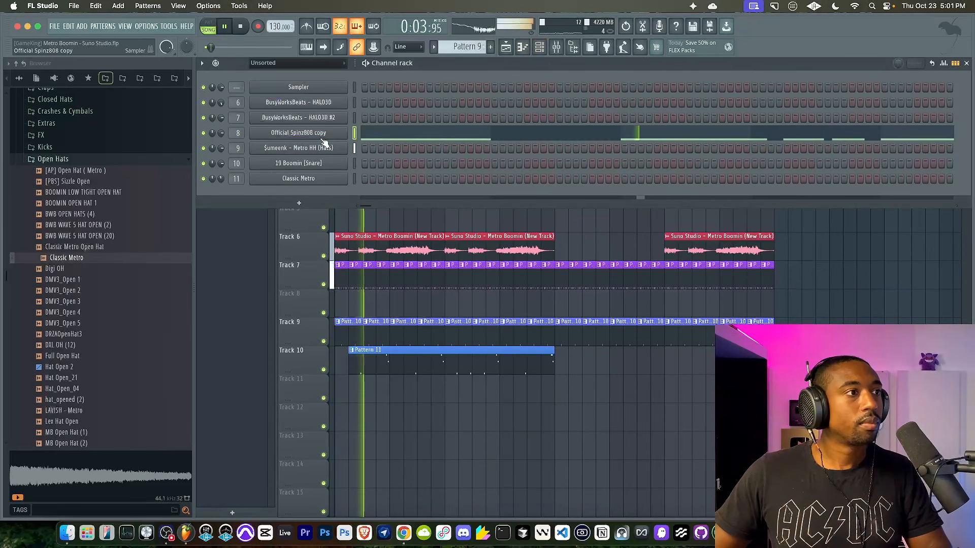
pyautogui.click(322, 147)
pyautogui.moveTo(491, 159); pyautogui.dragTo(491, 149)
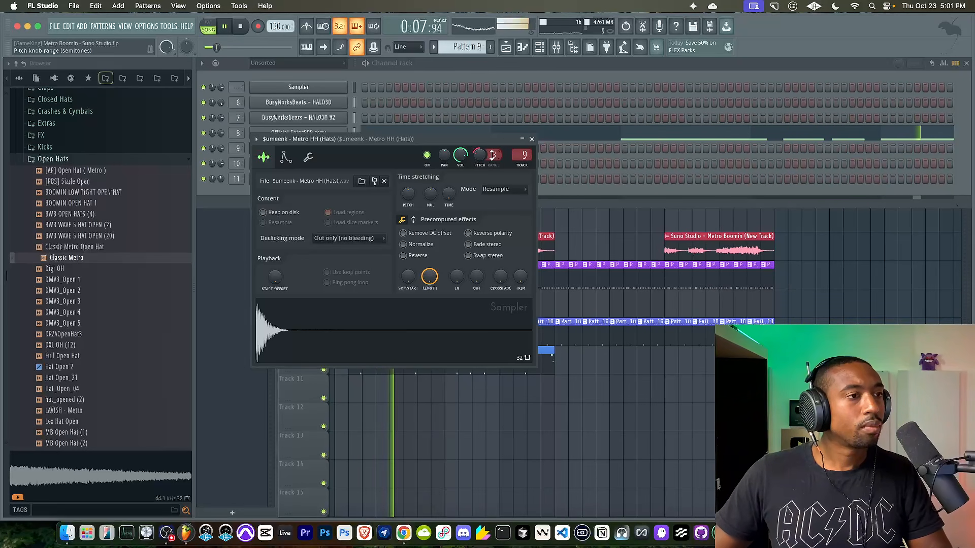
pyautogui.click(579, 235)
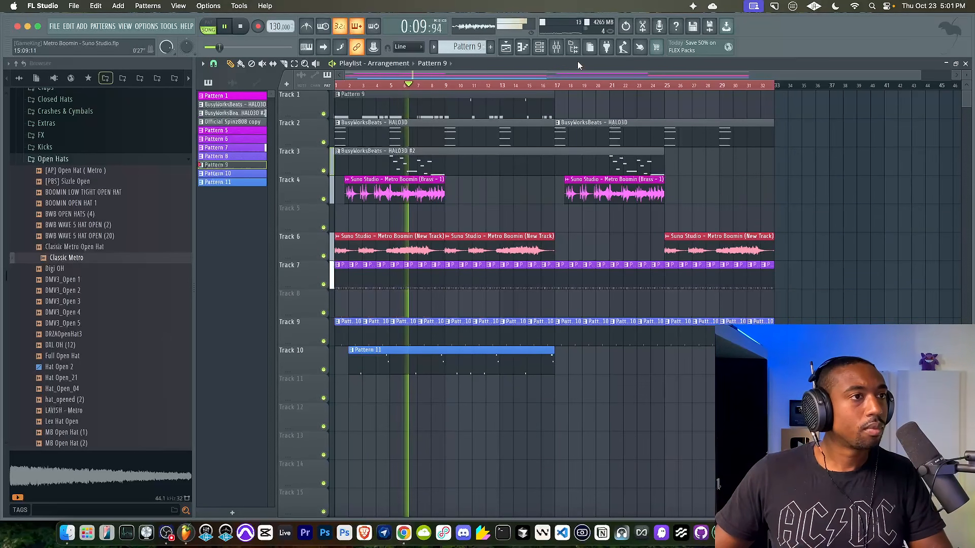
# Switch to empty Pattern 12 and select the BOOTH MIC track in the mixer.
pyautogui.click(543, 49)
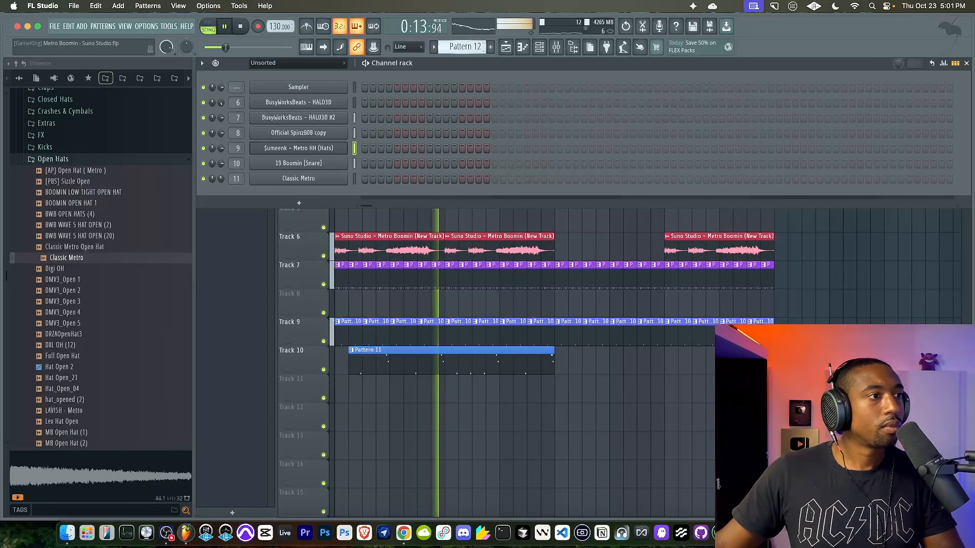
pyautogui.scroll(1, 476, 44)
pyautogui.scroll(-1, 476, 44)
pyautogui.click(556, 46)
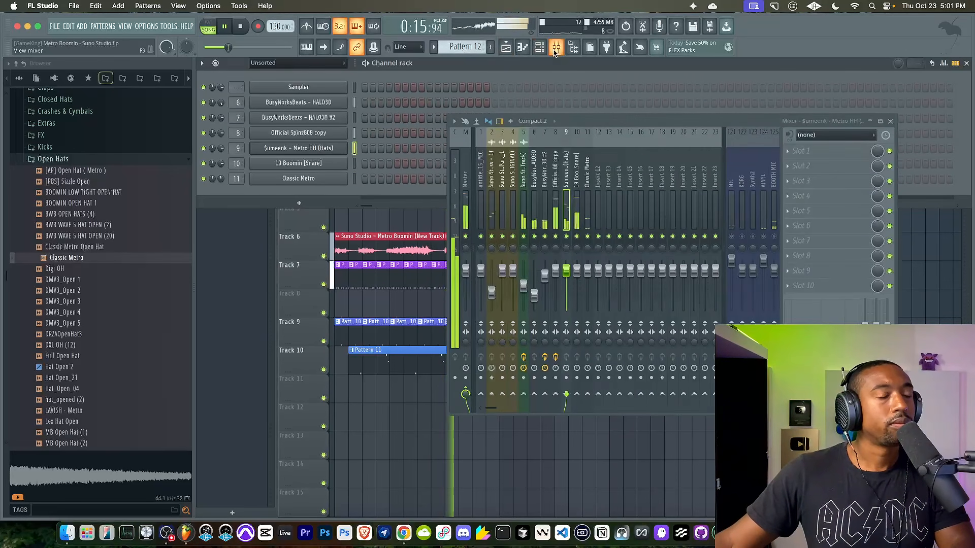
pyautogui.click(773, 201)
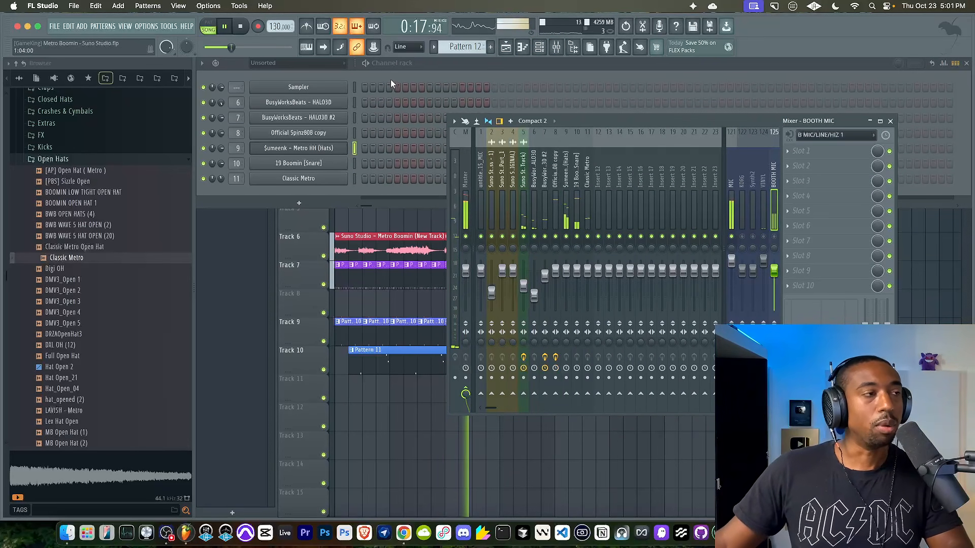
# Set the audio buffer length to 96 samples in the audio settings.
pyautogui.click(146, 25)
pyautogui.click(152, 43)
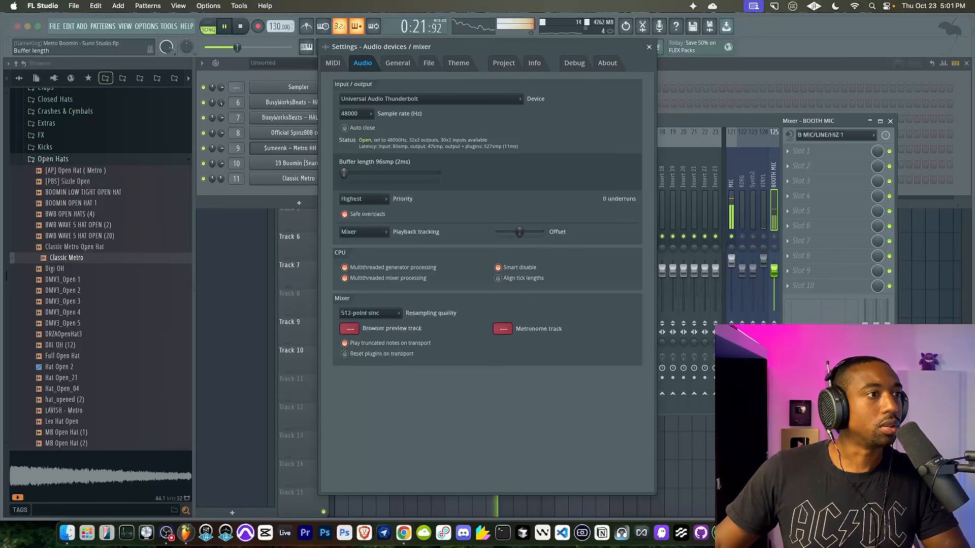
pyautogui.click(648, 47)
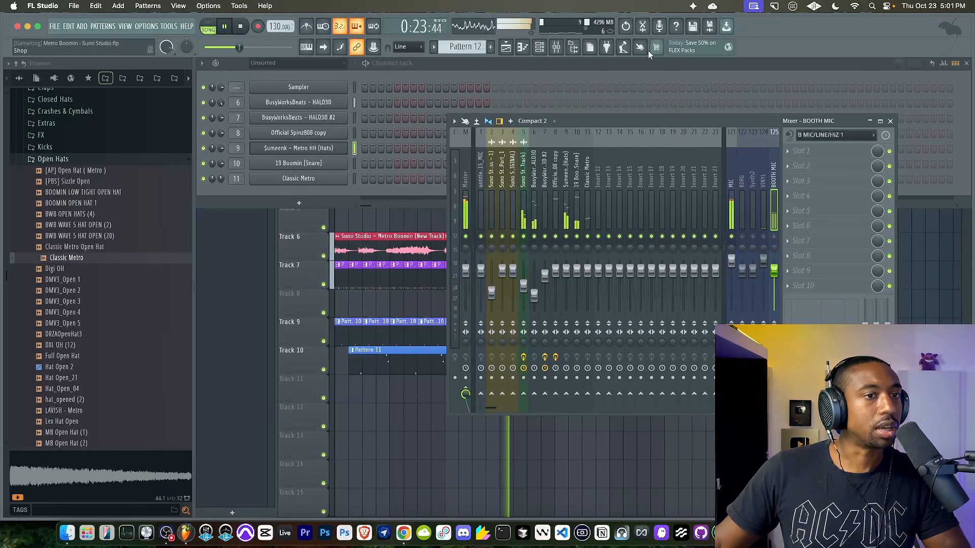
# Add a Scaler2 channel and detect the song's scale from notes played over MIDI.
pyautogui.click(413, 110)
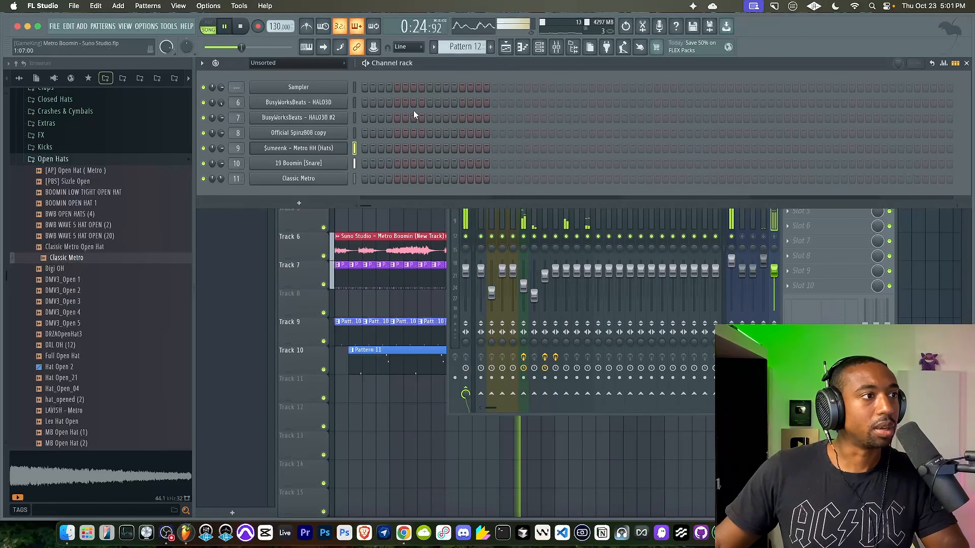
pyautogui.click(298, 203)
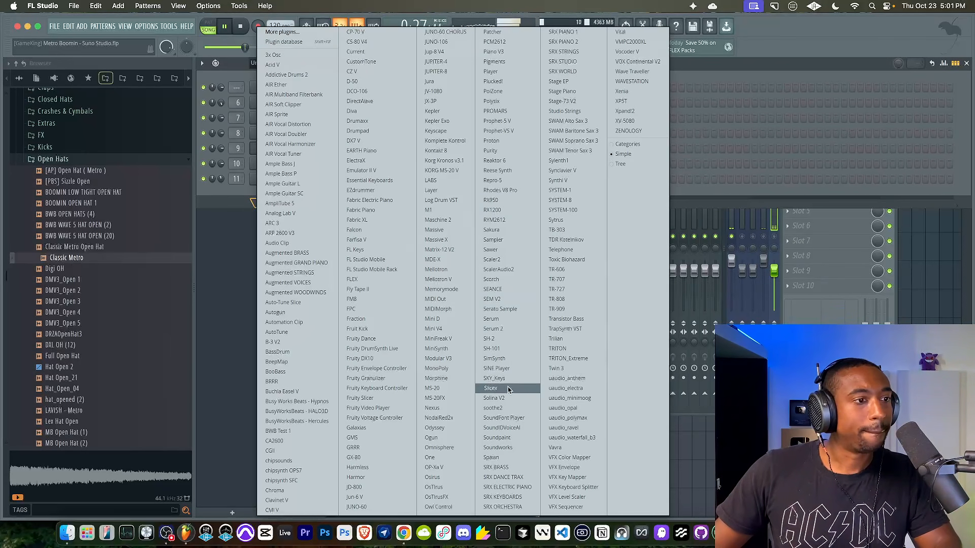
pyautogui.click(507, 260)
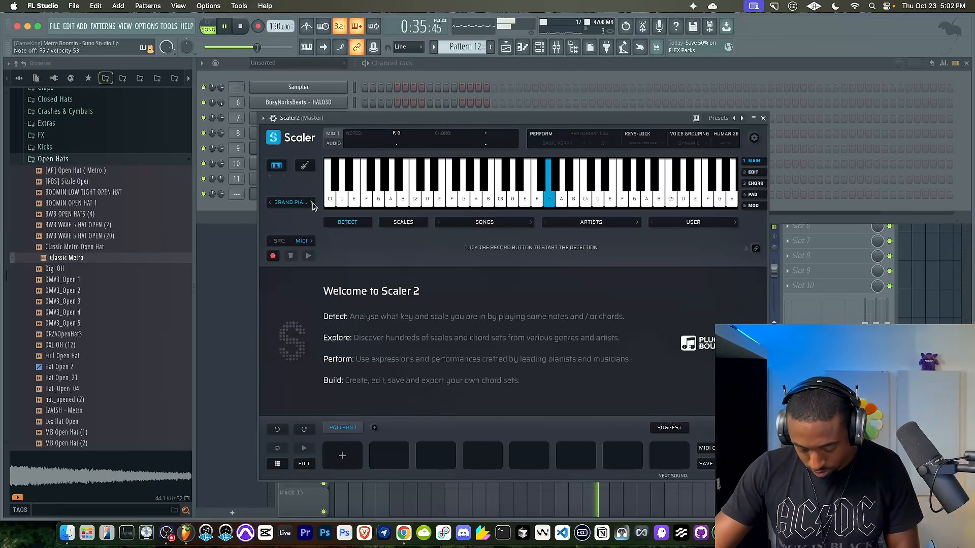
pyautogui.click(273, 255)
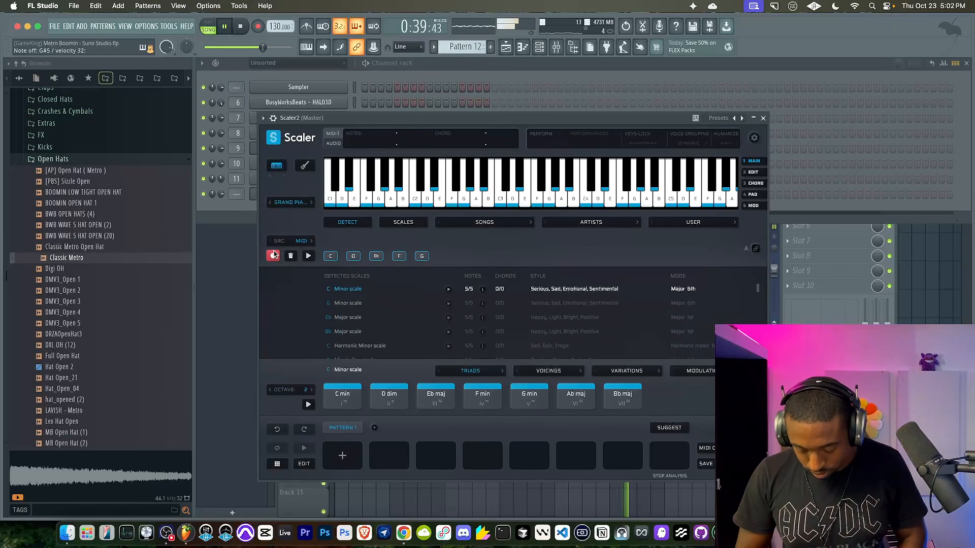
pyautogui.click(763, 119)
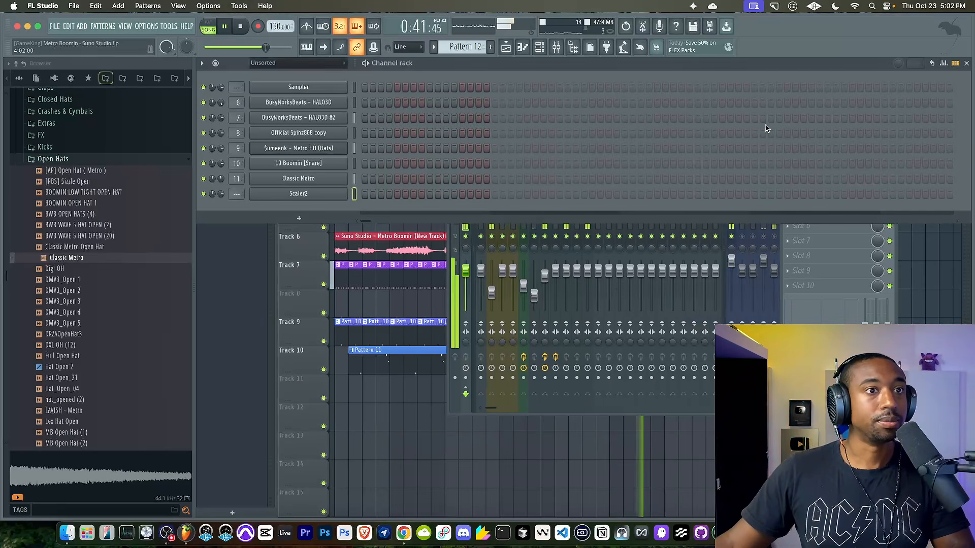
# Load Auto-Tune Pro on the first effect slot of the BOOTH MIC track, stop playback, and enable its low latency option.
pyautogui.click(801, 294)
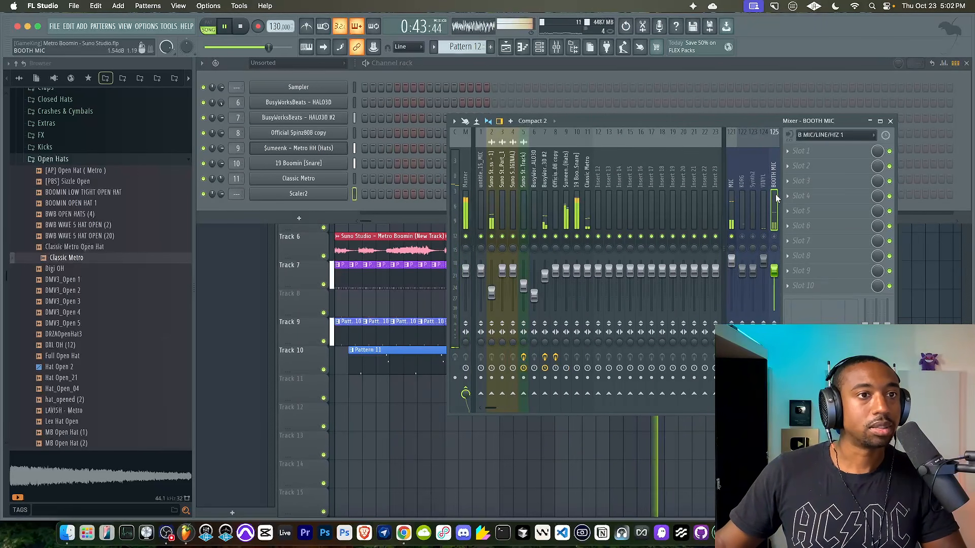
pyautogui.click(800, 158)
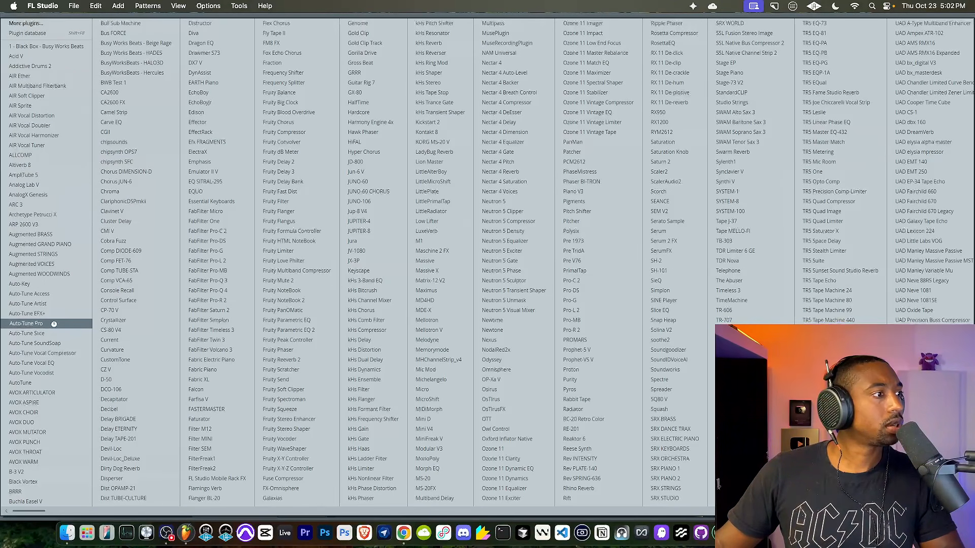
pyautogui.click(28, 323)
pyautogui.press('space')
pyautogui.click(807, 155)
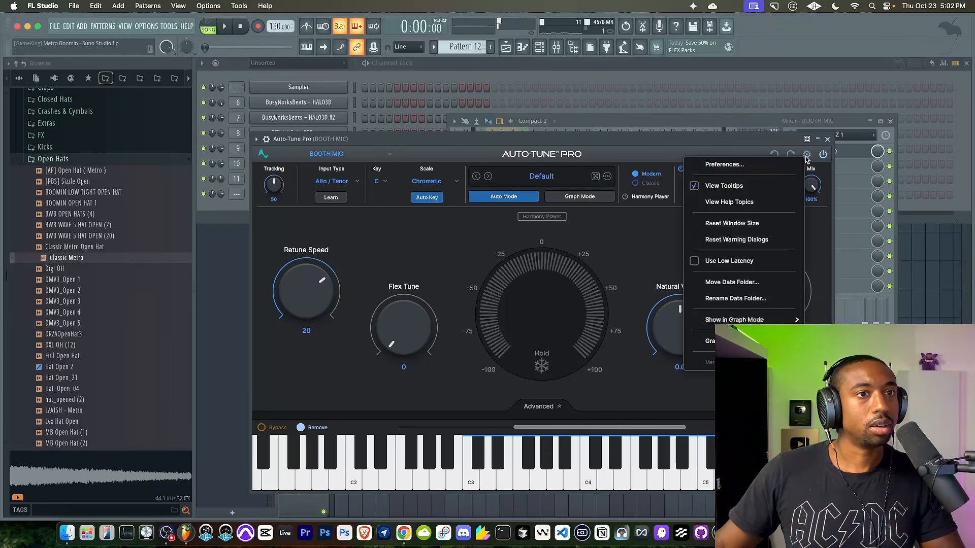
pyautogui.click(740, 260)
# Set Auto-Tune Pro to the C Minor scale, Low Male input type and a Retune Speed of 0.
pyautogui.click(425, 179)
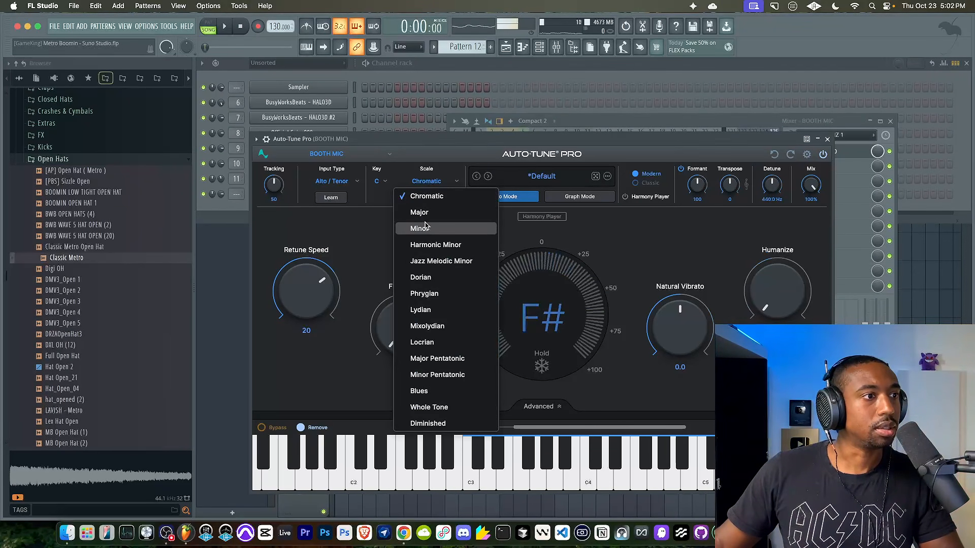
pyautogui.click(396, 230)
pyautogui.click(333, 181)
pyautogui.click(329, 228)
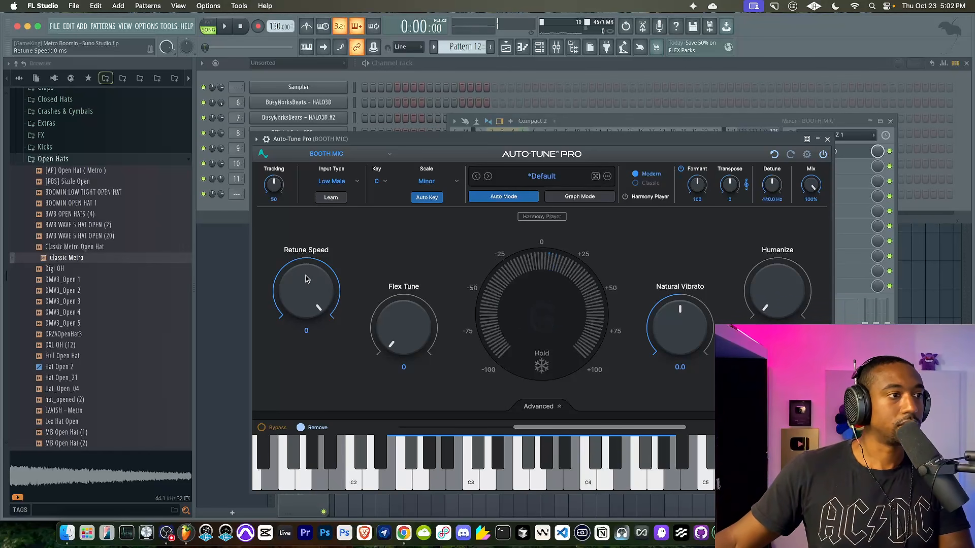
pyautogui.click(786, 128)
# Check the effects on the MIC and BOOTH MIC mixer tracks and return to the playlist with the song playing.
pyautogui.click(732, 224)
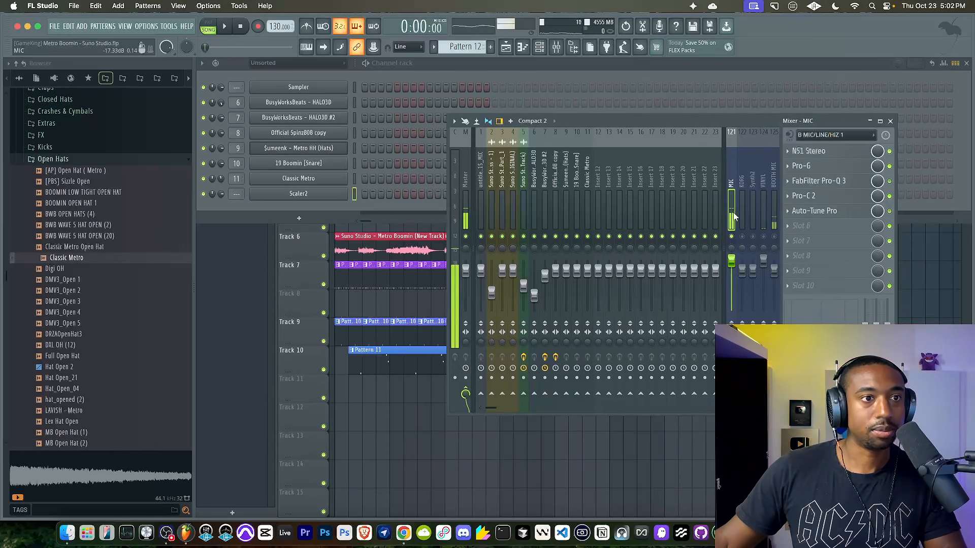
pyautogui.click(773, 213)
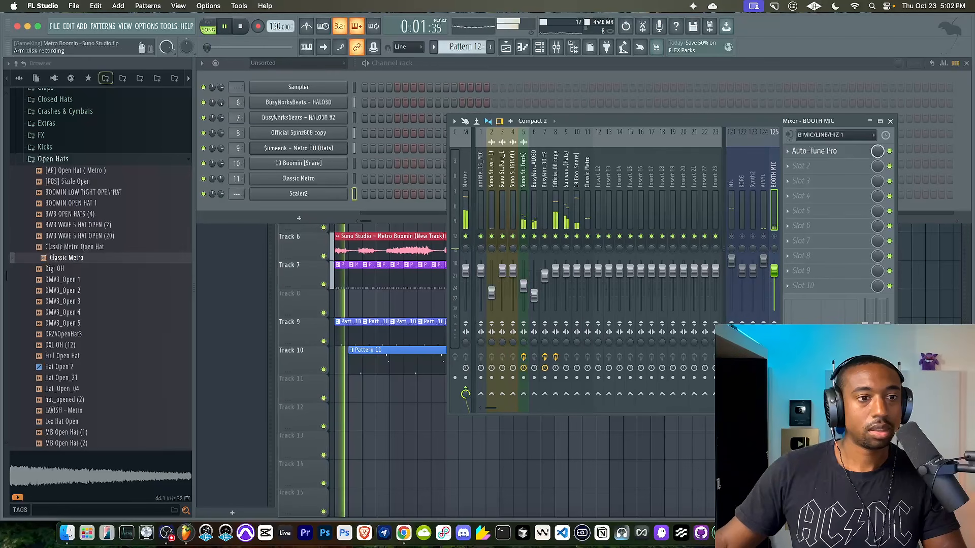
pyautogui.click(906, 277)
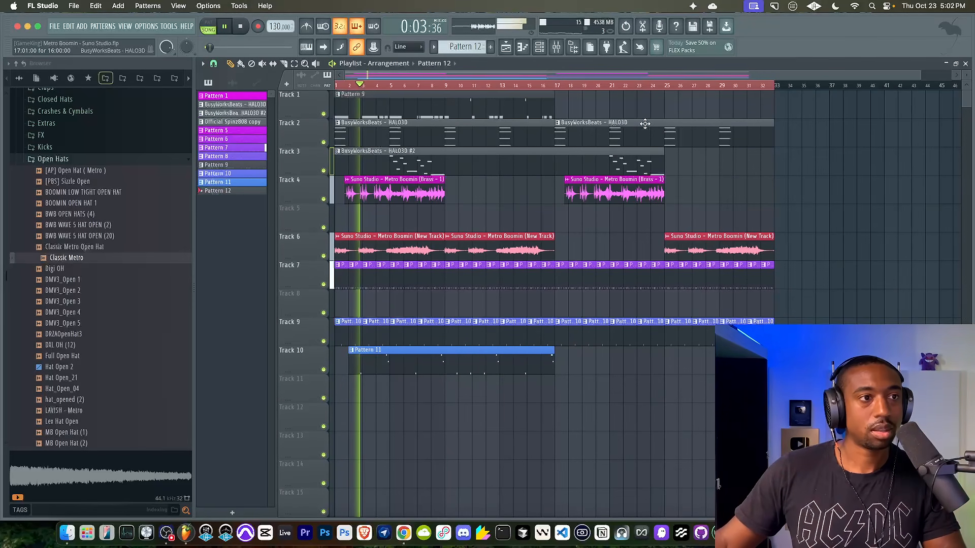
# Duplicate the whole arrangement twice along the playlist so all clips repeat up to bar 129, and clear the selection.
pyautogui.rightClick(729, 86)
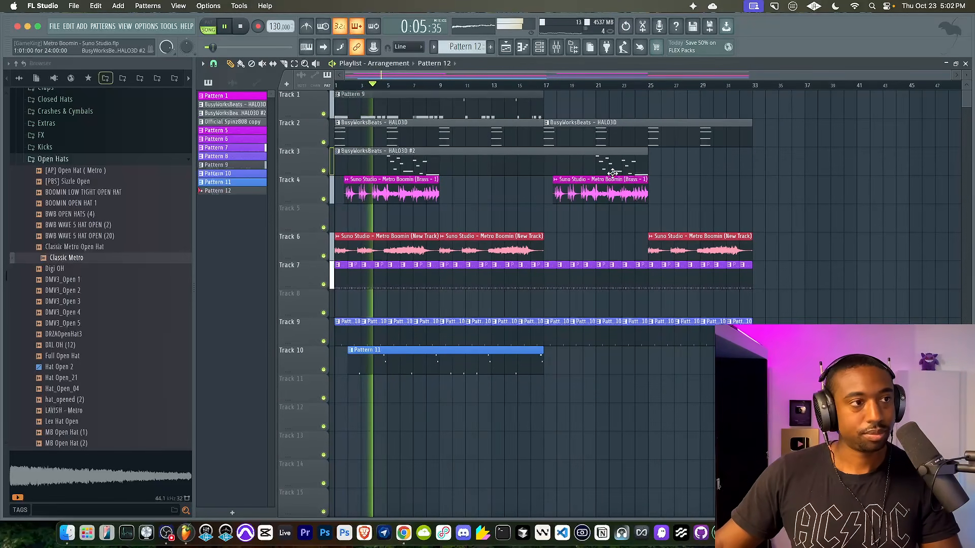
pyautogui.scroll(-3, 657, 389)
pyautogui.press('super+a')
pyautogui.press('super+b')
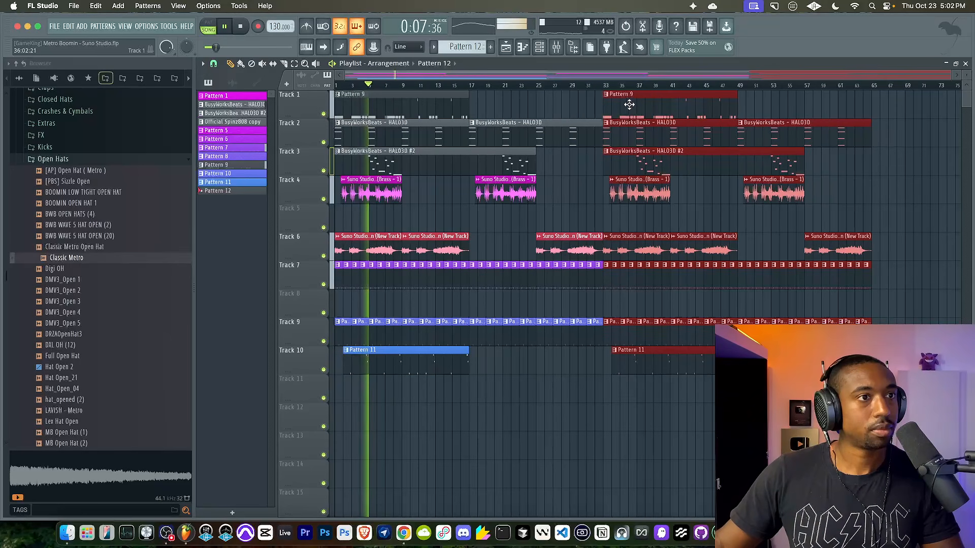
pyautogui.scroll(-2, 587, 168)
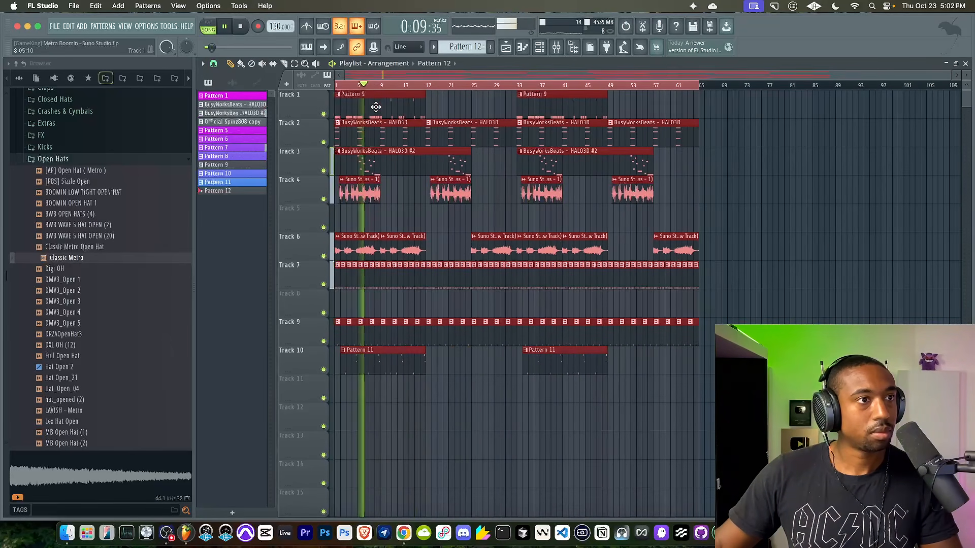
pyautogui.press('super+b')
pyautogui.moveTo(743, 123); pyautogui.dragTo(740, 123)
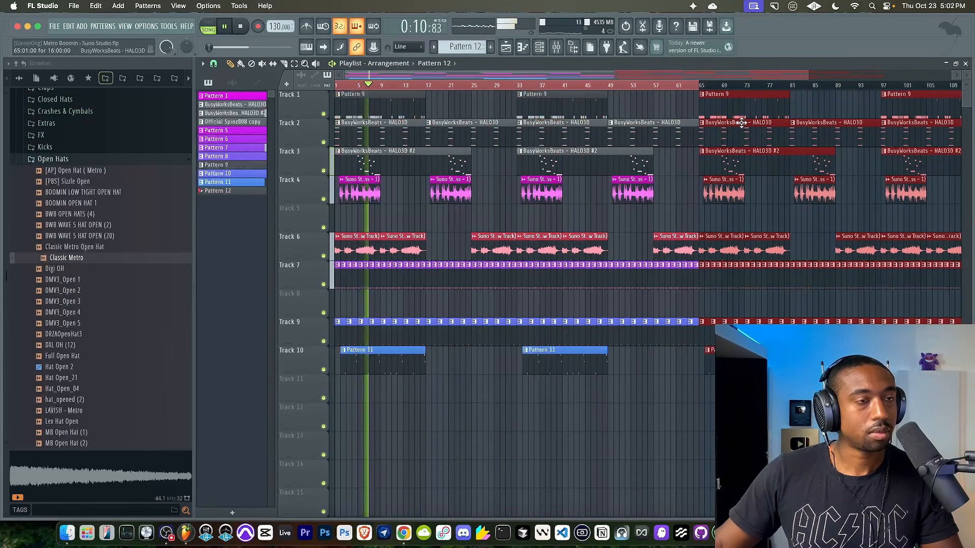
pyautogui.rightClick(697, 86)
pyautogui.scroll(-2, 690, 83)
# Set the recording countdown to 2 bars, enable loop recording, and restart the song from the beginning.
pyautogui.rightClick(340, 26)
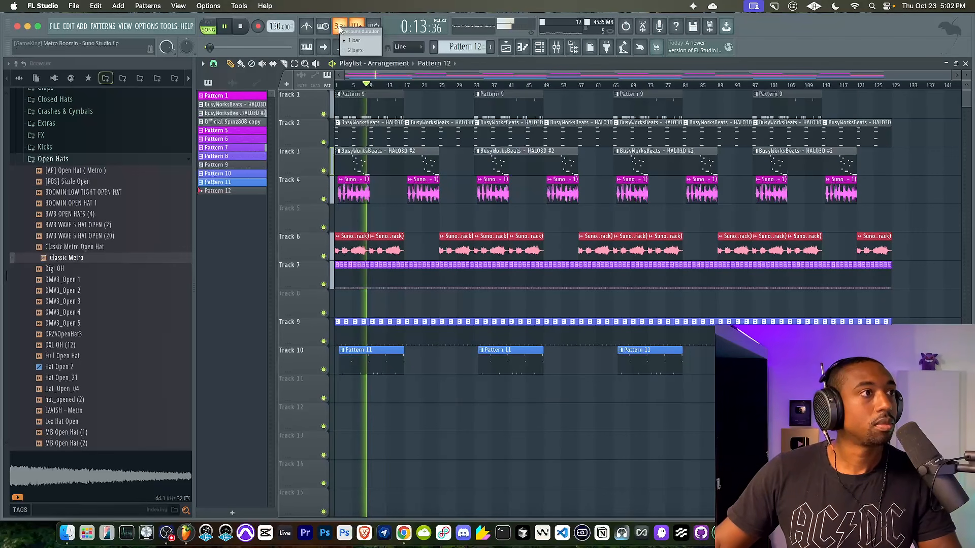
pyautogui.click(352, 49)
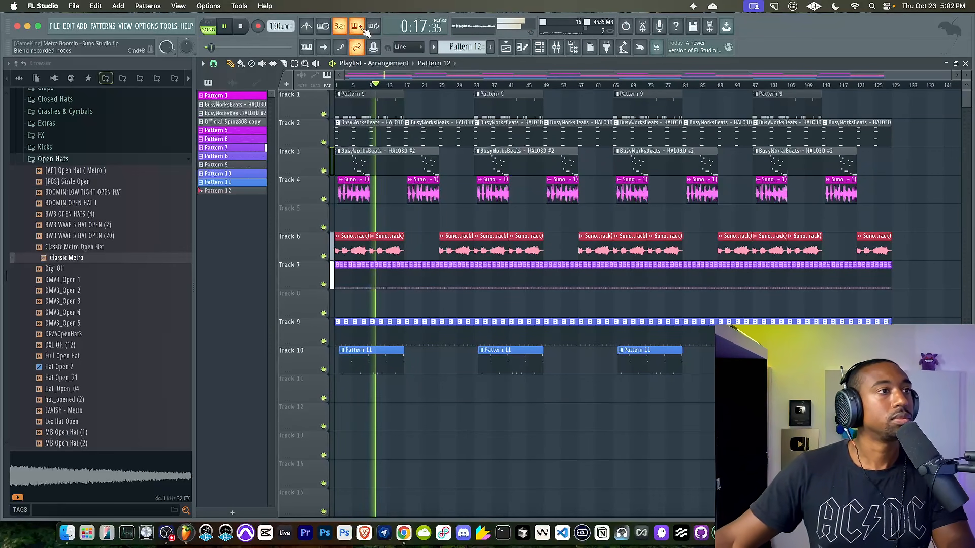
pyautogui.press('space')
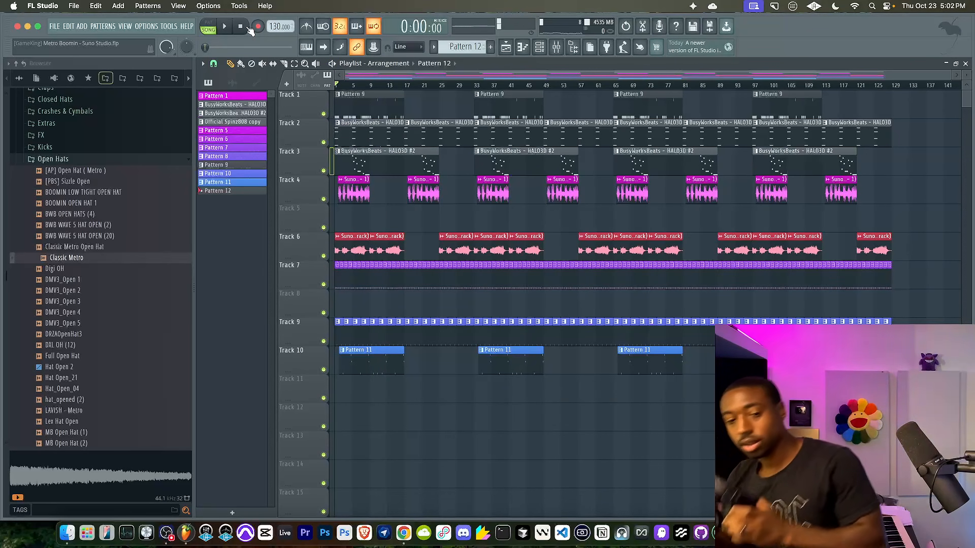
pyautogui.press('space')
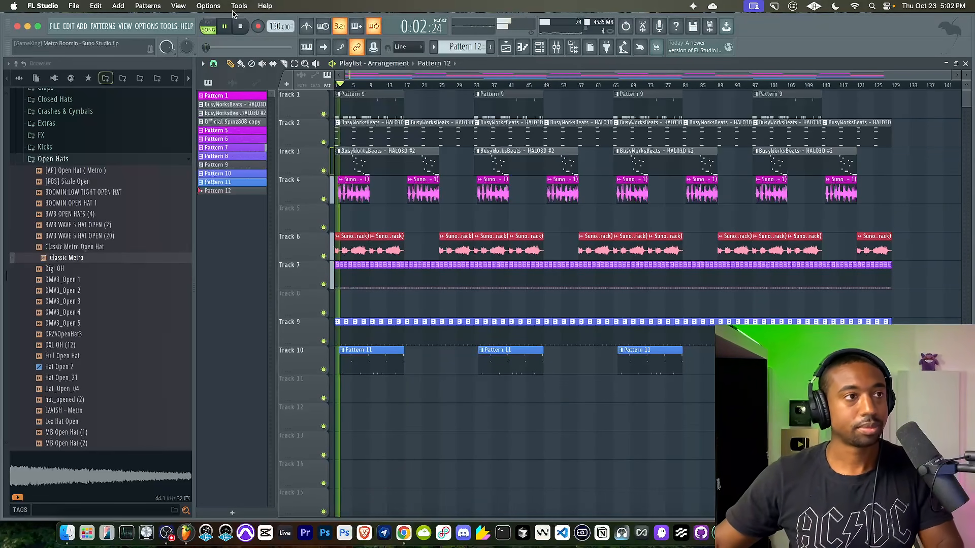
# Check the BOOTH MIC level in the mixer and look over the channel rack while the song plays.
pyautogui.press('F9')
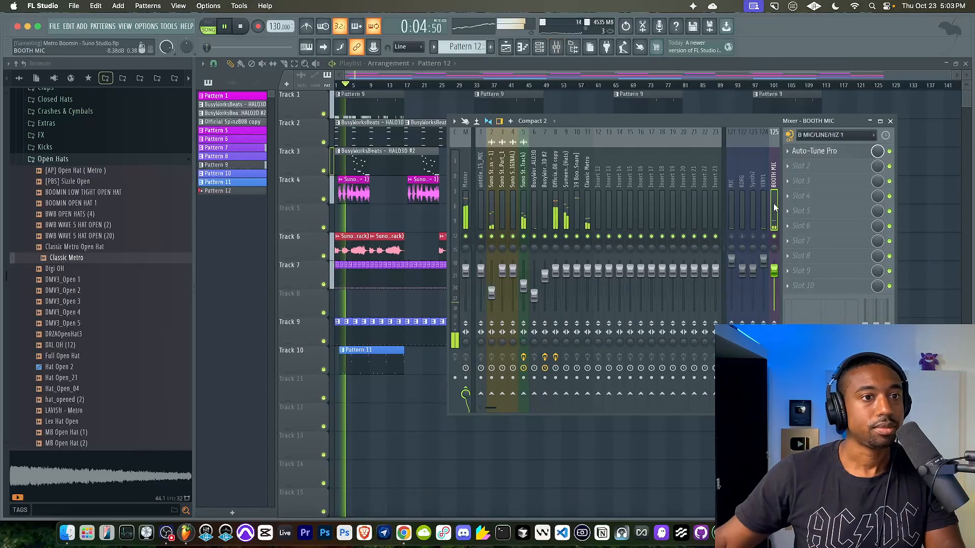
pyautogui.press('F9')
pyautogui.hotkey('ctrl', 's')
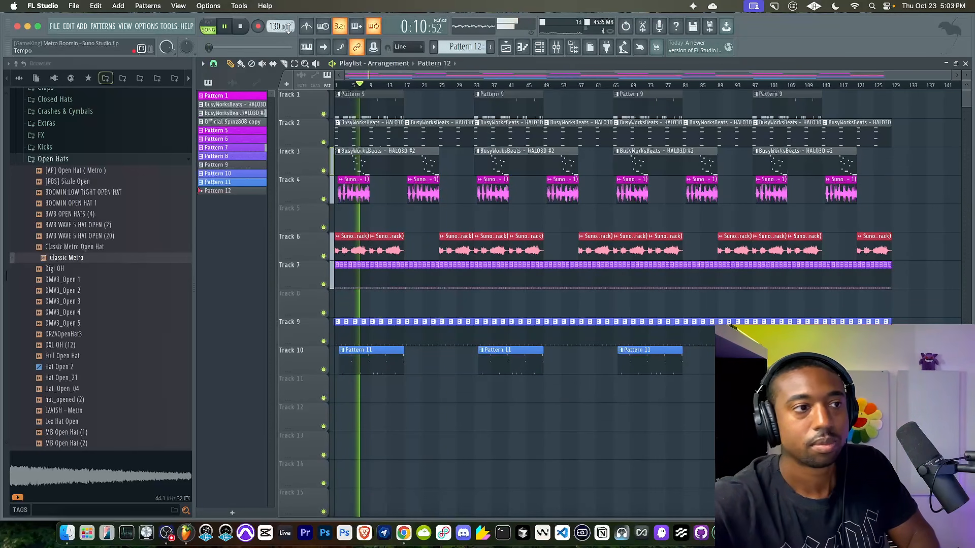
pyautogui.hotkey('ctrl', 's')
pyautogui.click(539, 48)
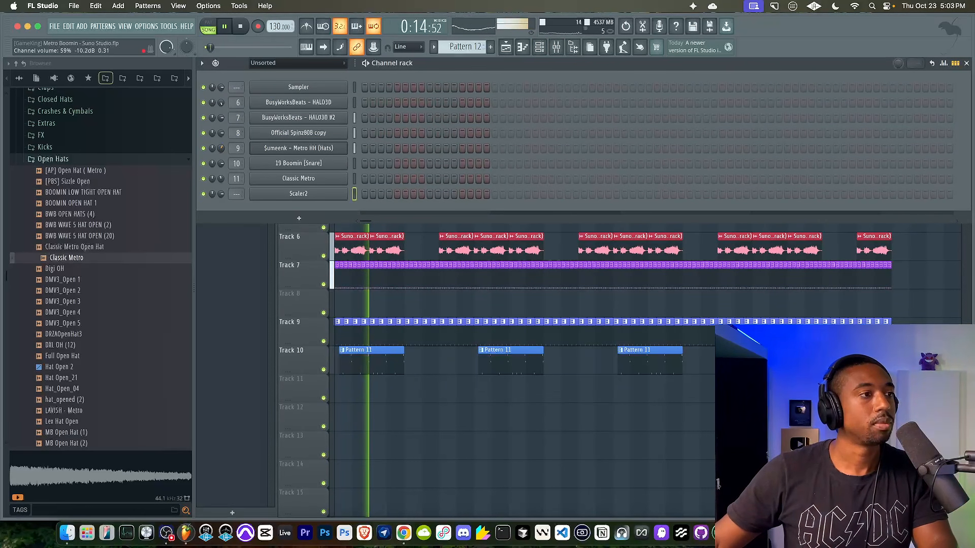
pyautogui.click(557, 47)
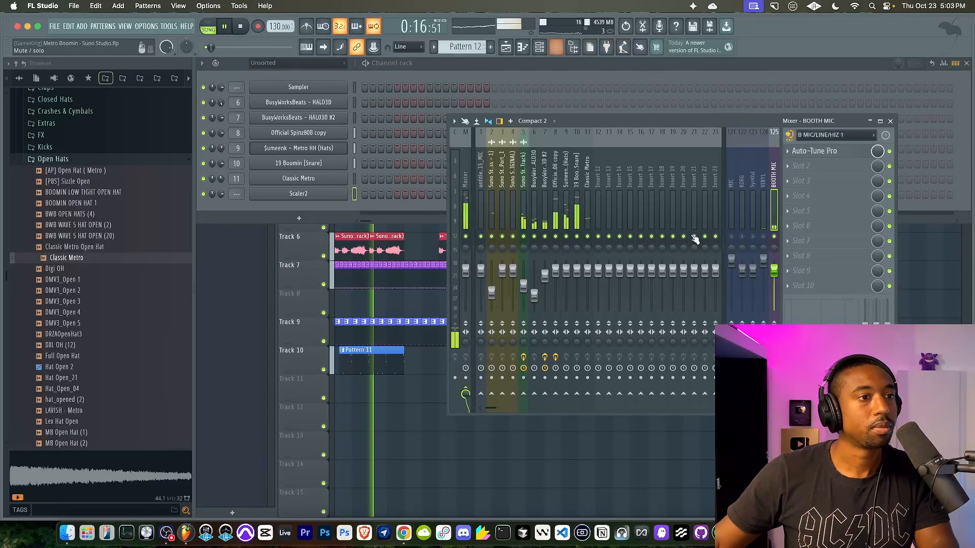
pyautogui.click(539, 443)
# Stop playback with recording armed and set the BOOTH MIC track's audio input to B LINE 7.
pyautogui.press('space')
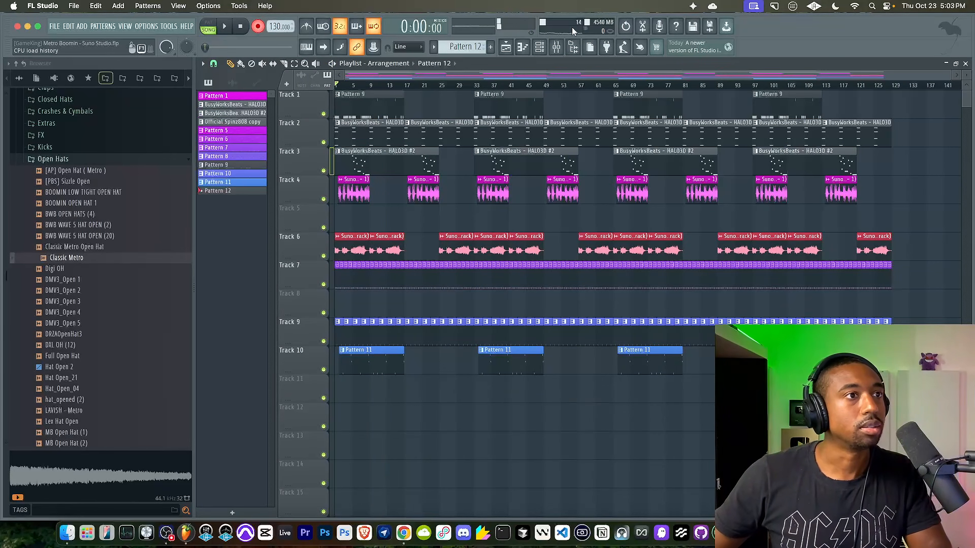
pyautogui.press('F9')
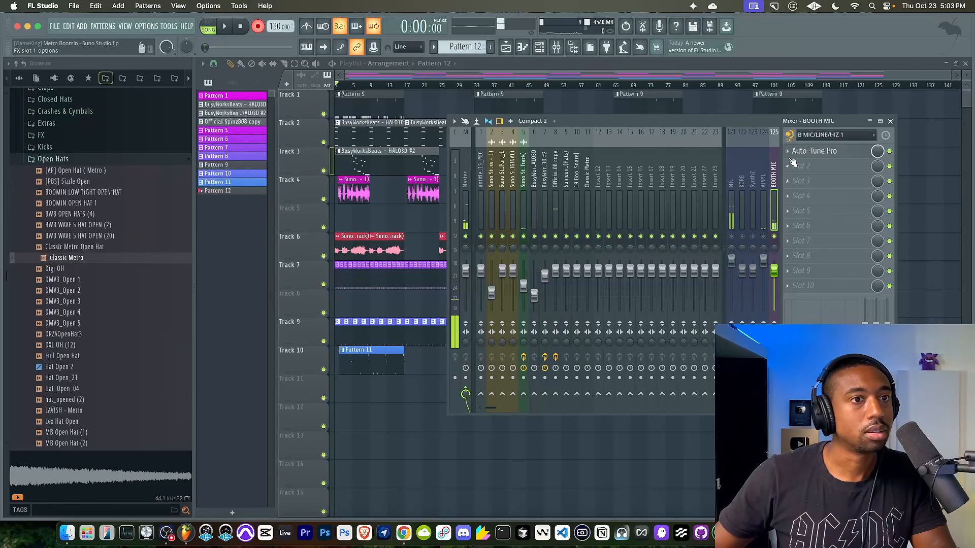
pyautogui.click(814, 134)
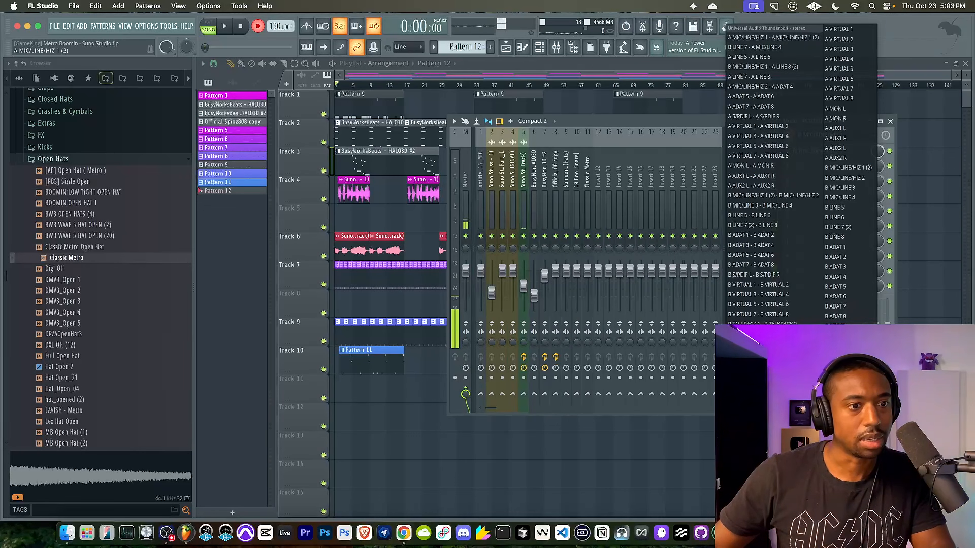
pyautogui.press('Escape')
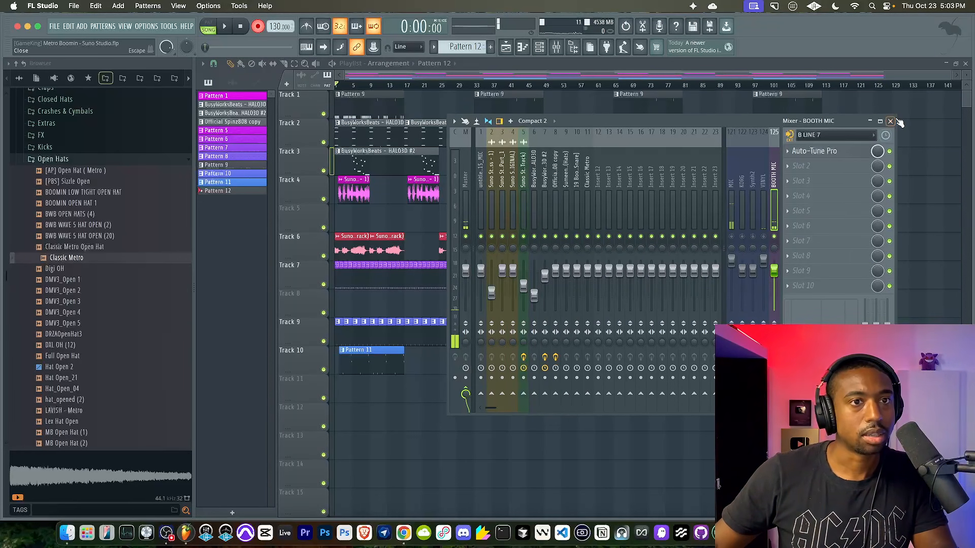
# Record a booth microphone vocal take of about 50 seconds over the beat, stop, and check the mixer.
pyautogui.click(891, 121)
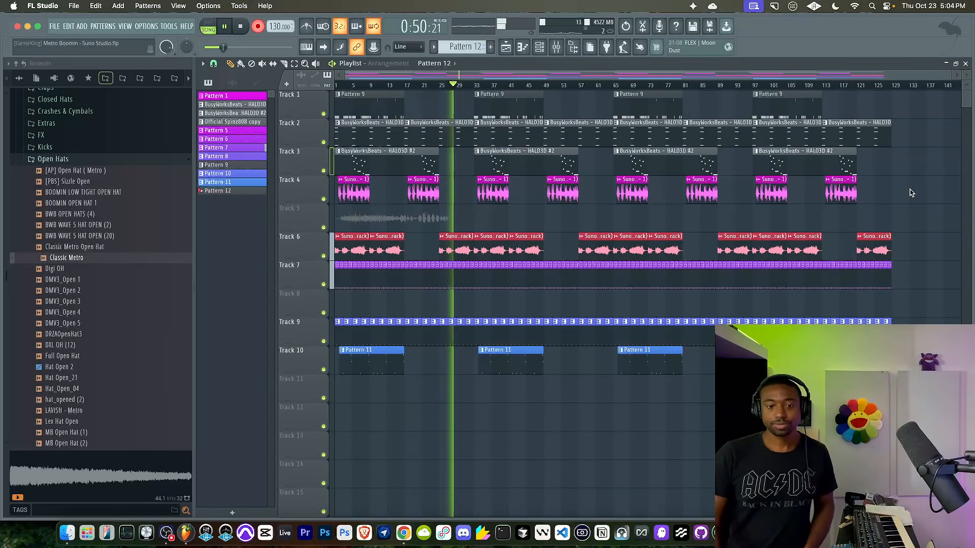
pyautogui.press('space')
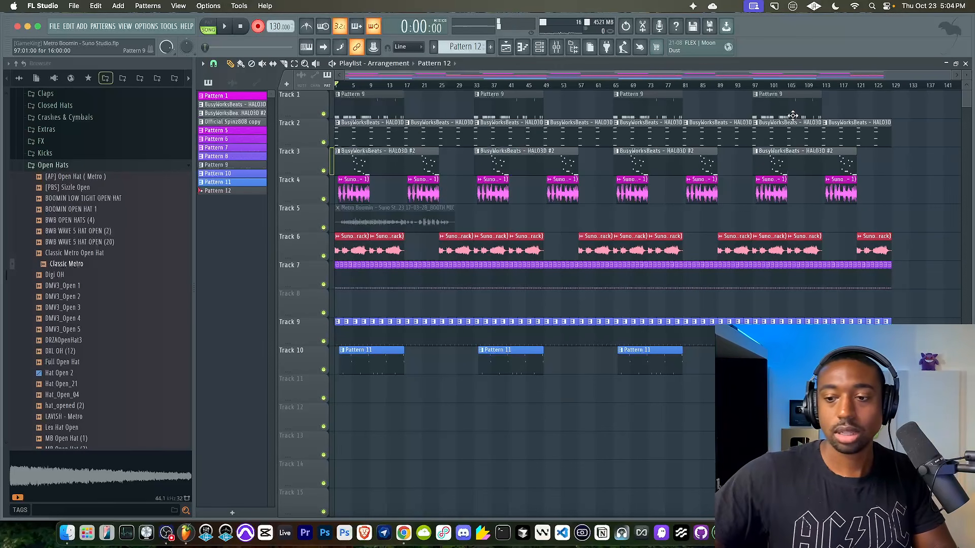
pyautogui.click(557, 47)
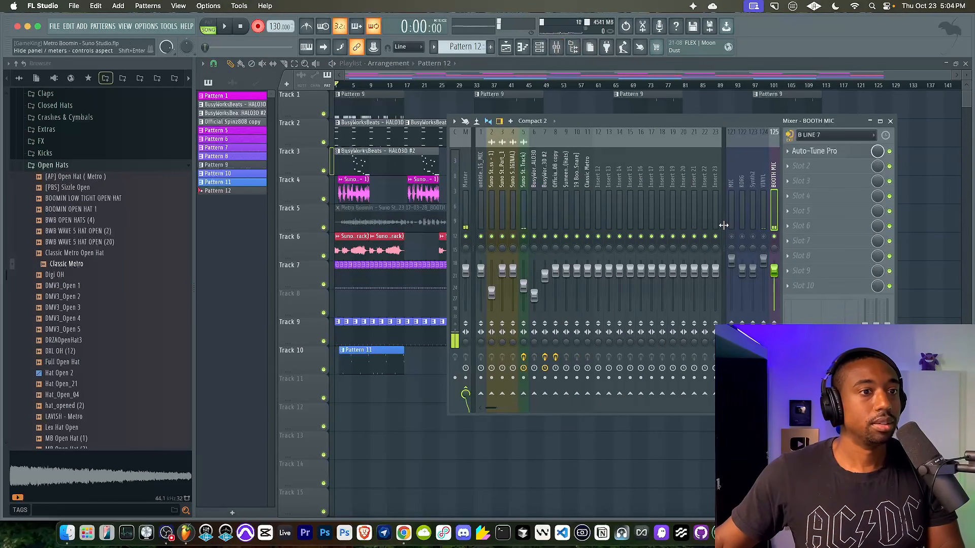
pyautogui.rightClick(945, 275)
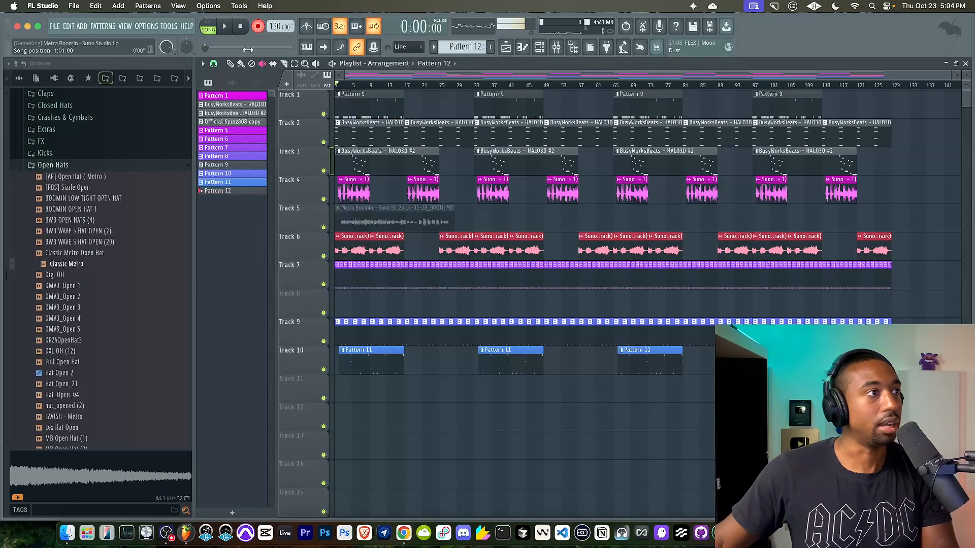
# Load the $umeenk - Metro (SN) snare from the 1 - Go - To Drums folder as a new channel.
pyautogui.click(540, 48)
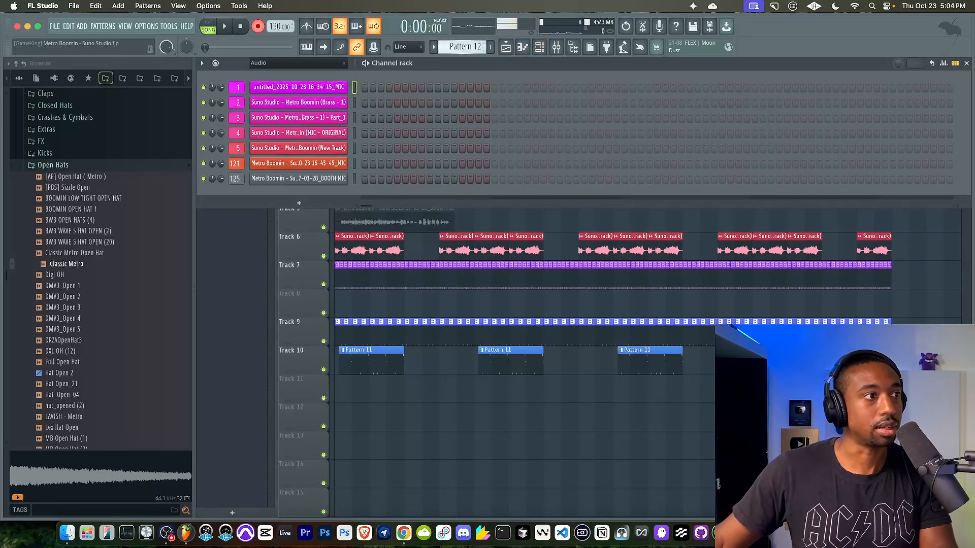
pyautogui.scroll(2, 464, 48)
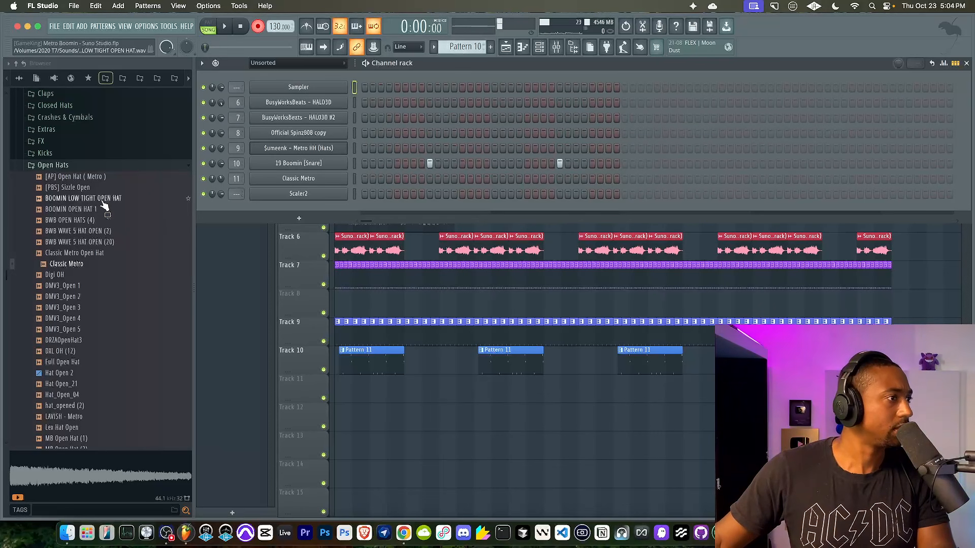
pyautogui.scroll(15, 87, 185)
pyautogui.click(19, 78)
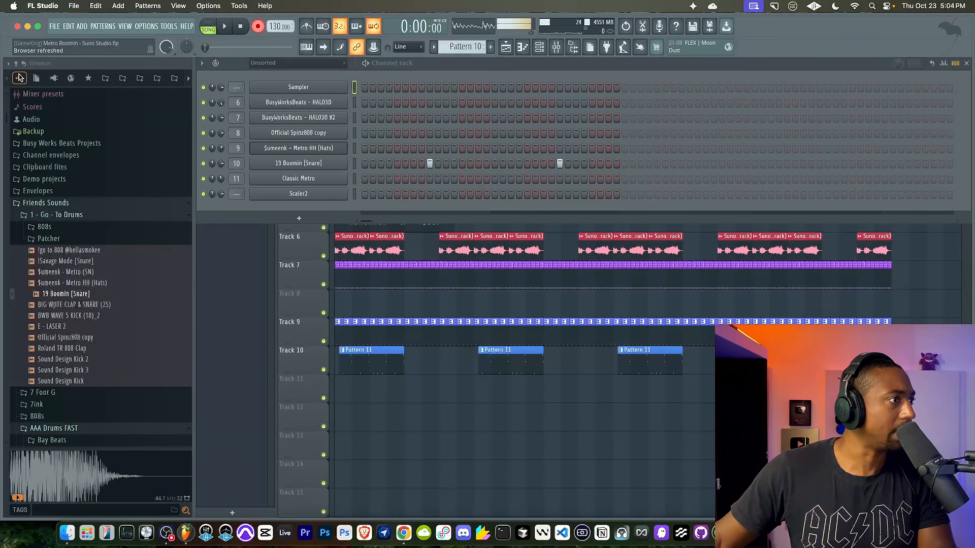
pyautogui.rightClick(89, 276)
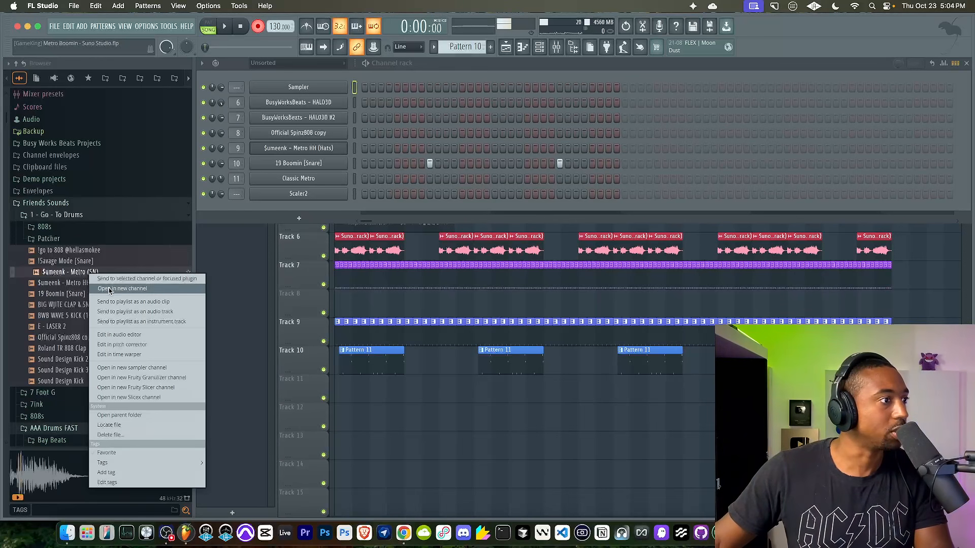
pyautogui.click(127, 278)
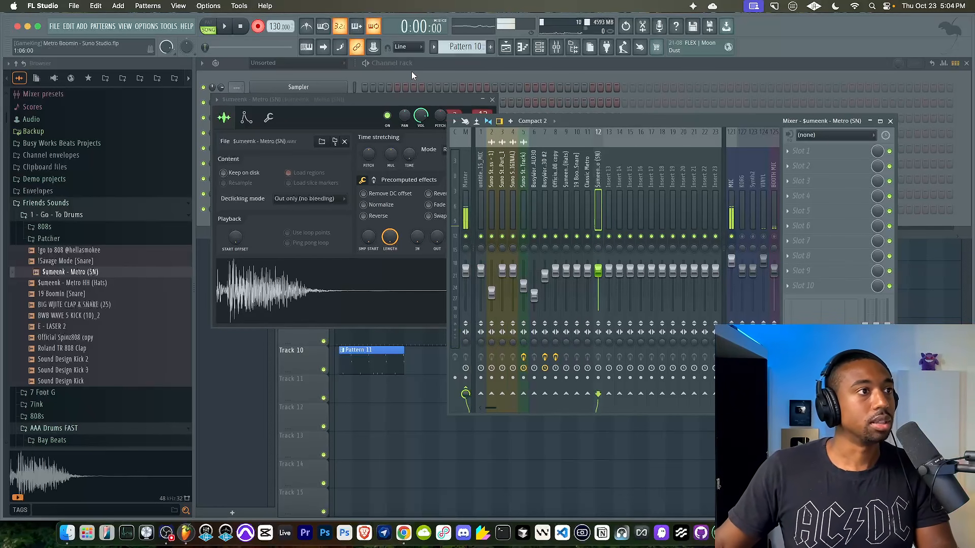
# Disarm recording, place $umeenk - Metro (SN) hits on steps 15 and 19 of Pattern 10, and play the song in the playlist.
pyautogui.click(411, 72)
pyautogui.click(262, 24)
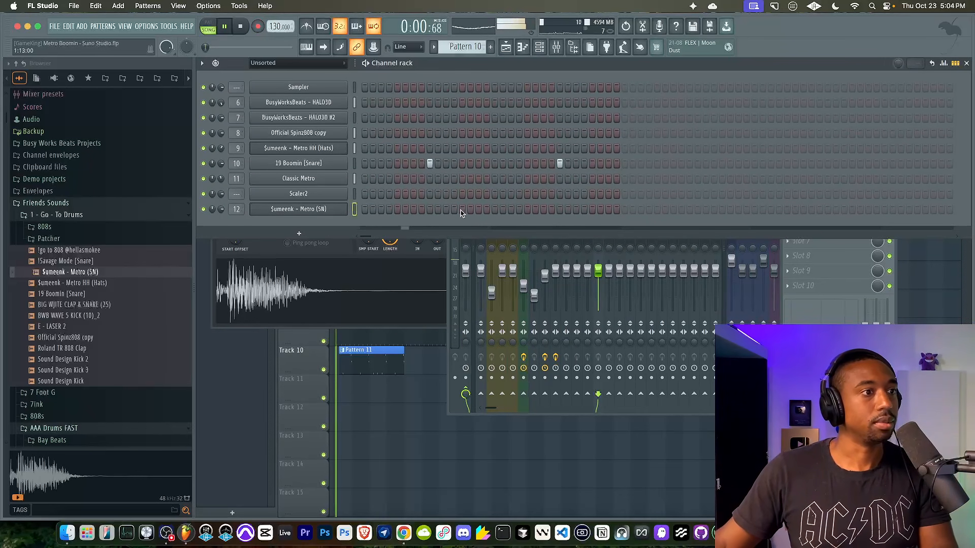
pyautogui.click(479, 210)
pyautogui.click(512, 210)
pyautogui.press('space')
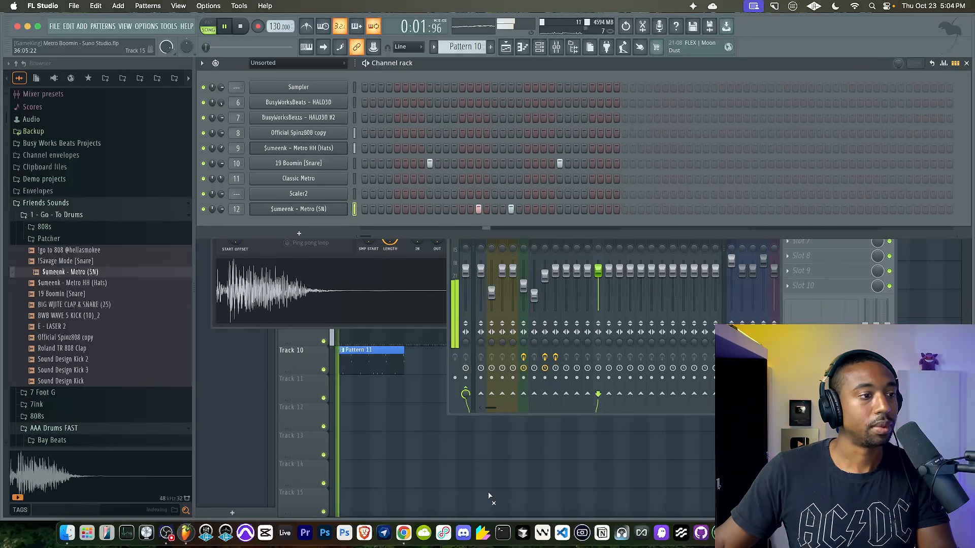
pyautogui.press('F5')
pyautogui.press('space')
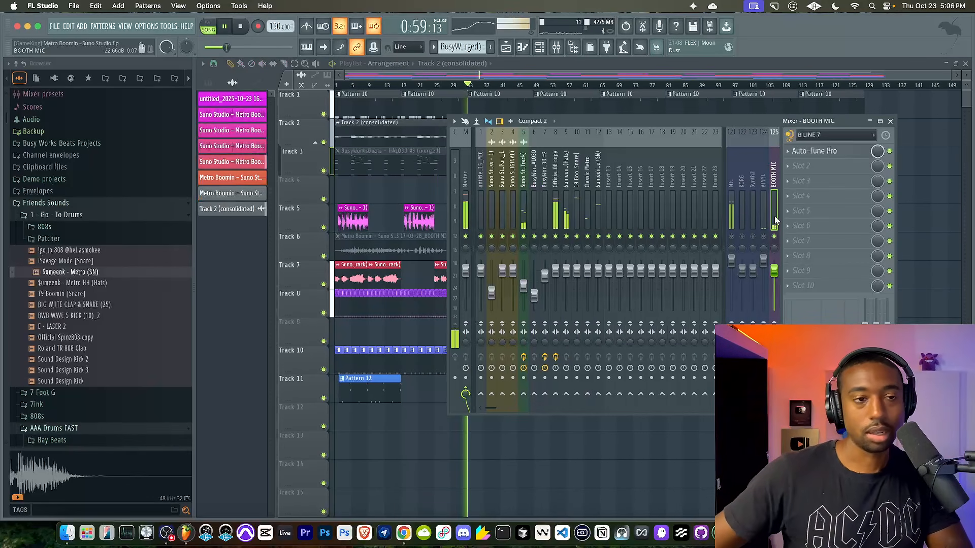
# Arm recording, check the 2-bar countdown, and record a second booth vocal take of about 1:46 from the song's start.
pyautogui.press('space')
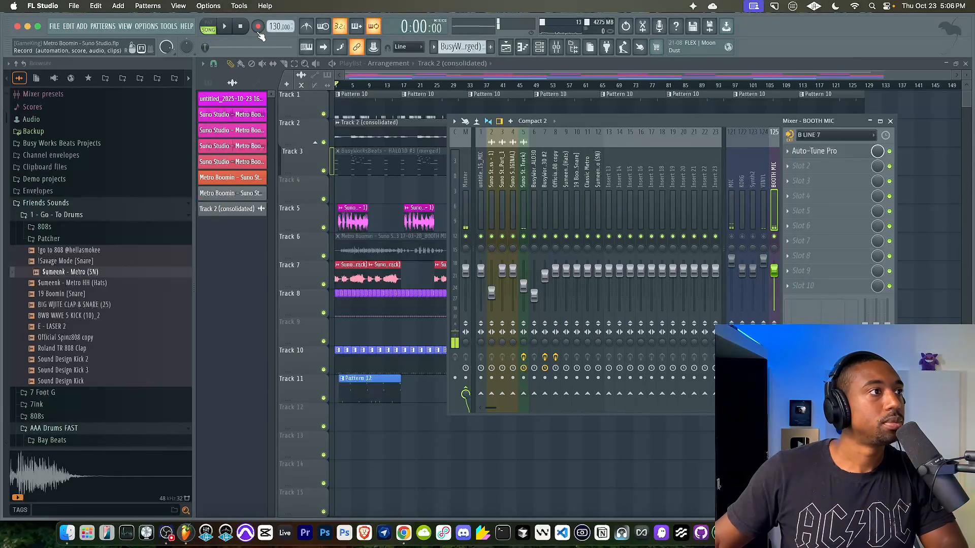
pyautogui.rightClick(344, 24)
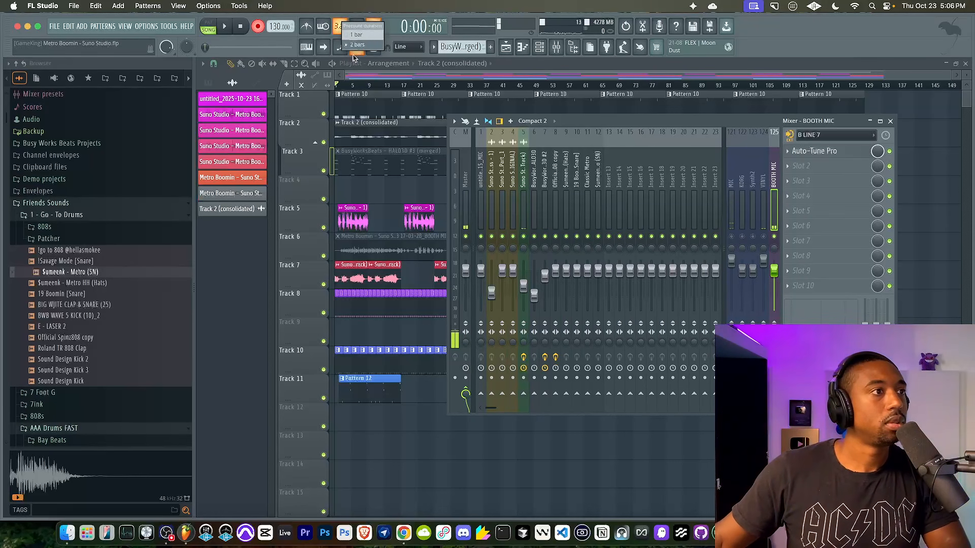
pyautogui.click(424, 442)
pyautogui.rightClick(441, 451)
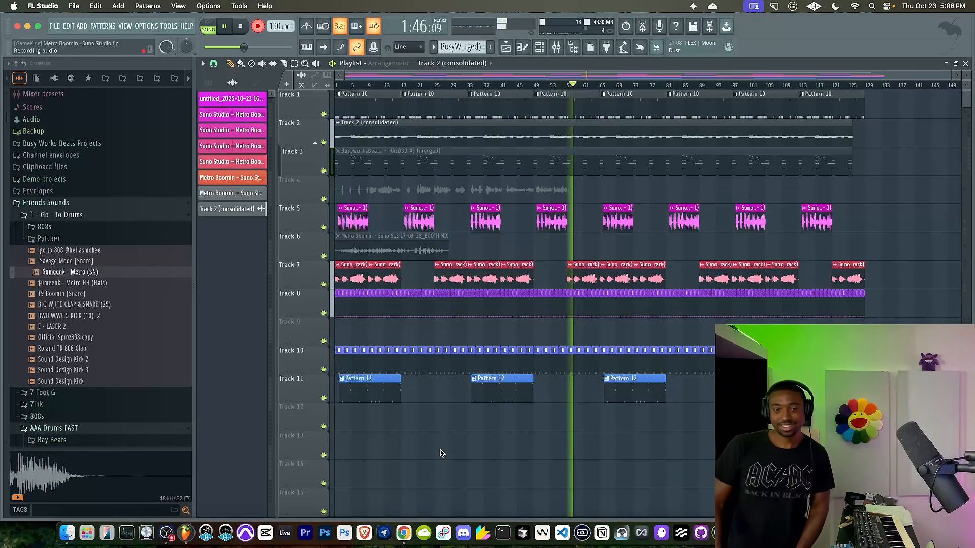
pyautogui.press('space')
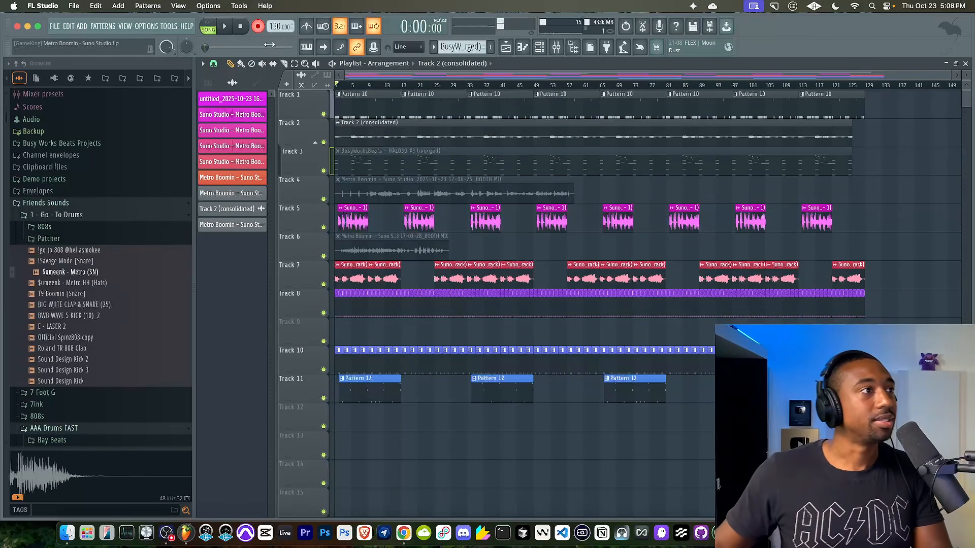
# Disarm recording, unmute the new BOOTH MIC vocal clip on Track 4, and set the playback position to bar 33.
pyautogui.press('F9')
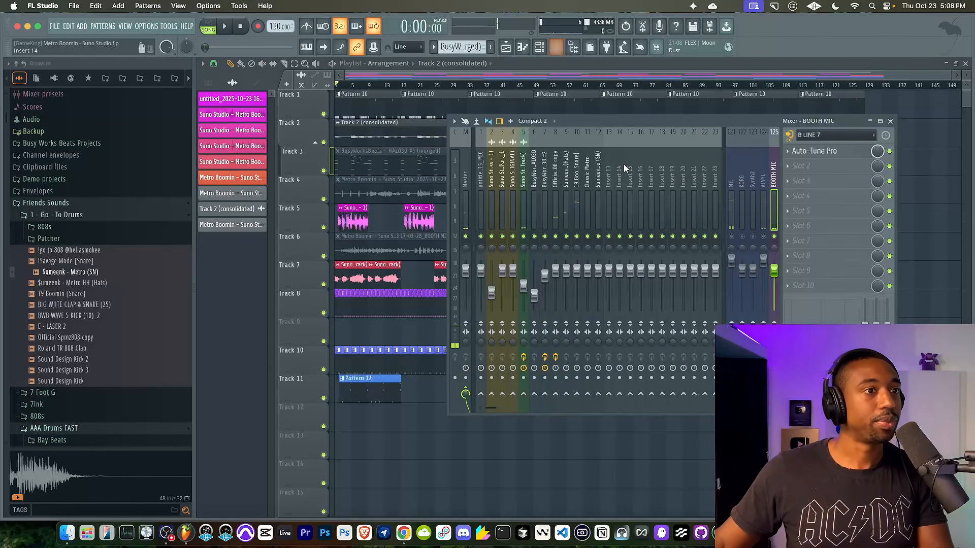
pyautogui.press('F9')
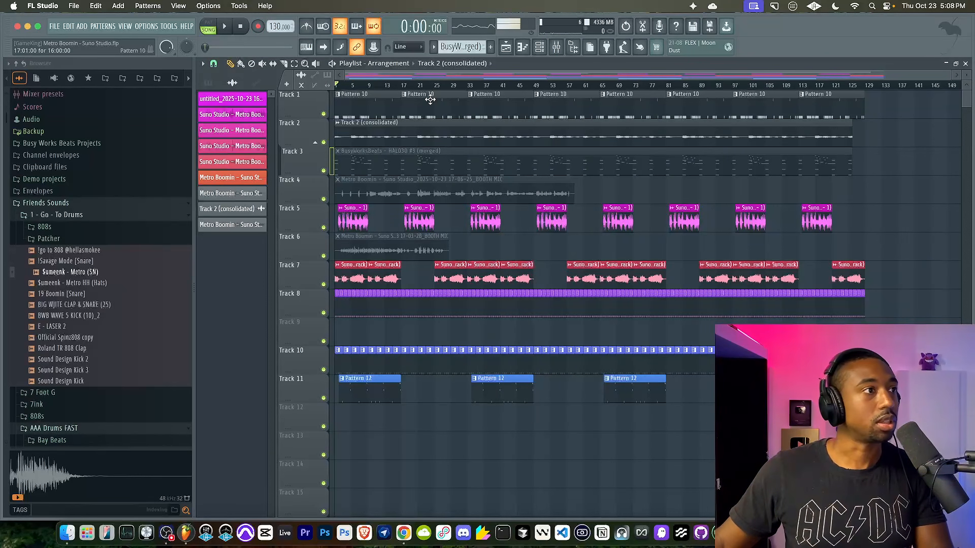
pyautogui.click(521, 187)
pyautogui.click(469, 86)
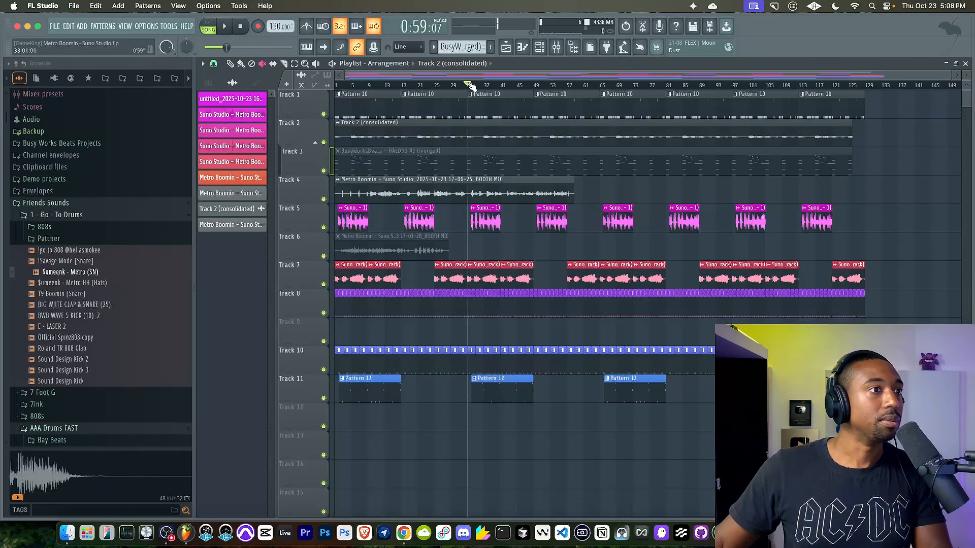
# Play the song from bar 33, load ValhallaVintageVerb on mixer Insert 13, and set its low cut to 340 Hz.
pyautogui.press('space')
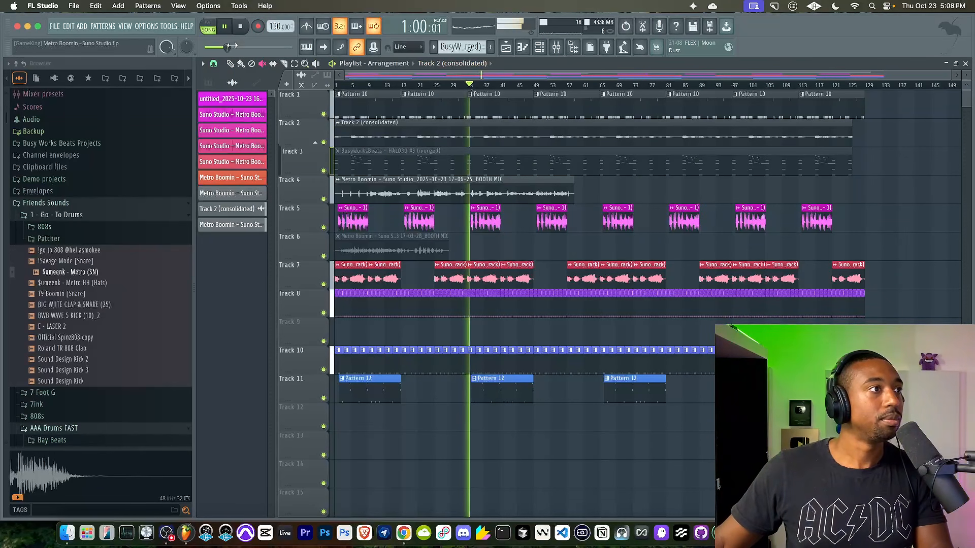
pyautogui.doubleClick(485, 183)
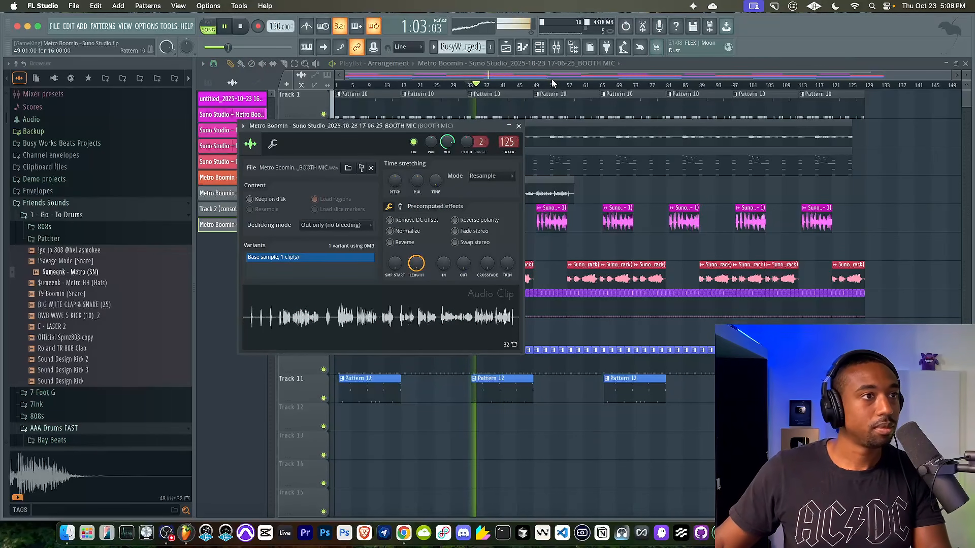
pyautogui.press('F9')
pyautogui.click(608, 199)
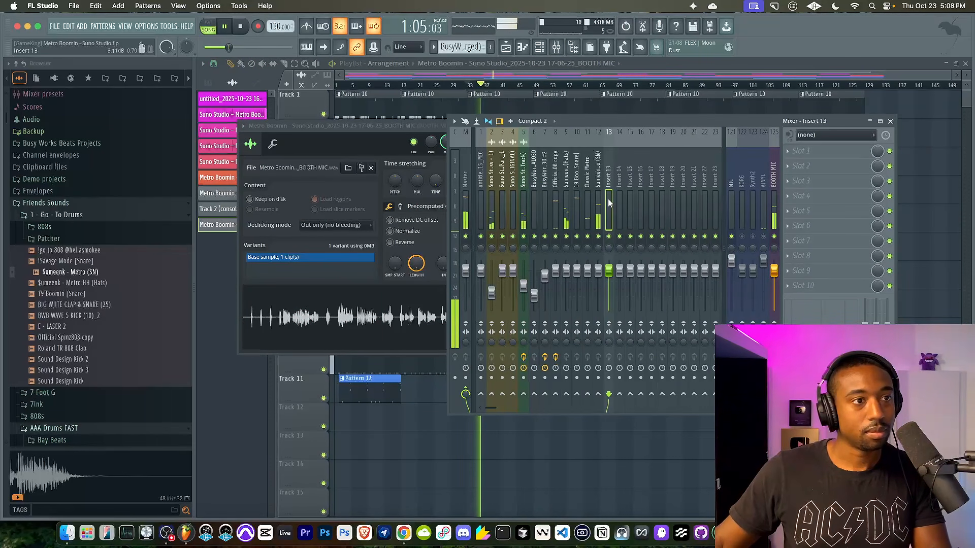
pyautogui.click(823, 161)
pyautogui.moveTo(822, 164)
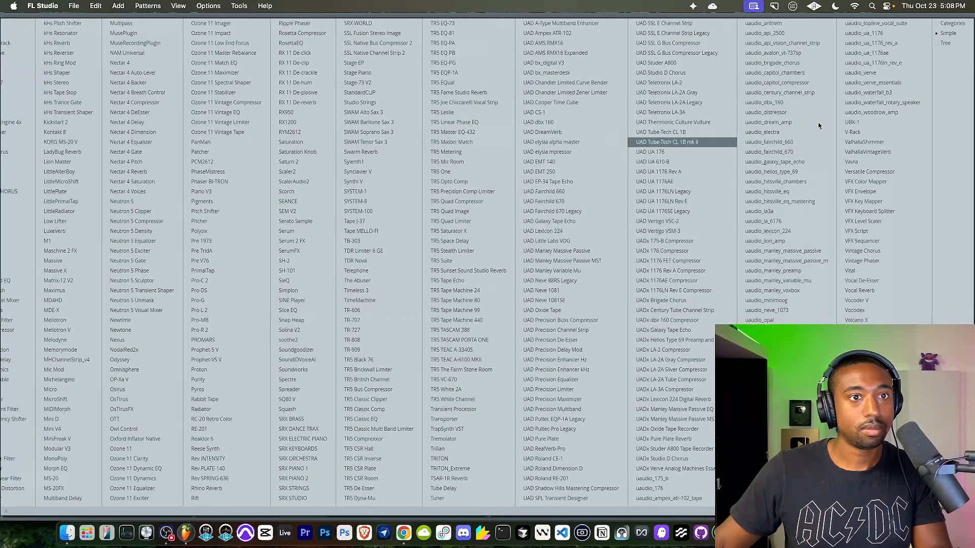
pyautogui.click(863, 142)
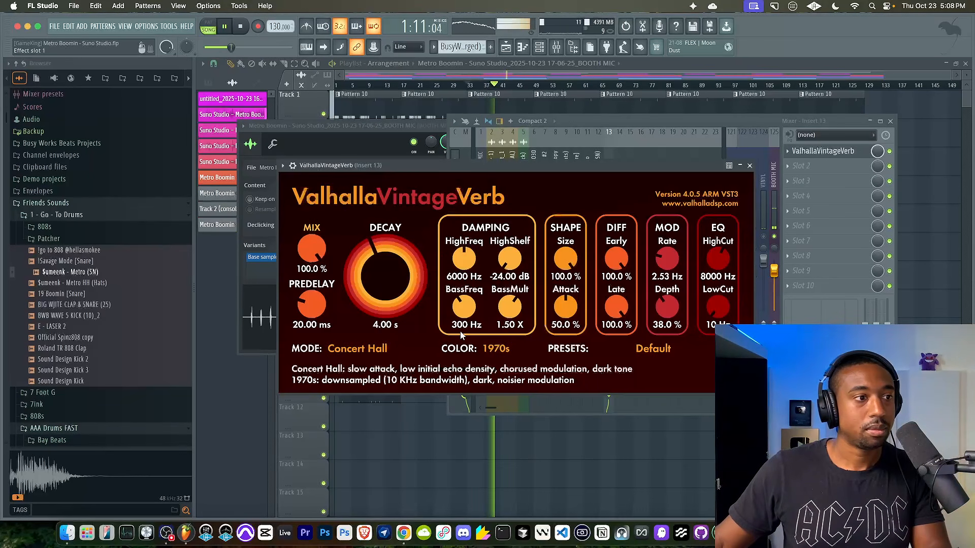
pyautogui.moveTo(717, 306); pyautogui.dragTo(715, 287)
pyautogui.click(749, 165)
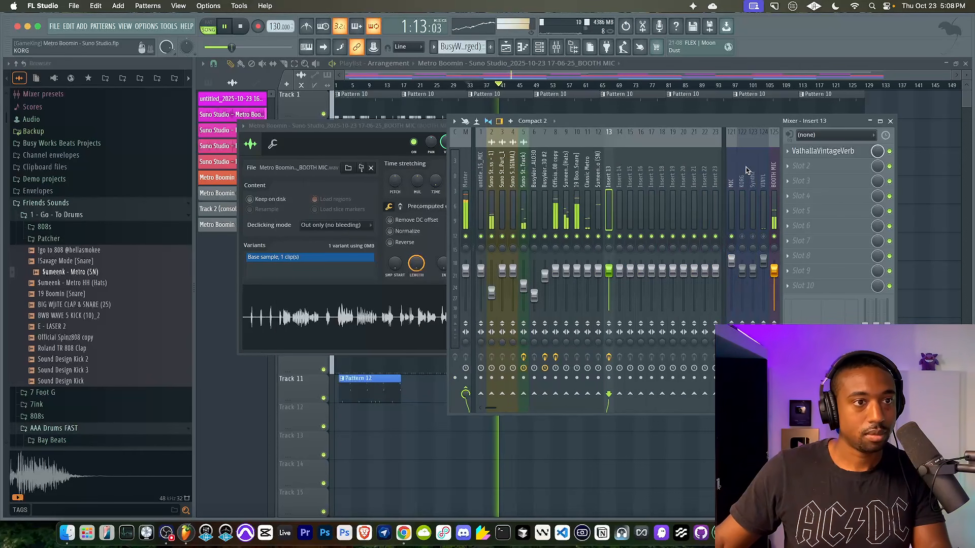
# Send the BOOTH MIC mixer track to Insert 13 and set the ValhallaVintageVerb decay there to 0.87 s.
pyautogui.click(772, 193)
pyautogui.click(611, 396)
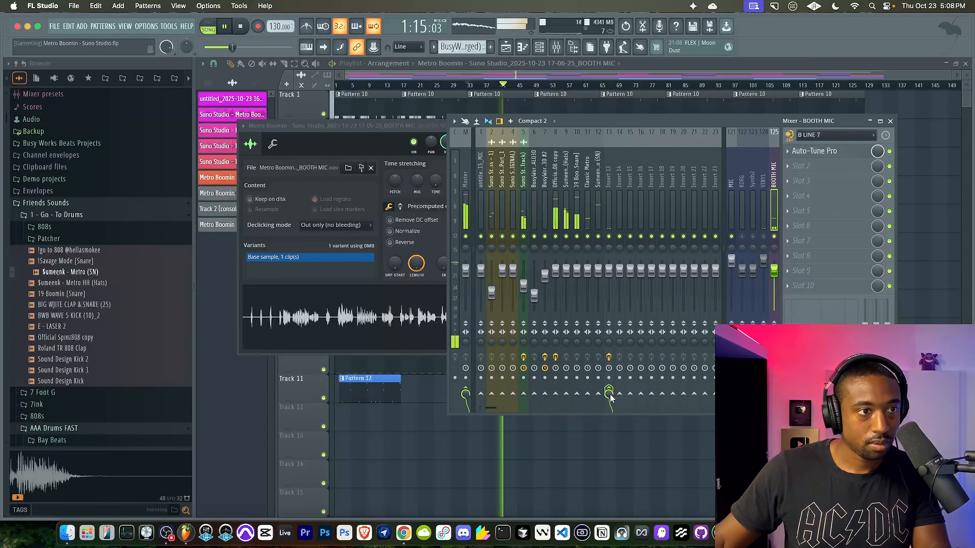
pyautogui.click(611, 198)
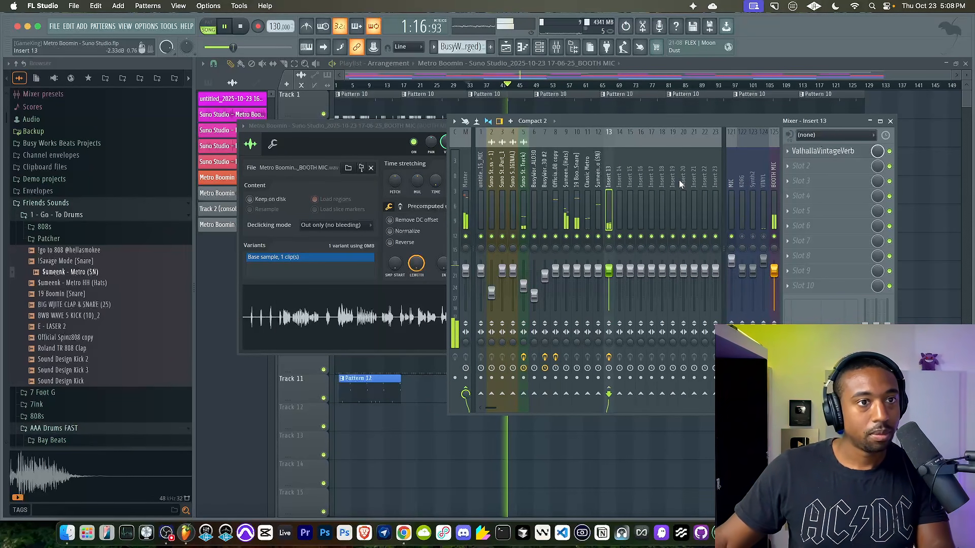
pyautogui.click(822, 151)
pyautogui.moveTo(370, 303); pyautogui.dragTo(370, 335)
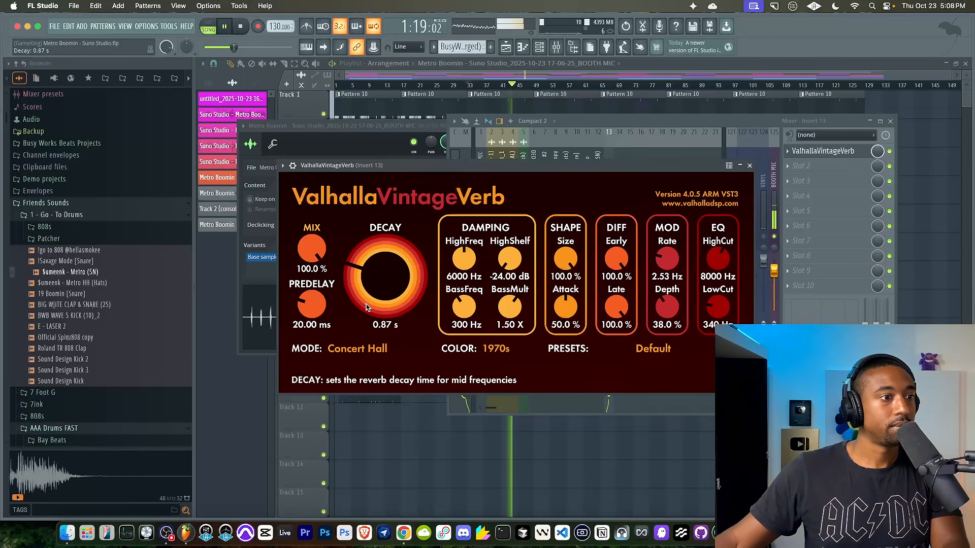
# Try the NOW color on the reverb, restore 1970s, and look through the reverb modes while keeping Concert Hall.
pyautogui.click(496, 348)
pyautogui.click(503, 382)
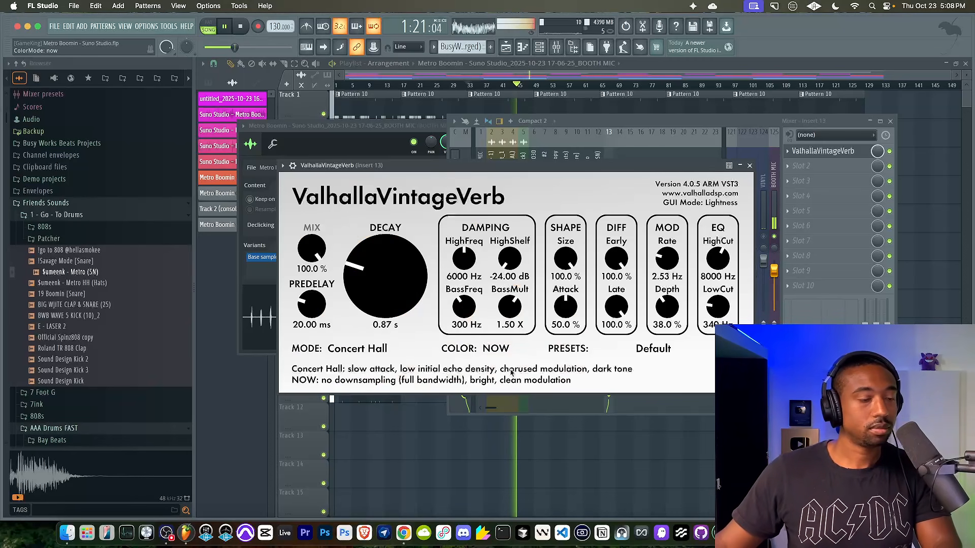
pyautogui.click(496, 349)
pyautogui.click(503, 359)
pyautogui.click(374, 350)
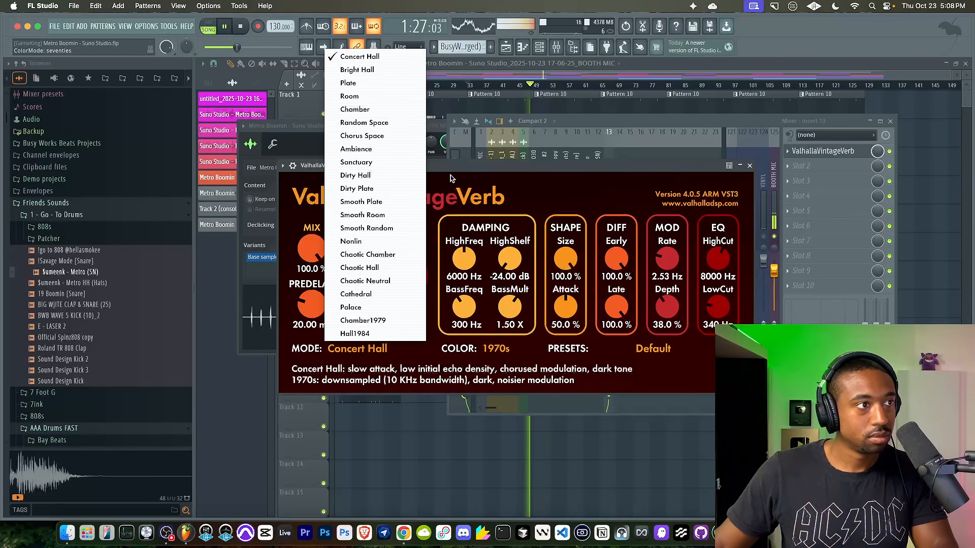
pyautogui.click(481, 186)
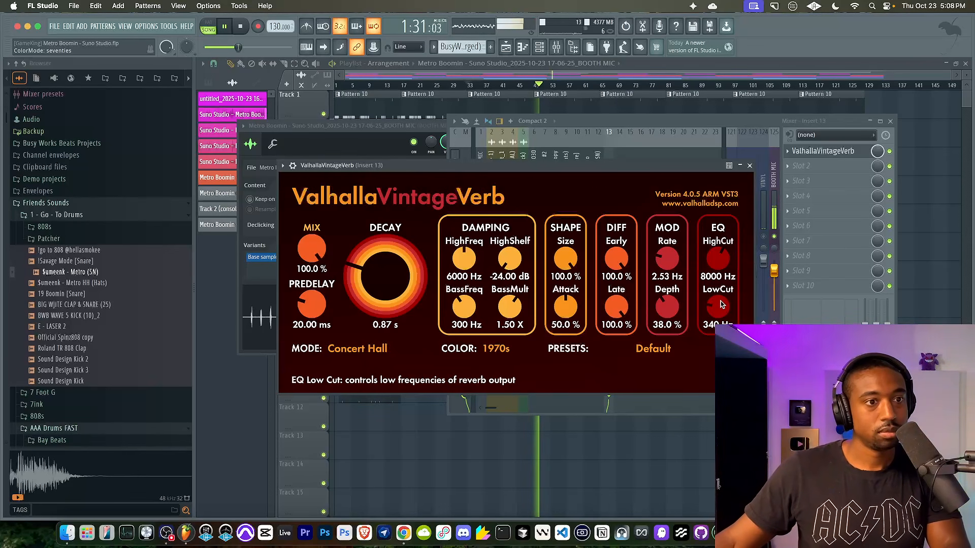
# Set the reverb's decay to 3.47 s, high cut to 3800 Hz and low cut to 350 Hz, and reselect the BOOTH MIC track.
pyautogui.moveTo(409, 300); pyautogui.dragTo(409, 284)
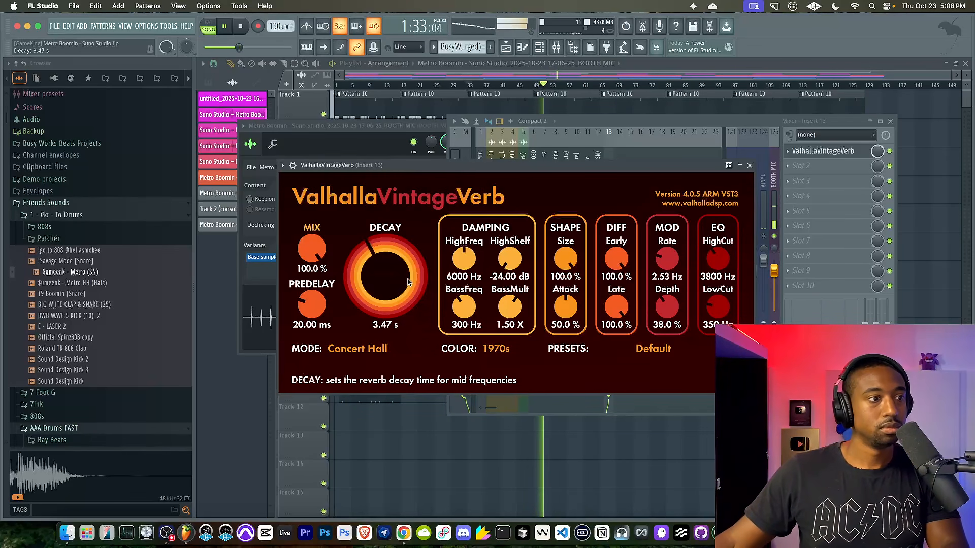
pyautogui.click(750, 166)
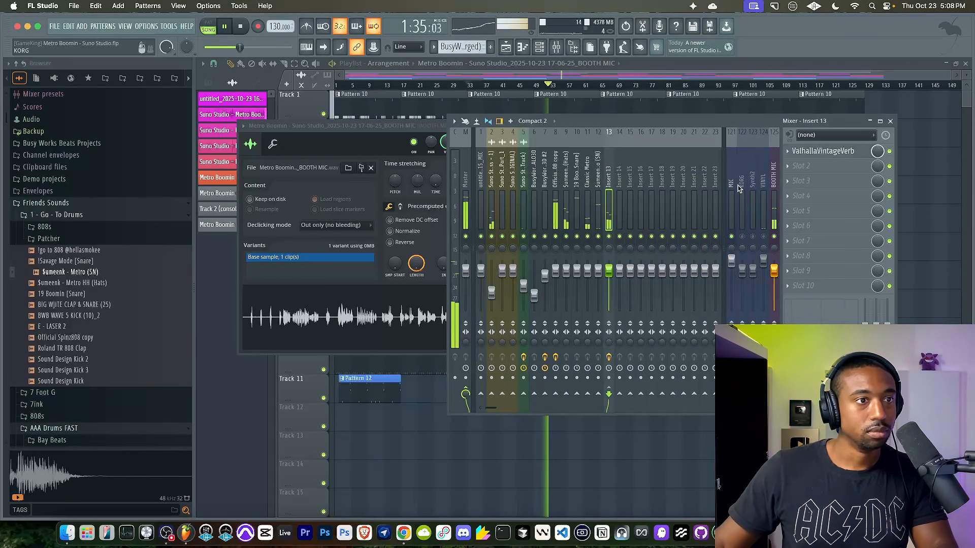
pyautogui.click(772, 212)
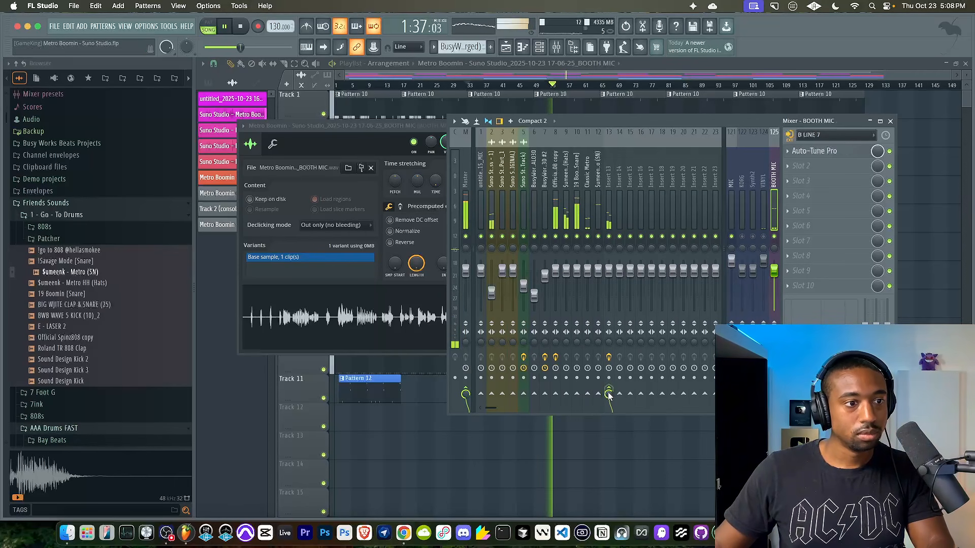
pyautogui.click(513, 476)
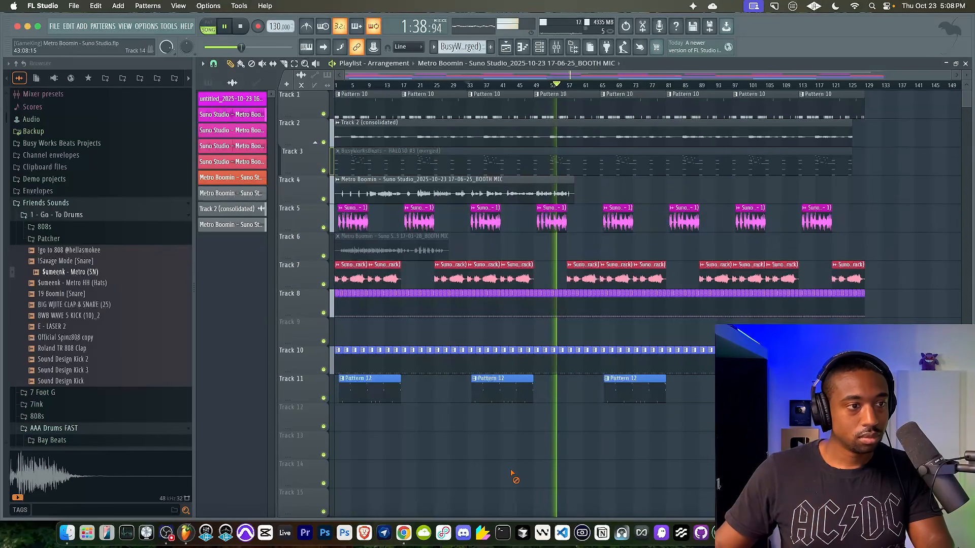
# Switch all audio clip channels in the project to Stretch mode and accept the confirmation.
pyautogui.scroll(8, 520, 355)
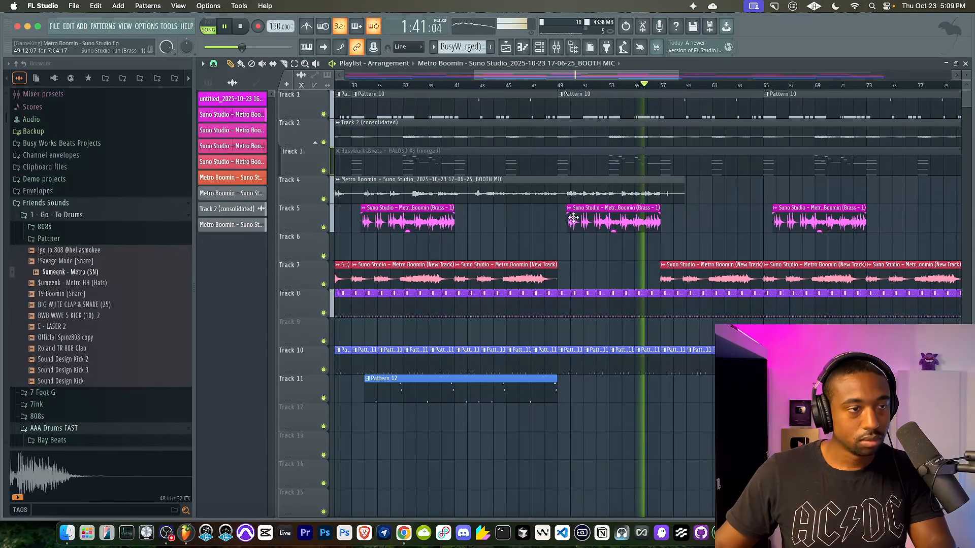
pyautogui.scroll(-4, 579, 217)
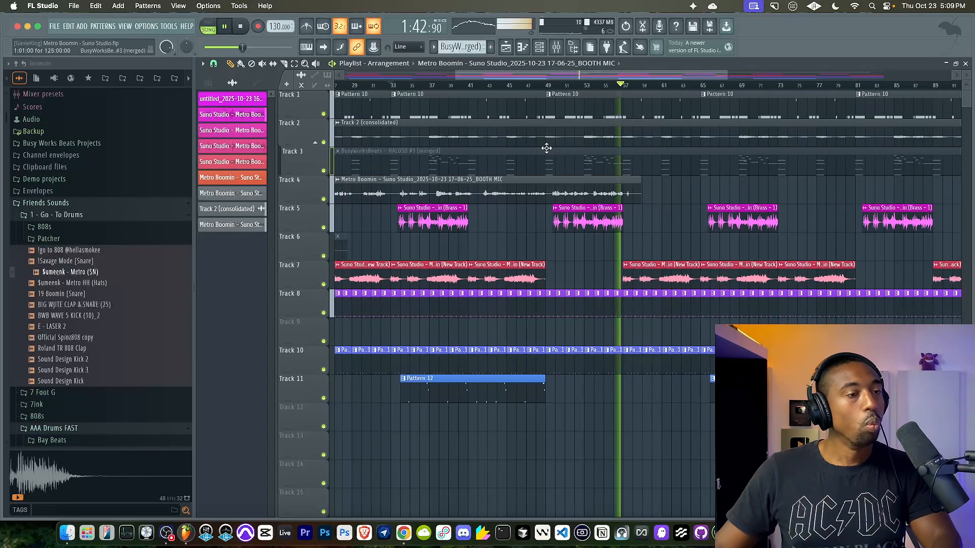
pyautogui.click(547, 85)
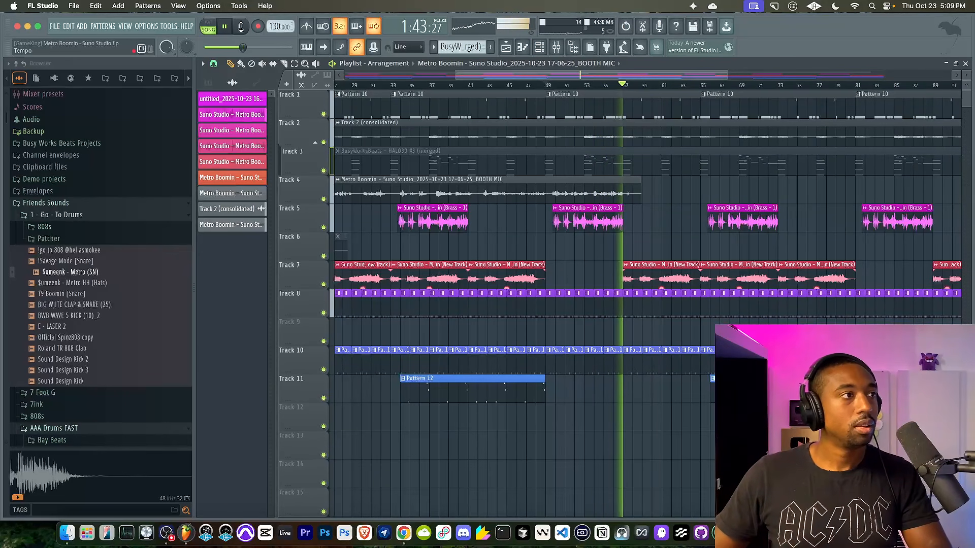
pyautogui.click(151, 30)
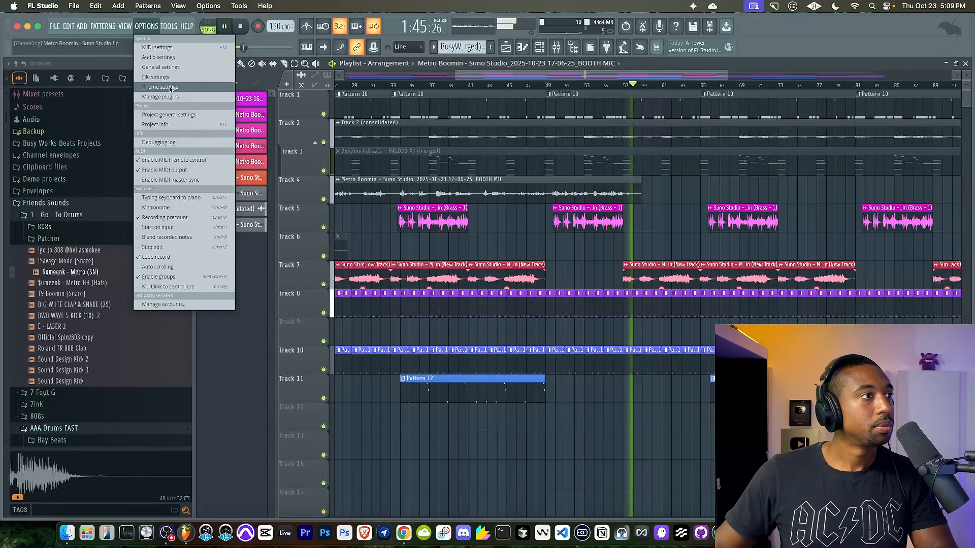
pyautogui.moveTo(168, 26)
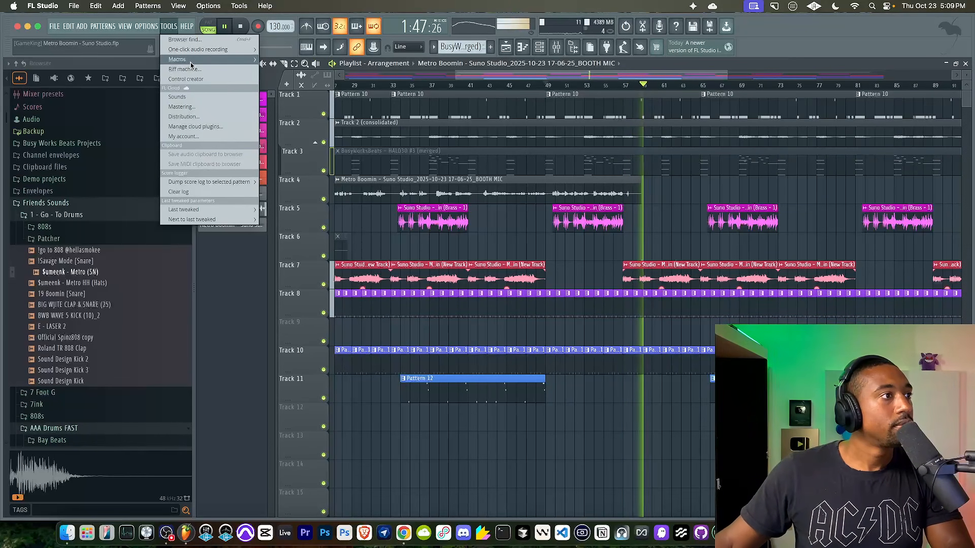
pyautogui.moveTo(213, 59)
pyautogui.moveTo(369, 145)
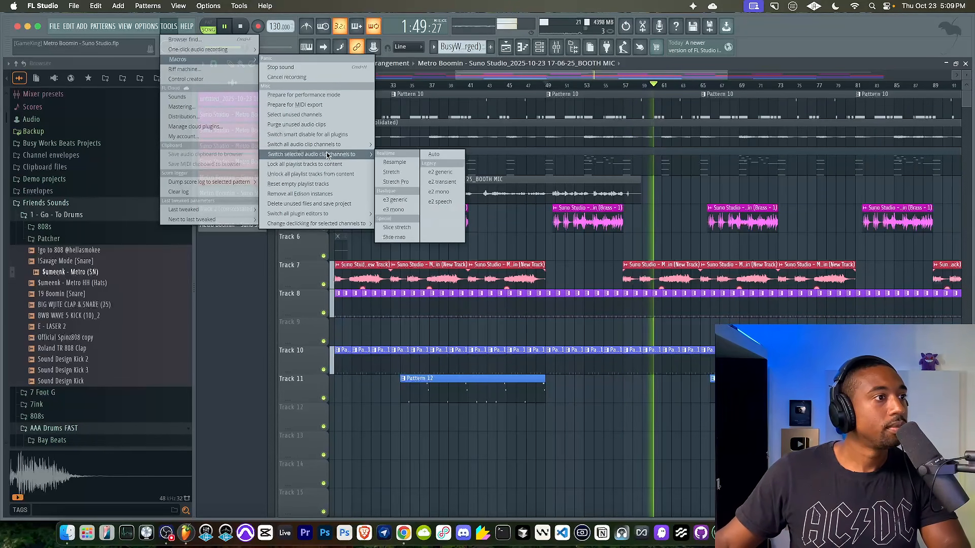
pyautogui.click(394, 162)
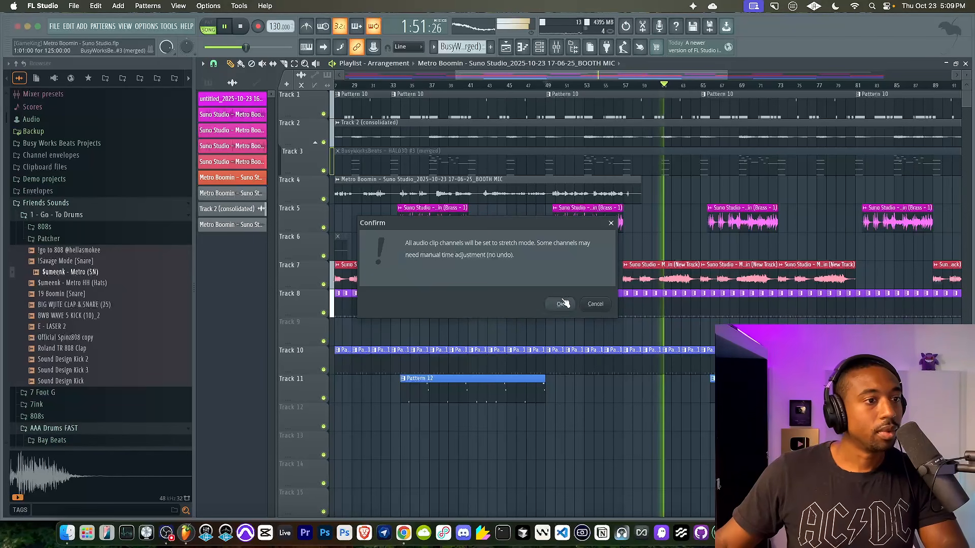
pyautogui.click(559, 302)
# Set the project tempo to 144 BPM and play the arrangement from bar 49 to check the stretched Brass clips.
pyautogui.moveTo(279, 26)
pyautogui.mouseDown()
pyautogui.moveTo(279, 16)
pyautogui.moveTo(280, 25)
pyautogui.mouseUp()
pyautogui.scroll(-3, 565, 183)
pyautogui.click(557, 86)
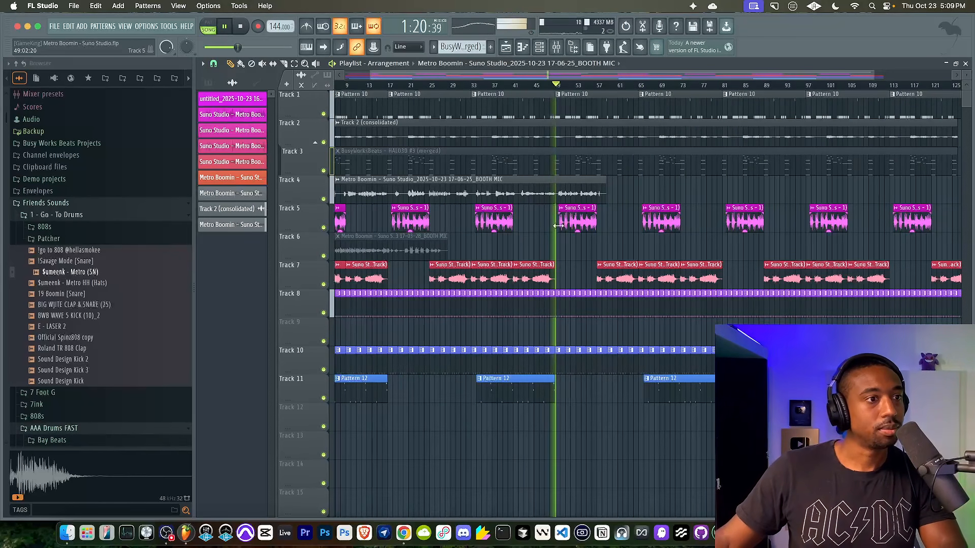
pyautogui.click(582, 223)
pyautogui.doubleClick(582, 223)
pyautogui.click(534, 139)
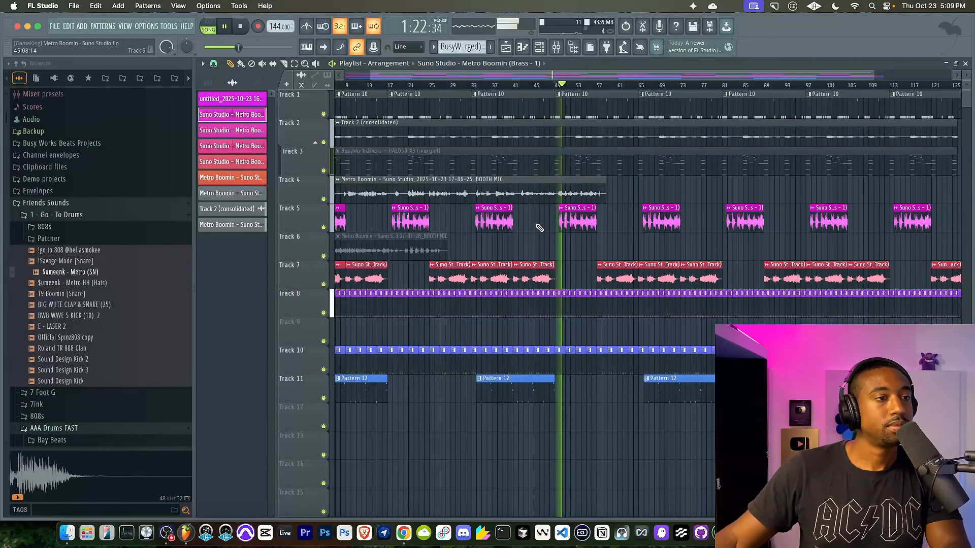
pyautogui.scroll(-2, 487, 194)
pyautogui.scroll(-2, 488, 194)
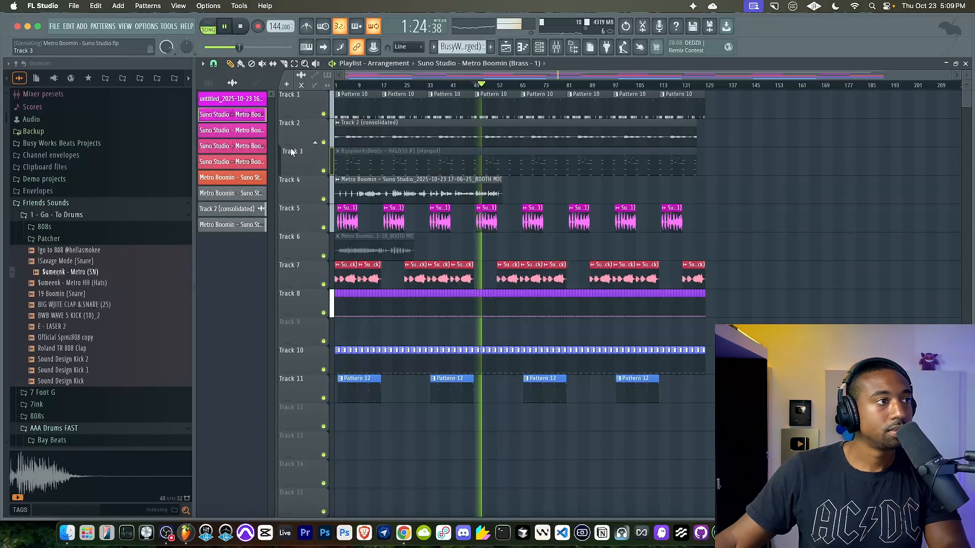
# Mute the BOOTH MIC vocal clip on Track 4, select the BOOTH MIC mixer track, and stop playback with recording armed.
pyautogui.click(413, 192)
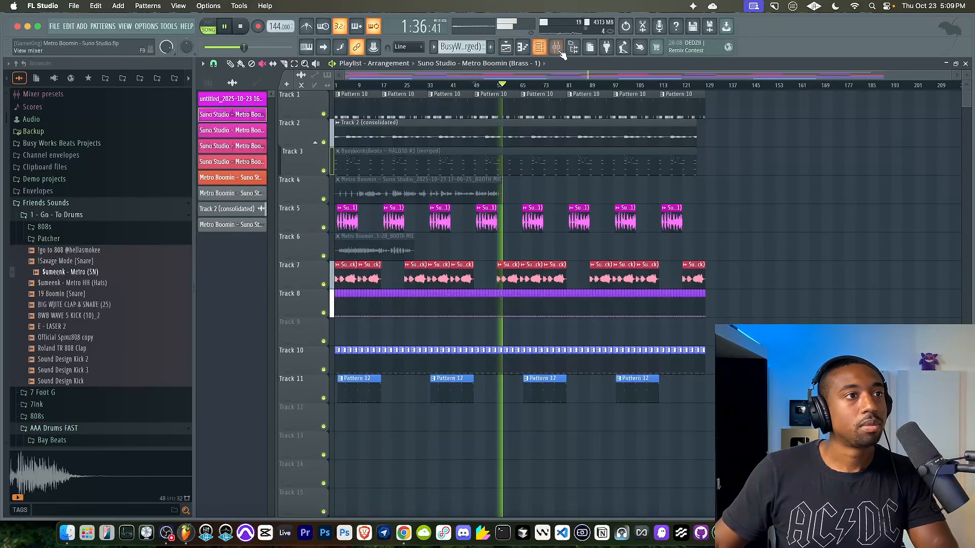
pyautogui.press('F9')
pyautogui.click(772, 197)
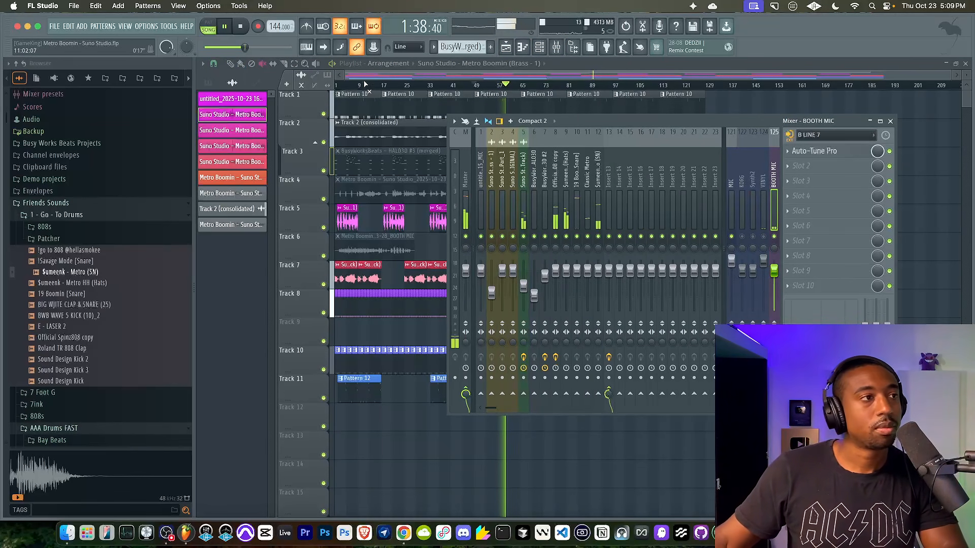
pyautogui.press('space')
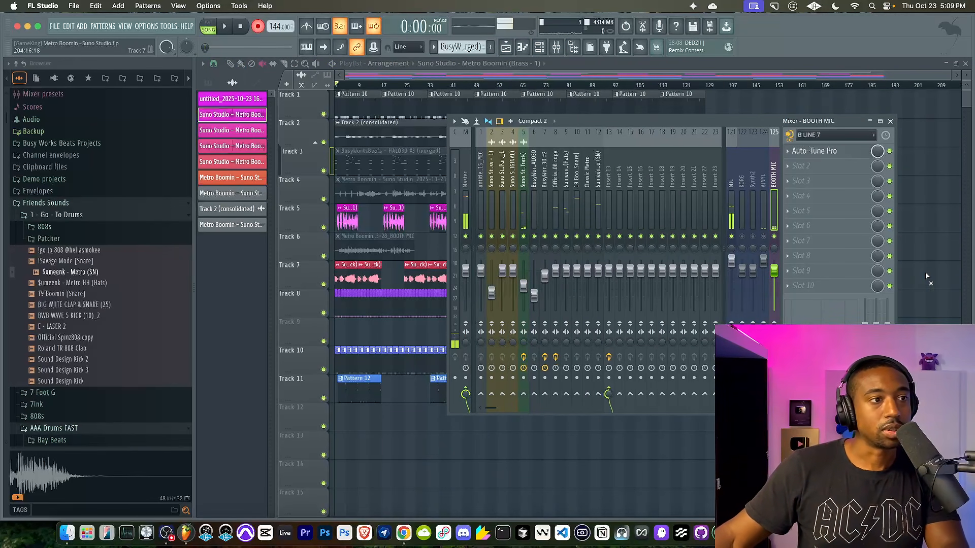
# Check the mixer input levels and record a third booth vocal take of about 2:42 from the song's start.
pyautogui.press('F9')
pyautogui.press('F9')
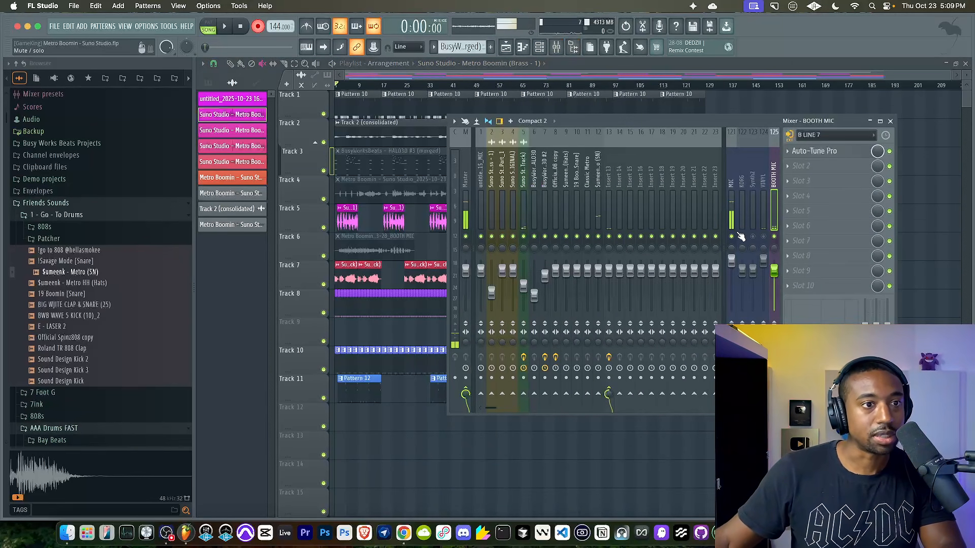
pyautogui.press('F9')
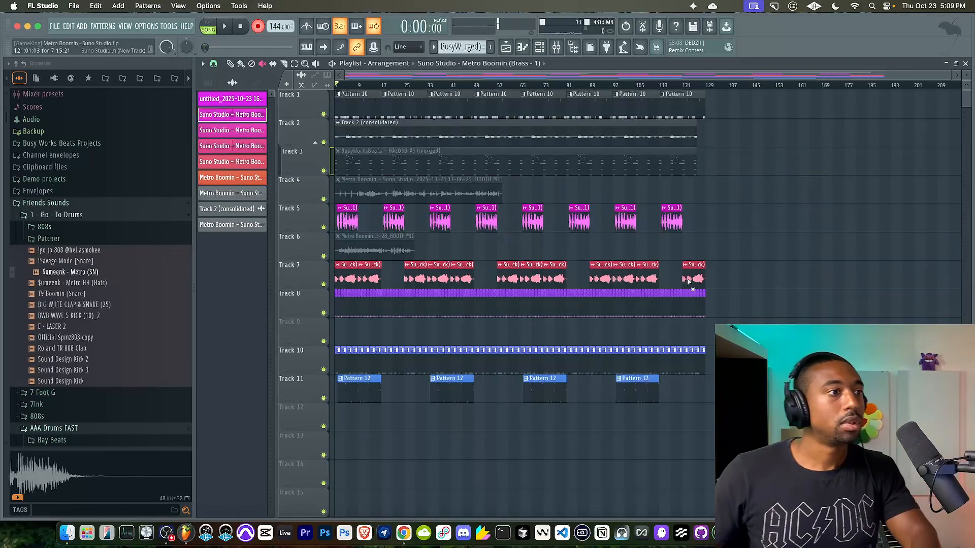
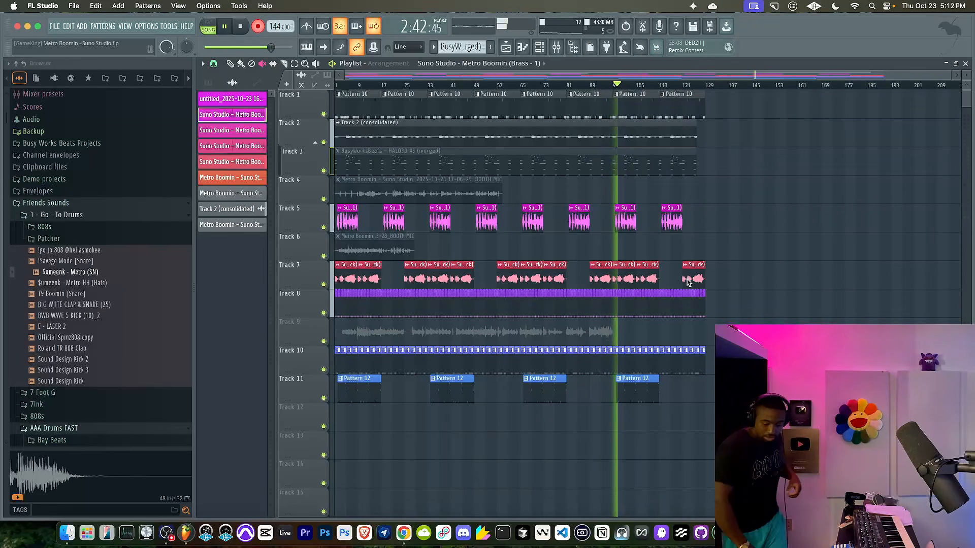
pyautogui.press('space')
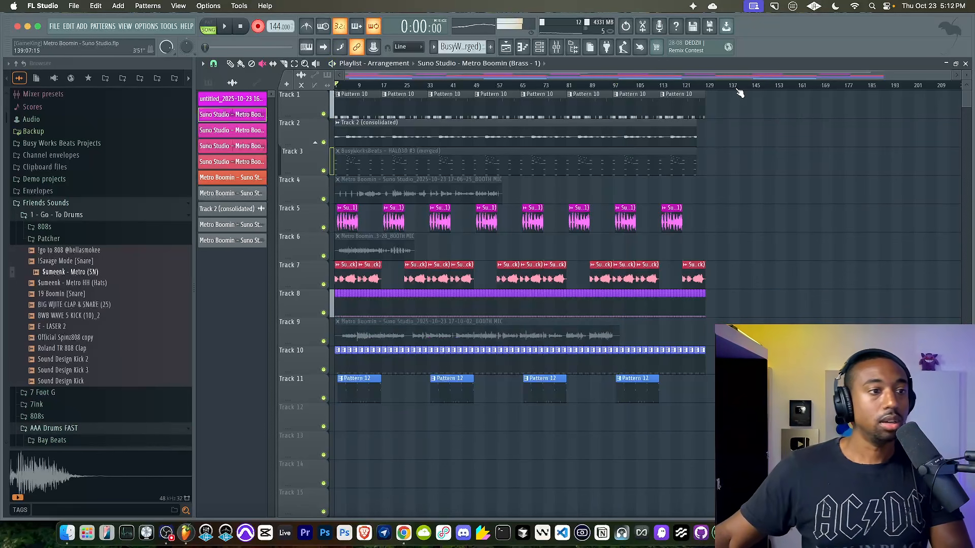
# Disarm recording, unmute the new BOOTH MIC vocal clip on Track 9, and play the song to review it.
pyautogui.click(570, 50)
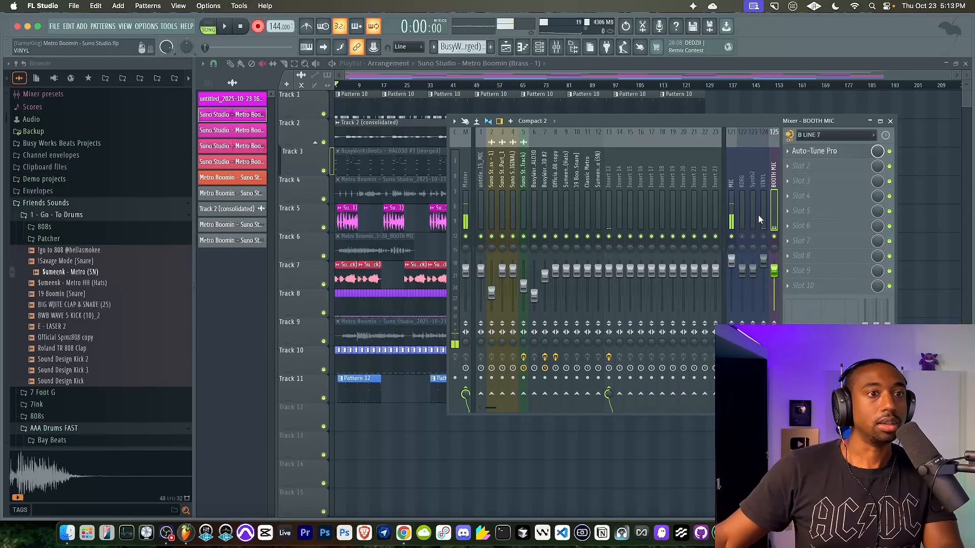
pyautogui.press('F9')
pyautogui.press('space')
pyautogui.press('space')
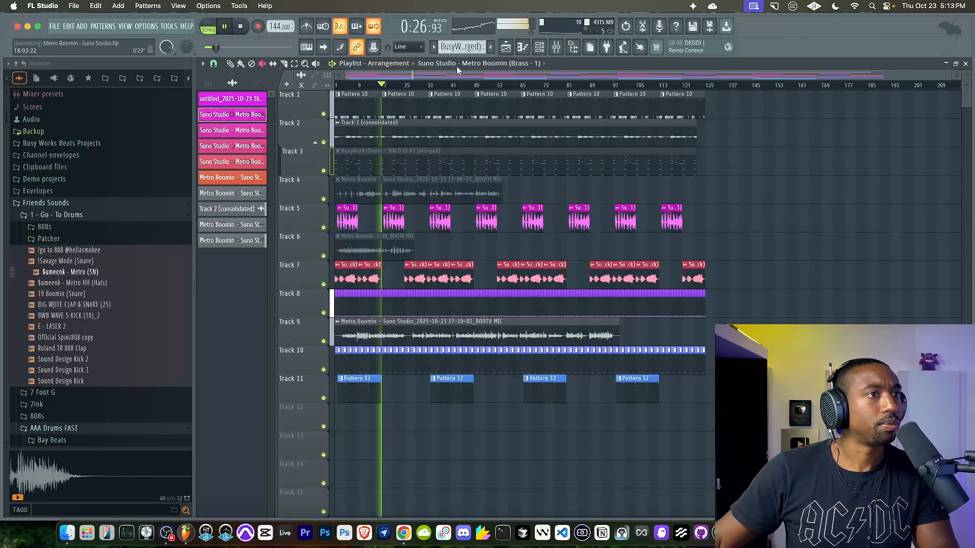
# Turn off external input monitoring for the BOOTH MIC mixer track and restart playback.
pyautogui.press('F9')
pyautogui.click(810, 135)
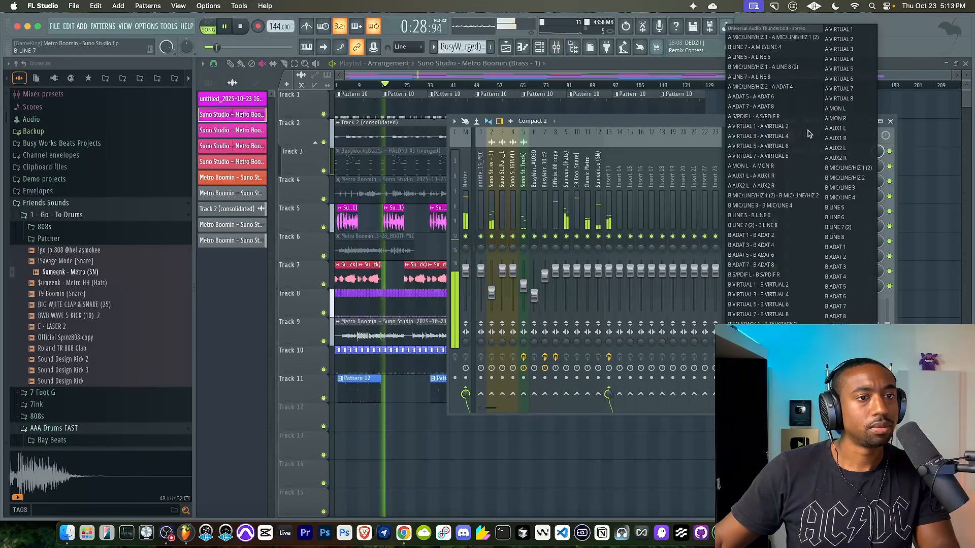
pyautogui.click(711, 123)
pyautogui.click(790, 136)
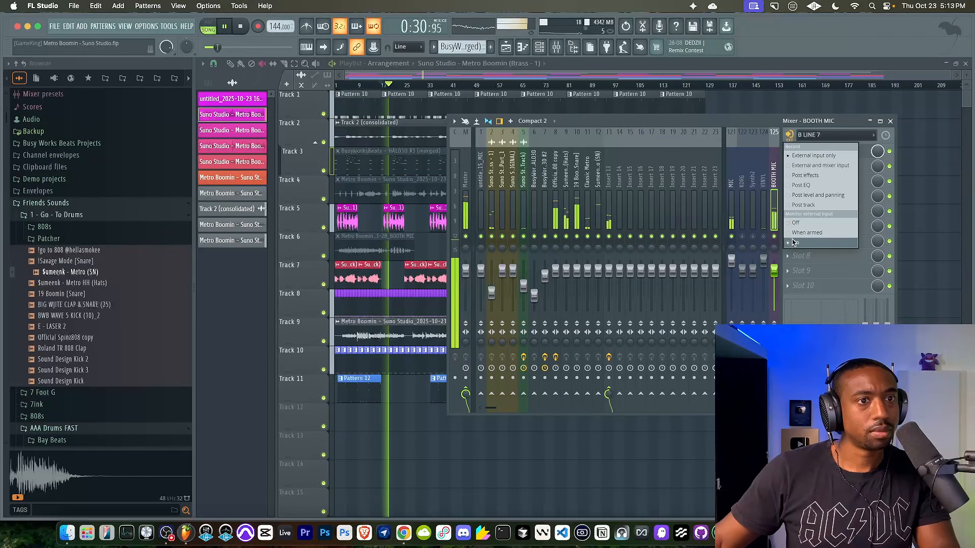
pyautogui.click(796, 223)
pyautogui.press('space')
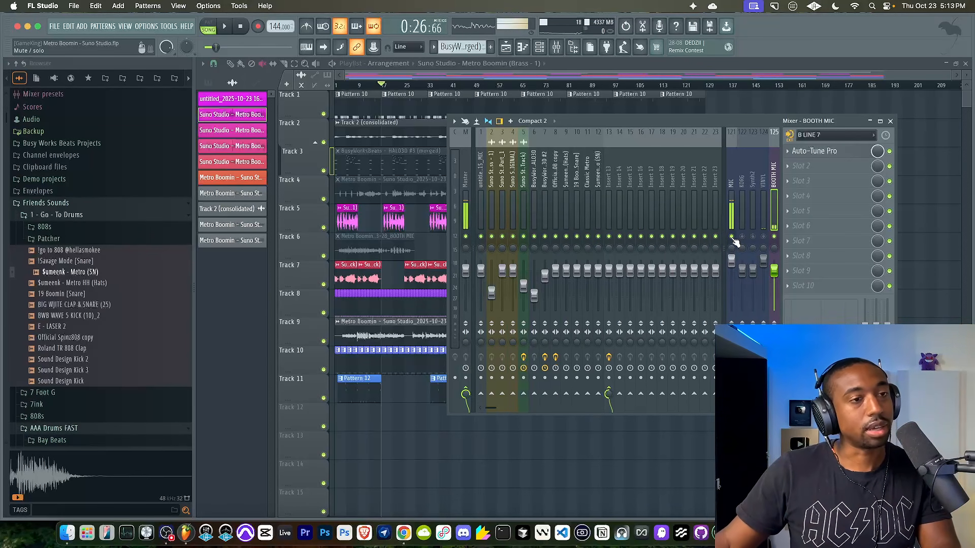
pyautogui.press('space')
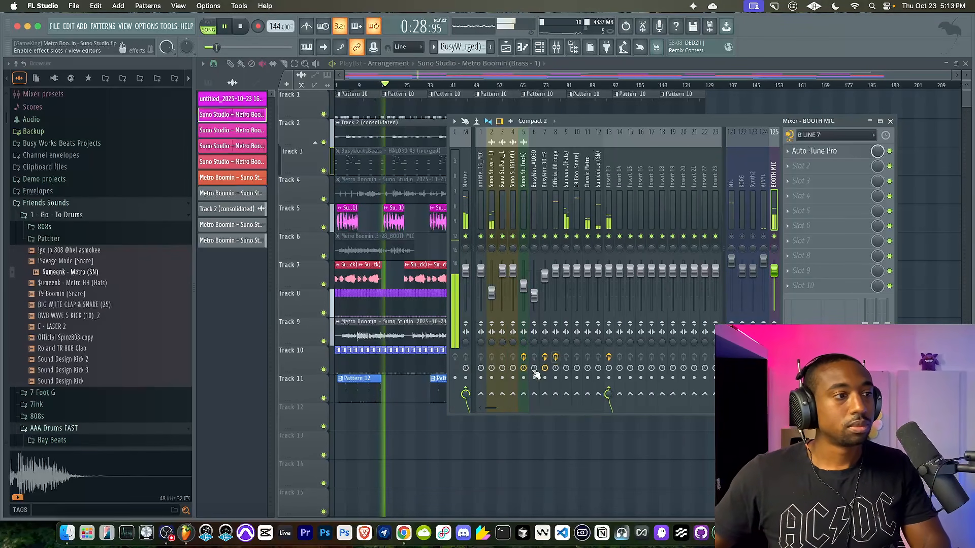
# Play the Track 9 booth vocal from around bar 26 and again from around bar 42 to find usable sections.
pyautogui.click(399, 425)
pyautogui.scroll(2, 398, 426)
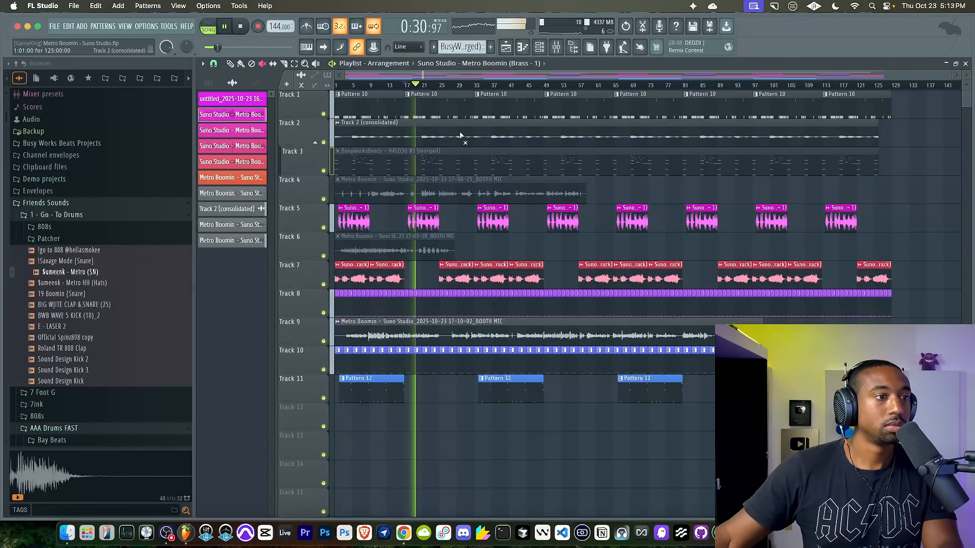
pyautogui.click(444, 85)
pyautogui.scroll(3, 444, 86)
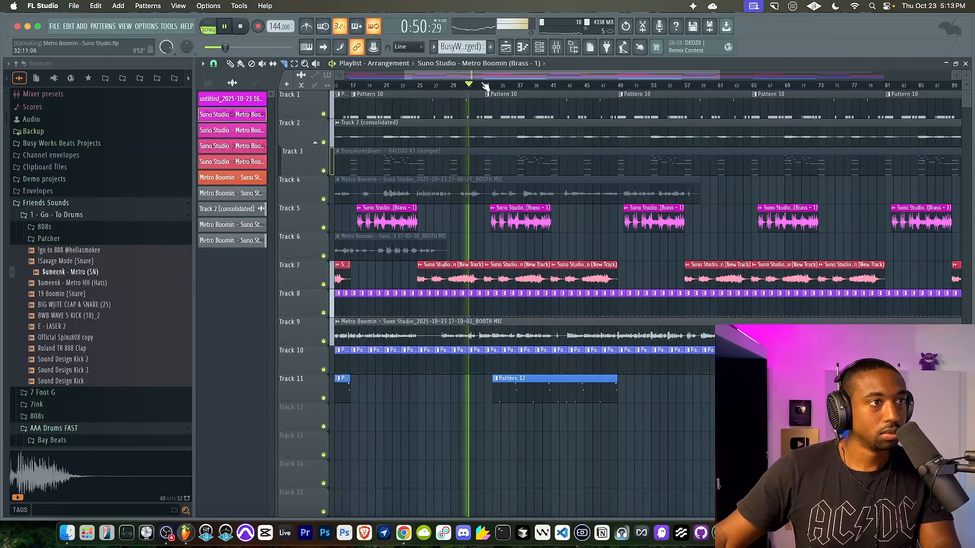
pyautogui.click(561, 85)
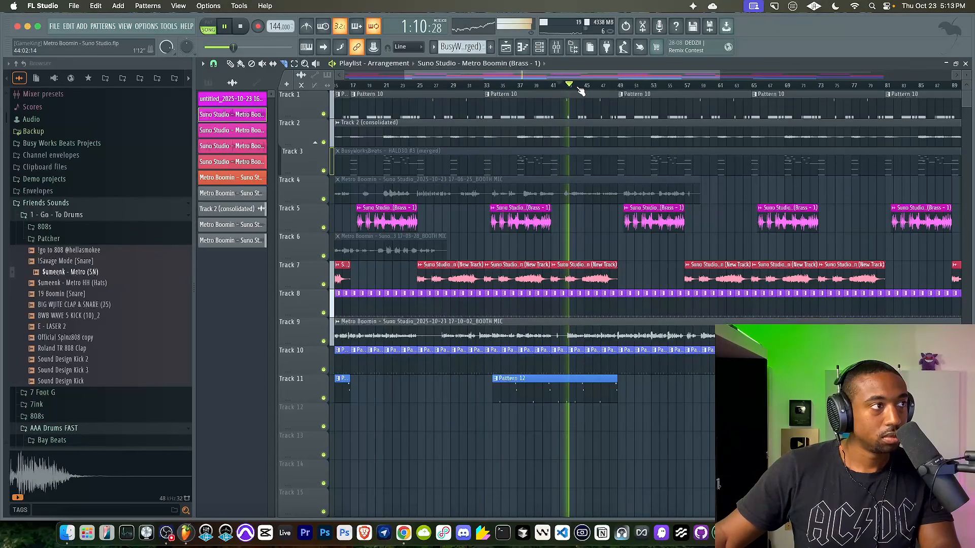
# Slice the BOOTH MIC clip on Track 9 at bar 43 and delete the section before the cut.
pyautogui.scroll(3, 587, 277)
pyautogui.scroll(3, 523, 305)
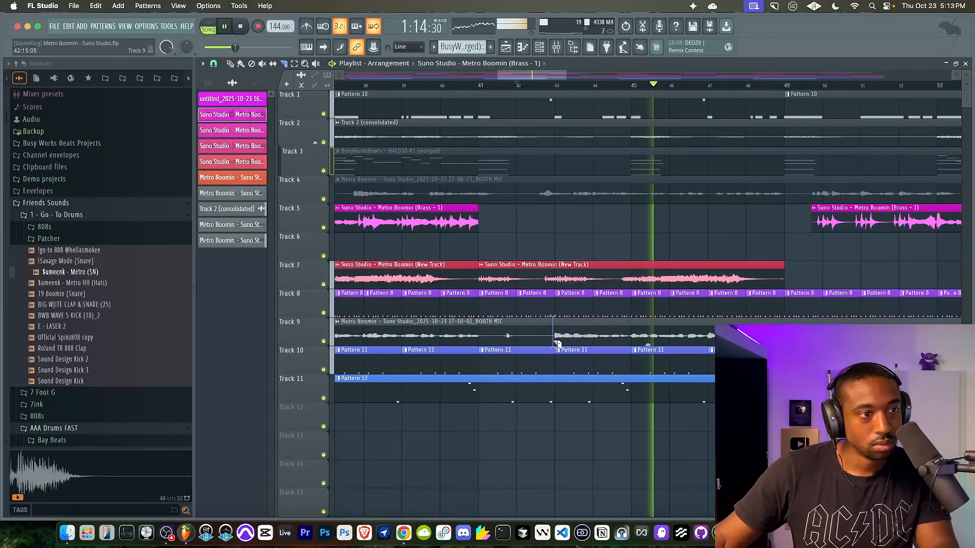
pyautogui.scroll(-3, 554, 344)
pyautogui.scroll(-1, 554, 345)
pyautogui.keyDown('ctrl'); pyautogui.click(483, 323); pyautogui.keyUp('ctrl')
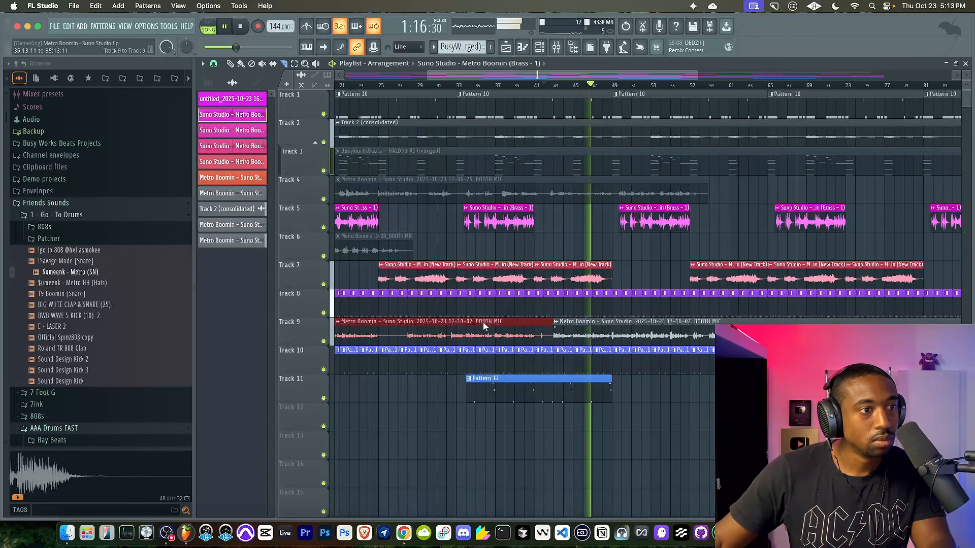
pyautogui.scroll(-3, 483, 323)
pyautogui.press('Delete')
pyautogui.scroll(4, 513, 310)
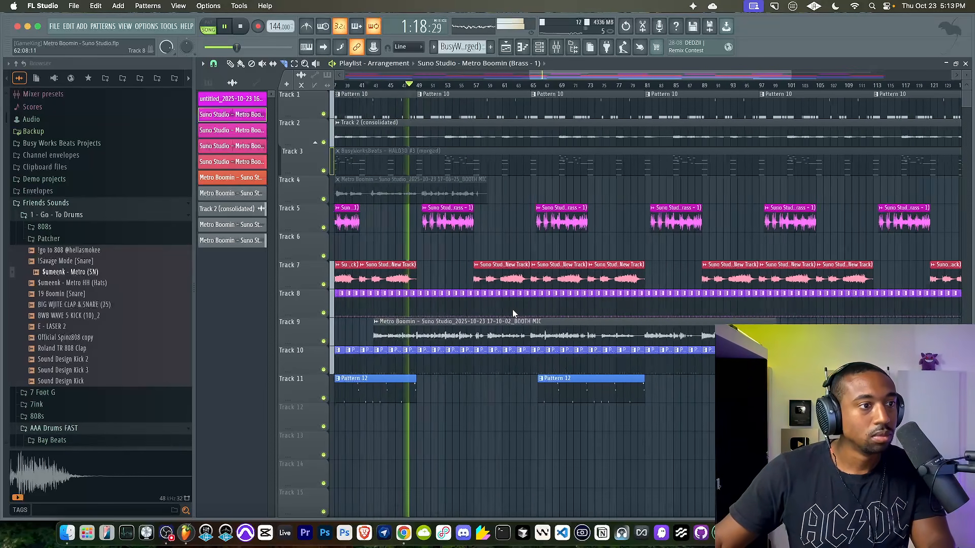
# Slice the Track 9 vocal clip at bar 57 and check the mixer levels during playback.
pyautogui.scroll(2, 535, 327)
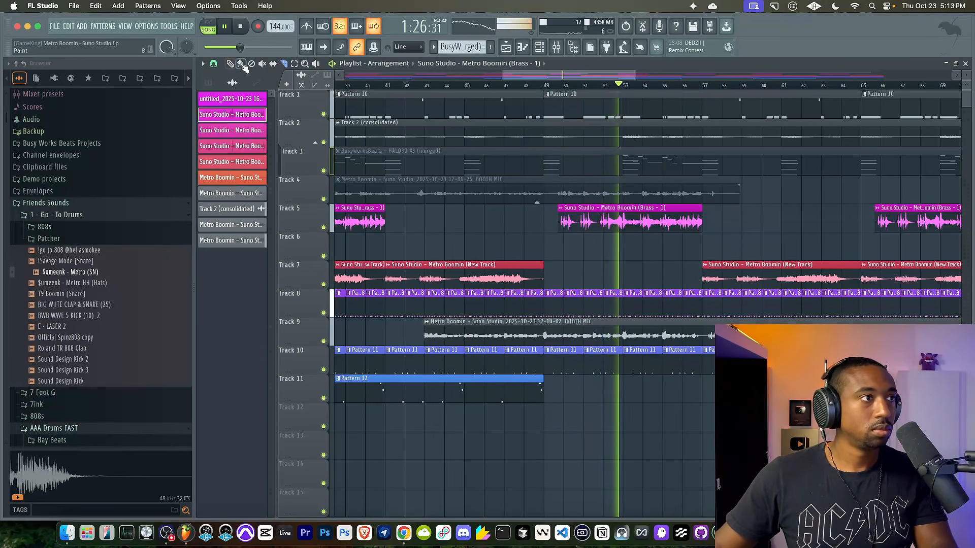
pyautogui.hscroll(3, 567, 283)
pyautogui.scroll(-1, 566, 282)
pyautogui.hscroll(-2, 553, 282)
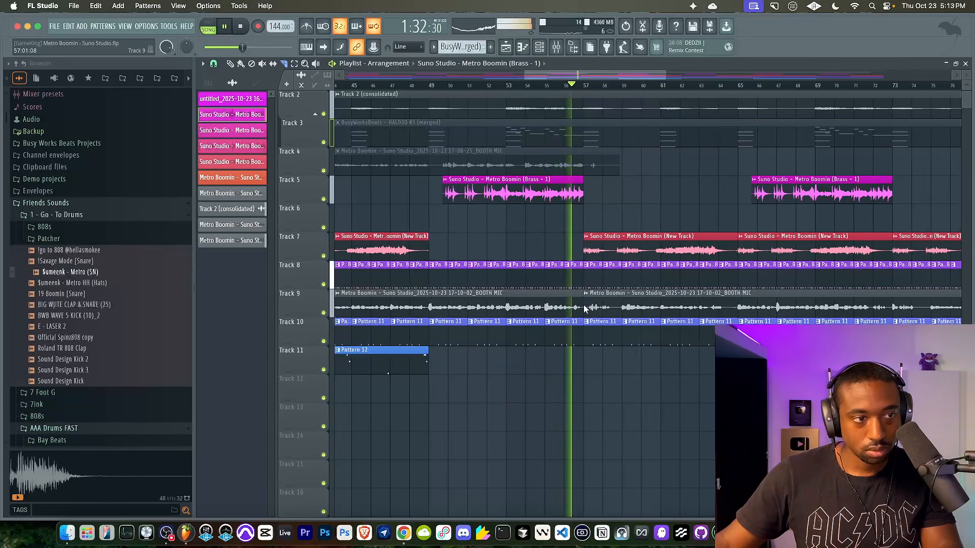
pyautogui.scroll(-4, 589, 308)
pyautogui.hscroll(3, 589, 292)
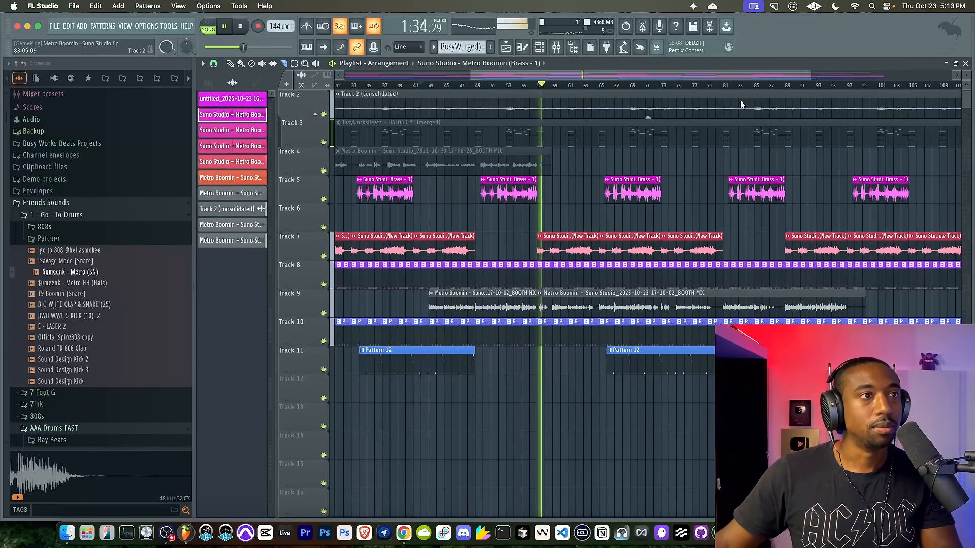
pyautogui.click(557, 47)
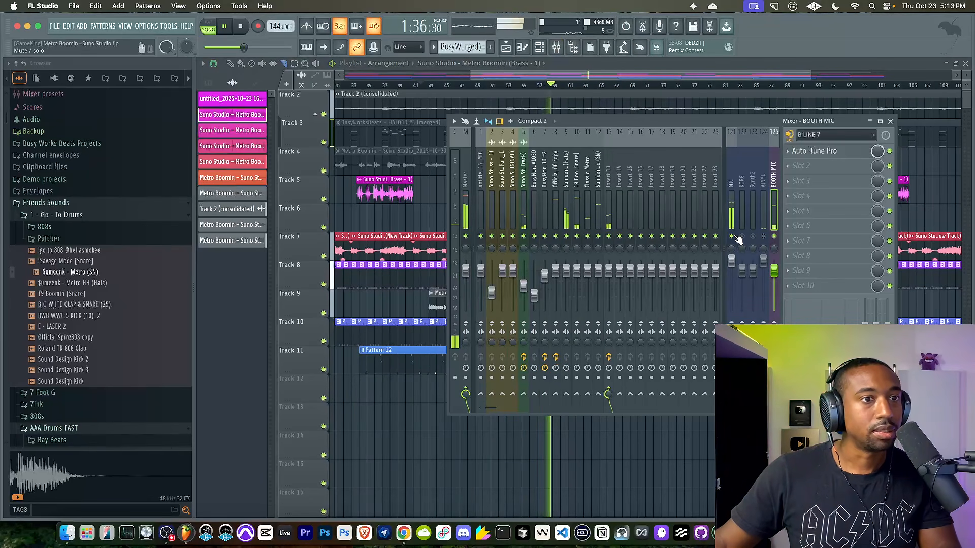
pyautogui.press('F9')
# Slice the Track 9 vocal at bar 89, delete the section between bars 57 and 89, and stop playback.
pyautogui.scroll(3, 529, 311)
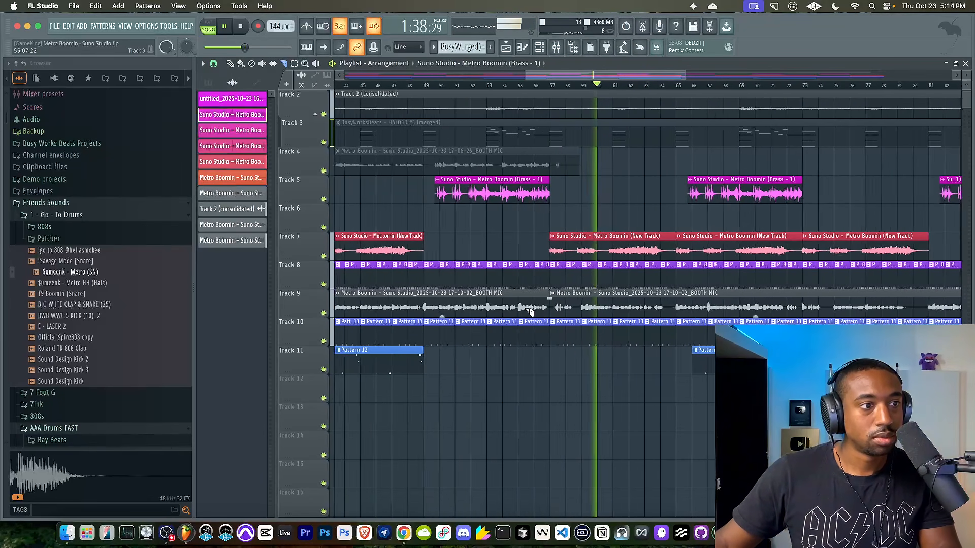
pyautogui.scroll(-3, 604, 280)
pyautogui.press('space')
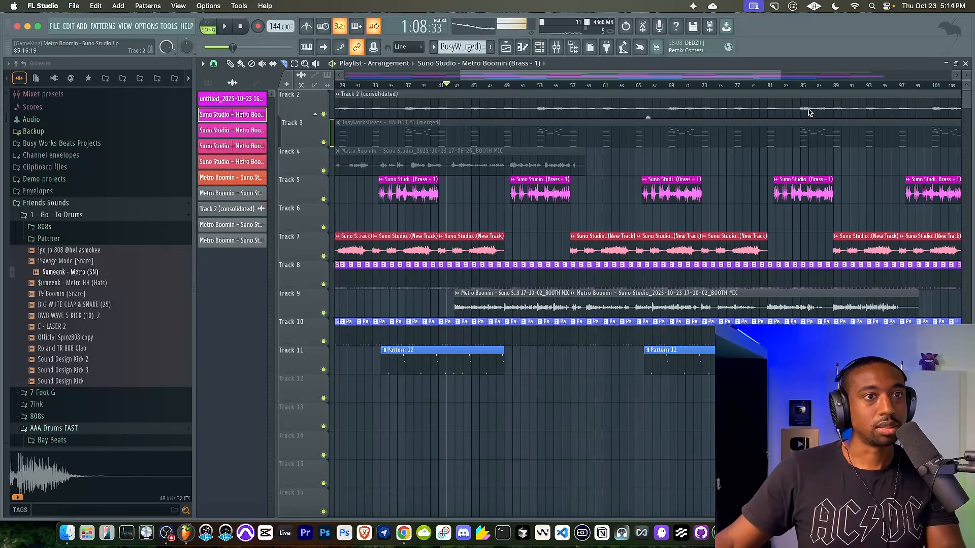
pyautogui.press('space')
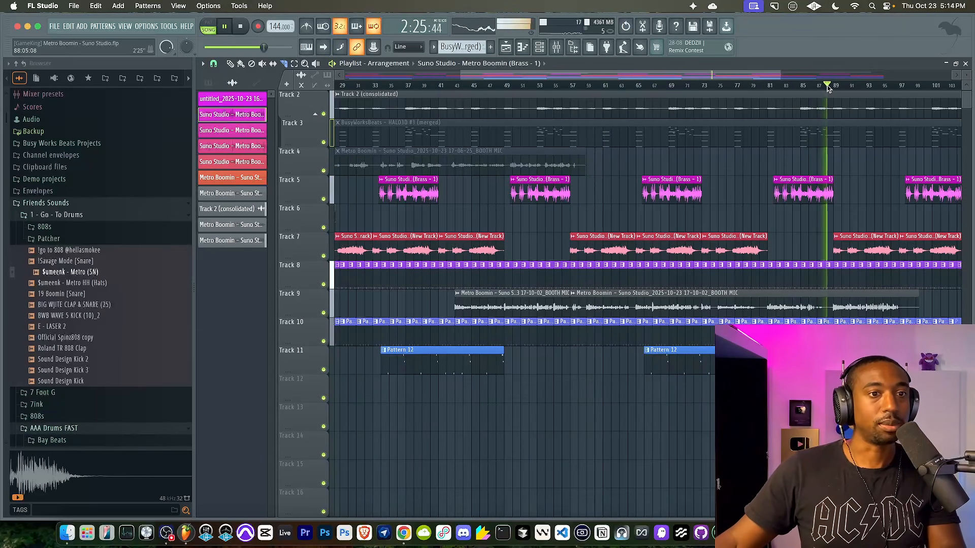
pyautogui.scroll(5, 799, 304)
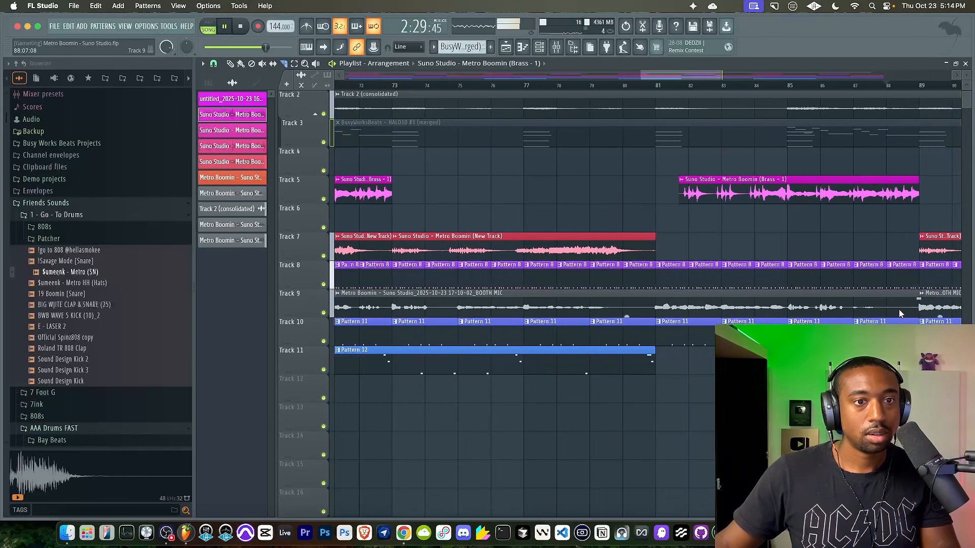
pyautogui.scroll(-6, 902, 314)
pyautogui.press('space')
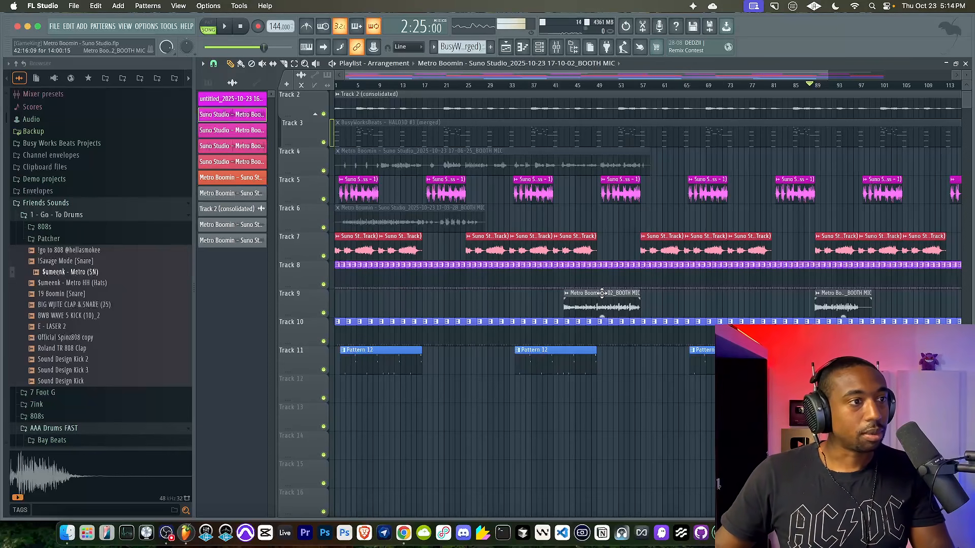
# Move the two remaining Track 9 vocal pieces to start at bars 25 and 39, and play from around bar 24.
pyautogui.moveTo(602, 293); pyautogui.dragTo(503, 293)
pyautogui.moveTo(755, 303); pyautogui.dragTo(565, 305)
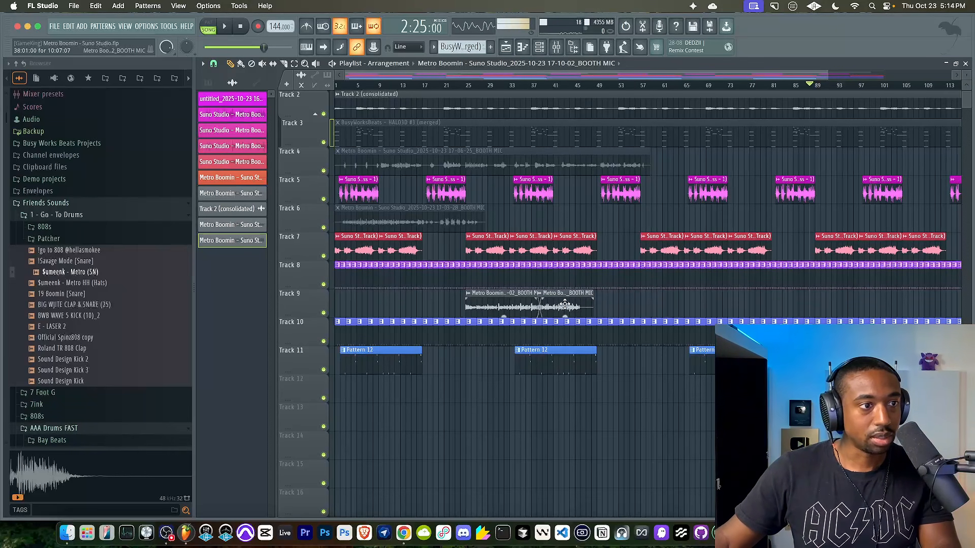
pyautogui.click(460, 85)
pyautogui.press('space')
pyautogui.moveTo(263, 48); pyautogui.dragTo(221, 48)
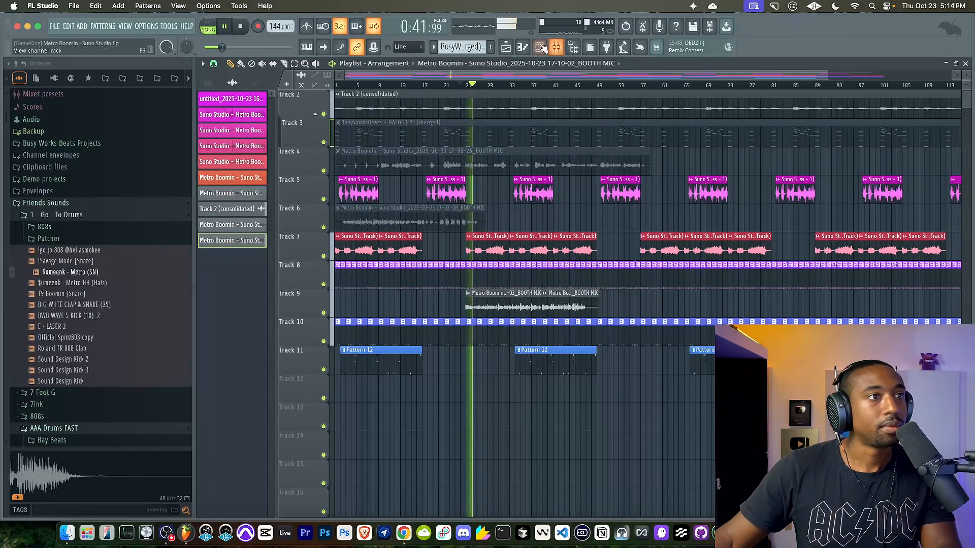
# Check the mixer levels during playback and trim the end of the second Track 9 vocal piece to bar 47.
pyautogui.click(558, 47)
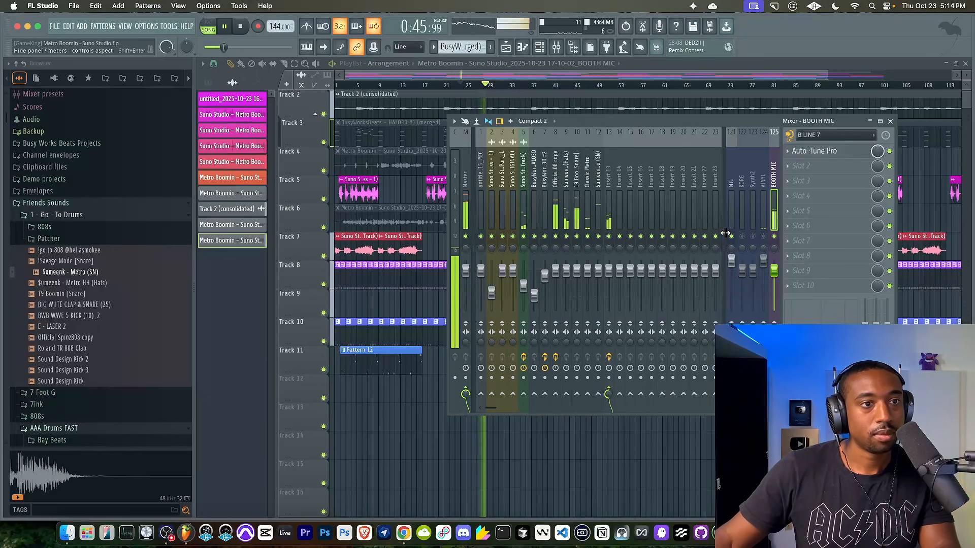
pyautogui.press('F9')
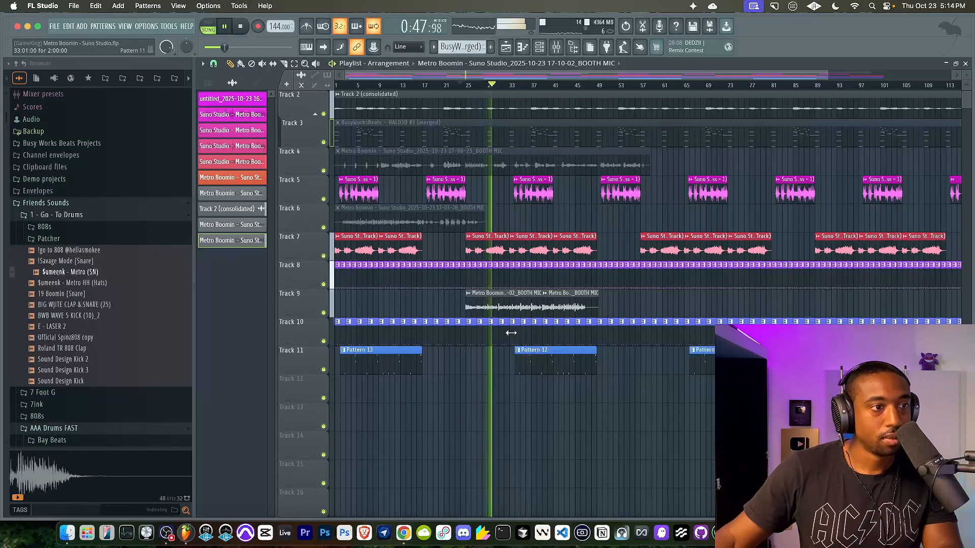
pyautogui.scroll(5, 511, 333)
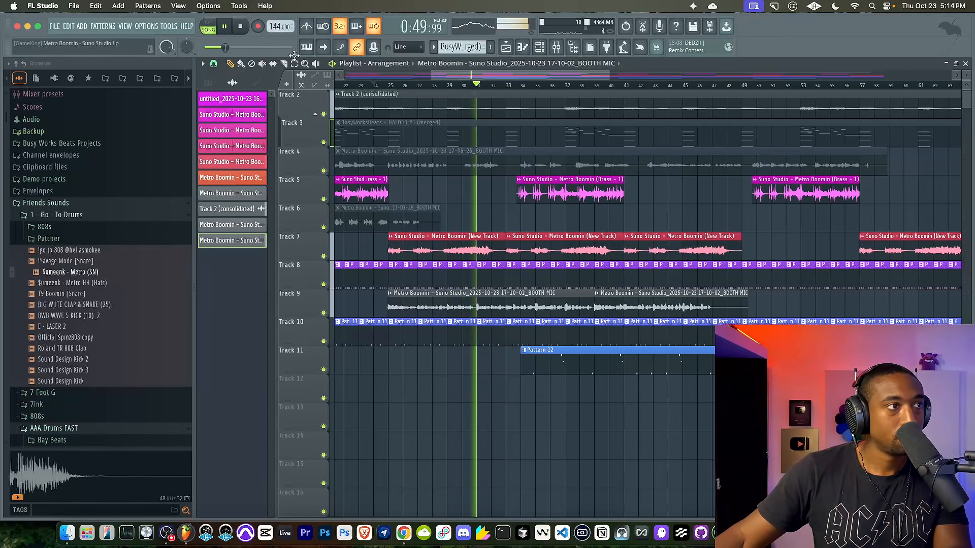
pyautogui.rightClick(715, 307)
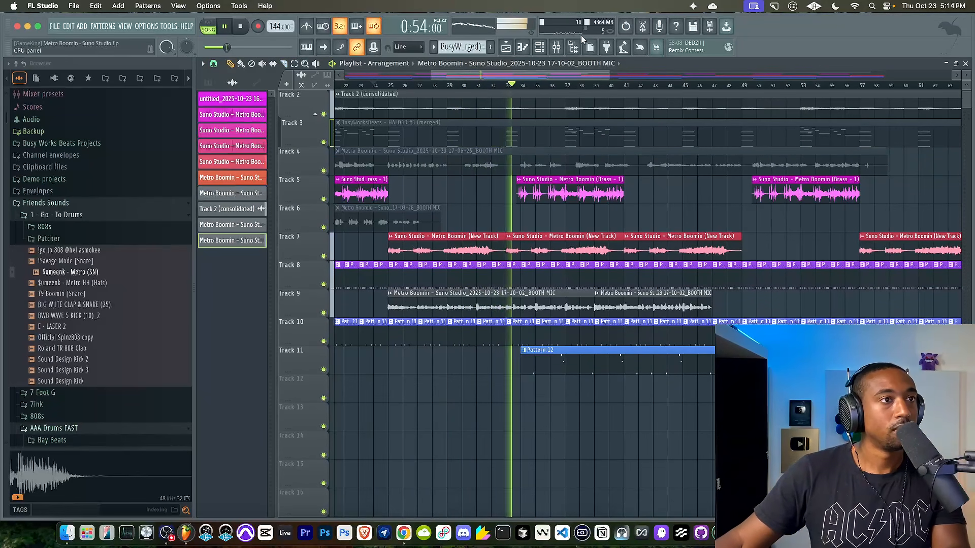
# Set the Official Spinz808 copy sample's quick fade-out to 60% and its fine time shift to 0:02.
pyautogui.click(539, 47)
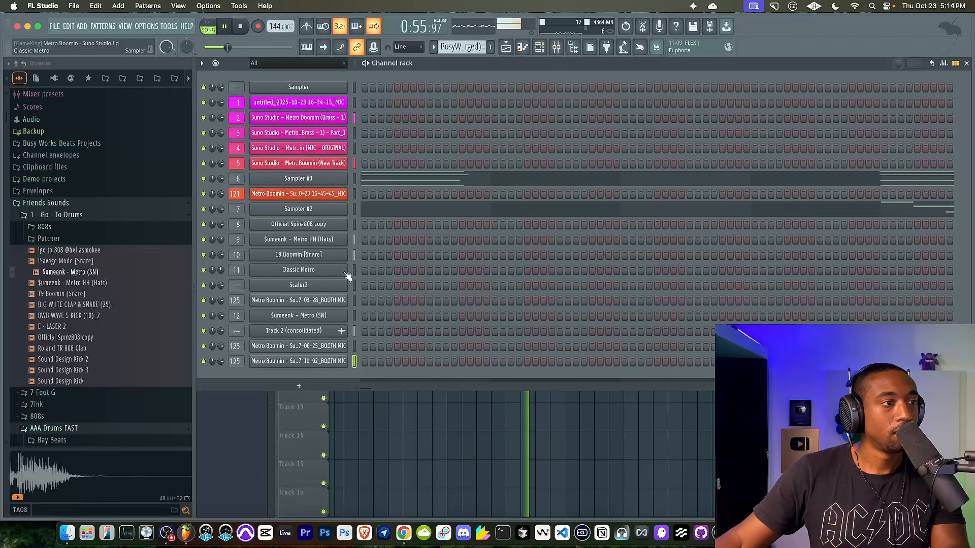
pyautogui.click(320, 226)
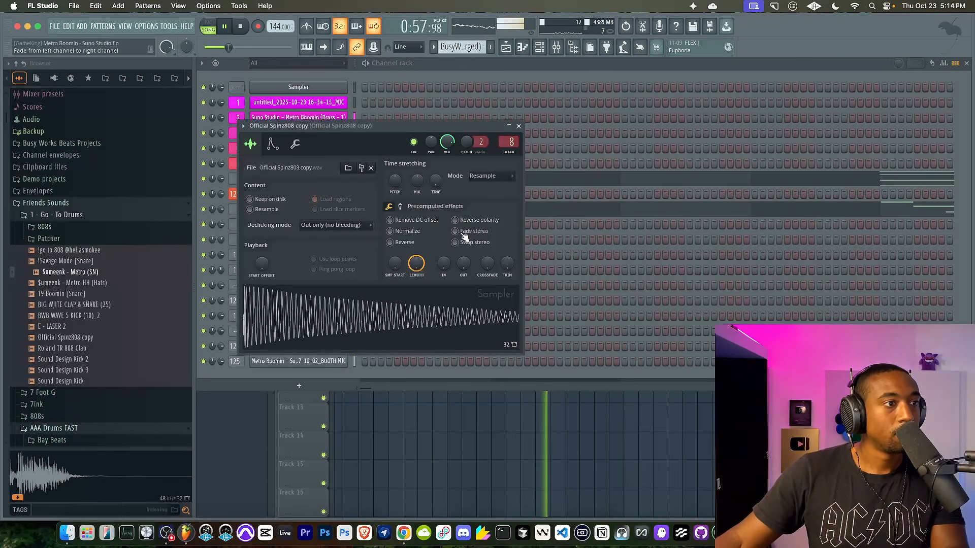
pyautogui.moveTo(440, 260); pyautogui.dragTo(440, 256)
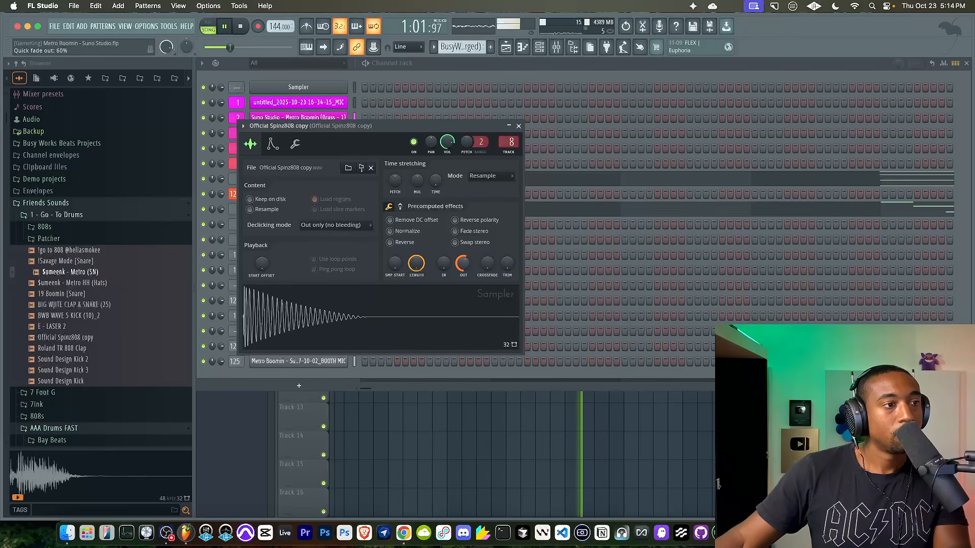
pyautogui.click(295, 145)
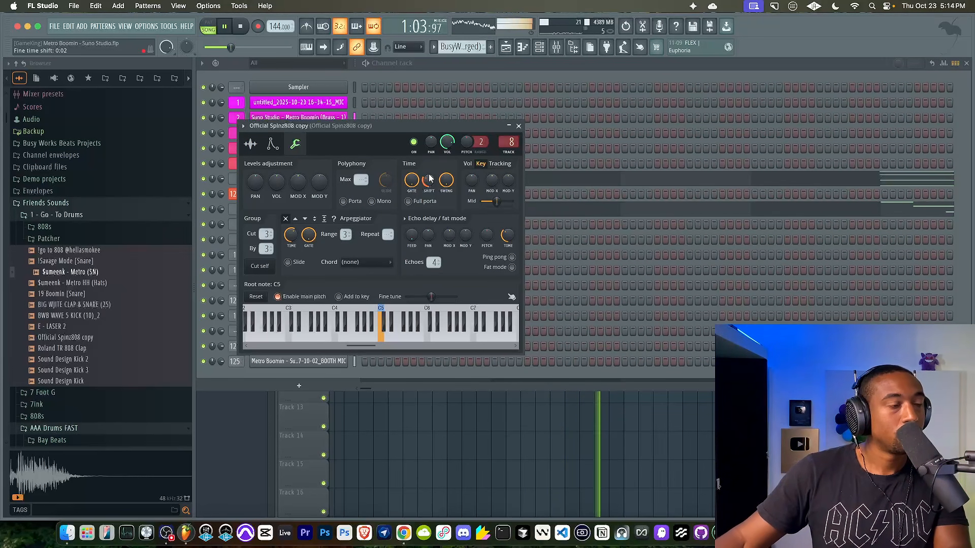
pyautogui.click(474, 446)
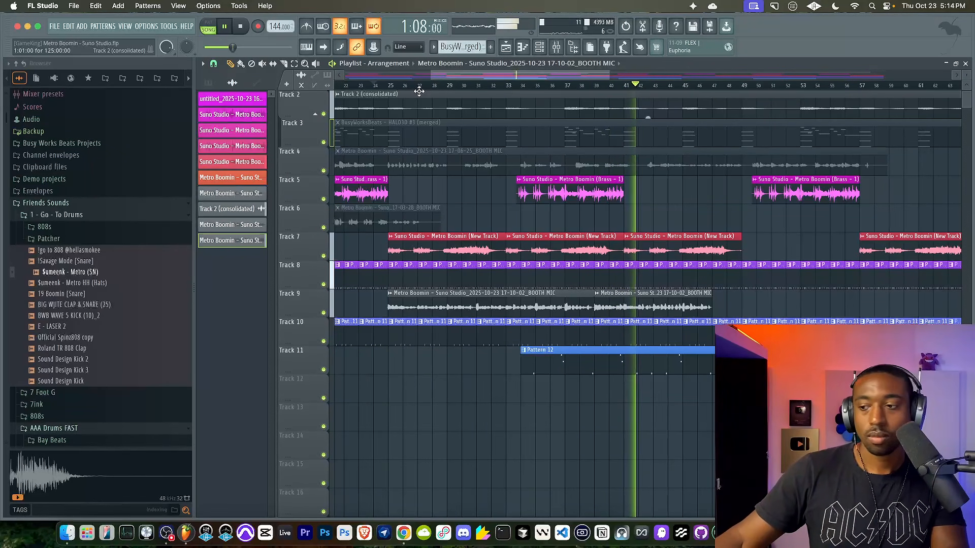
# Save the project and hide the browser to widen the playlist.
pyautogui.press('super+s')
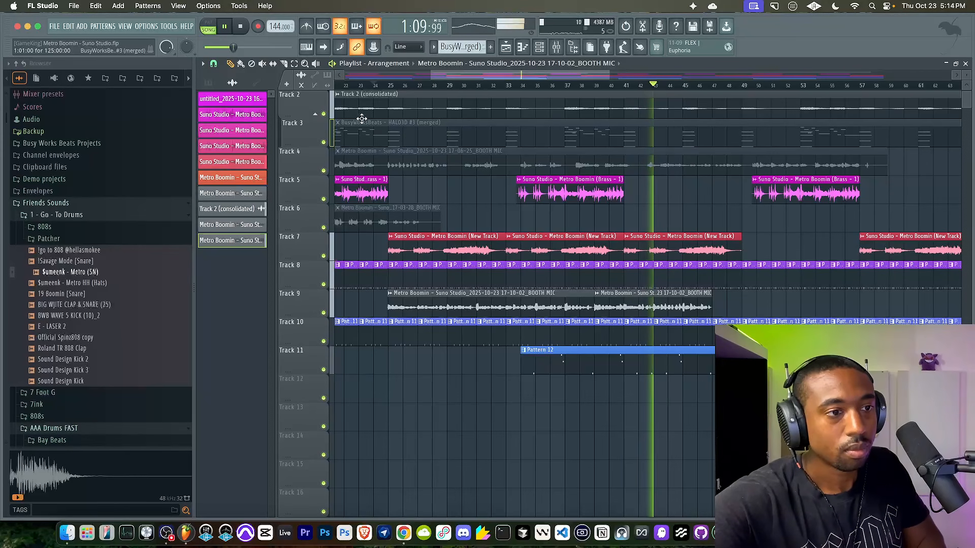
pyautogui.click(573, 47)
pyautogui.scroll(-3, 402, 224)
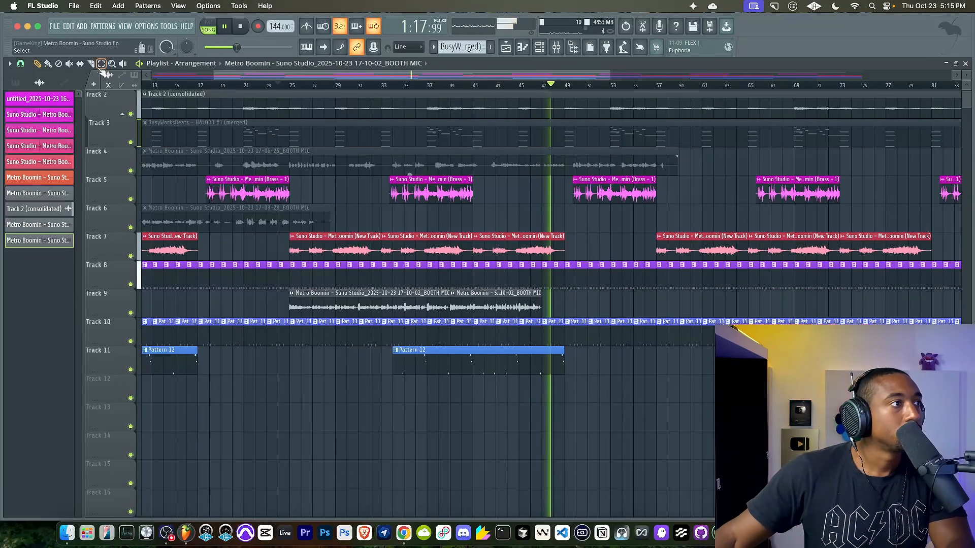
# Slice the first Track 9 vocal piece at bar 35 and replay the arrangement from around bar 24.
pyautogui.click(405, 308)
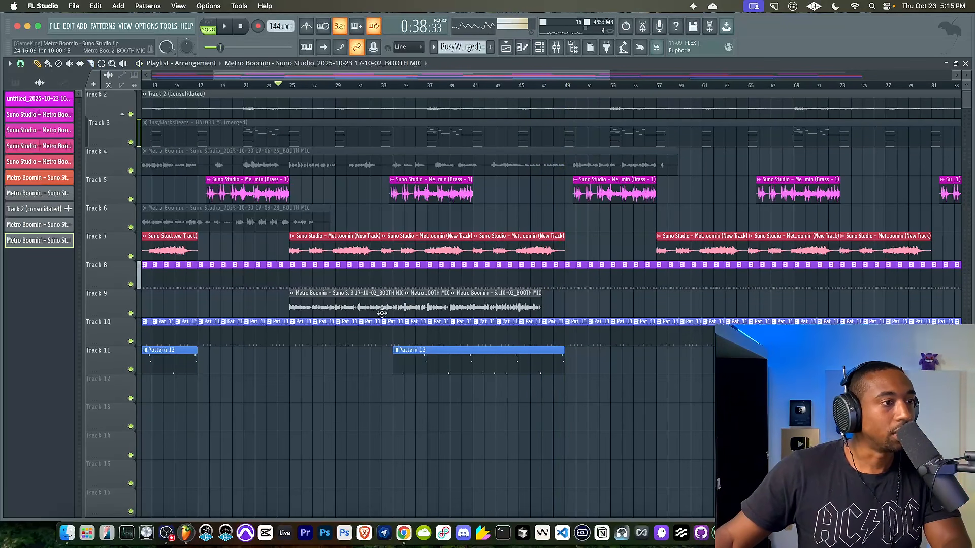
pyautogui.press('space')
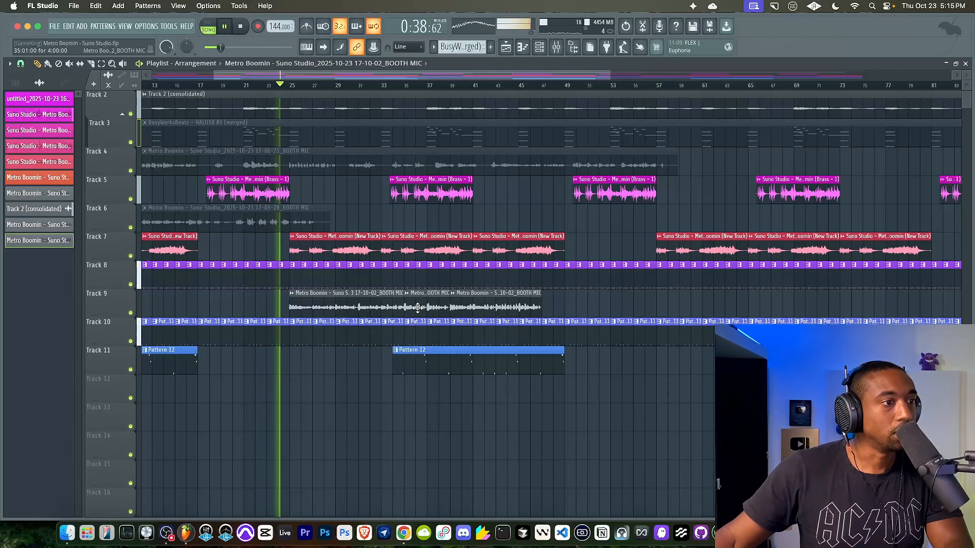
pyautogui.press('space')
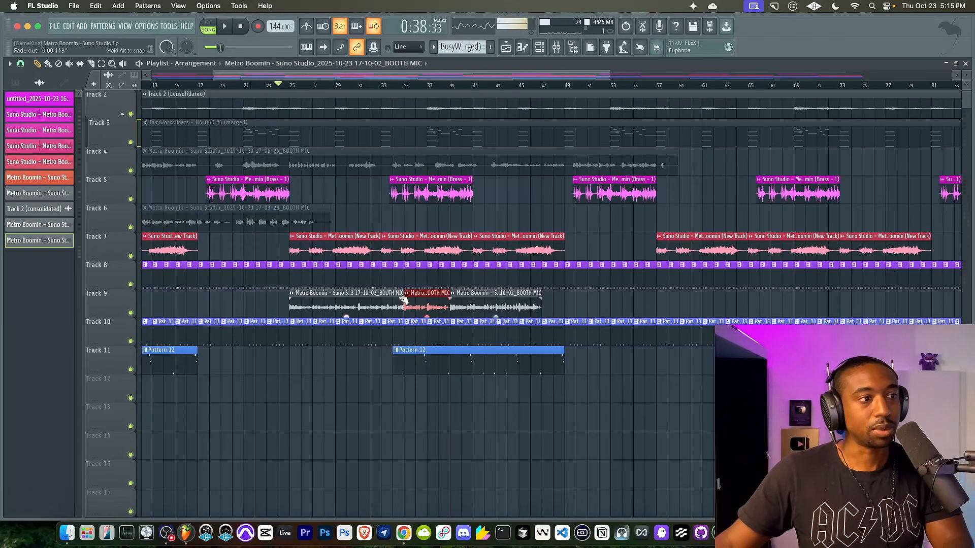
# Copy the short middle Track 9 vocal piece to bar 47 and shorten the copy to end at bar 49.
pyautogui.click(395, 299)
pyautogui.hotkey('ctrl', 'z')
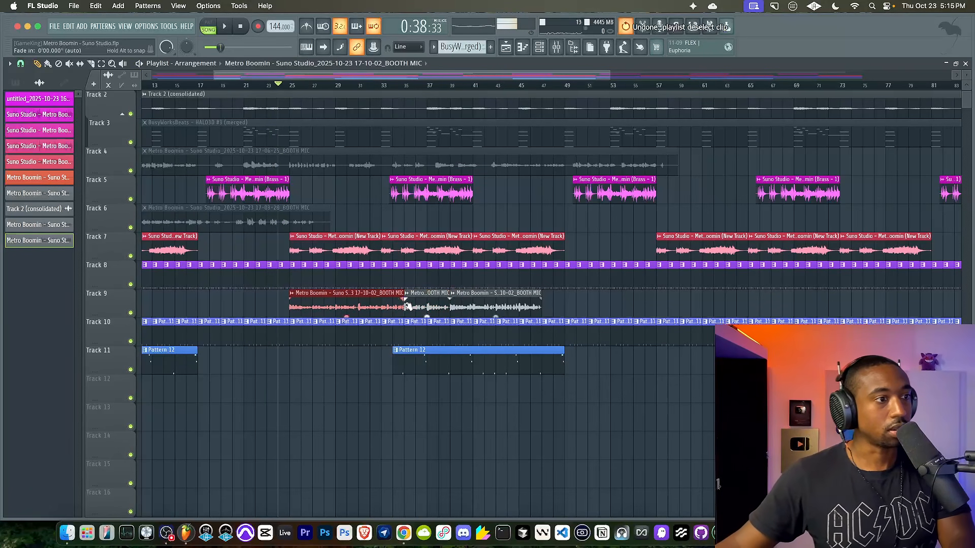
pyautogui.scroll(5, 414, 307)
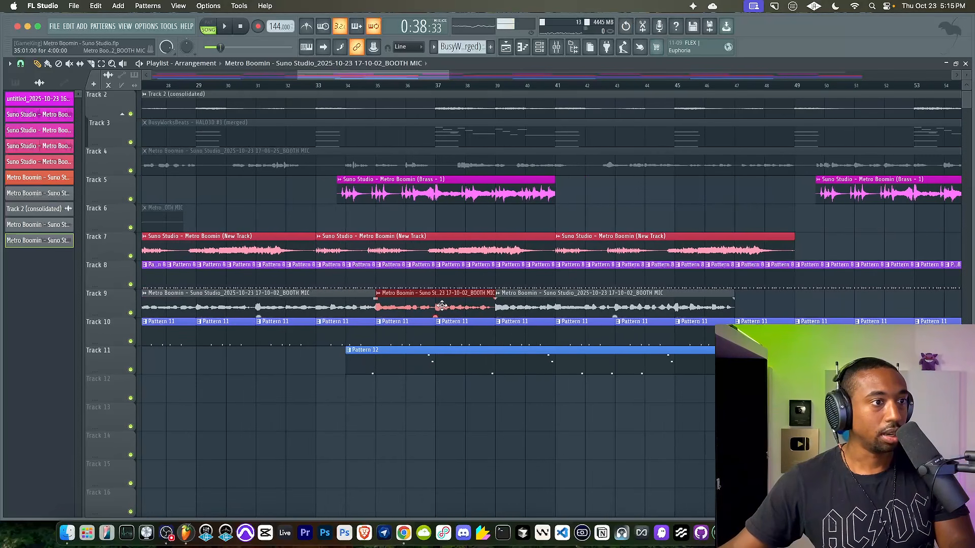
pyautogui.scroll(-3, 452, 309)
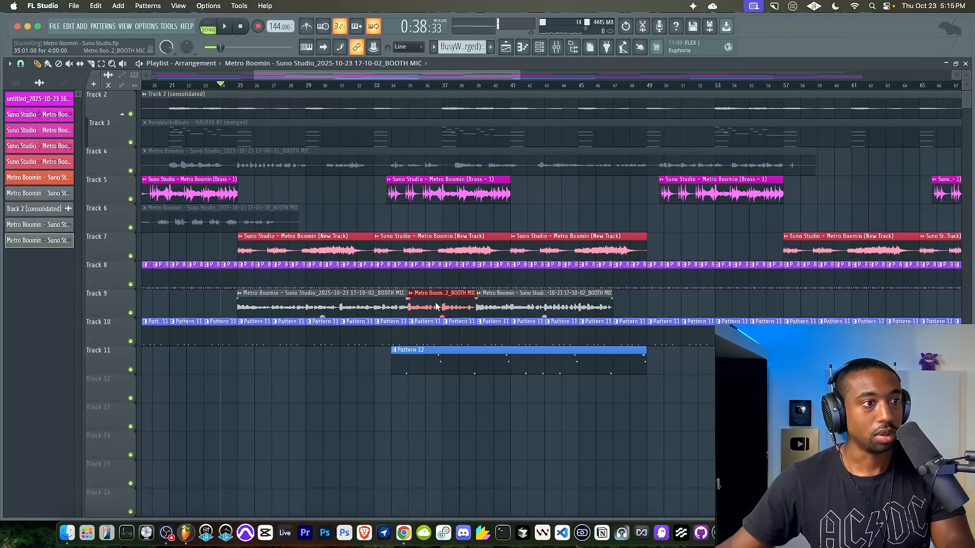
pyautogui.moveTo(435, 303); pyautogui.dragTo(596, 432)
pyautogui.moveTo(595, 419); pyautogui.dragTo(617, 306)
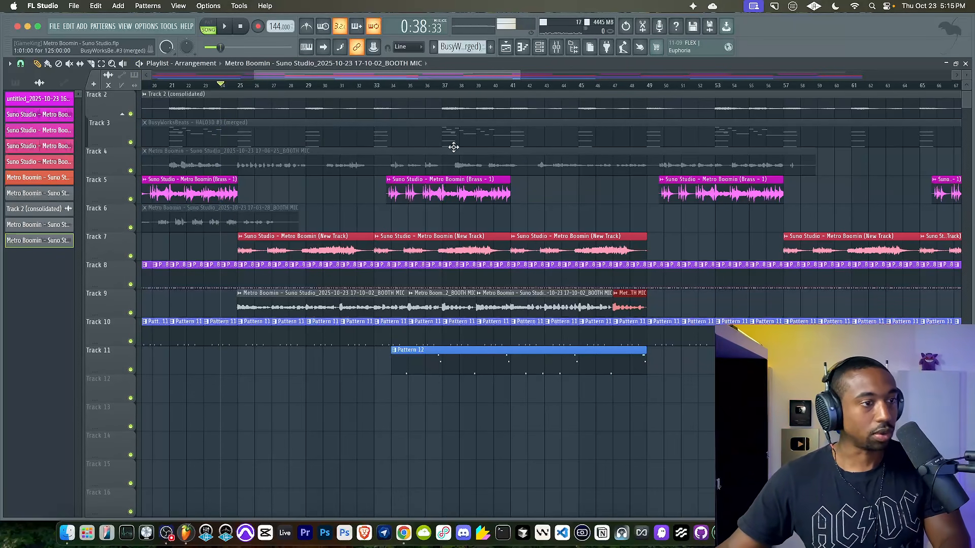
# Play the arrangement from around bar 24 and check the mixer levels with the new vocal placement.
pyautogui.press('space')
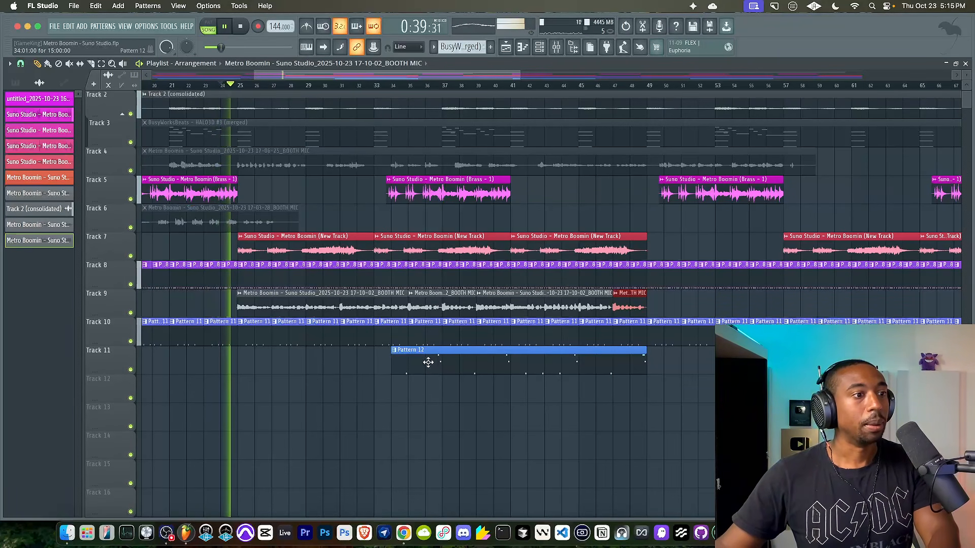
pyautogui.scroll(-3, 428, 356)
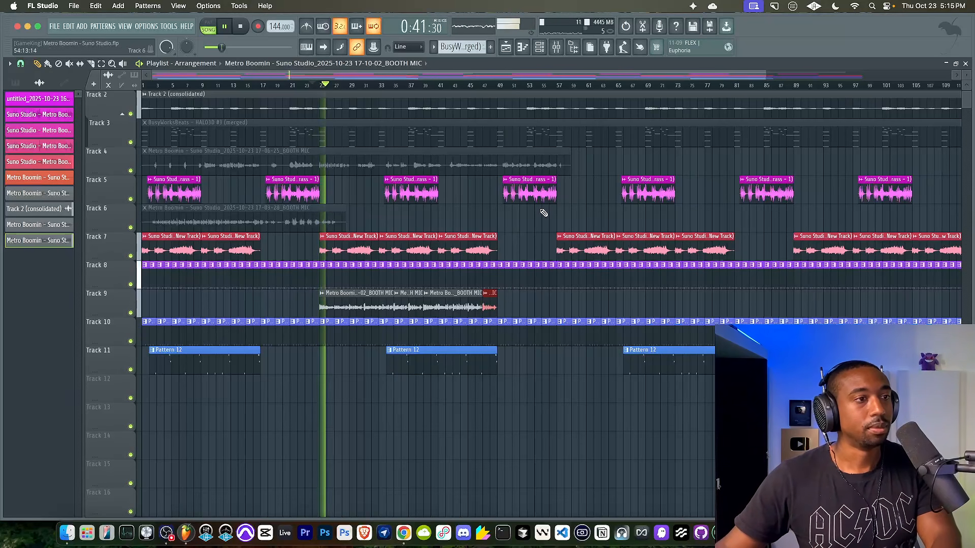
pyautogui.click(556, 48)
pyautogui.click(578, 201)
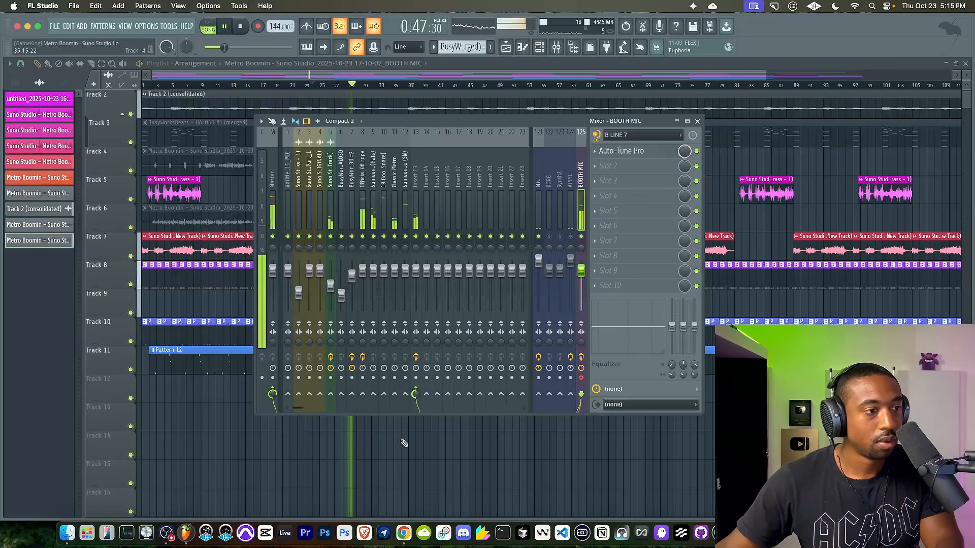
pyautogui.press('F9')
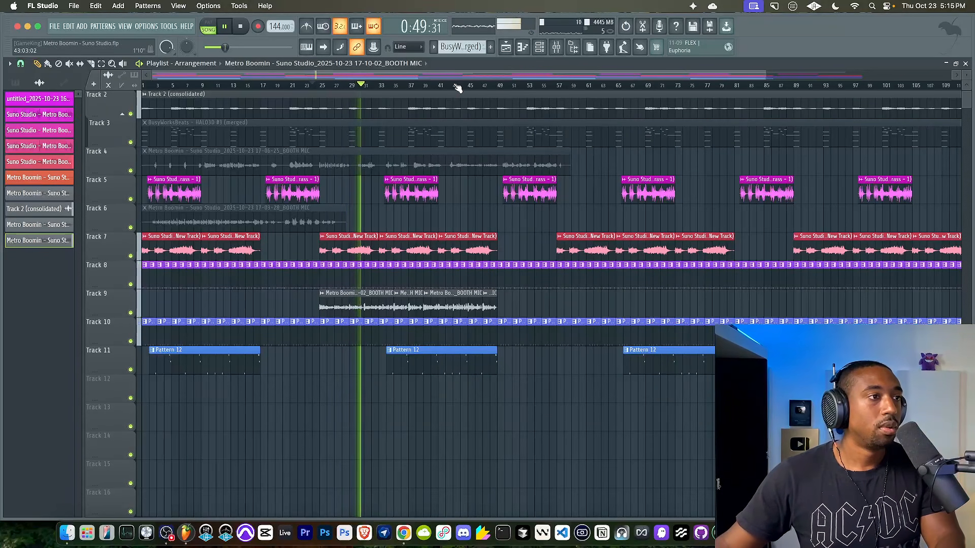
# Switch from the HALO3D #2 pattern to the empty Pattern 14, glance at the mixer, and save the project.
pyautogui.press('F6')
pyautogui.scroll(-4, 466, 47)
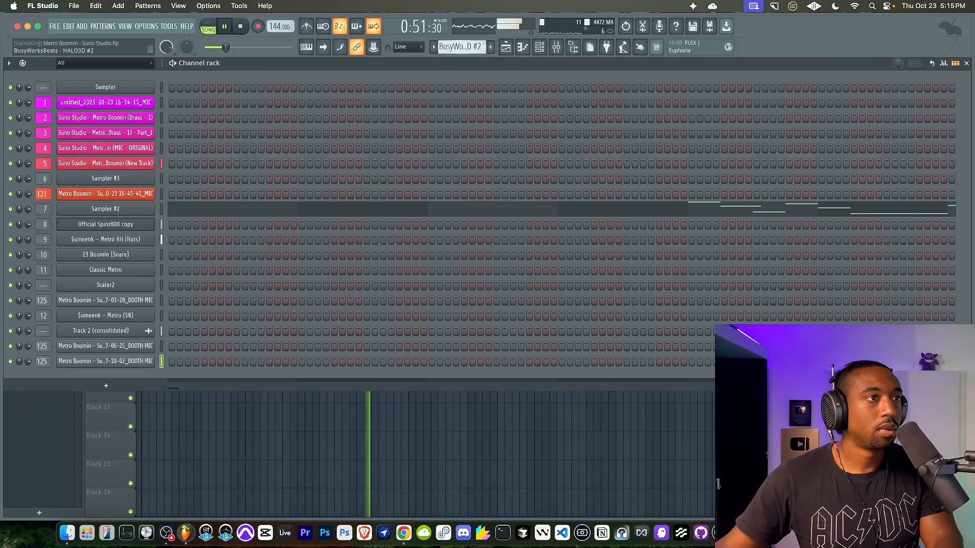
pyautogui.scroll(-4, 466, 47)
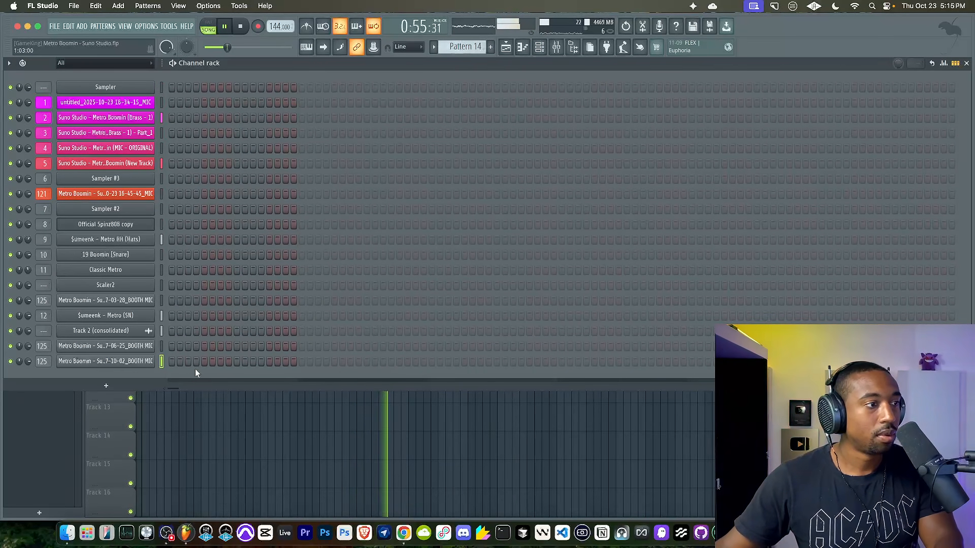
pyautogui.press('F9')
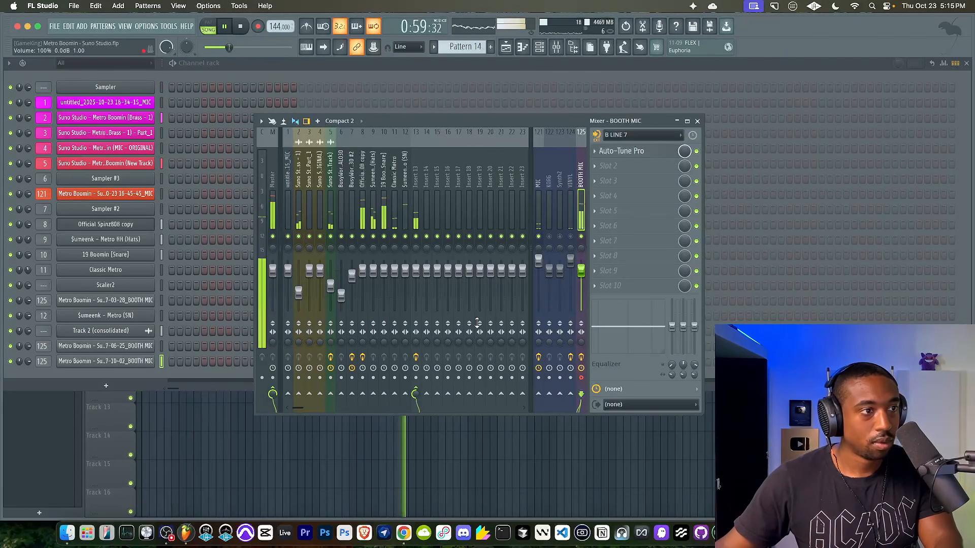
pyautogui.rightClick(444, 453)
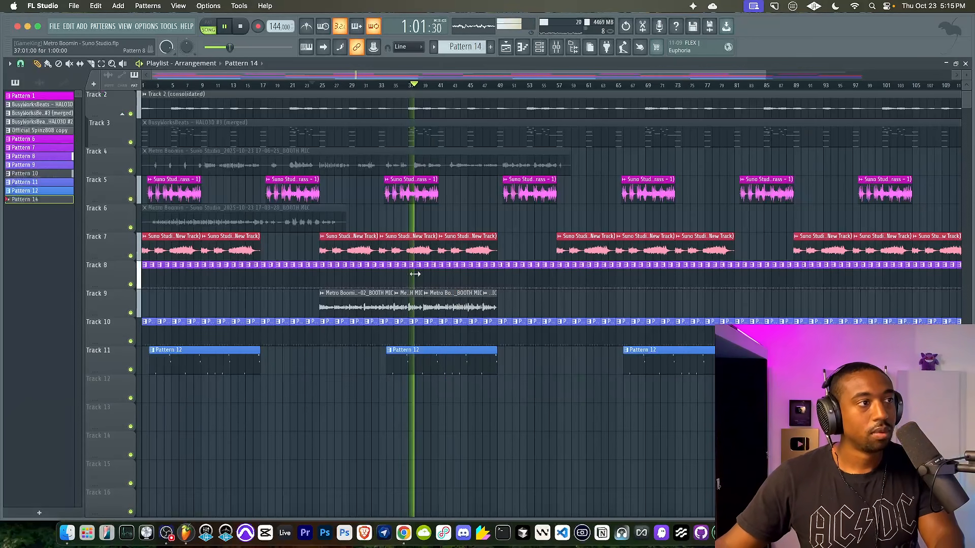
pyautogui.press('super+s')
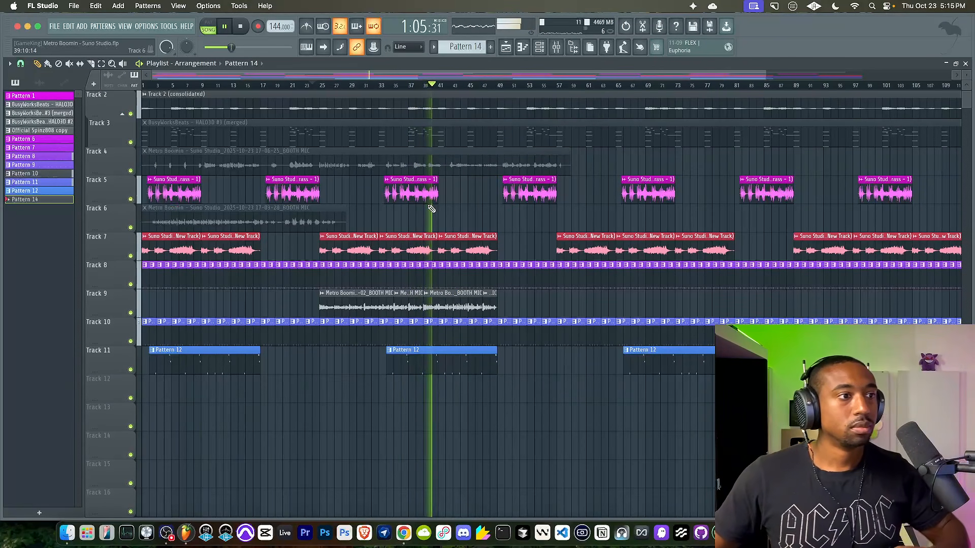
# Slice the Track 9 vocals at bar 41 and delete the pieces between bars 41 and 49.
pyautogui.scroll(3, 438, 208)
pyautogui.scroll(2, 437, 209)
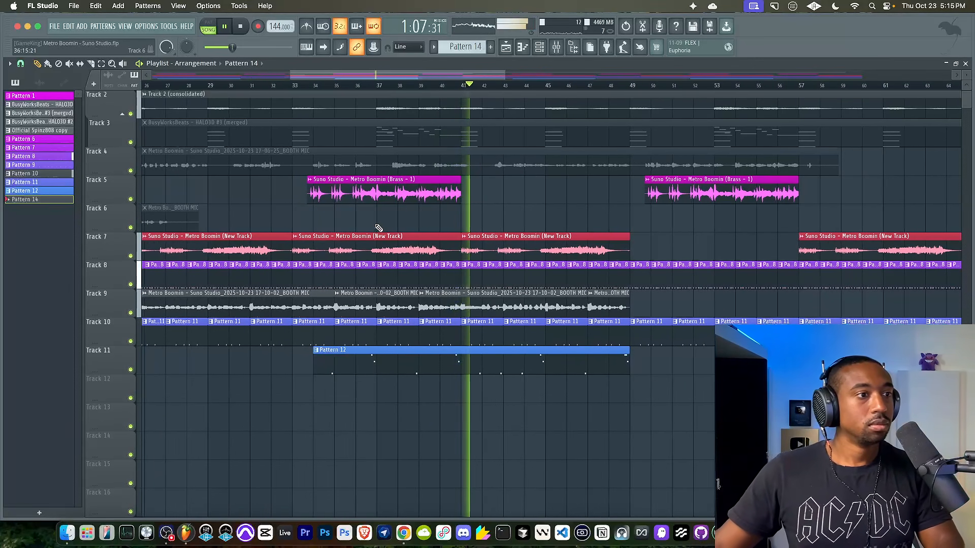
pyautogui.click(91, 64)
pyautogui.moveTo(464, 306); pyautogui.dragTo(464, 313)
pyautogui.moveTo(477, 306); pyautogui.dragTo(486, 307)
pyautogui.rightClick(609, 308)
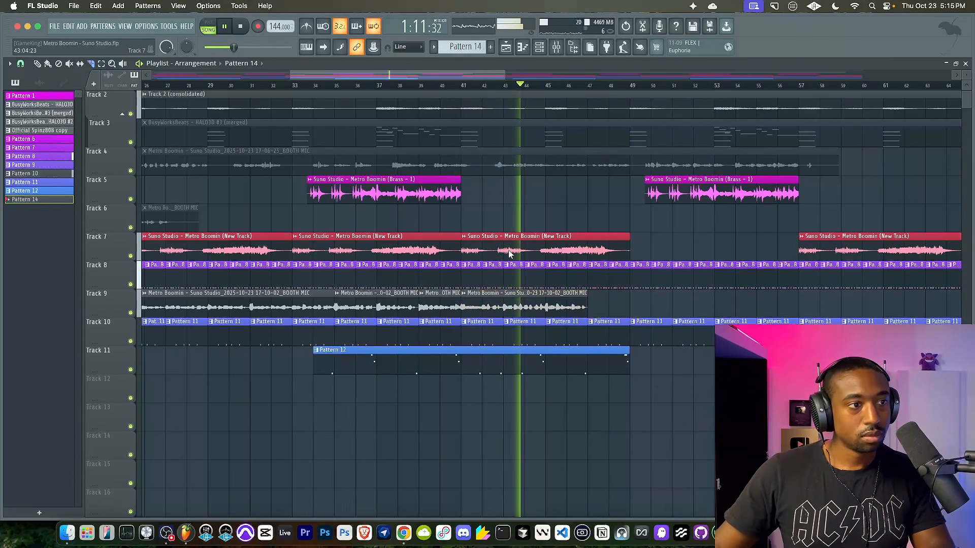
pyautogui.rightClick(489, 294)
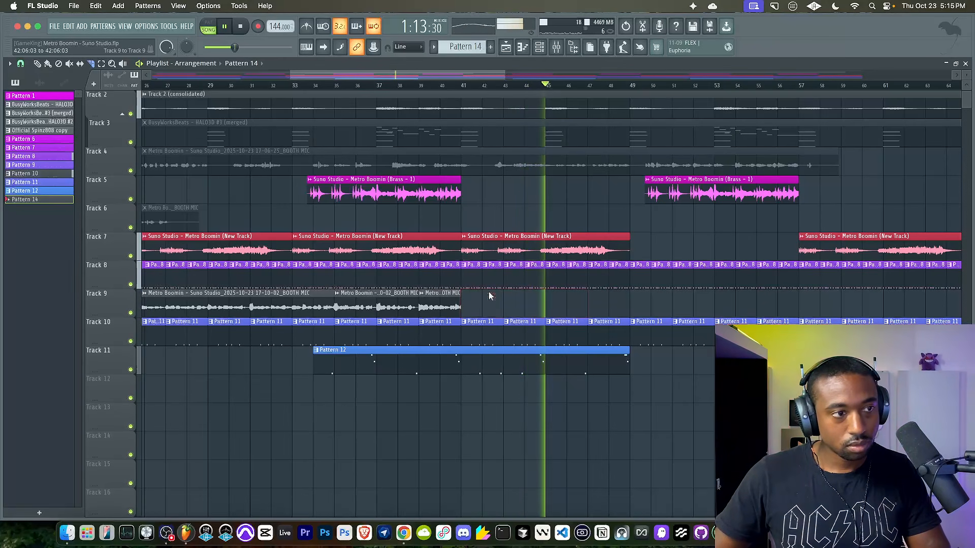
# Move the Track 9 vocal pieces to start at bar 17 and place a copy of them at bar 49.
pyautogui.scroll(-5, 507, 283)
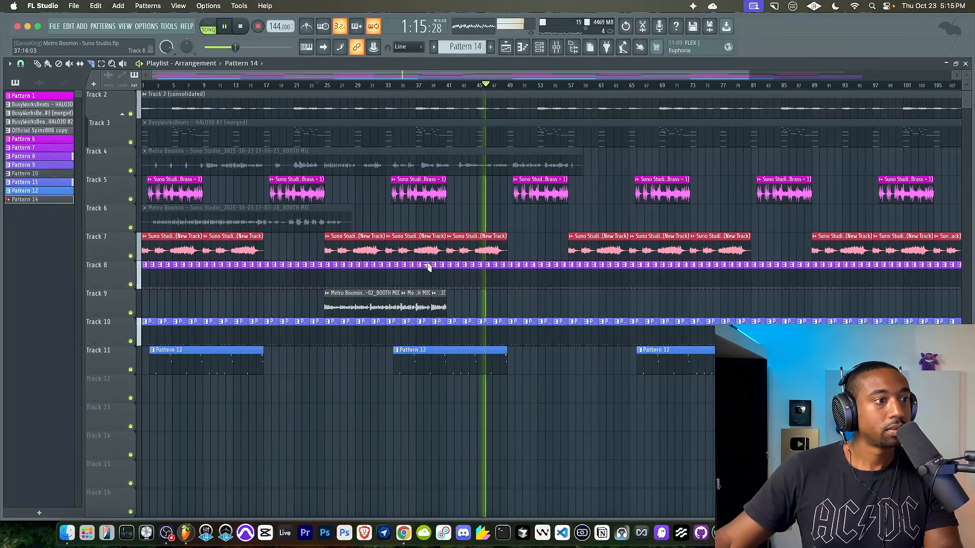
pyautogui.scroll(1, 406, 149)
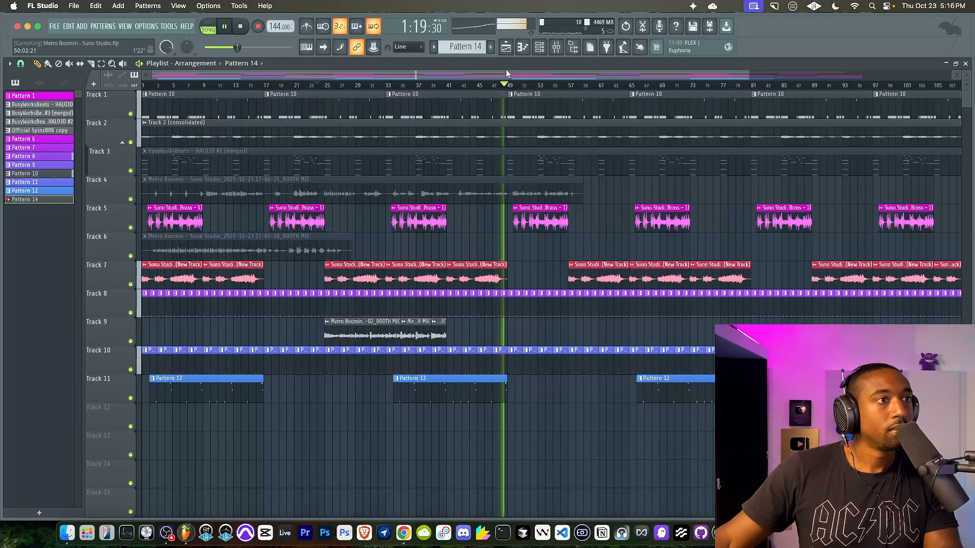
pyautogui.moveTo(512, 74); pyautogui.dragTo(546, 77)
pyautogui.press('space')
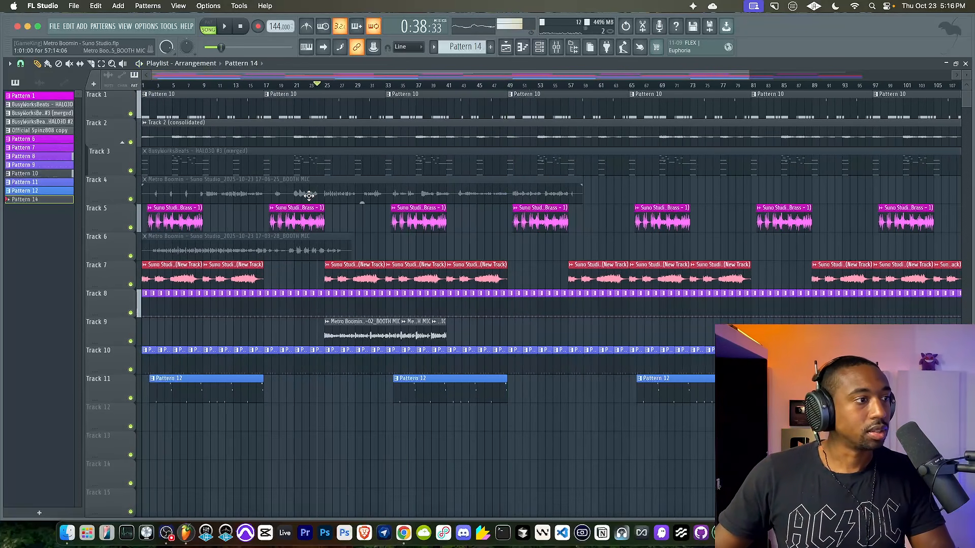
pyautogui.click(242, 26)
pyautogui.moveTo(298, 325); pyautogui.dragTo(479, 333)
pyautogui.moveTo(386, 329); pyautogui.dragTo(560, 333)
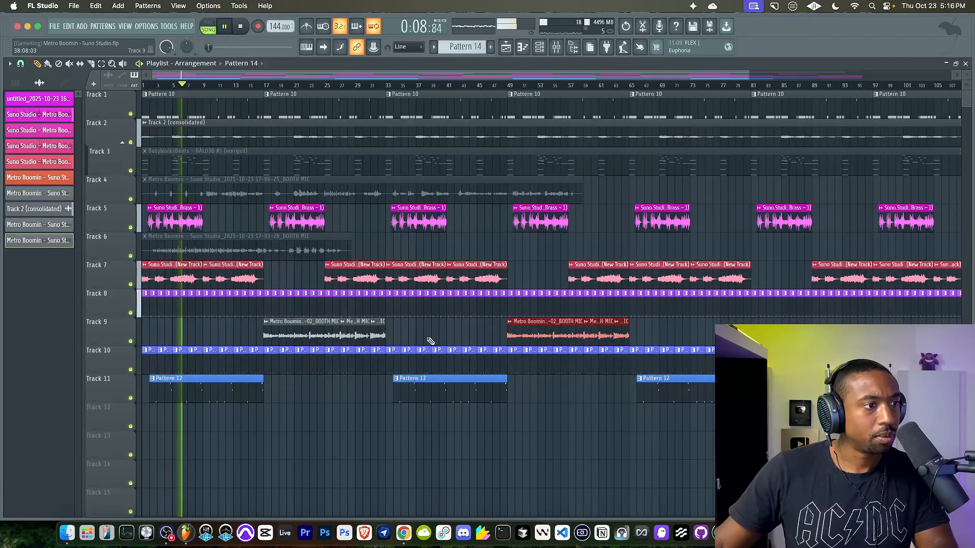
# Place two more copies of the Track 9 vocal group at bars 81 and 113, and save the project.
pyautogui.scroll(4, 430, 341)
pyautogui.scroll(-5, 430, 340)
pyautogui.moveTo(435, 331); pyautogui.dragTo(619, 330)
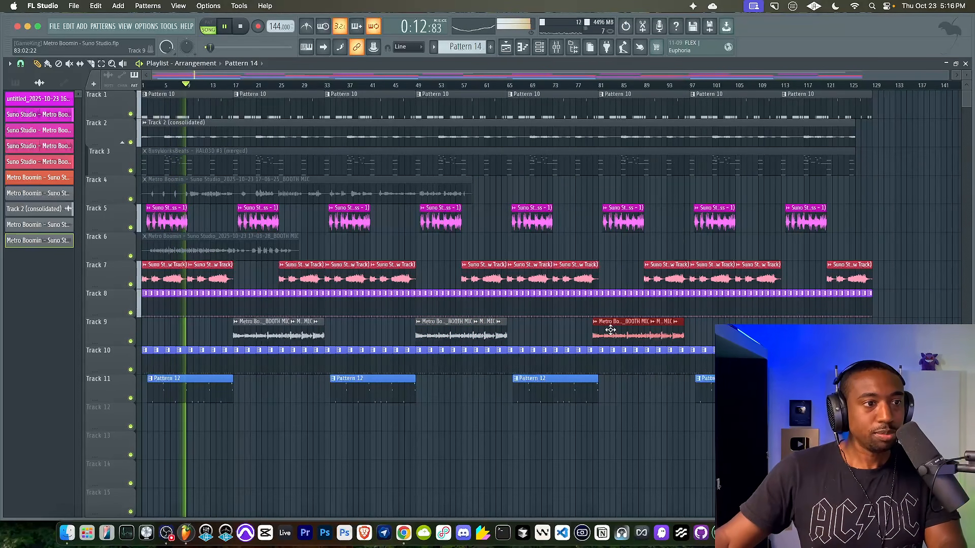
pyautogui.keyDown('super'); pyautogui.click(584, 332); pyautogui.keyUp('super')
pyautogui.moveTo(689, 334); pyautogui.dragTo(752, 332)
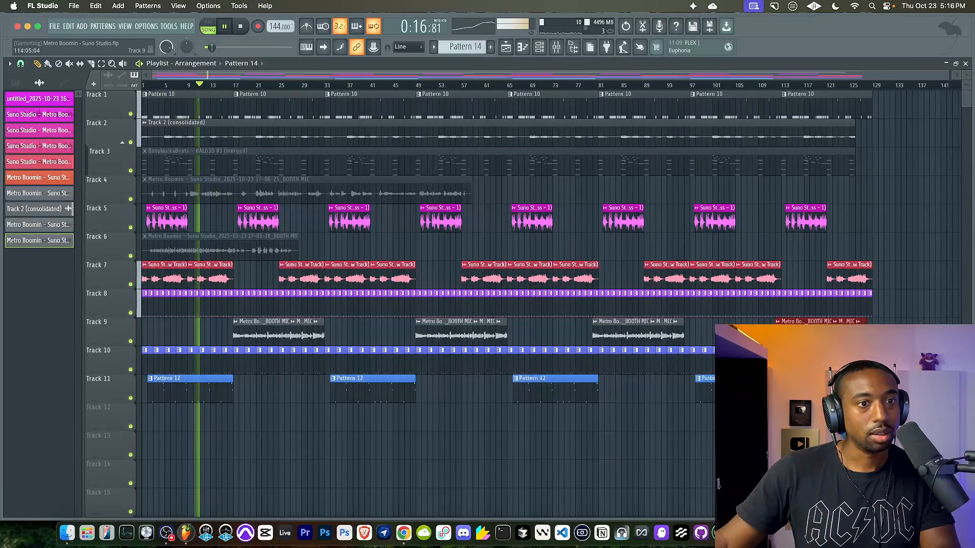
pyautogui.scroll(3, 782, 332)
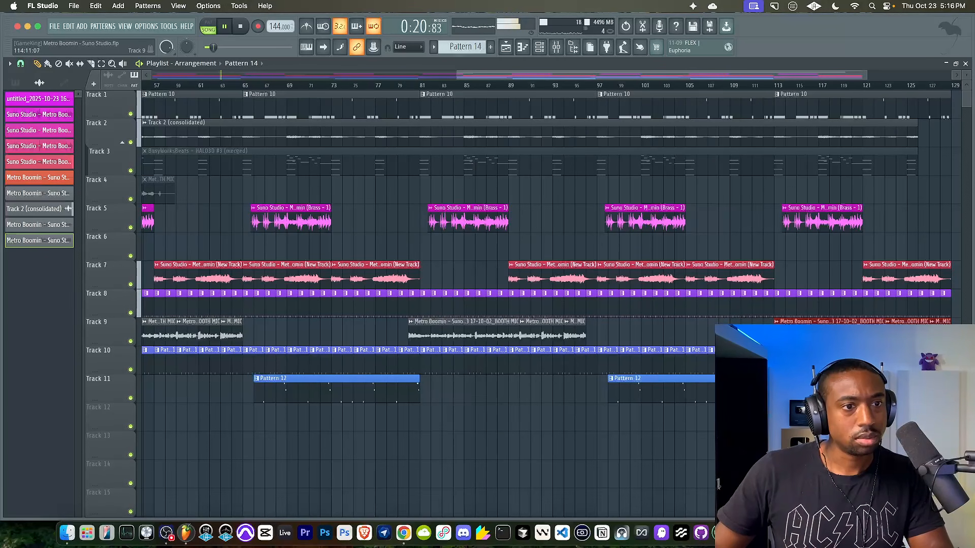
pyautogui.moveTo(620, 333); pyautogui.dragTo(429, 331)
pyautogui.rightClick(383, 338)
pyautogui.scroll(-3, 383, 337)
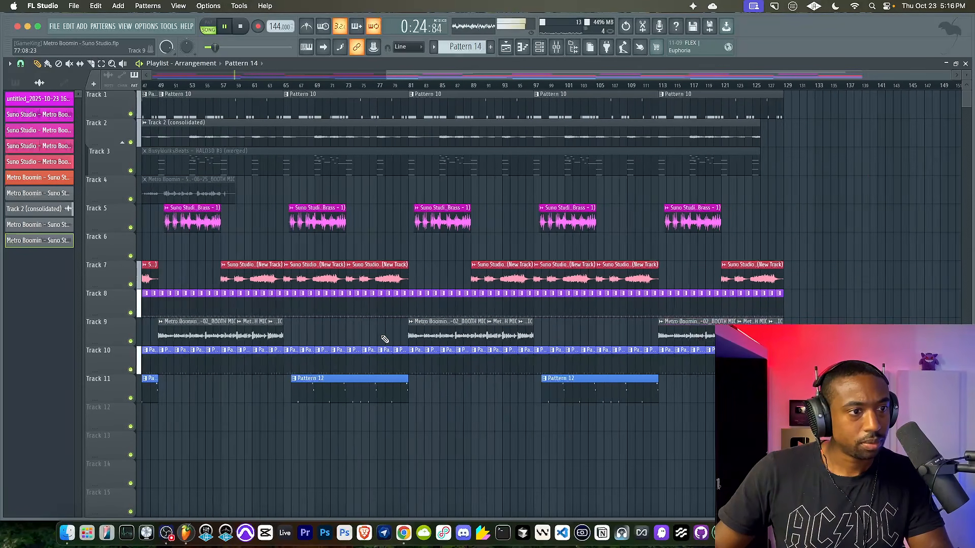
pyautogui.press('super+s')
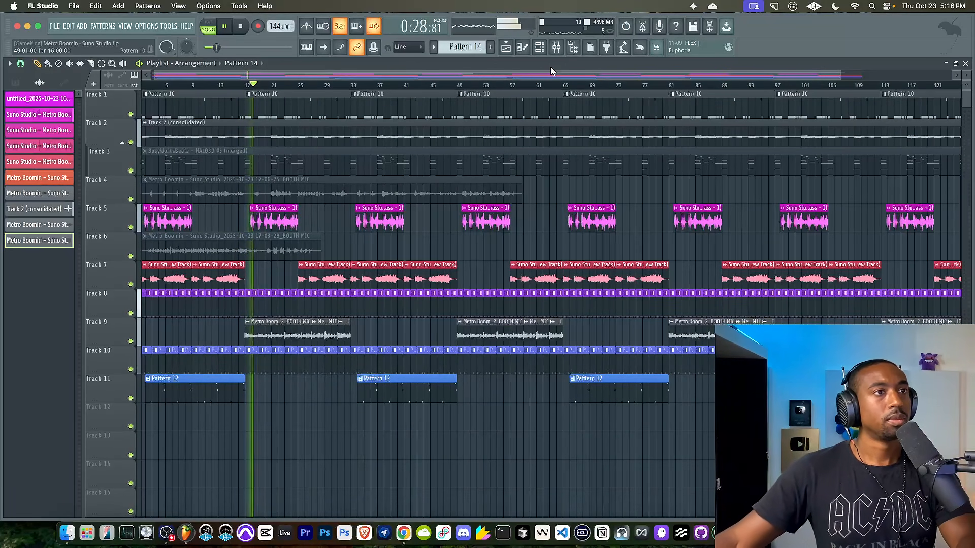
pyautogui.press('super+s')
# Step through the patterns in the channel rack to the empty Pattern 13, return to the playlist, and save the project.
pyautogui.click(556, 46)
pyautogui.click(557, 47)
pyautogui.click(539, 46)
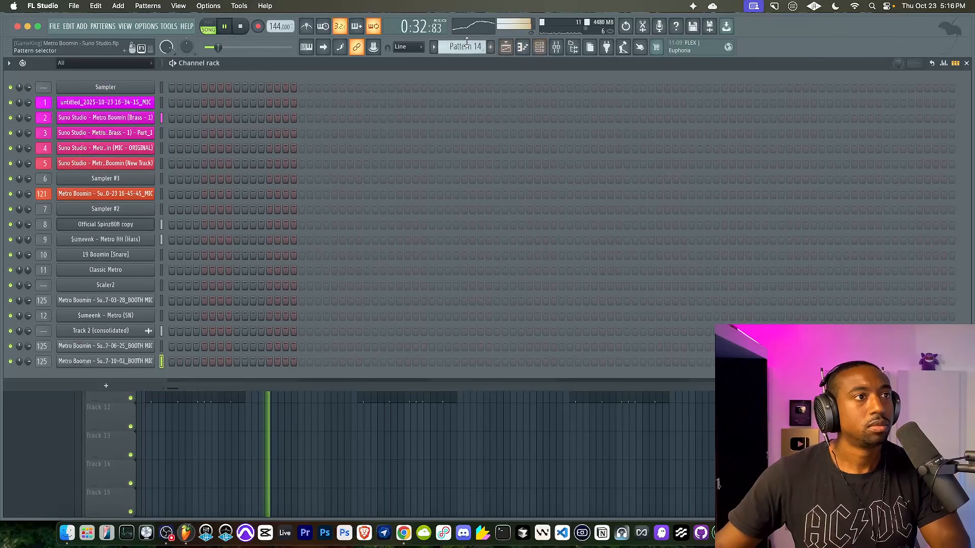
pyautogui.press('-')
pyautogui.press('-')
pyautogui.press('-')
pyautogui.press('+')
pyautogui.press('+')
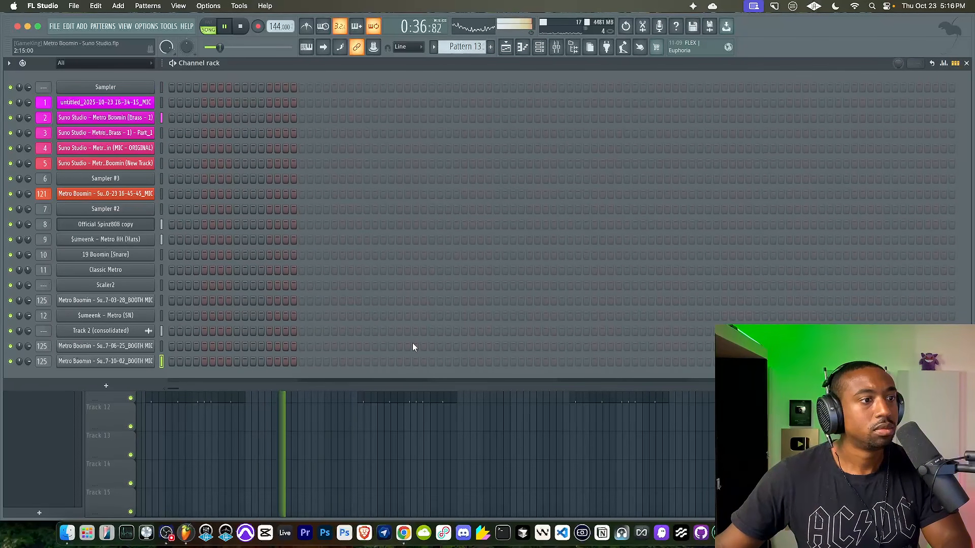
pyautogui.press('F6')
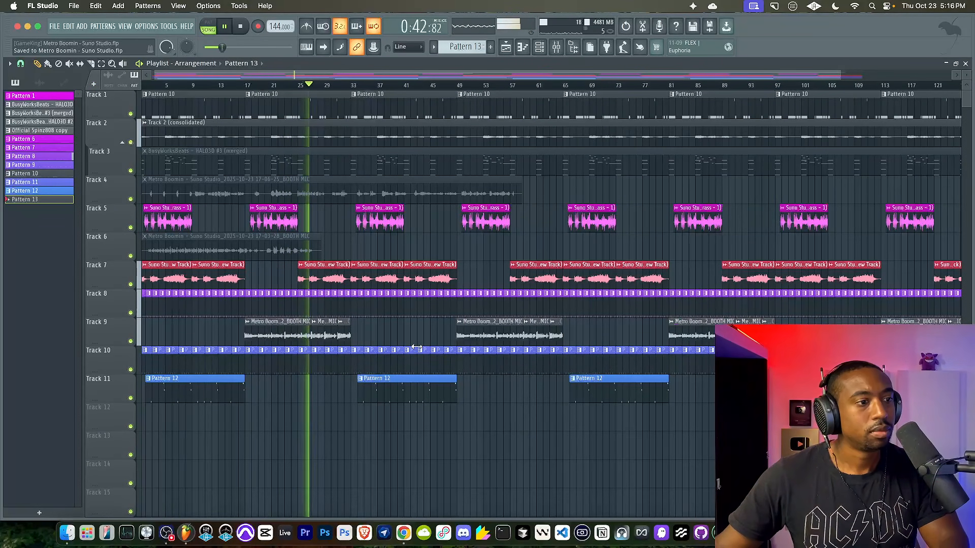
pyautogui.press('super+s')
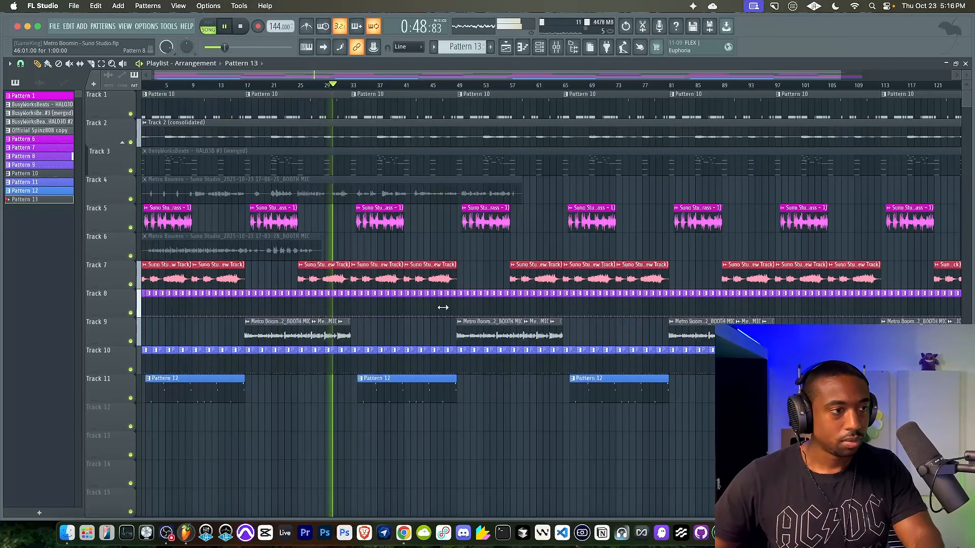
# Check the mixer levels during playback and look over Track 9 around bar 33.
pyautogui.click(557, 47)
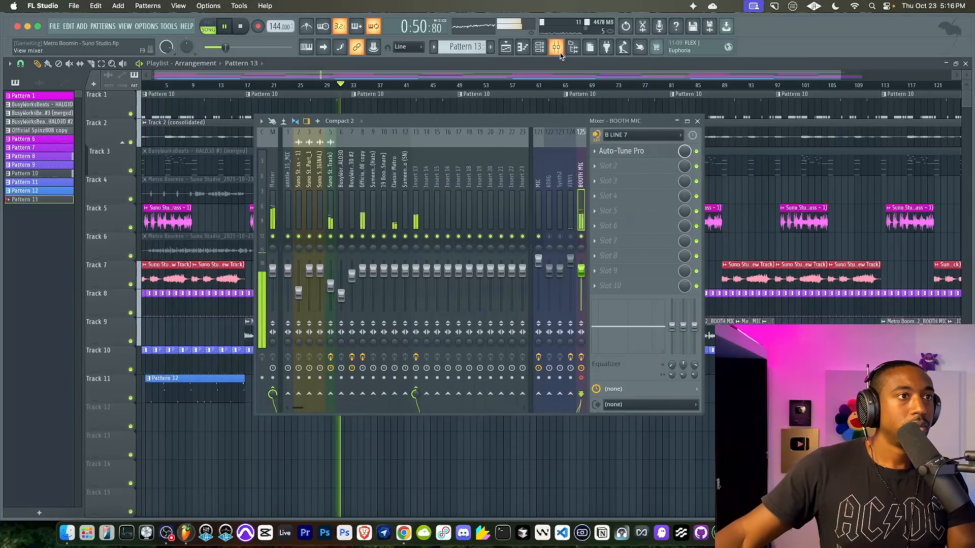
pyautogui.click(706, 433)
pyautogui.scroll(6, 373, 307)
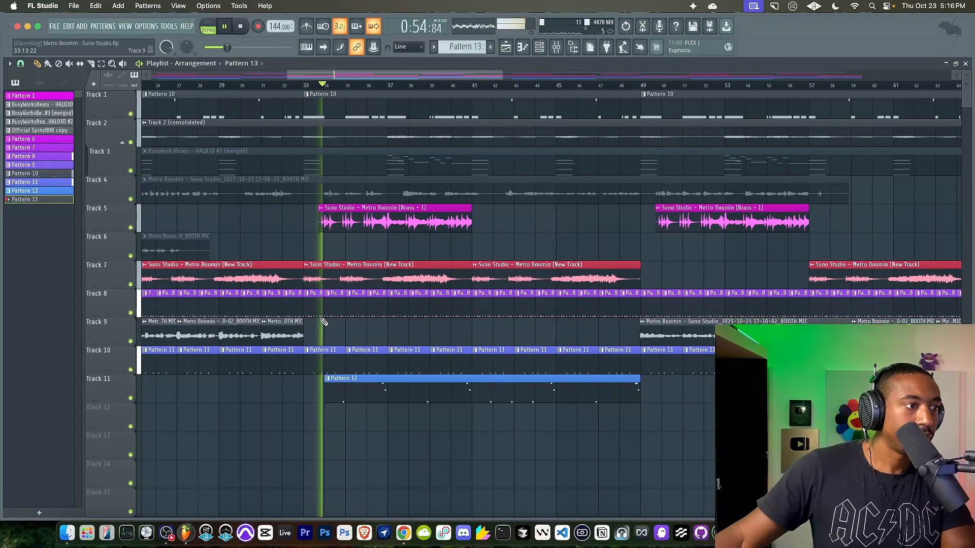
pyautogui.scroll(-3, 502, 127)
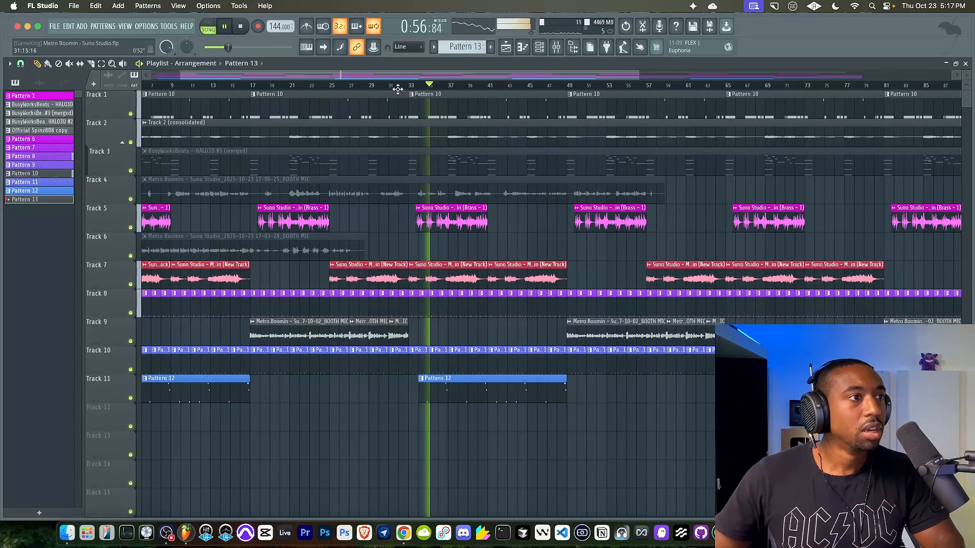
# Replay the arrangement from around bar 32 and inspect the MIC mixer track's effect chain.
pyautogui.click(398, 85)
pyautogui.press('F9')
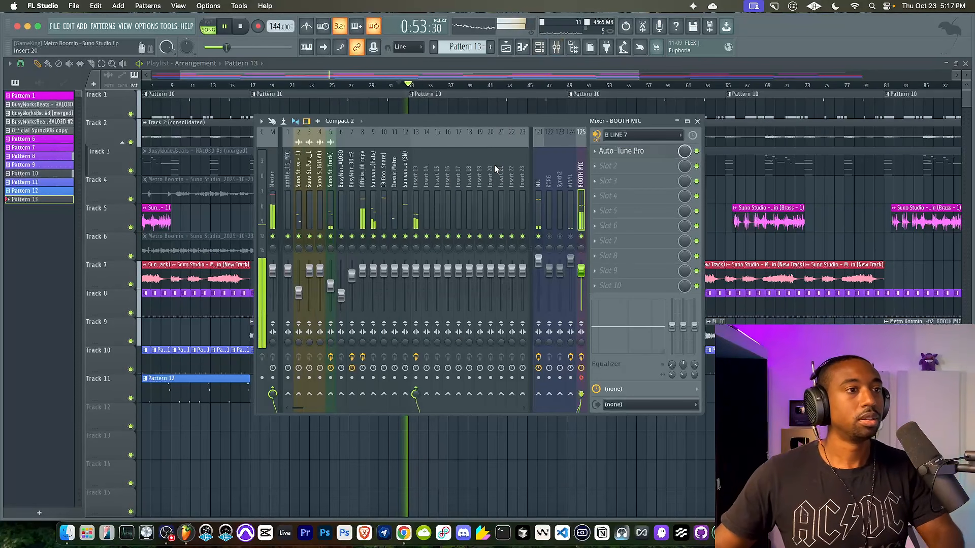
pyautogui.click(541, 212)
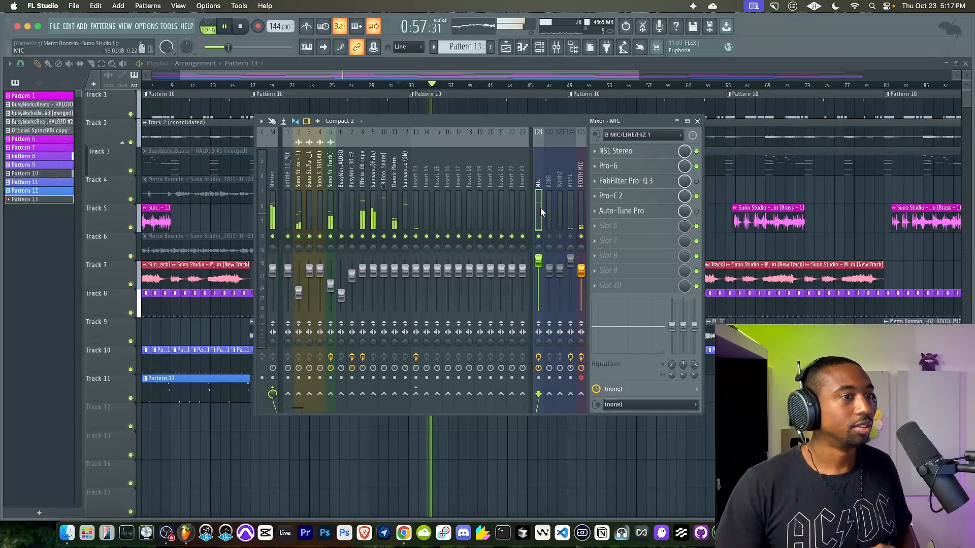
pyautogui.press('F9')
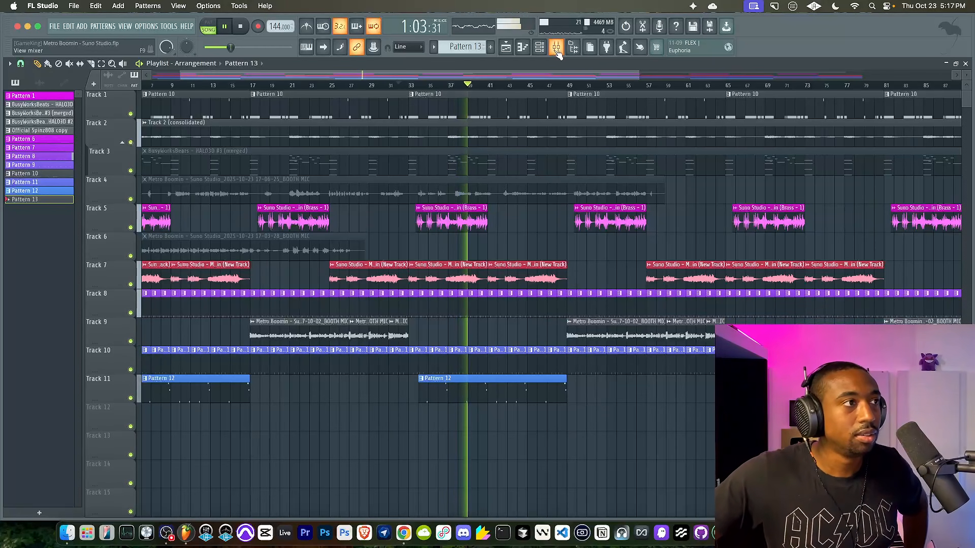
# Replay the arrangement while checking the booth vocal takes on Tracks 12 to 21 and the mixer levels.
pyautogui.press('space')
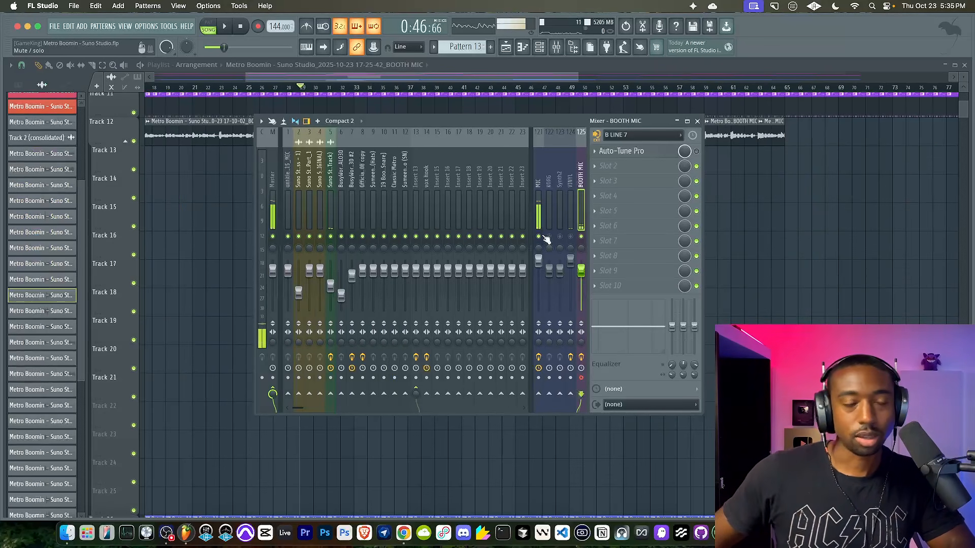
pyautogui.press('F9')
pyautogui.scroll(-3, 748, 294)
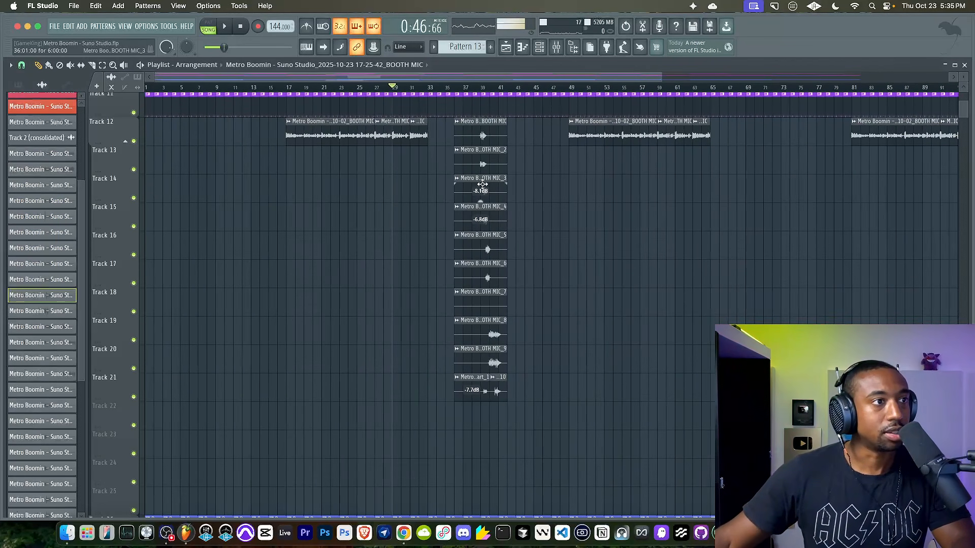
pyautogui.press('space')
pyautogui.click(557, 47)
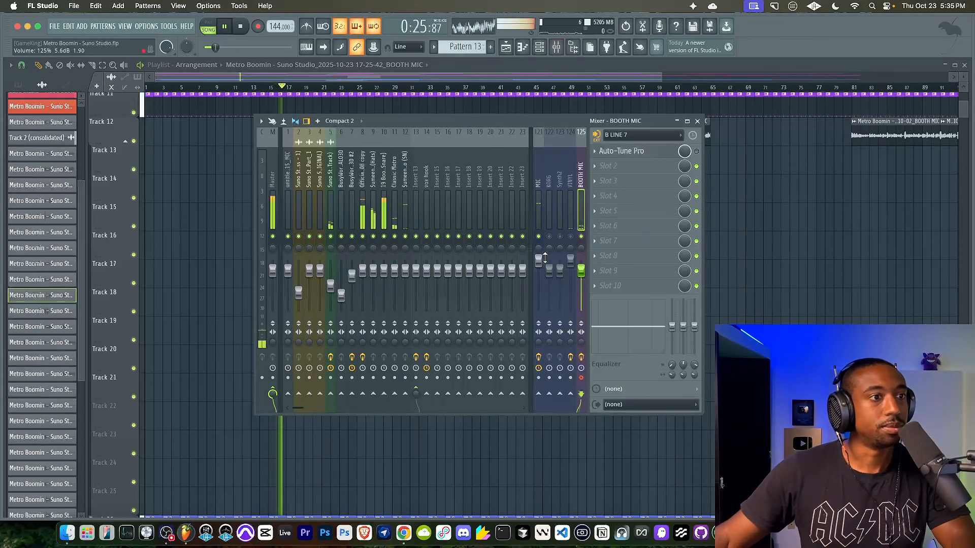
pyautogui.press('F9')
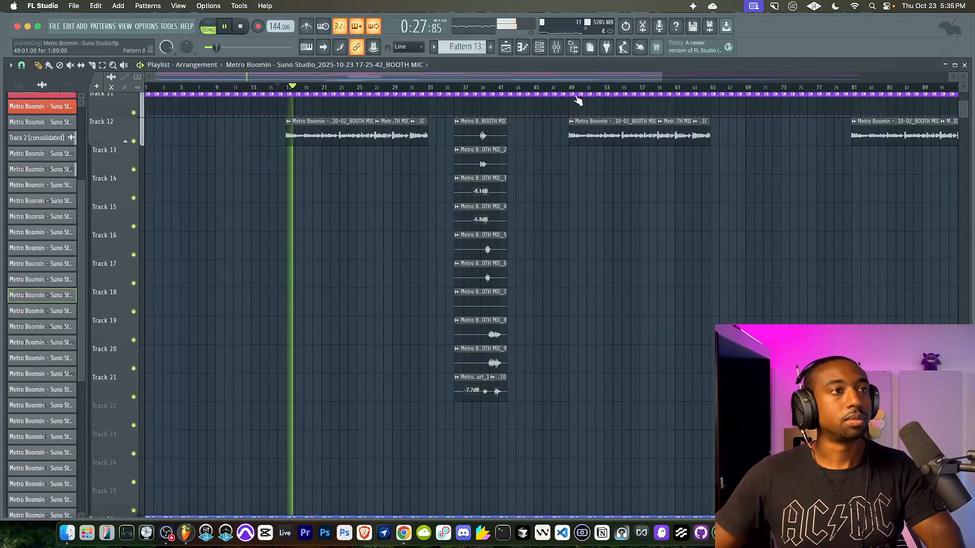
# Set external input monitoring to Off on the BOOTH MIC mixer track.
pyautogui.click(557, 46)
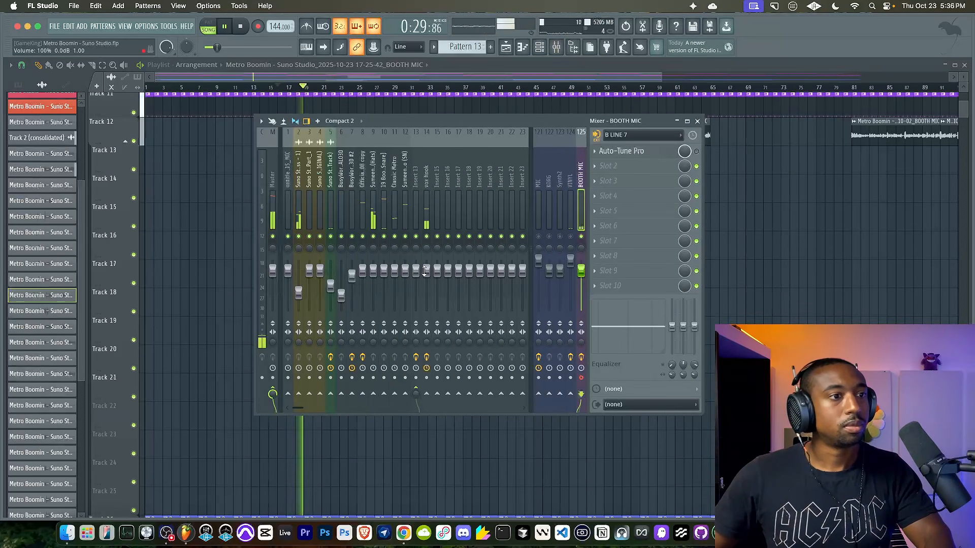
pyautogui.click(427, 218)
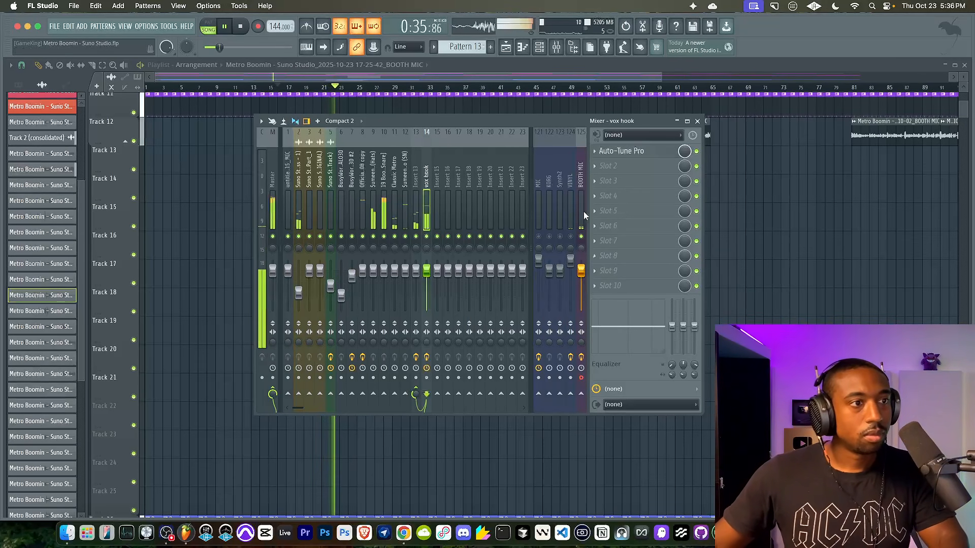
pyautogui.click(583, 206)
pyautogui.click(598, 136)
pyautogui.click(613, 226)
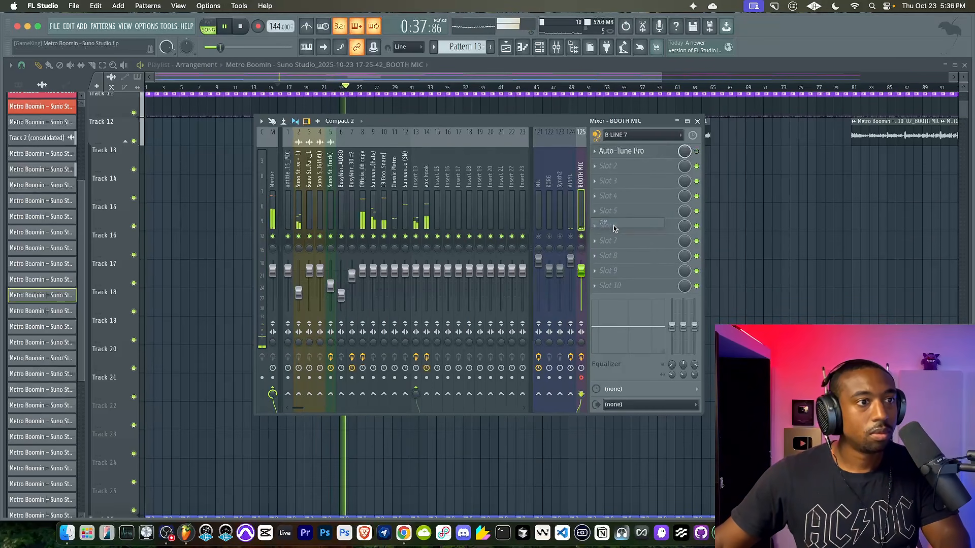
pyautogui.press('F9')
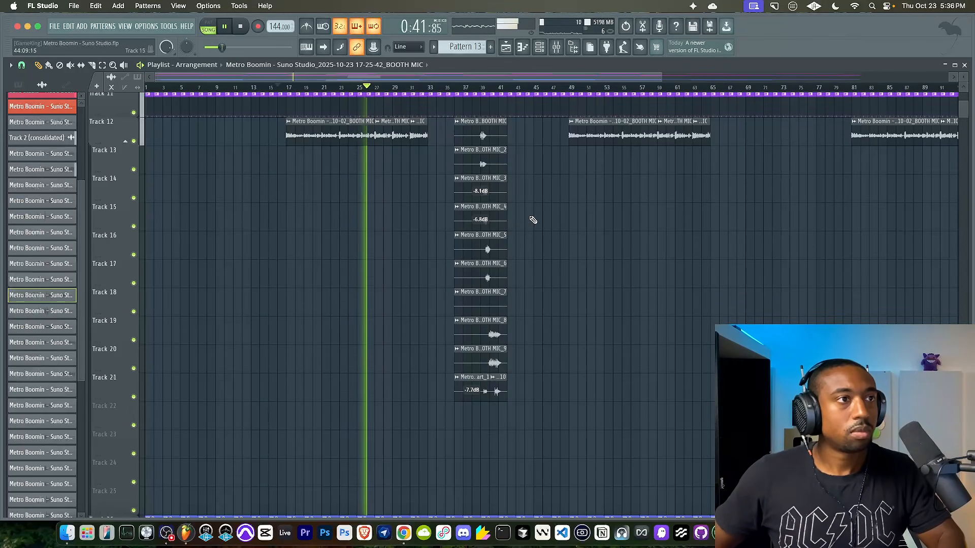
# Select the vox hook mixer track, then save the project along with a new version named Metro Boomin - Suno Studio_2.flp.
pyautogui.click(556, 51)
pyautogui.click(429, 269)
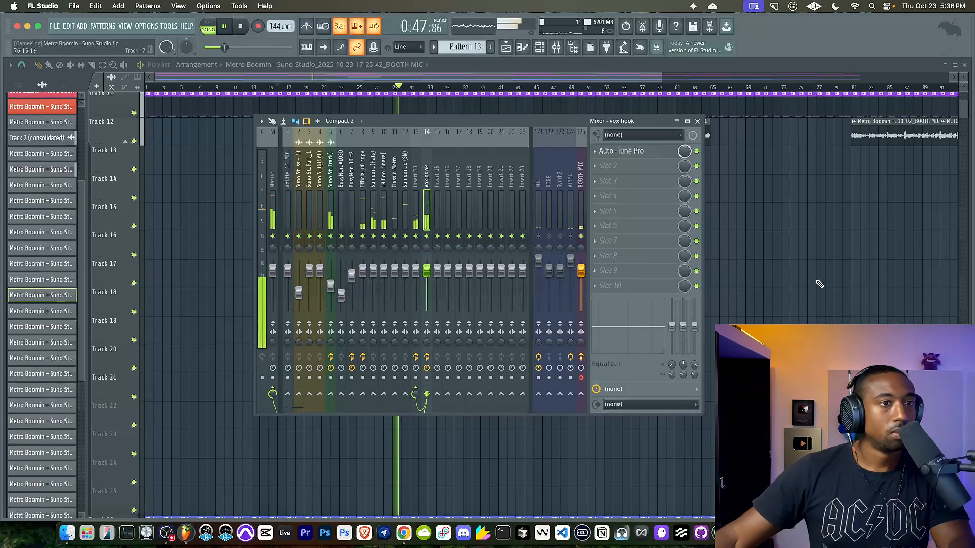
pyautogui.press('F9')
pyautogui.press('super+s')
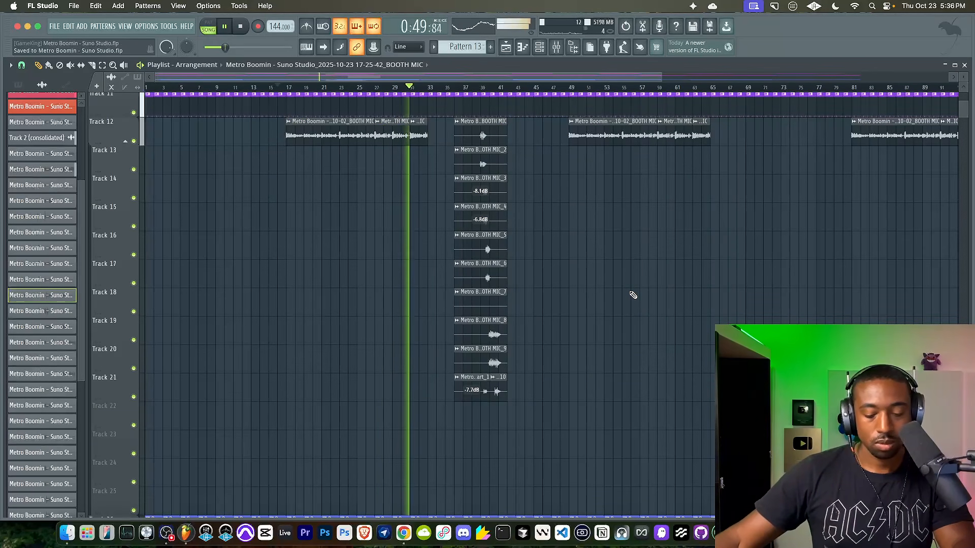
# Look over the playlist from Track 3 down to the vocal takes on Tracks 28 to 32 and check the mixer levels.
pyautogui.scroll(3, 535, 272)
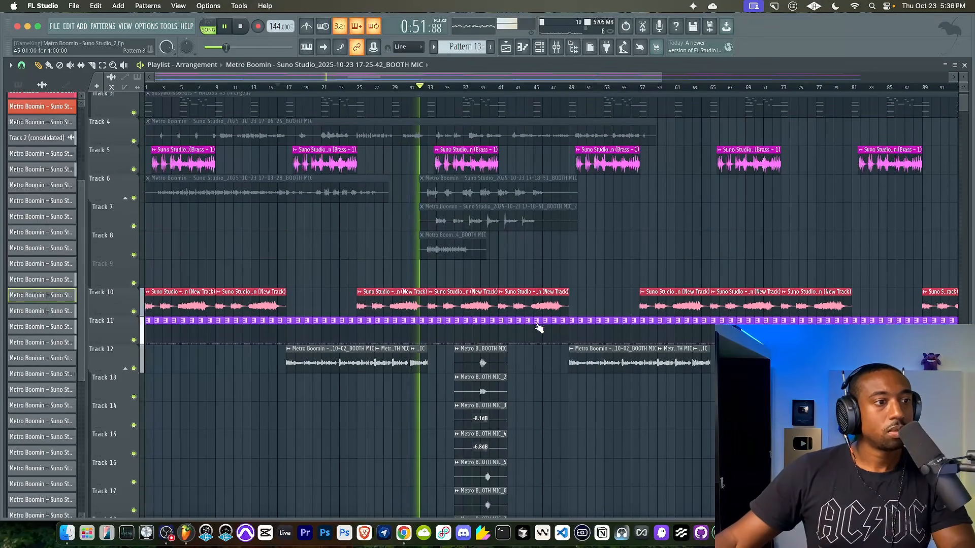
pyautogui.scroll(-20, 544, 370)
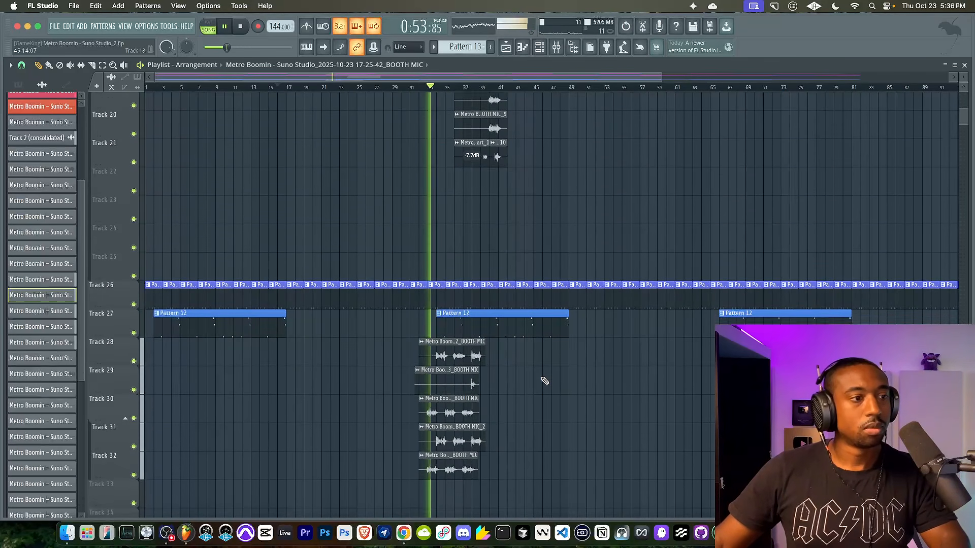
pyautogui.click(553, 48)
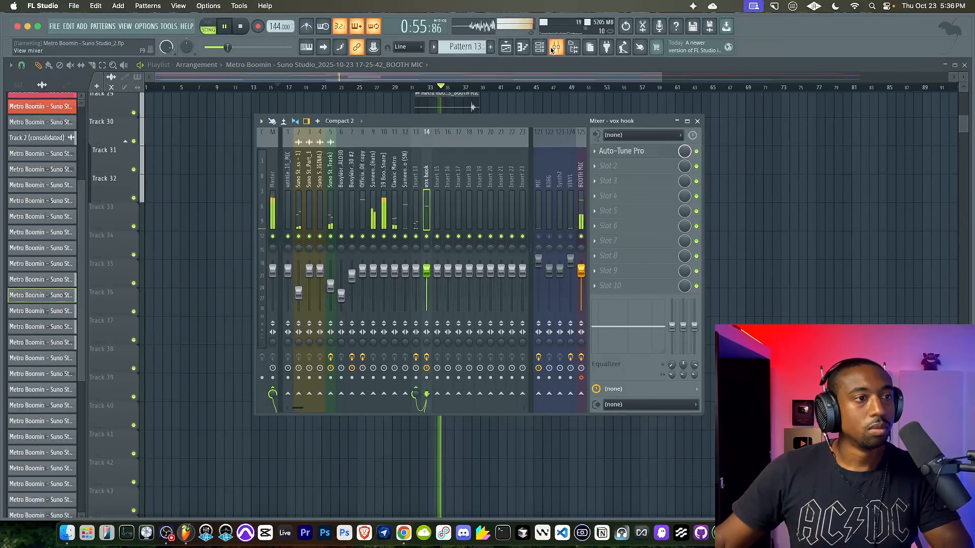
pyautogui.press('F9')
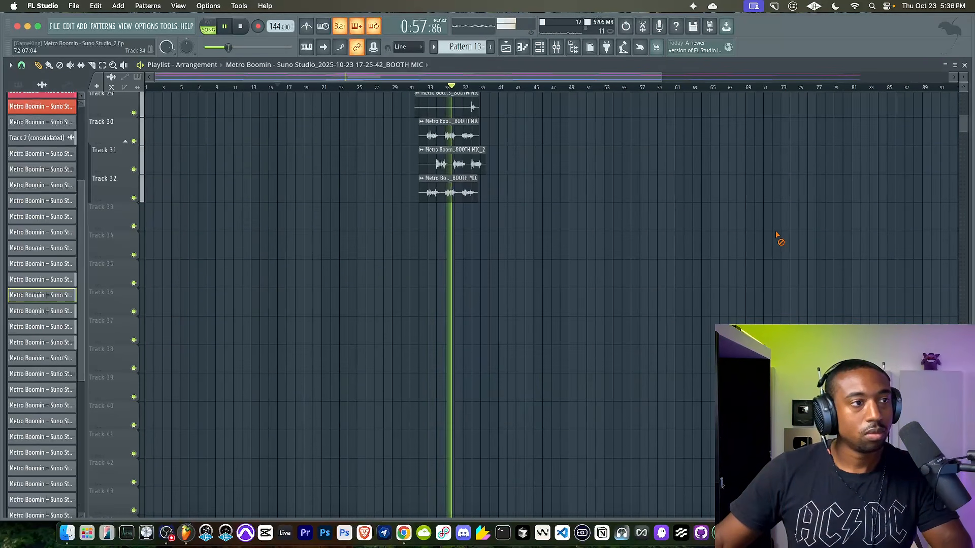
pyautogui.scroll(9, 579, 224)
pyautogui.scroll(1, 547, 165)
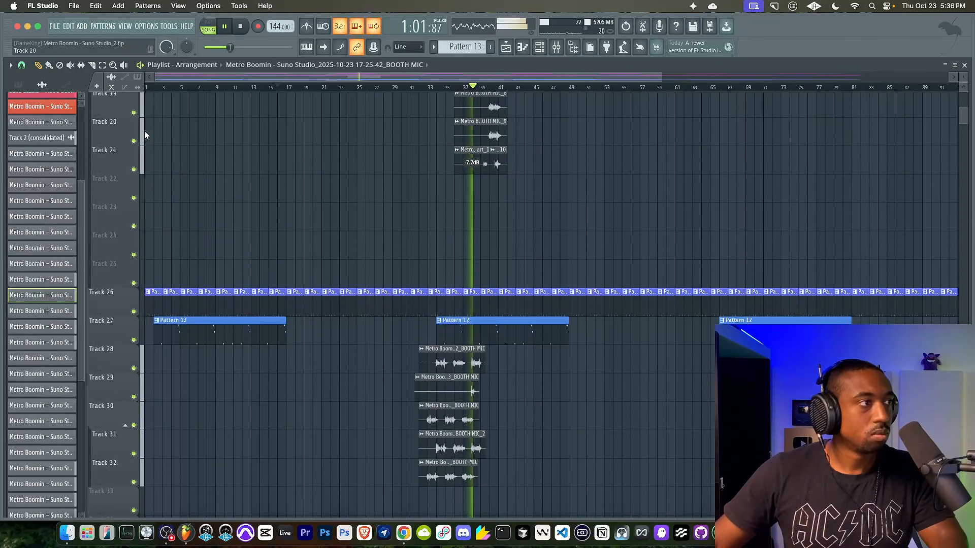
# Recolor the whole run of recorded vocal audio clips in the clip list with a magenta-to-red gradient.
pyautogui.click(59, 126)
pyautogui.scroll(-10, 59, 126)
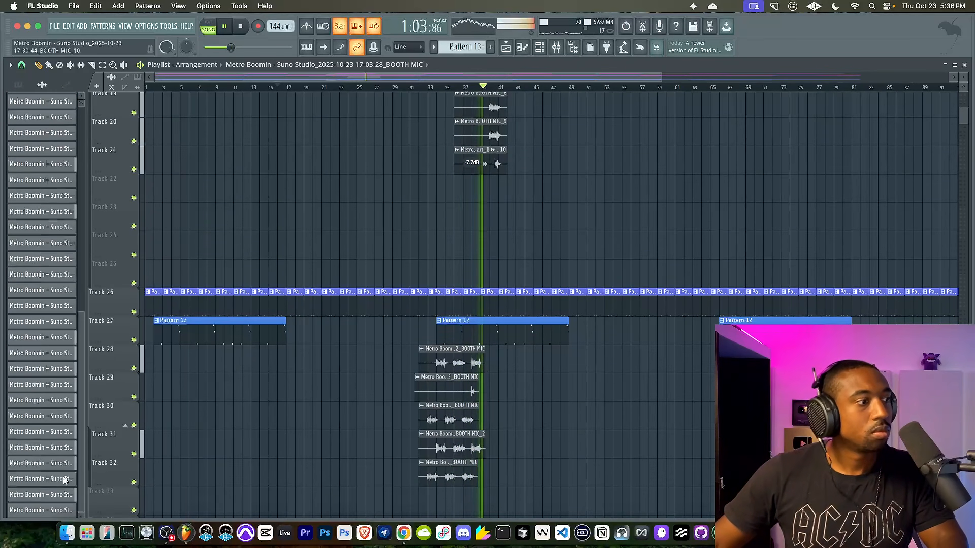
pyautogui.keyDown('shift'); pyautogui.click(48, 511); pyautogui.keyUp('shift')
pyautogui.rightClick(48, 511)
pyautogui.click(70, 425)
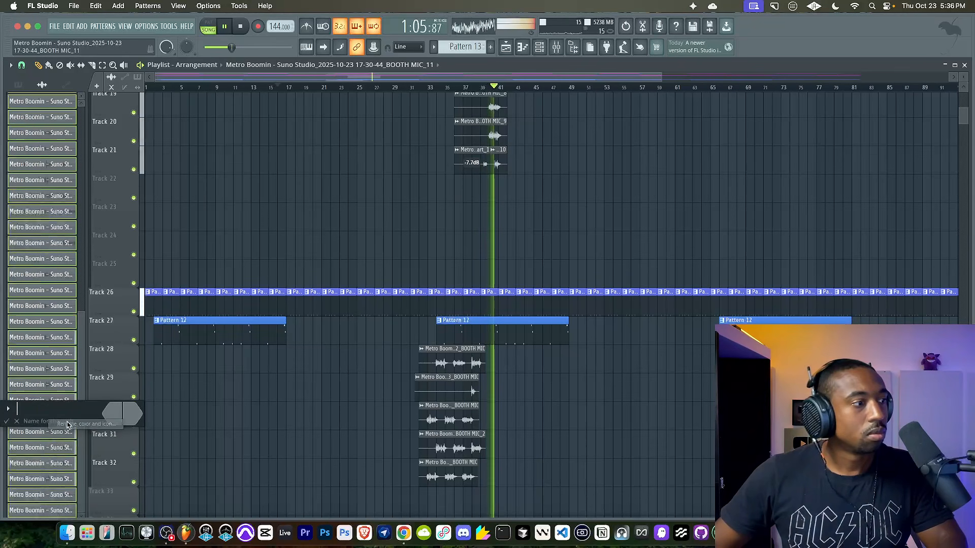
pyautogui.click(112, 414)
pyautogui.click(184, 422)
pyautogui.press('Return')
pyautogui.click(134, 415)
pyautogui.click(166, 431)
pyautogui.press('Return')
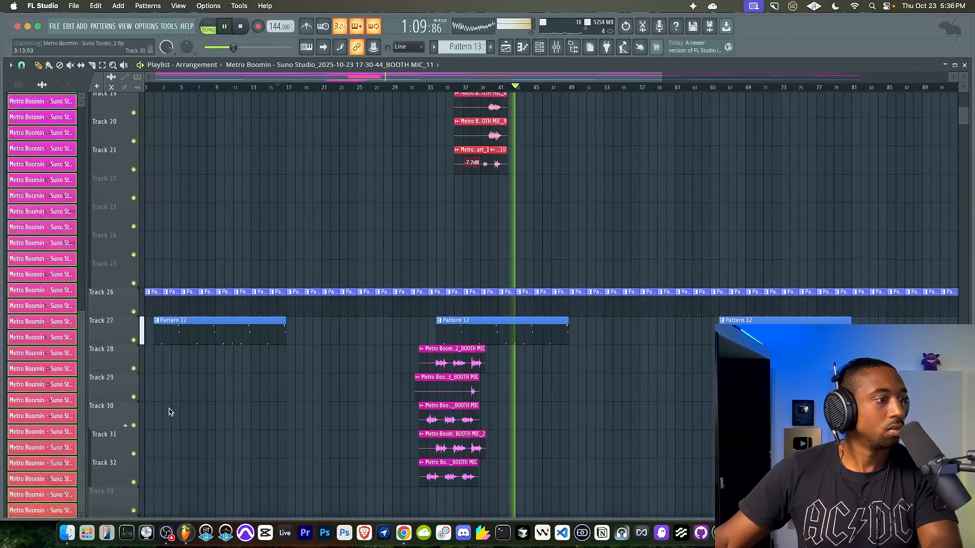
pyautogui.scroll(-4, 325, 386)
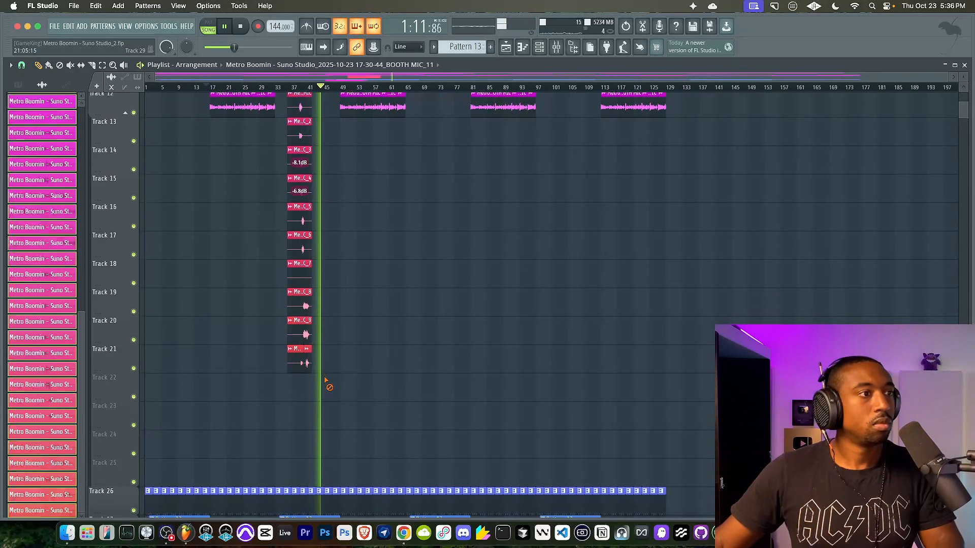
pyautogui.scroll(6, 323, 356)
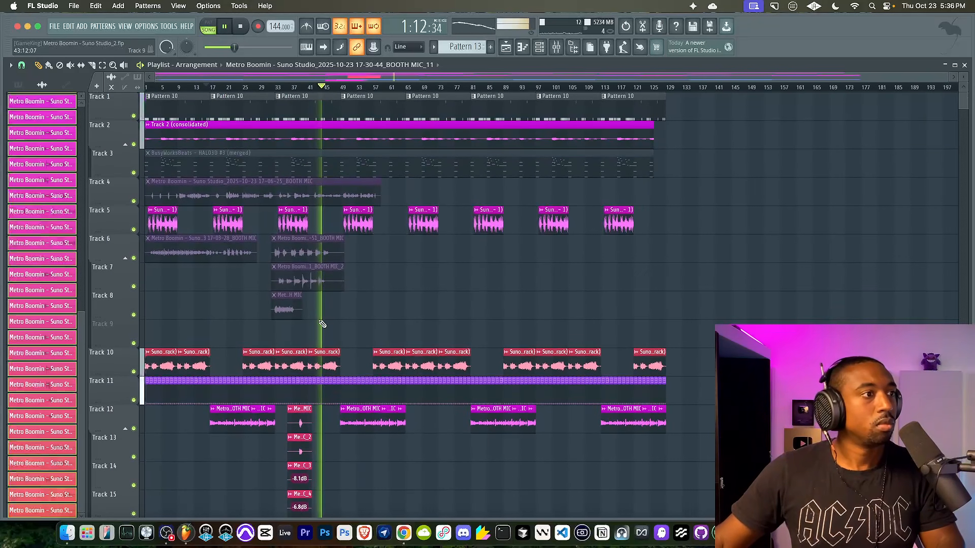
# Recolor the BusyWorksBeats patterns, Official Spinz808 copy and Pattern 10 with a red-to-blue gradient.
pyautogui.click(35, 85)
pyautogui.click(40, 106)
pyautogui.click(41, 133)
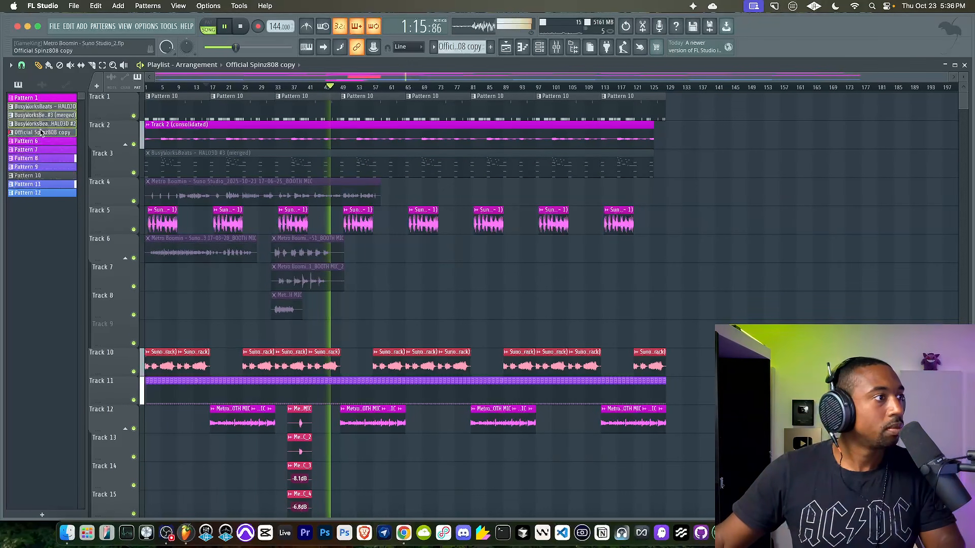
pyautogui.click(30, 176)
pyautogui.rightClick(30, 176)
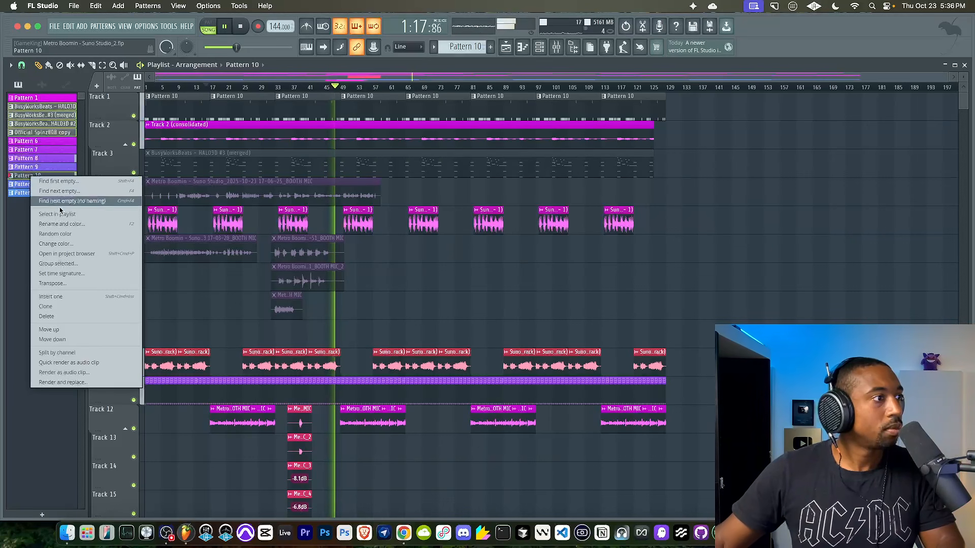
pyautogui.click(114, 226)
pyautogui.click(120, 220)
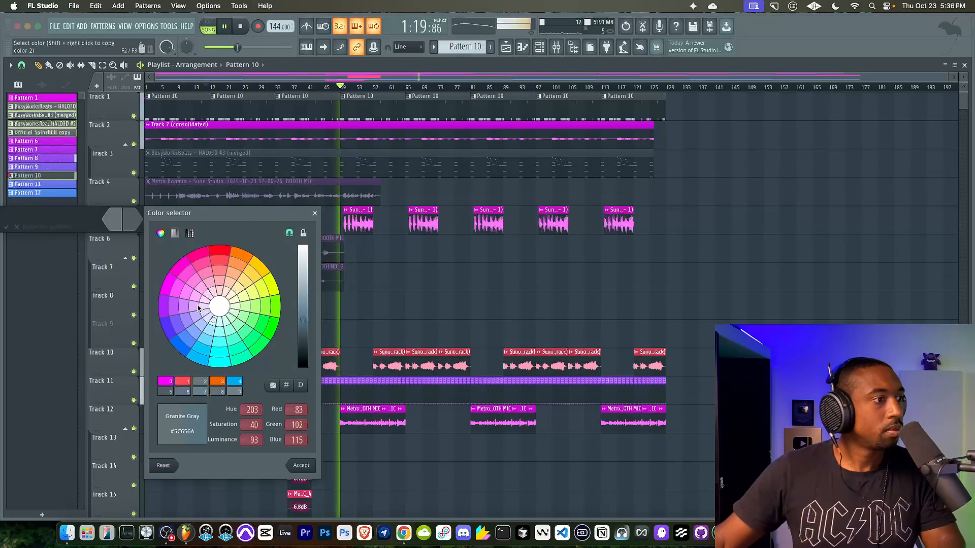
pyautogui.click(183, 380)
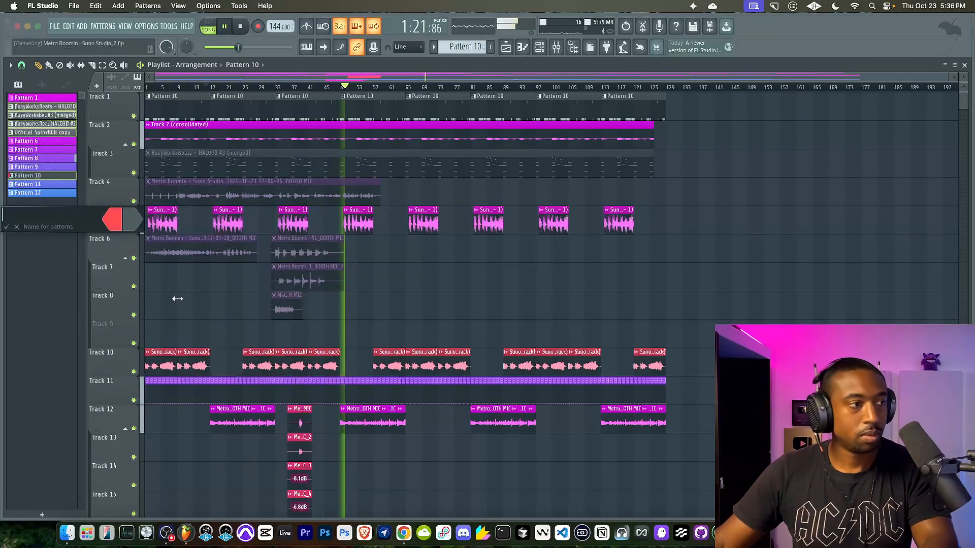
pyautogui.press('Return')
pyautogui.press('Return')
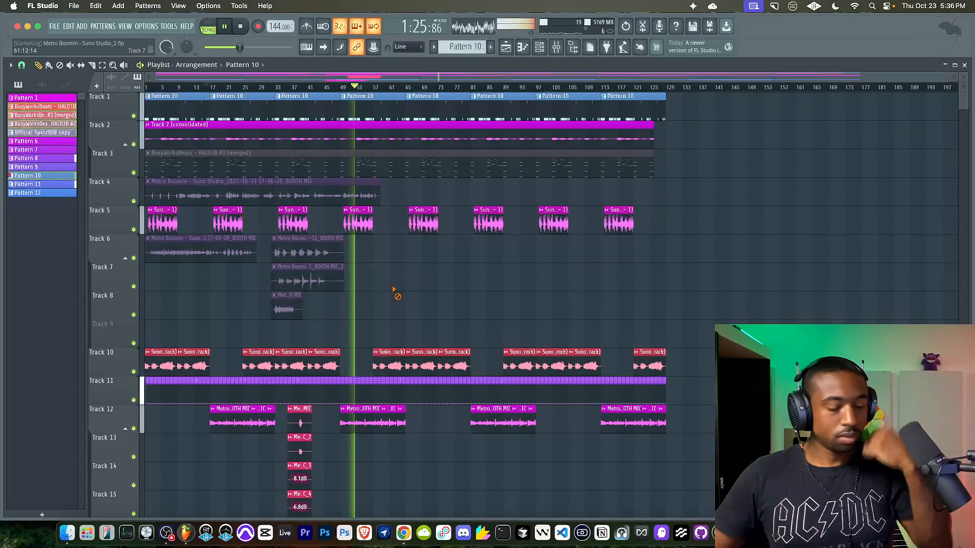
# Look over the recolored arrangement across all tracks during playback and check the mixer levels.
pyautogui.scroll(5, 360, 282)
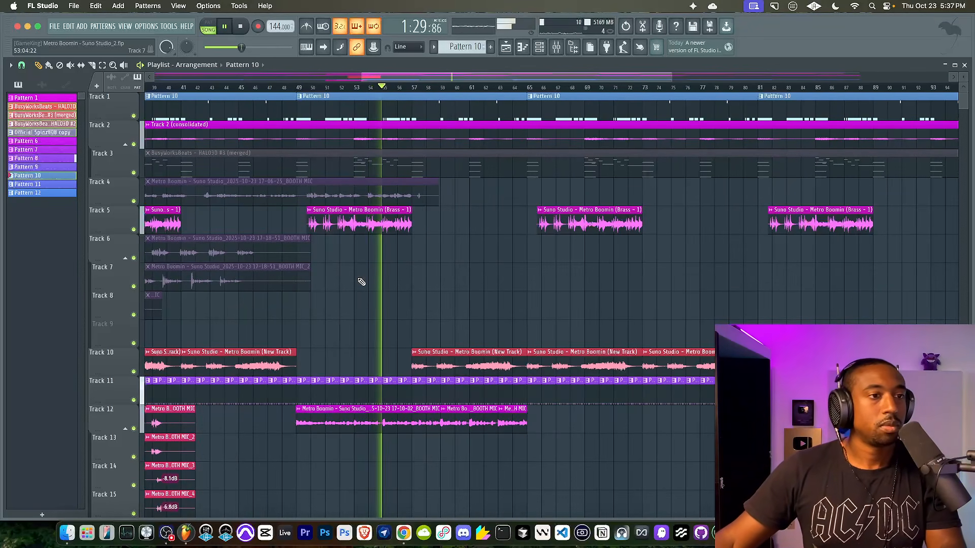
pyautogui.scroll(-8, 361, 282)
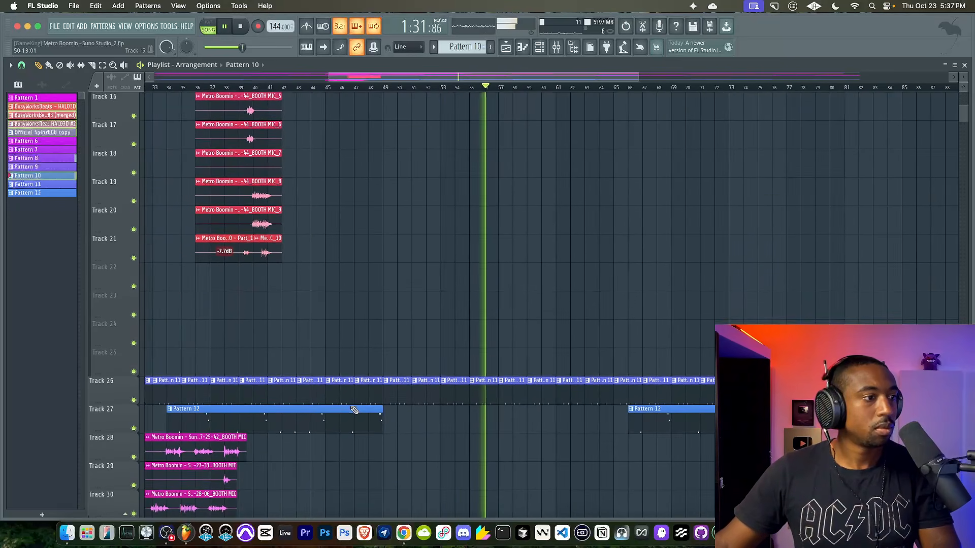
pyautogui.scroll(-6, 354, 410)
pyautogui.scroll(-5, 420, 365)
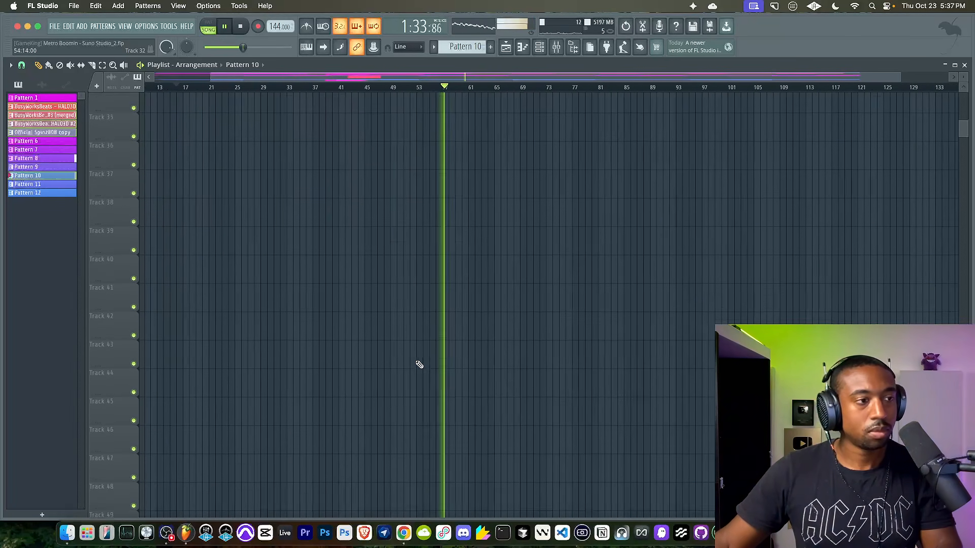
pyautogui.scroll(15, 419, 365)
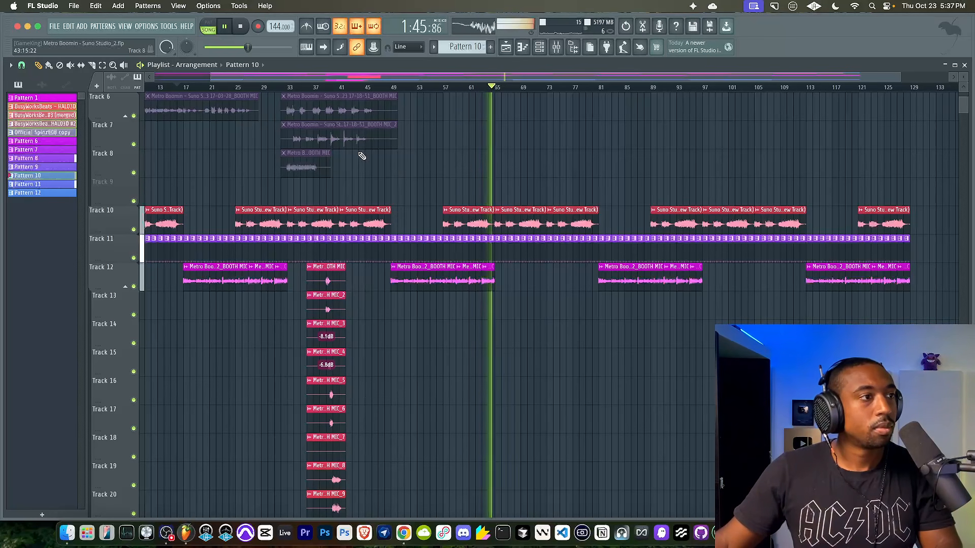
pyautogui.click(557, 47)
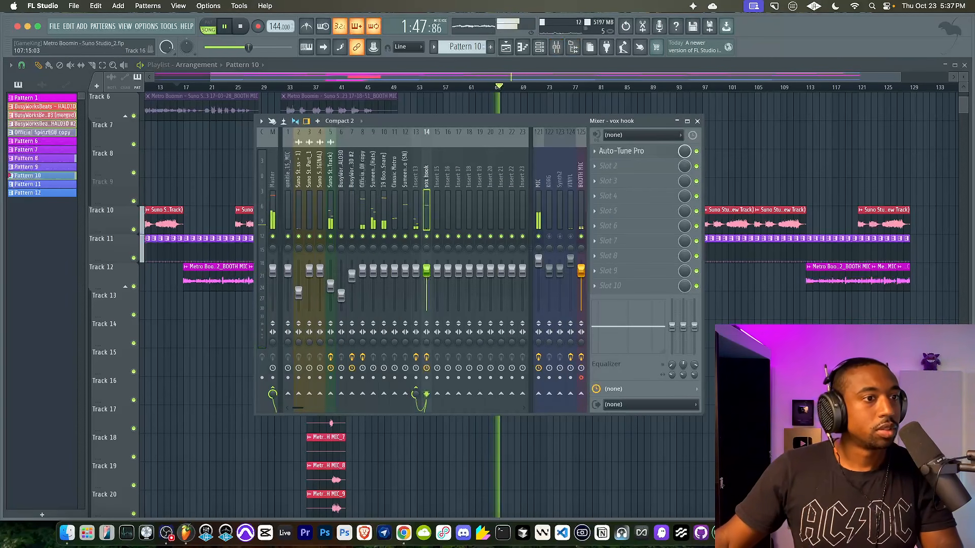
pyautogui.click(557, 47)
# Replay the arrangement from bar 33 and mute the MIC mixer track.
pyautogui.click(283, 87)
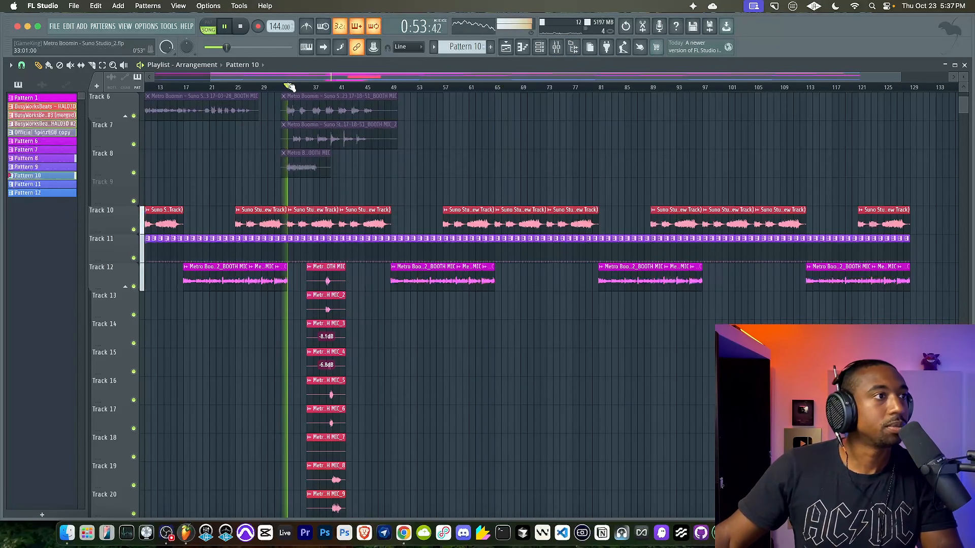
pyautogui.click(556, 47)
pyautogui.click(539, 237)
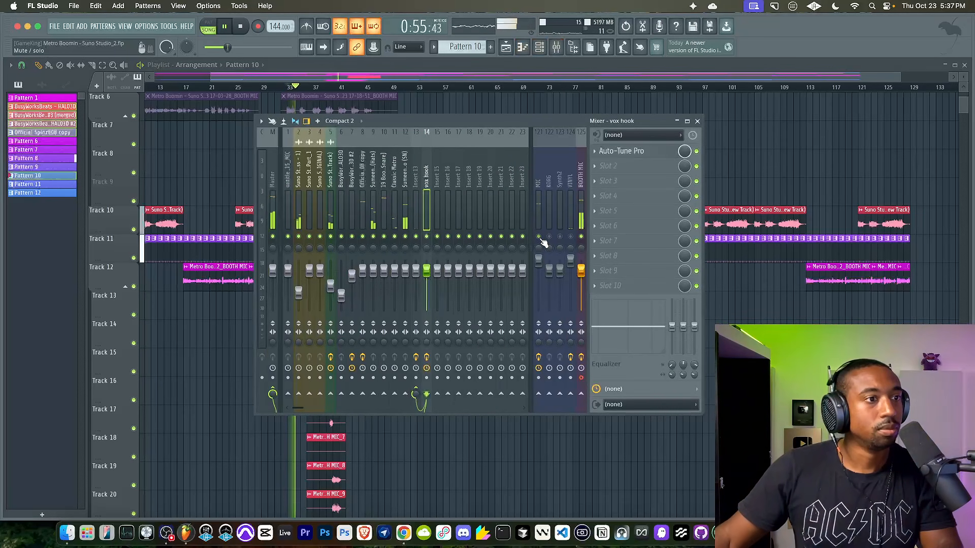
pyautogui.press('F9')
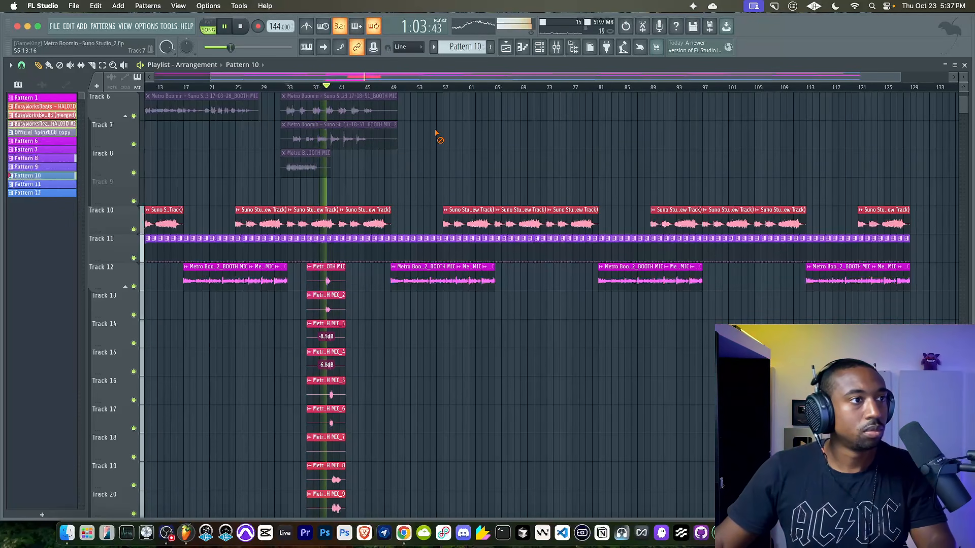
pyautogui.scroll(3, 381, 148)
pyautogui.hscroll(-3, 415, 157)
pyautogui.scroll(5, 415, 157)
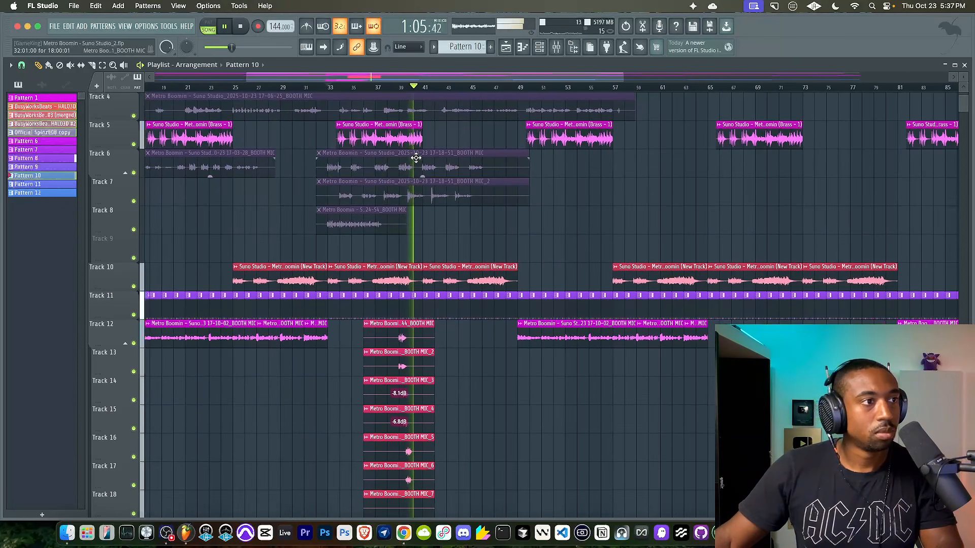
pyautogui.scroll(-4, 567, 297)
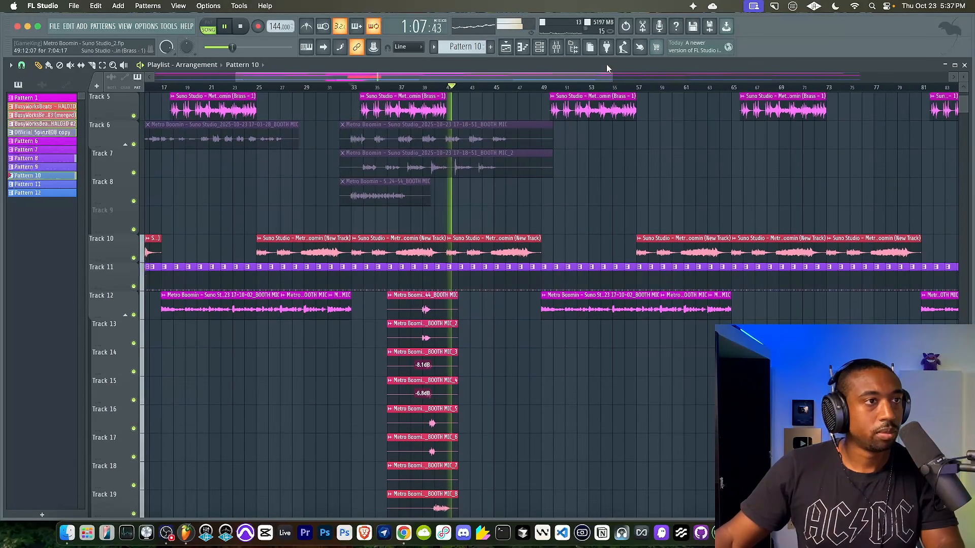
# Stop playback, check the mixer, and save the project.
pyautogui.press('F9')
pyautogui.press('space')
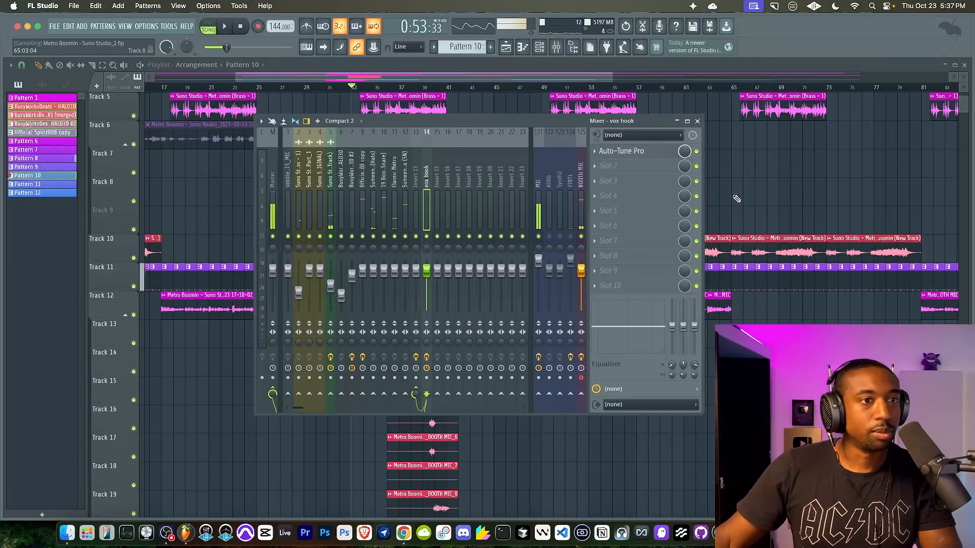
pyautogui.press('F9')
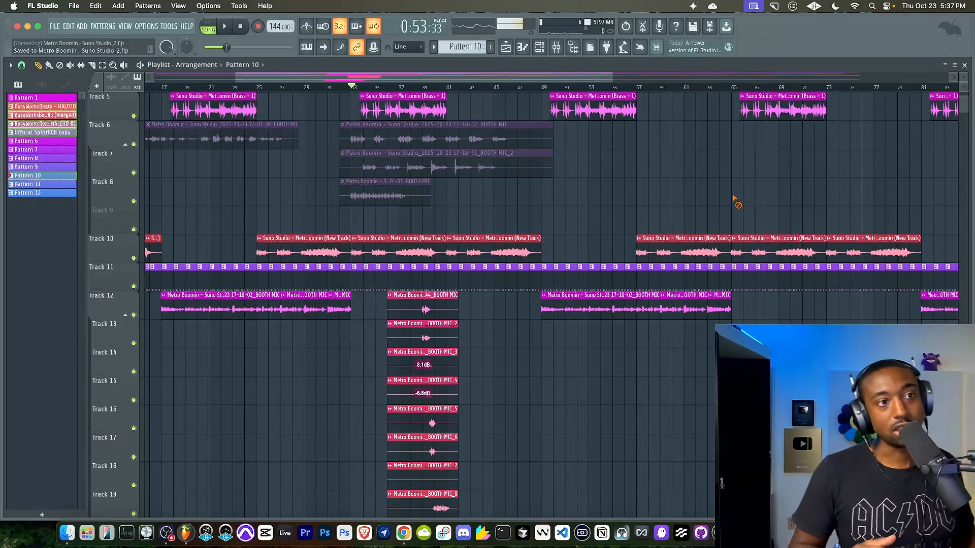
# Look over the arrangement from Track 5 down to Track 32 and replay the vocal section from bar 33.
pyautogui.keyDown('ctrl'); pyautogui.scroll(-4, 664, 190); pyautogui.keyUp('ctrl')
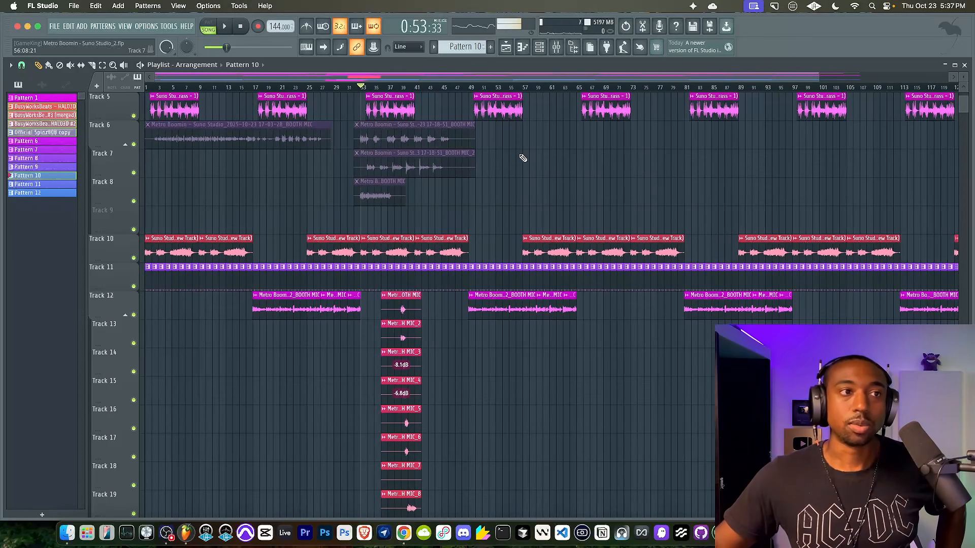
pyautogui.scroll(4, 515, 170)
pyautogui.scroll(-10, 515, 170)
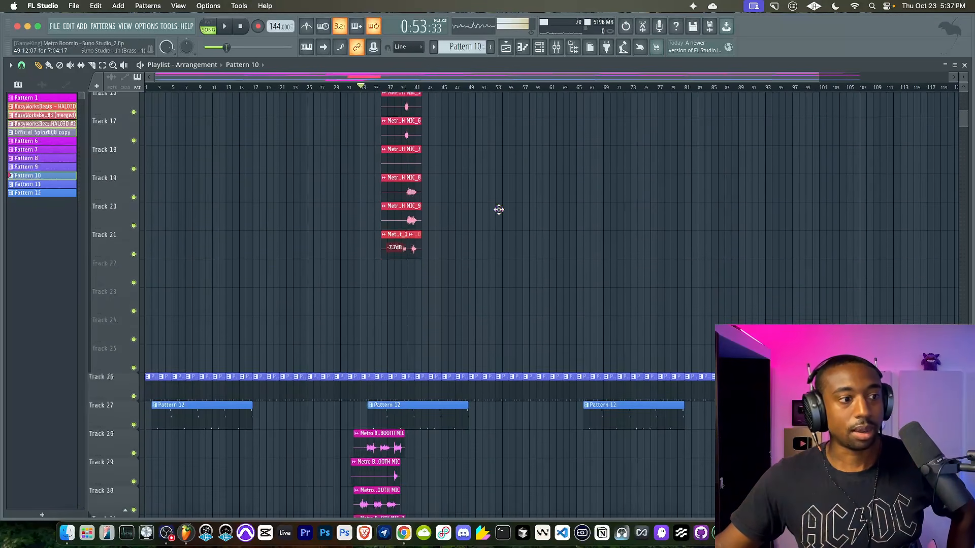
pyautogui.scroll(4, 499, 210)
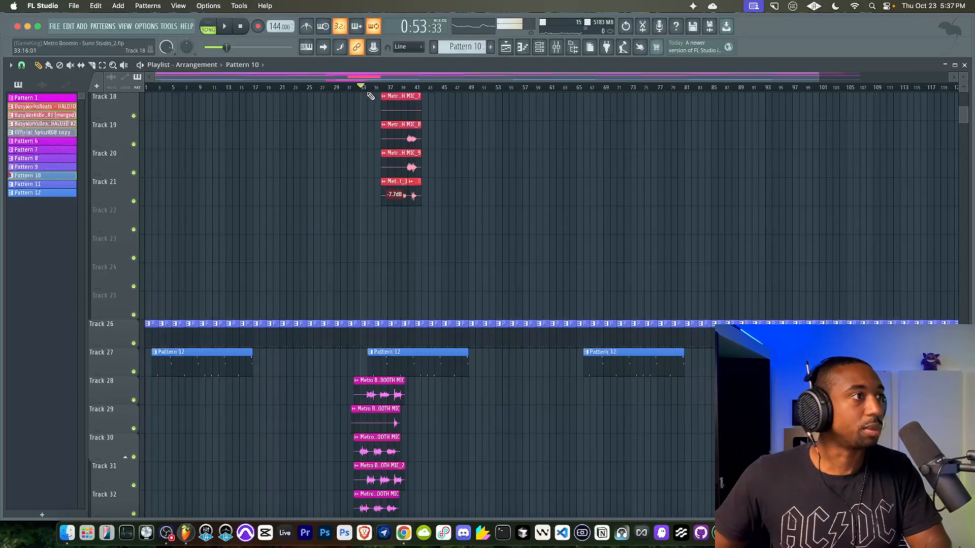
pyautogui.press('space')
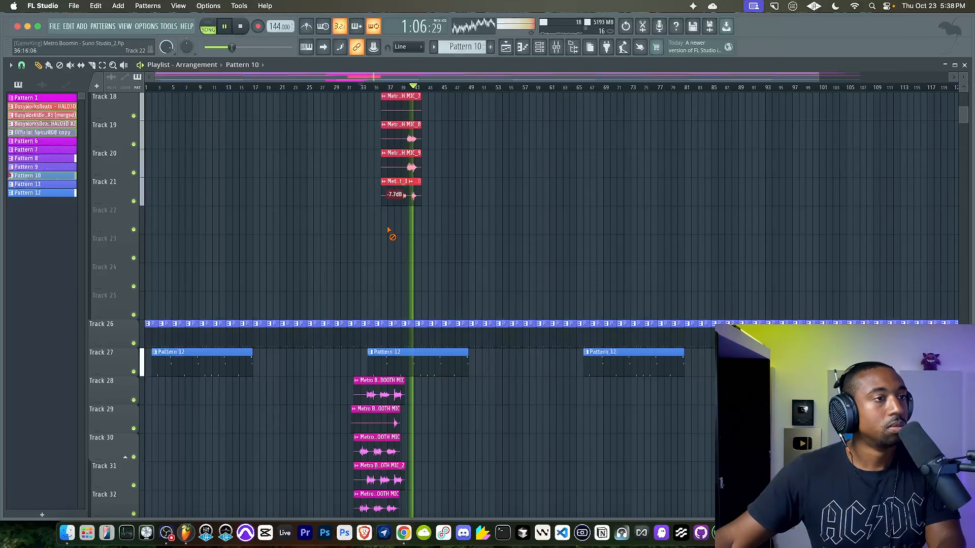
pyautogui.press('space')
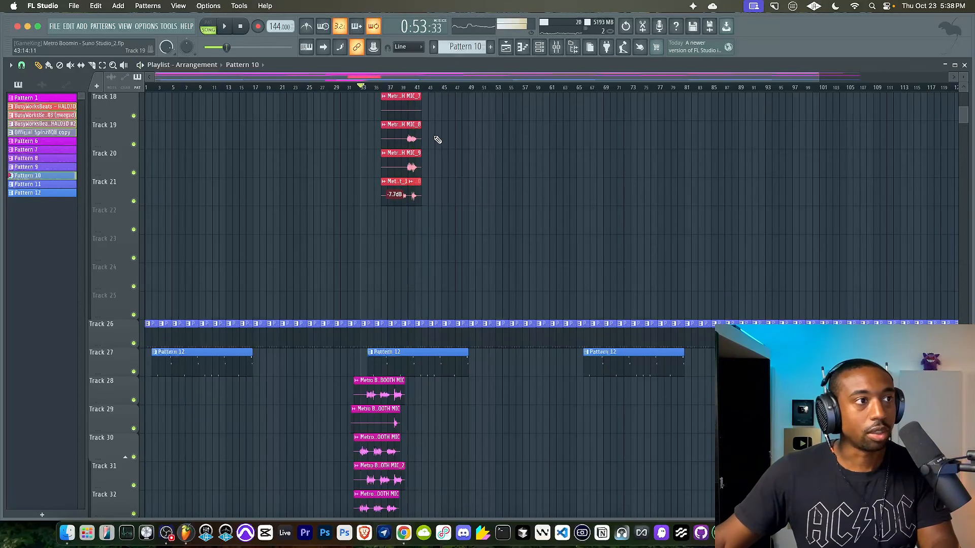
# Delete the silent BOOTH MIC_7 vocal clip on Track 18 and collapse the vocal track group under Track 12.
pyautogui.scroll(3, 437, 140)
pyautogui.rightClick(408, 185)
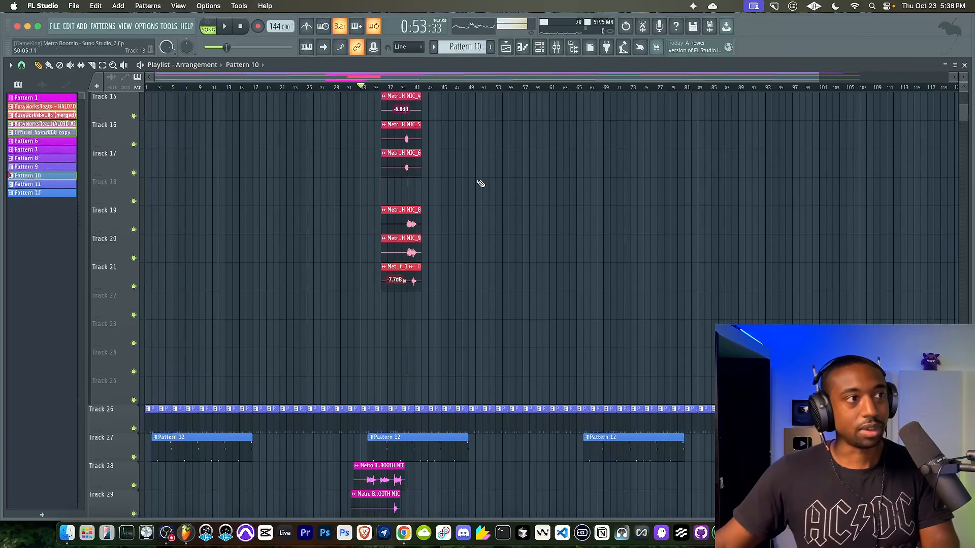
pyautogui.scroll(5, 481, 184)
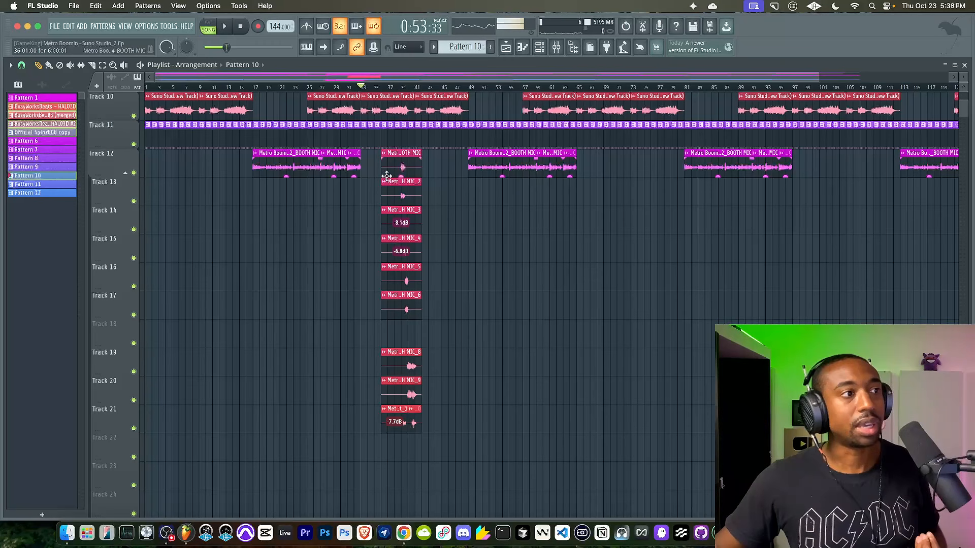
pyautogui.click(126, 175)
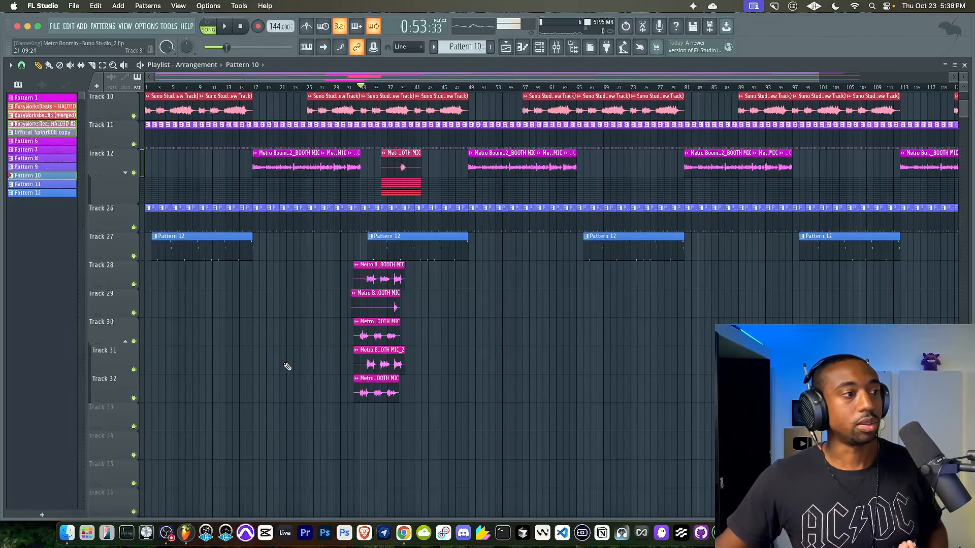
pyautogui.scroll(6, 330, 341)
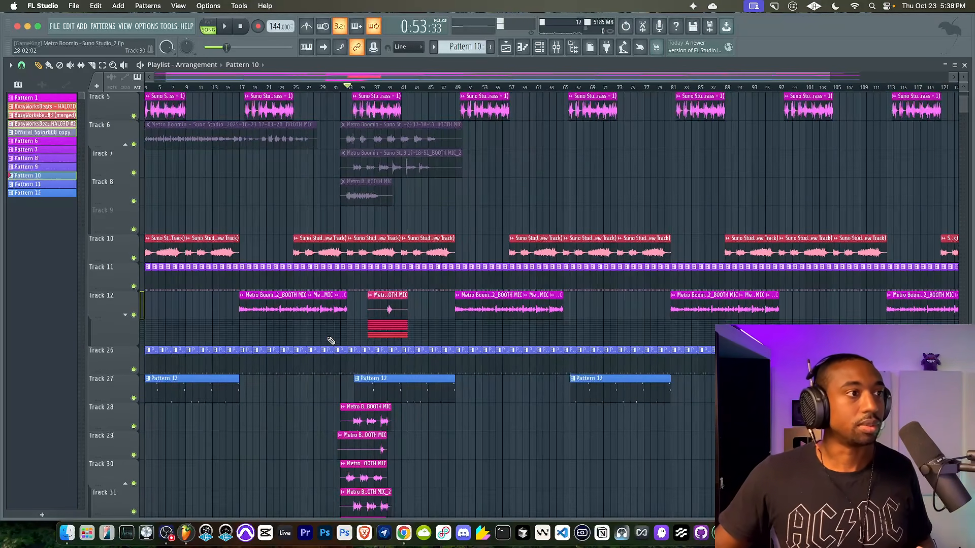